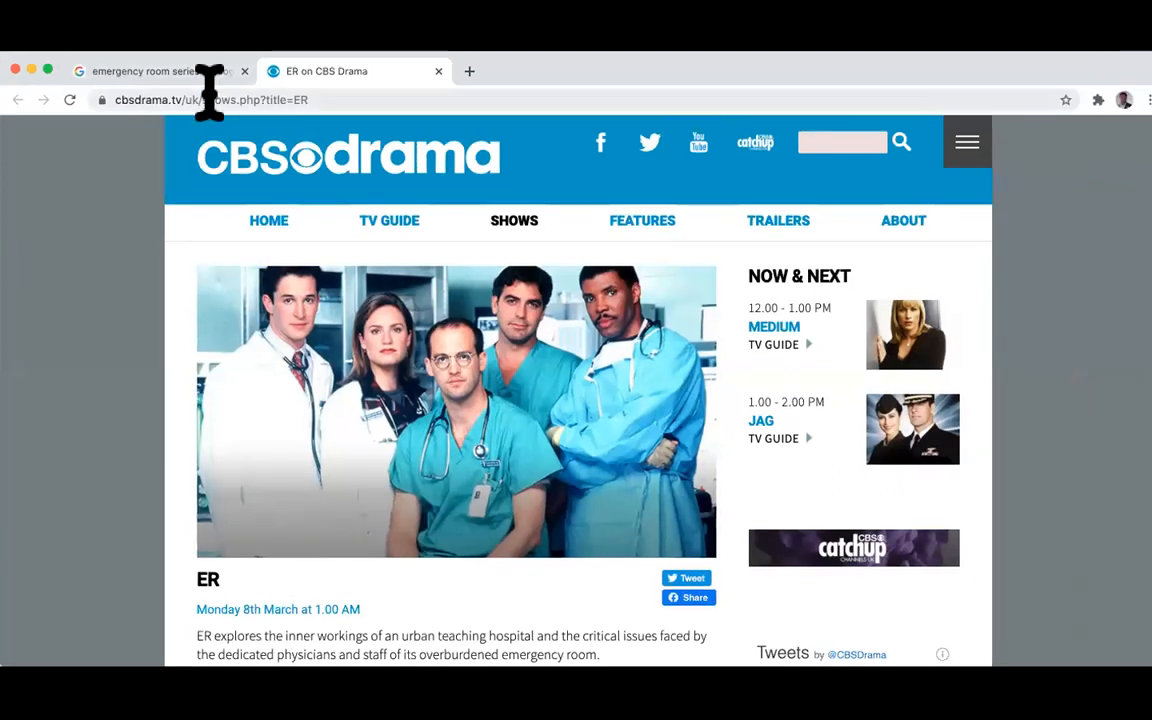
# Search the web for "download observations from fmi" and open the Finnish Meteorological Institute's free weather observation download service
pyautogui.doubleClick(224, 79)
pyautogui.tripleClick(225, 79)
pyautogui.write('download obs')
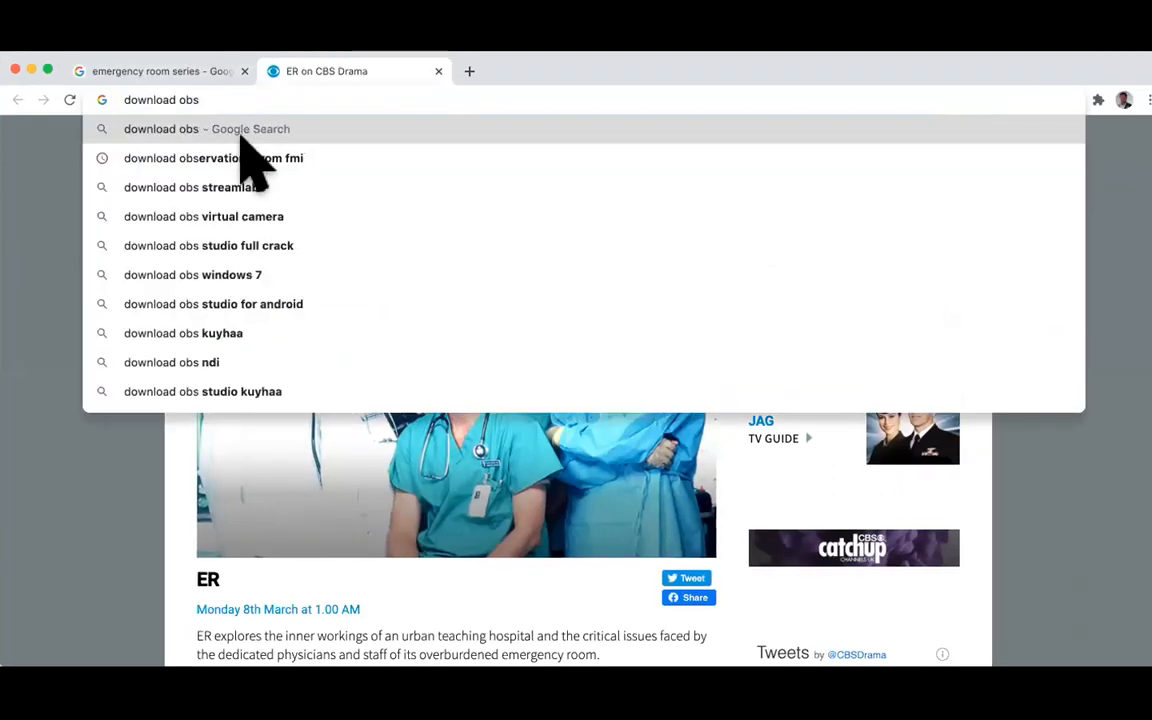
pyautogui.click(252, 160)
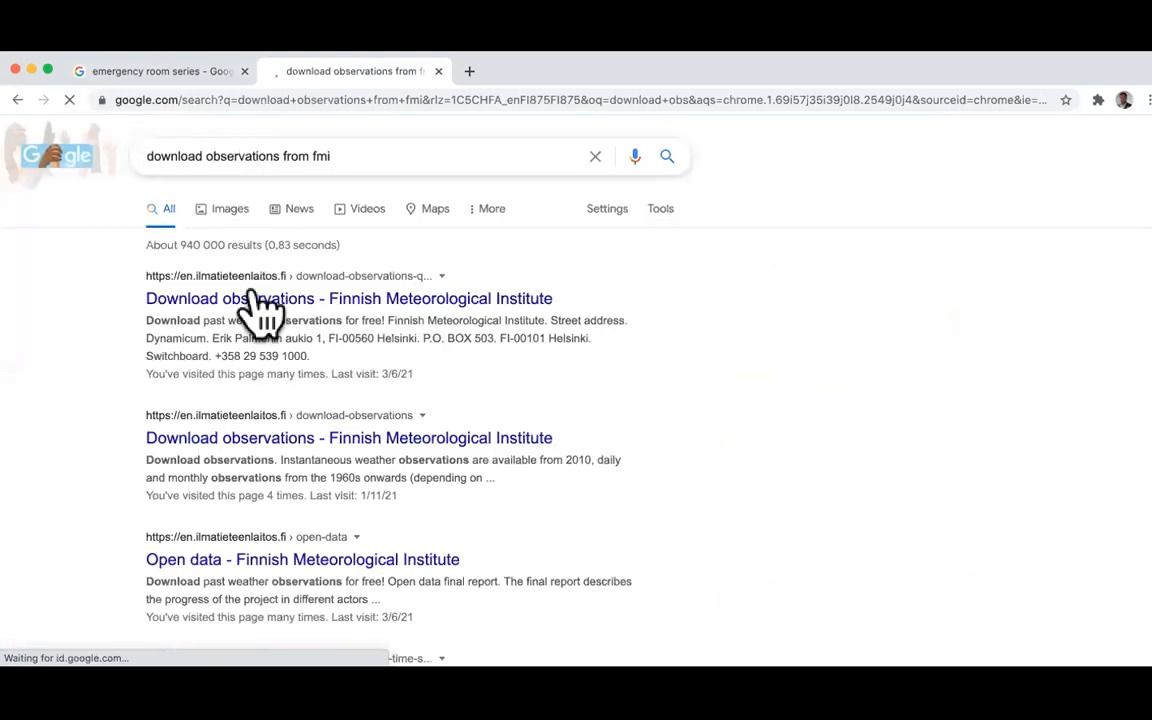
pyautogui.click(262, 300)
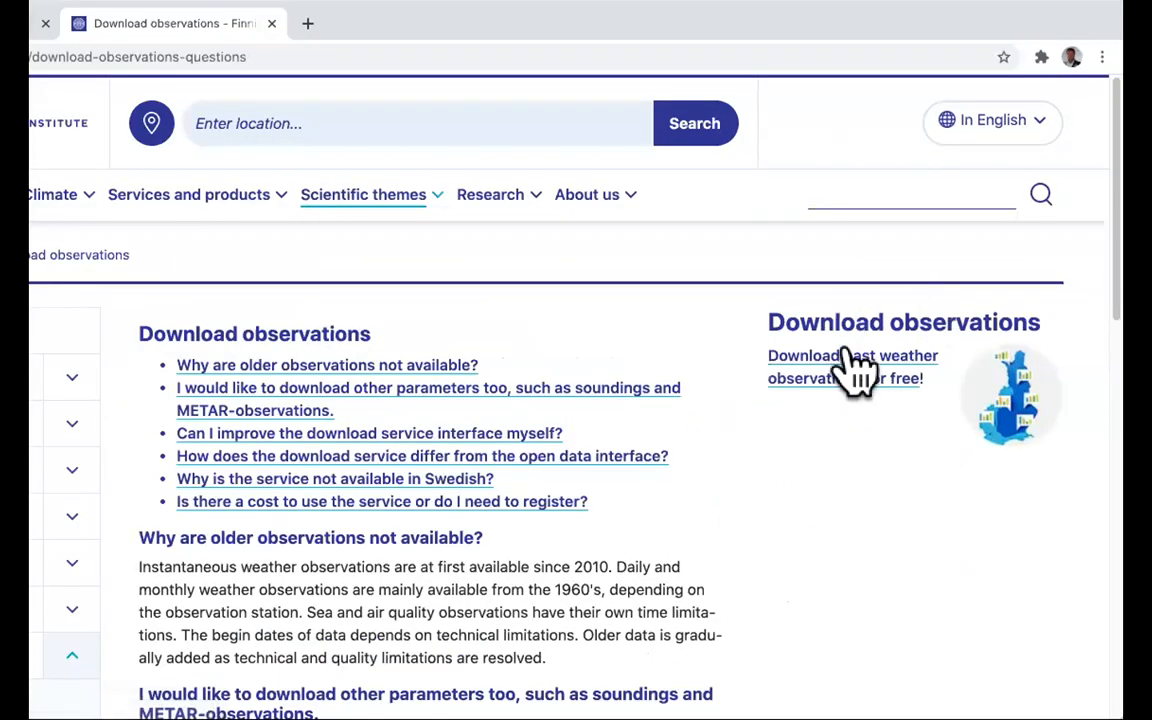
pyautogui.click(848, 358)
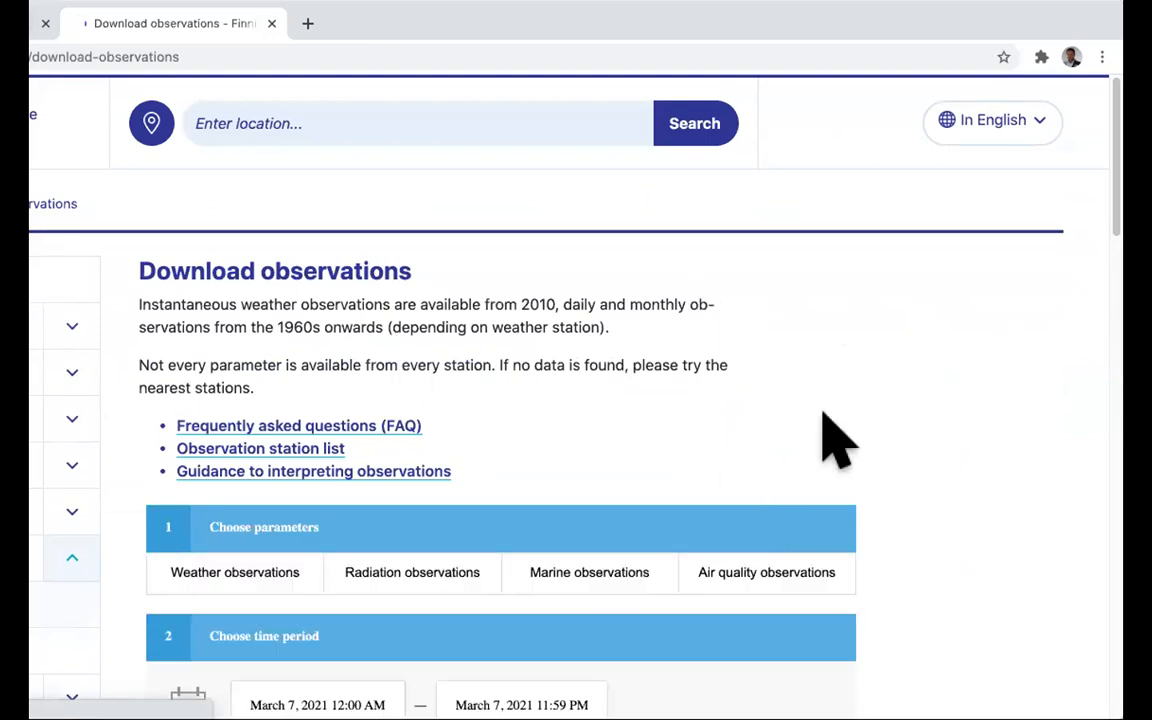
# Choose daily weather observations with precipitation amount, snow depth, air temperature, and ground minimum, maximum and minimum temperature
pyautogui.scroll(-1, 940, 412)
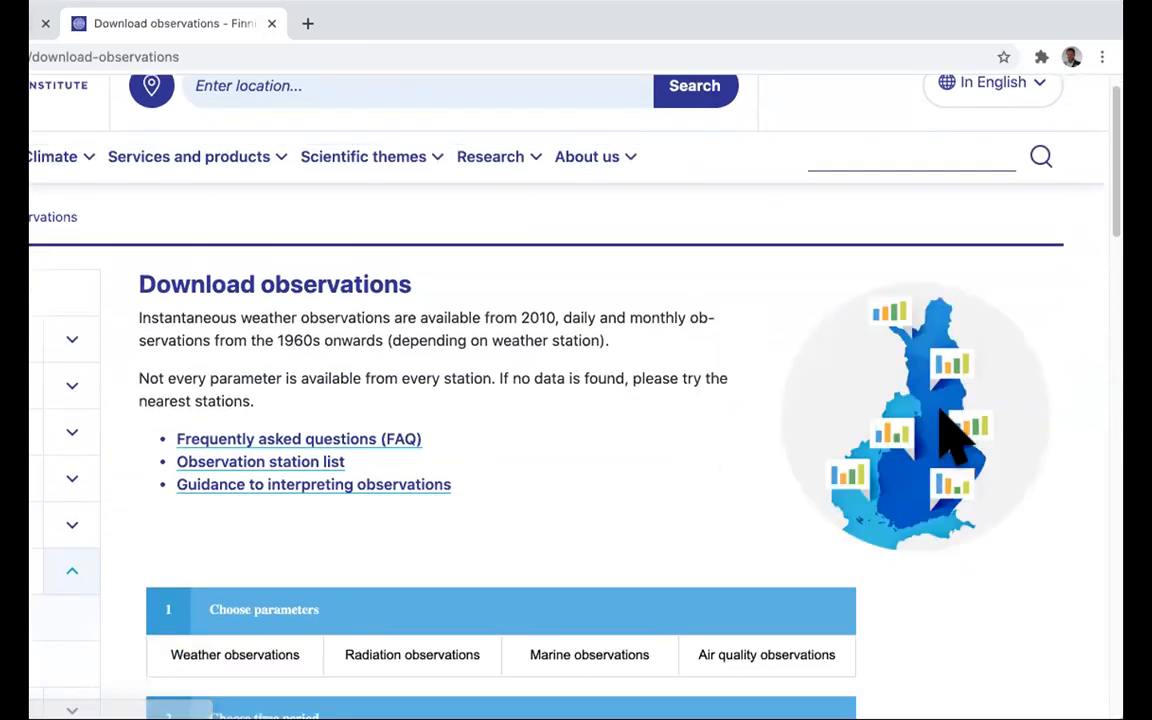
pyautogui.scroll(-5, 955, 435)
pyautogui.scroll(-3, 955, 437)
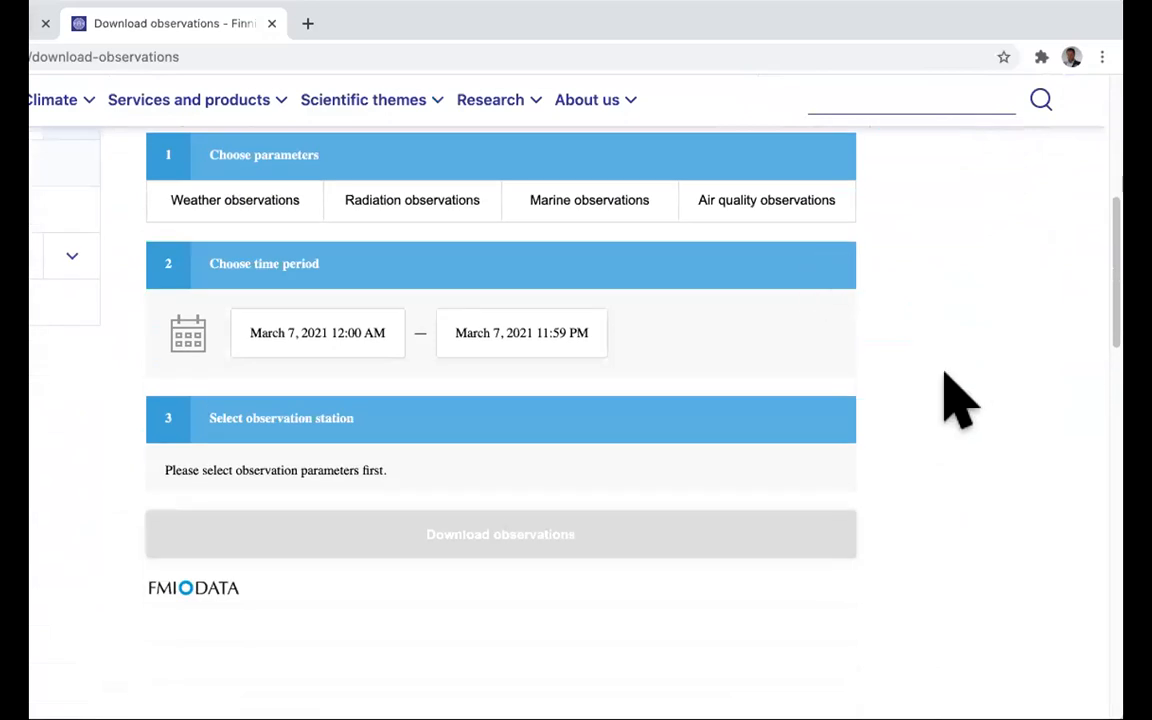
pyautogui.scroll(2, 920, 428)
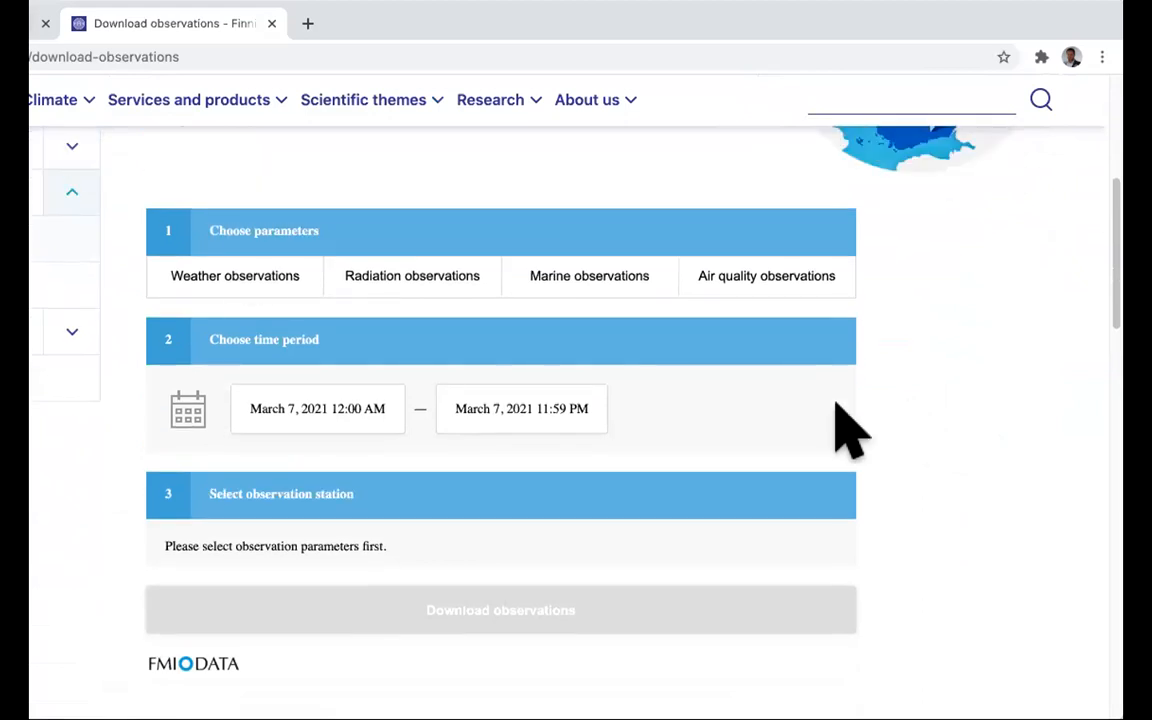
pyautogui.click(255, 283)
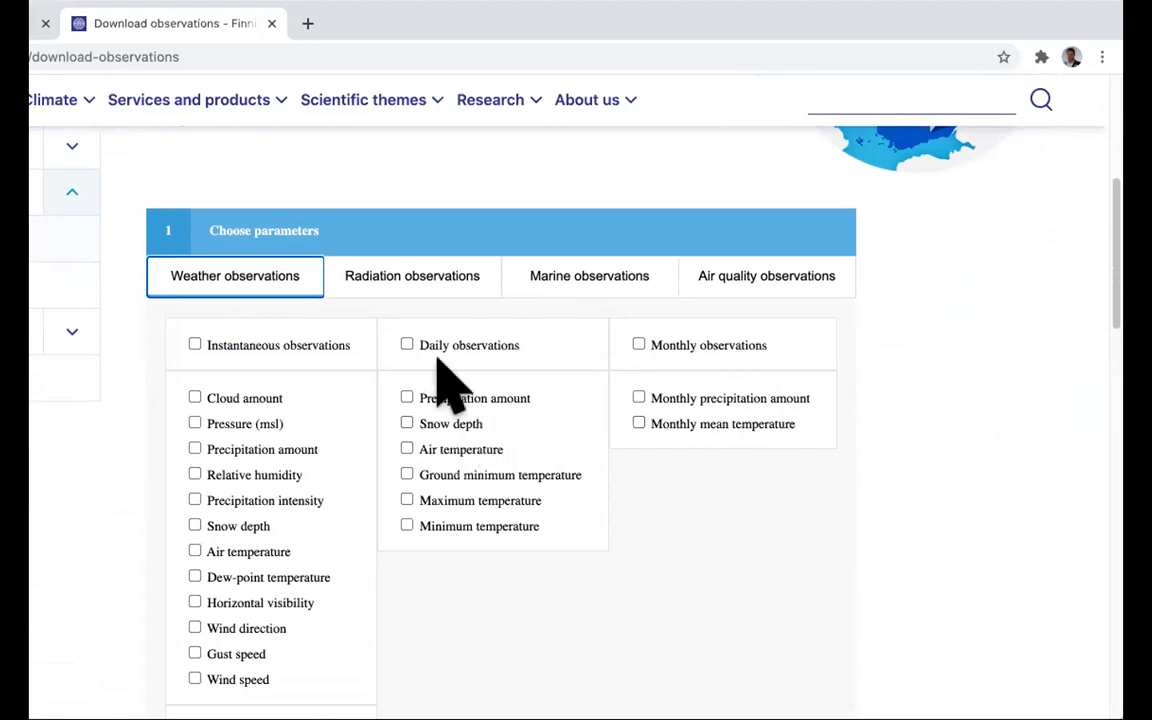
pyautogui.click(396, 387)
pyautogui.click(401, 398)
pyautogui.click(401, 423)
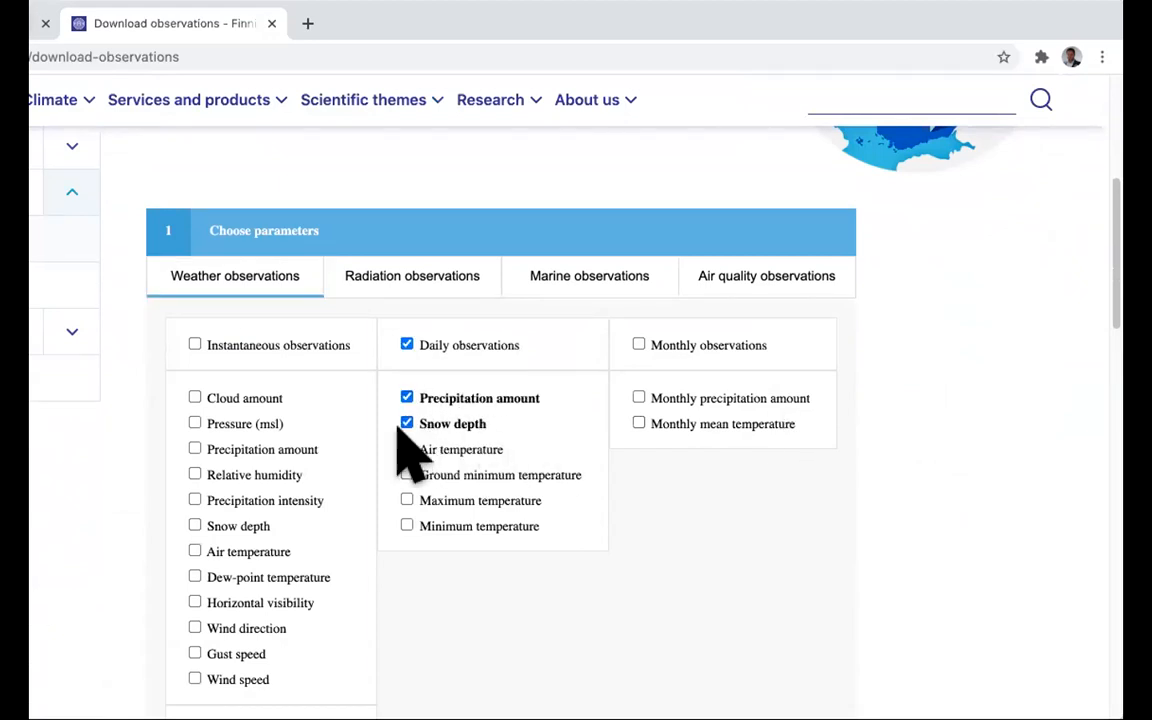
pyautogui.click(401, 449)
pyautogui.click(405, 475)
pyautogui.click(404, 500)
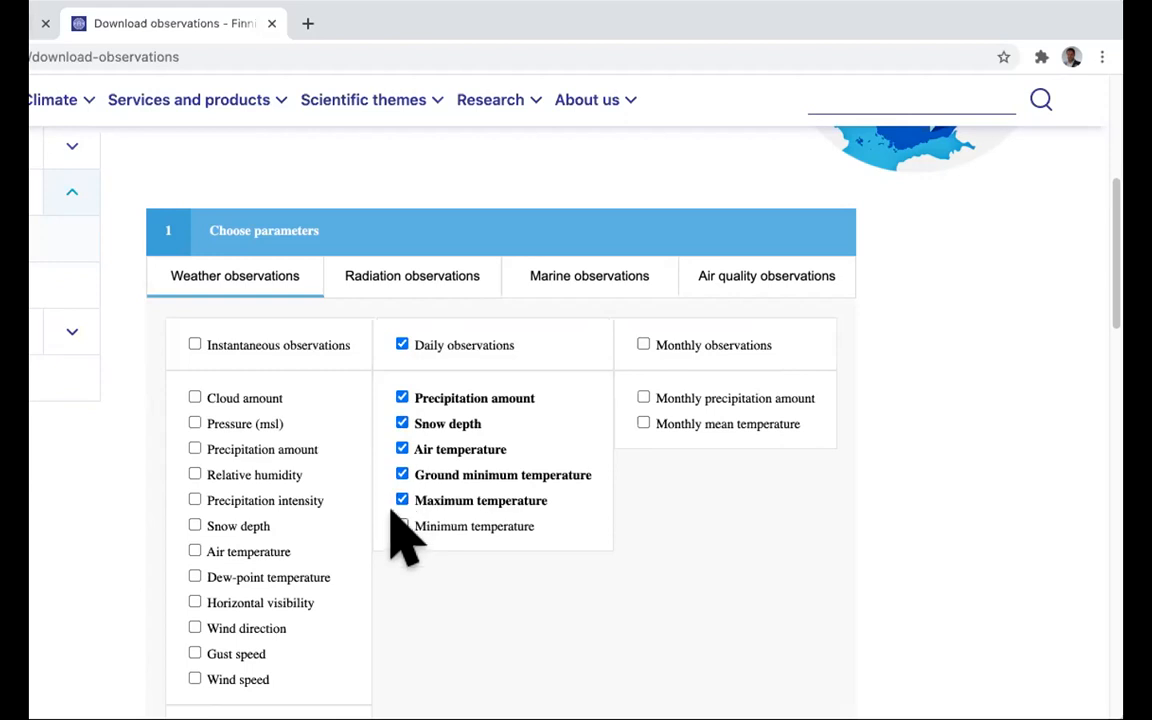
pyautogui.click(404, 526)
# Set the start of the observation time period to February 5, 2020 12:00 AM
pyautogui.scroll(-1, 860, 575)
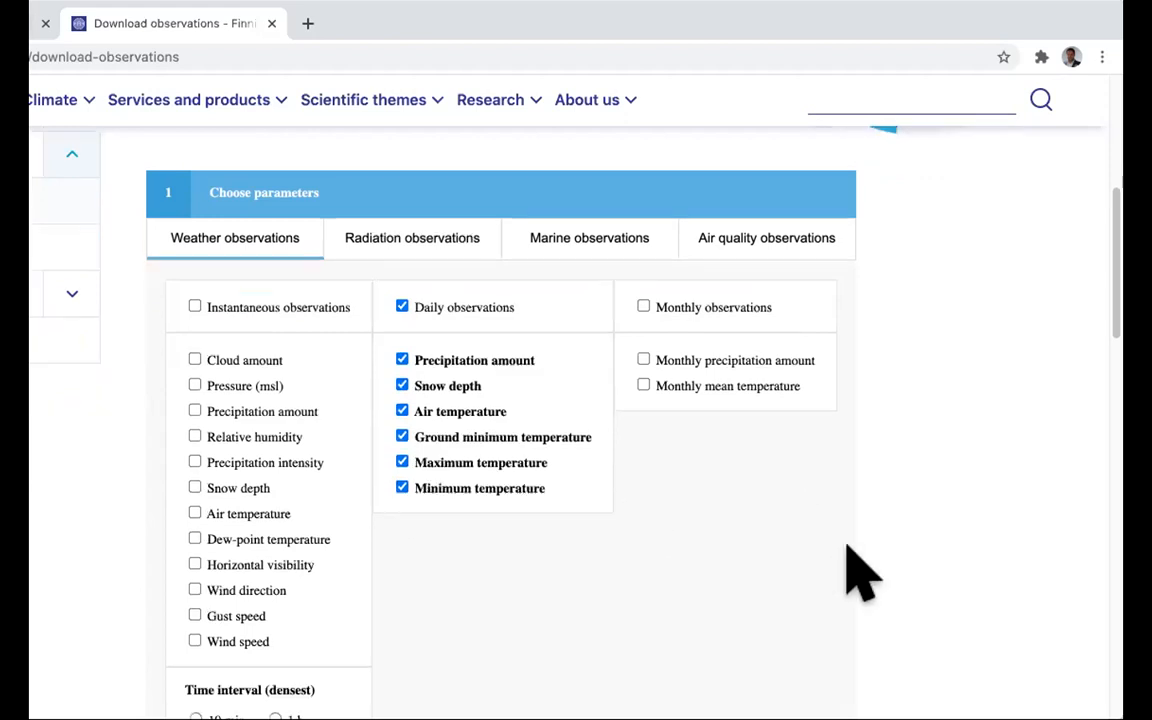
pyautogui.scroll(-10, 860, 575)
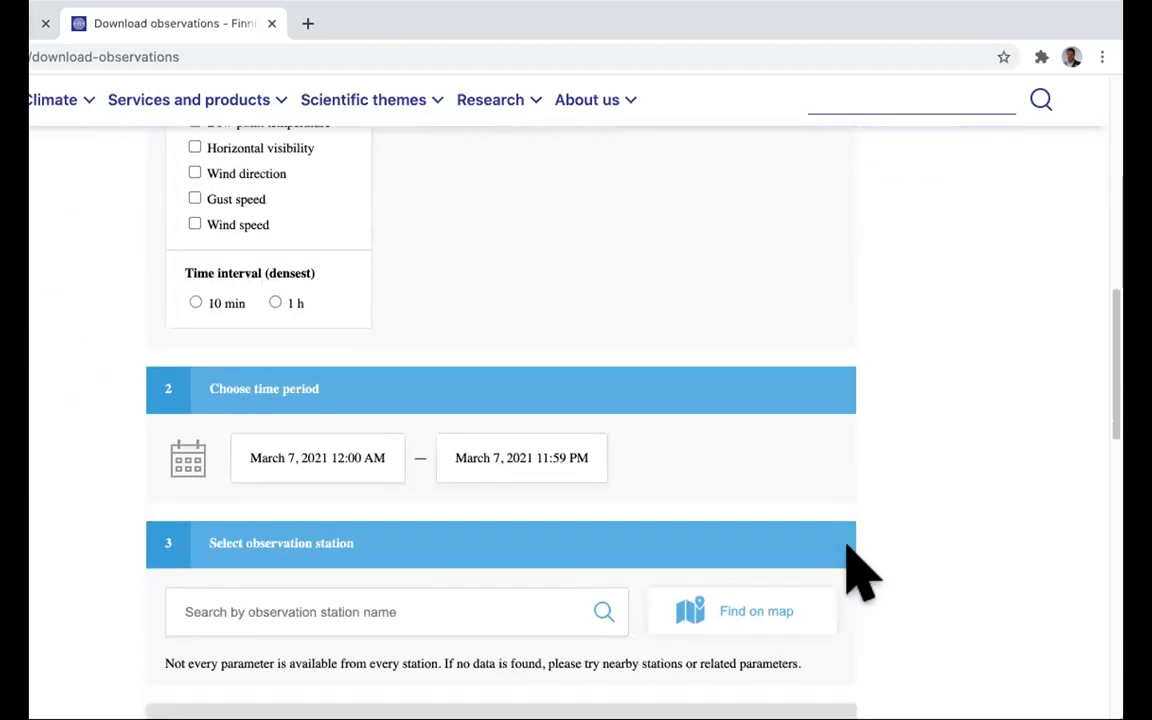
pyautogui.click(300, 418)
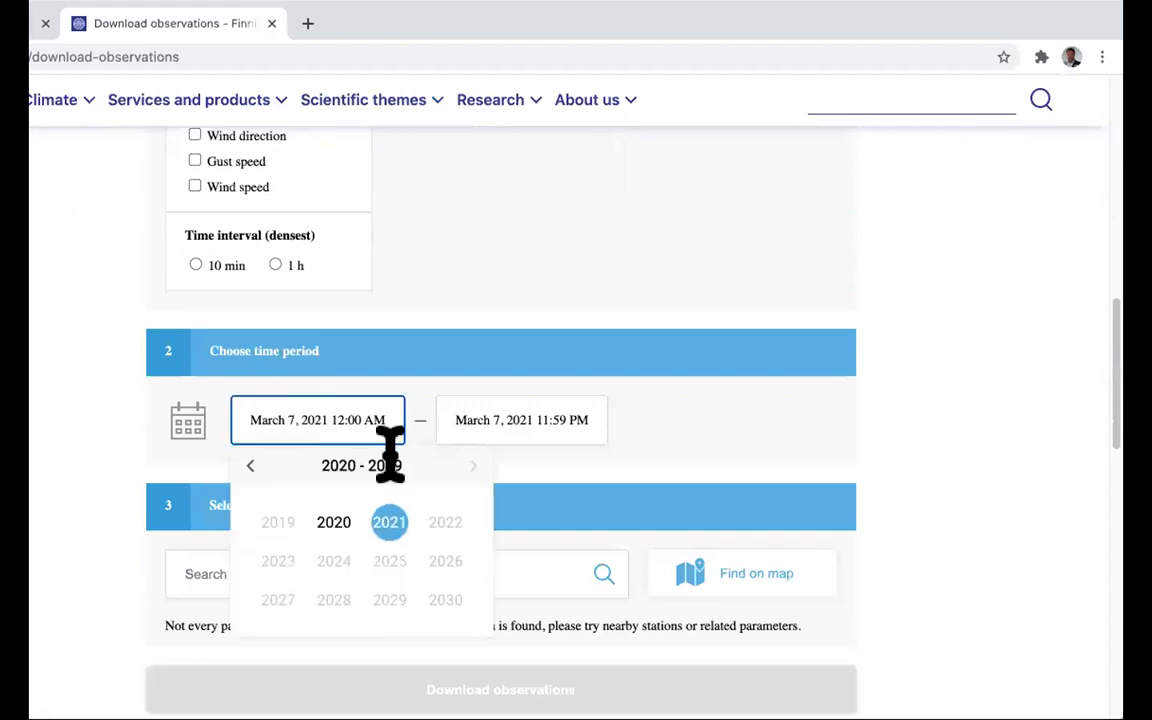
pyautogui.click(326, 515)
pyautogui.click(318, 520)
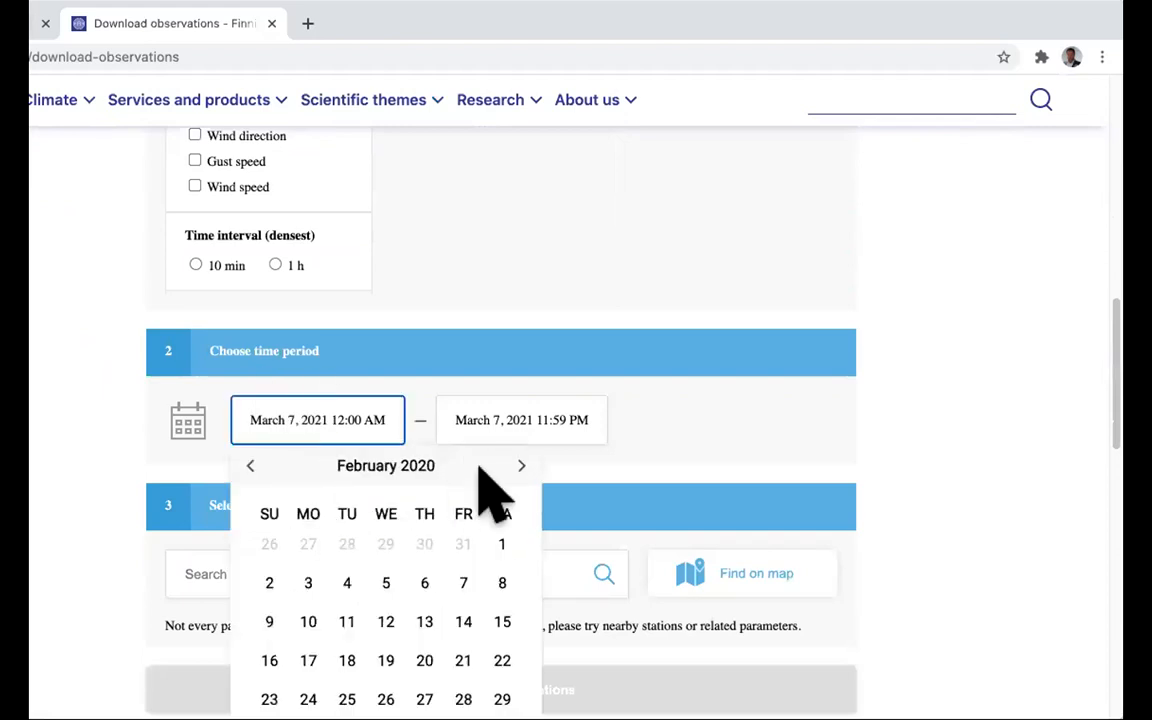
pyautogui.click(380, 578)
pyautogui.scroll(-1, 768, 400)
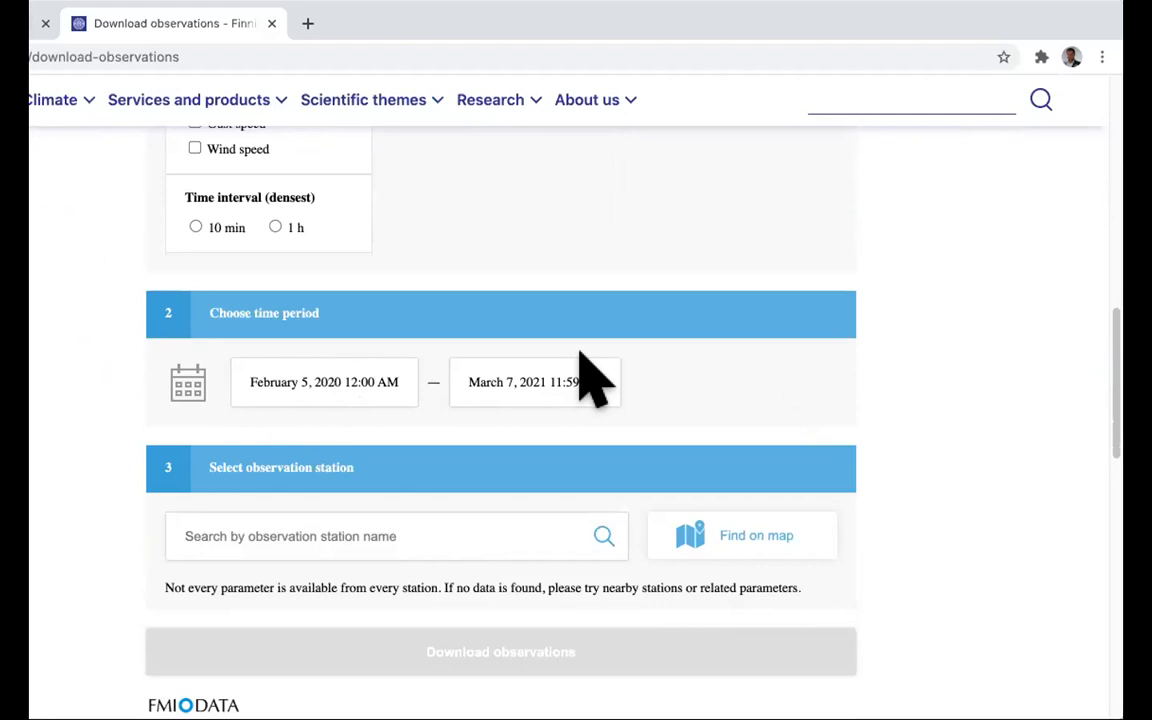
# Select the Helsinki Harmaja observation station, open the preview of its observations and close the preview again
pyautogui.click(365, 527)
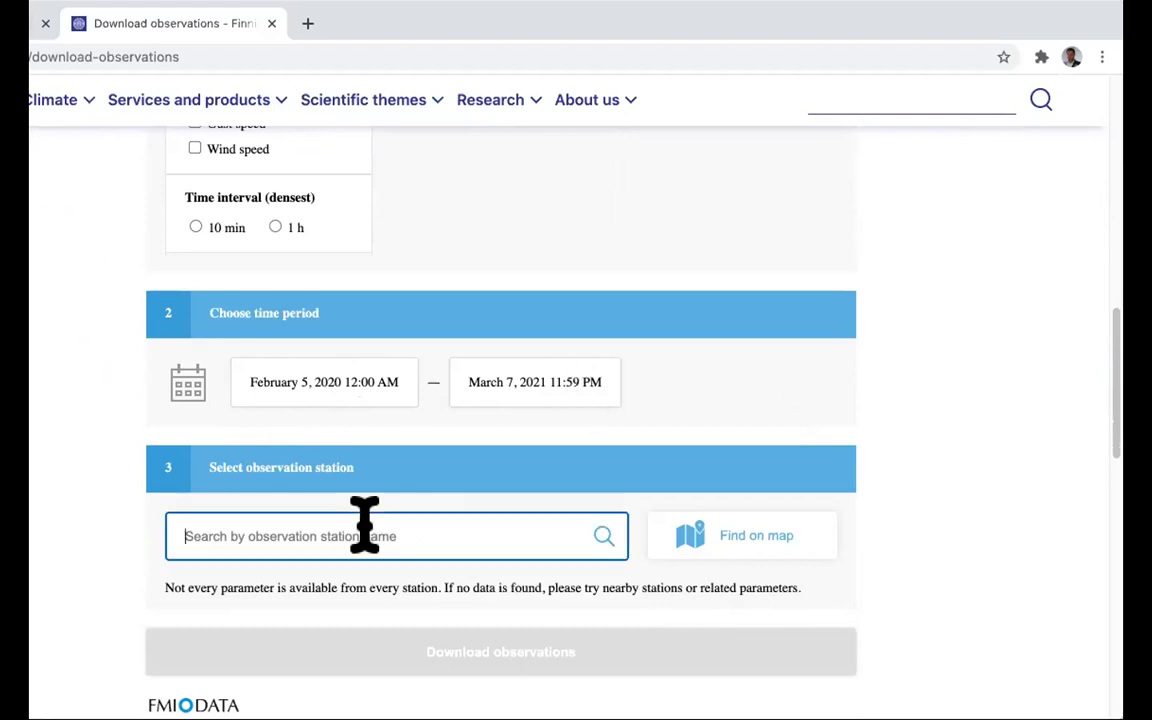
pyautogui.write('helsinki')
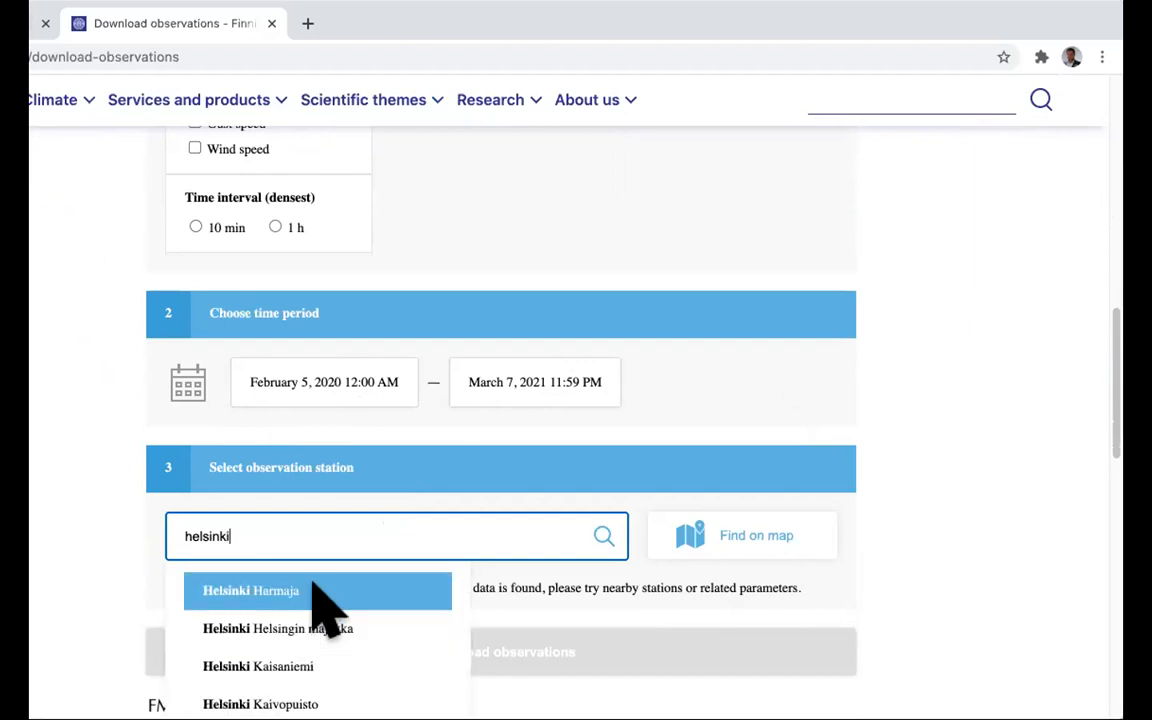
pyautogui.click(312, 591)
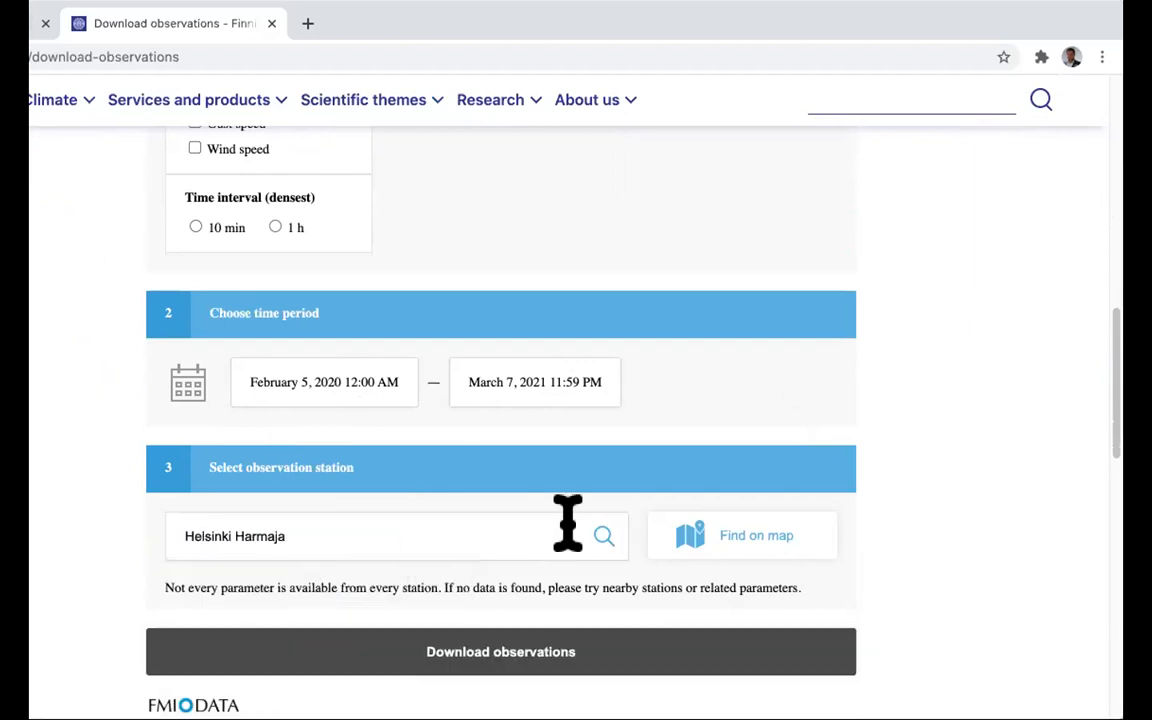
pyautogui.click(800, 652)
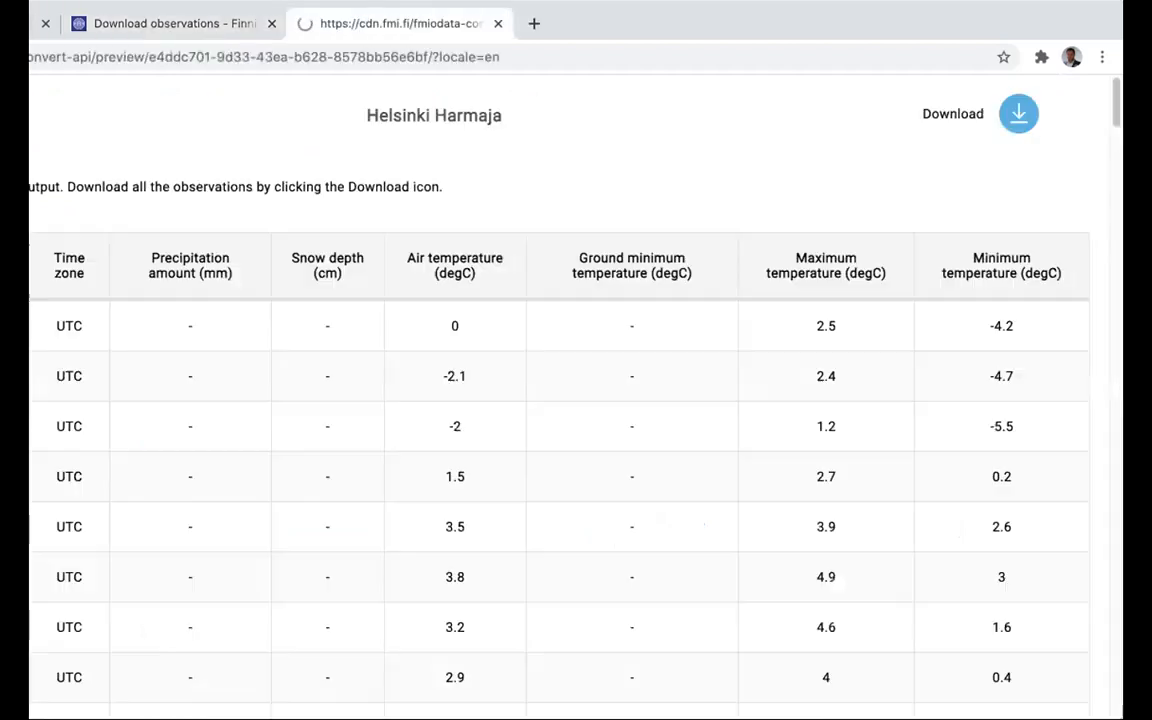
pyautogui.click(496, 22)
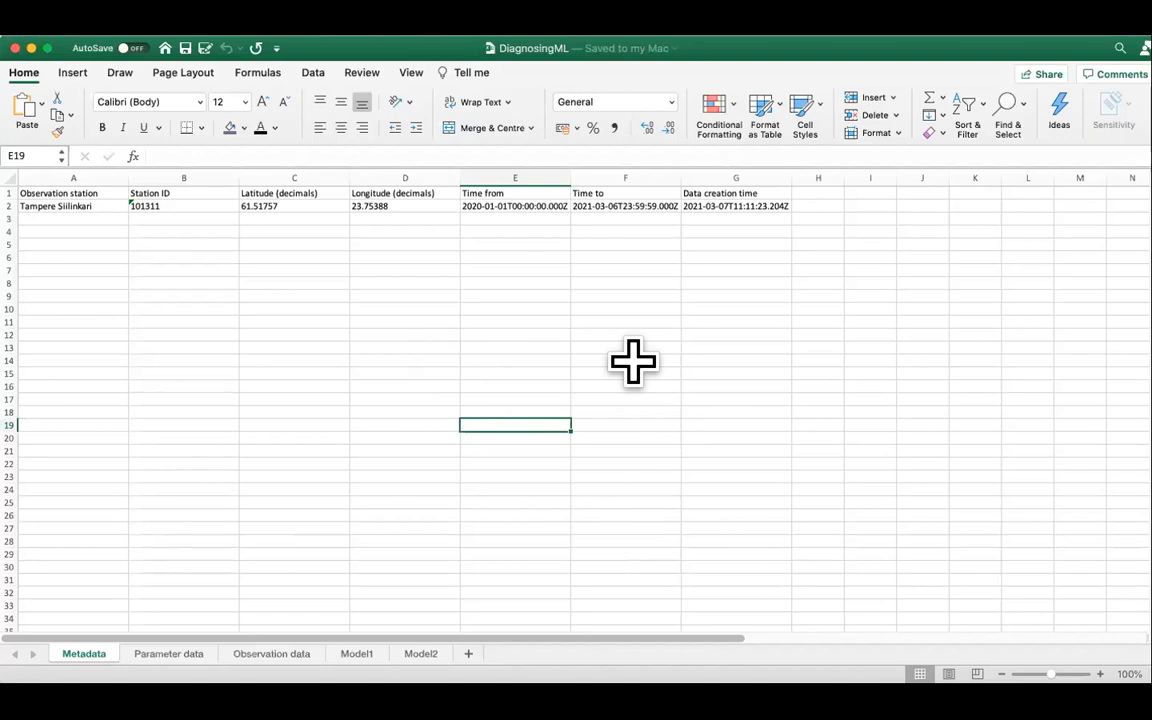
# Review the Parameter data sheet and the daily air temperature records on the Observation data sheet
pyautogui.click(180, 660)
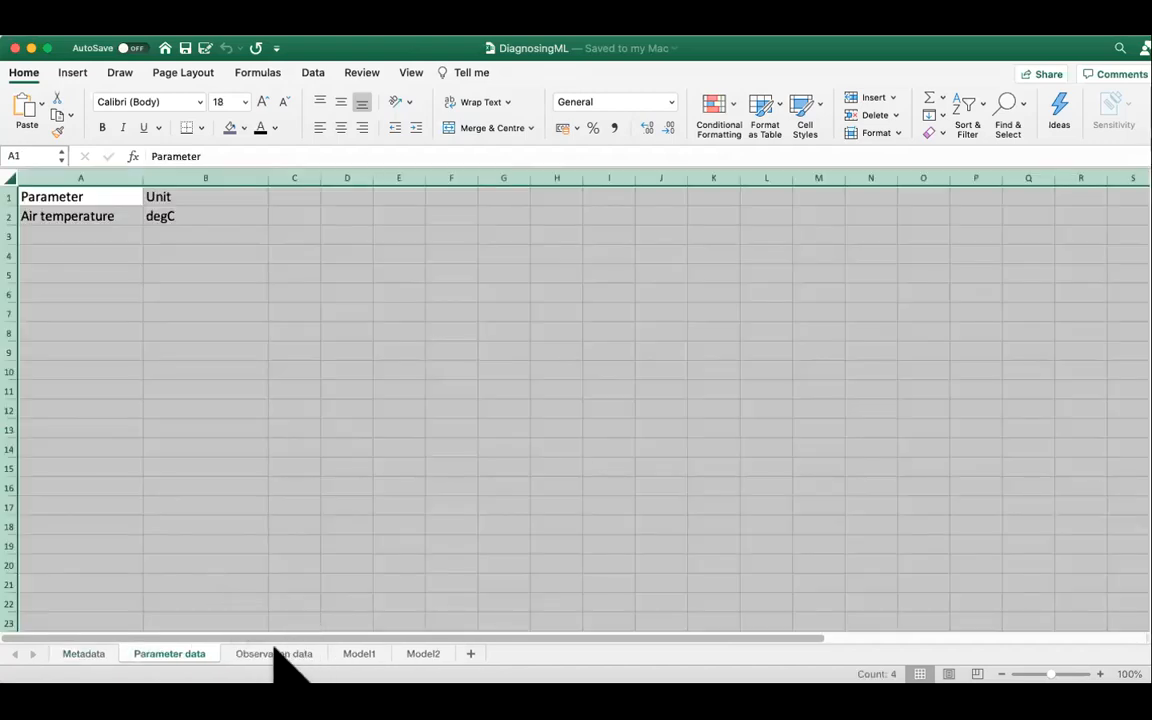
pyautogui.click(278, 655)
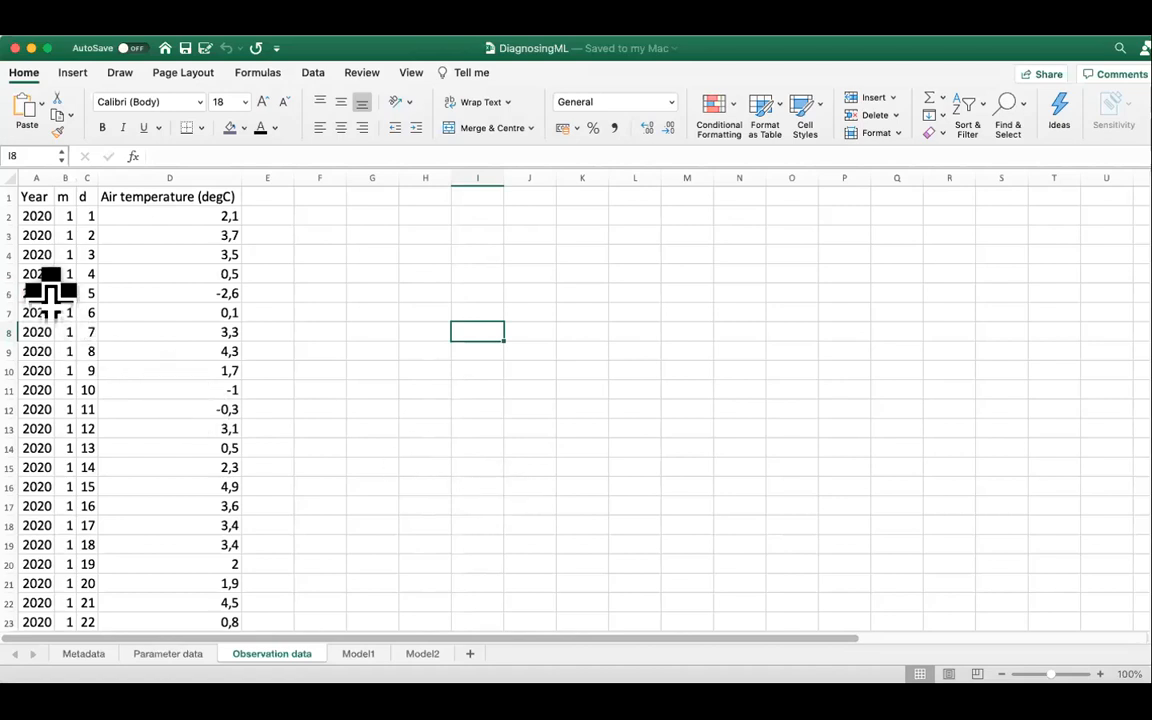
pyautogui.click(12, 293)
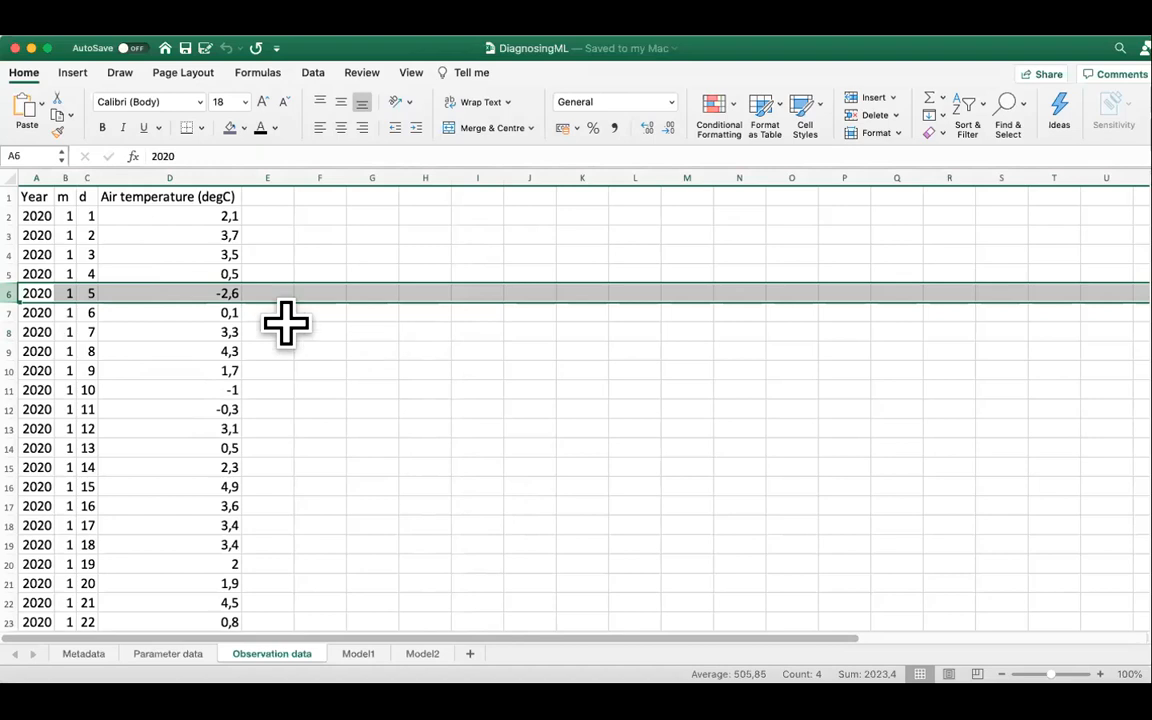
pyautogui.click(48, 273)
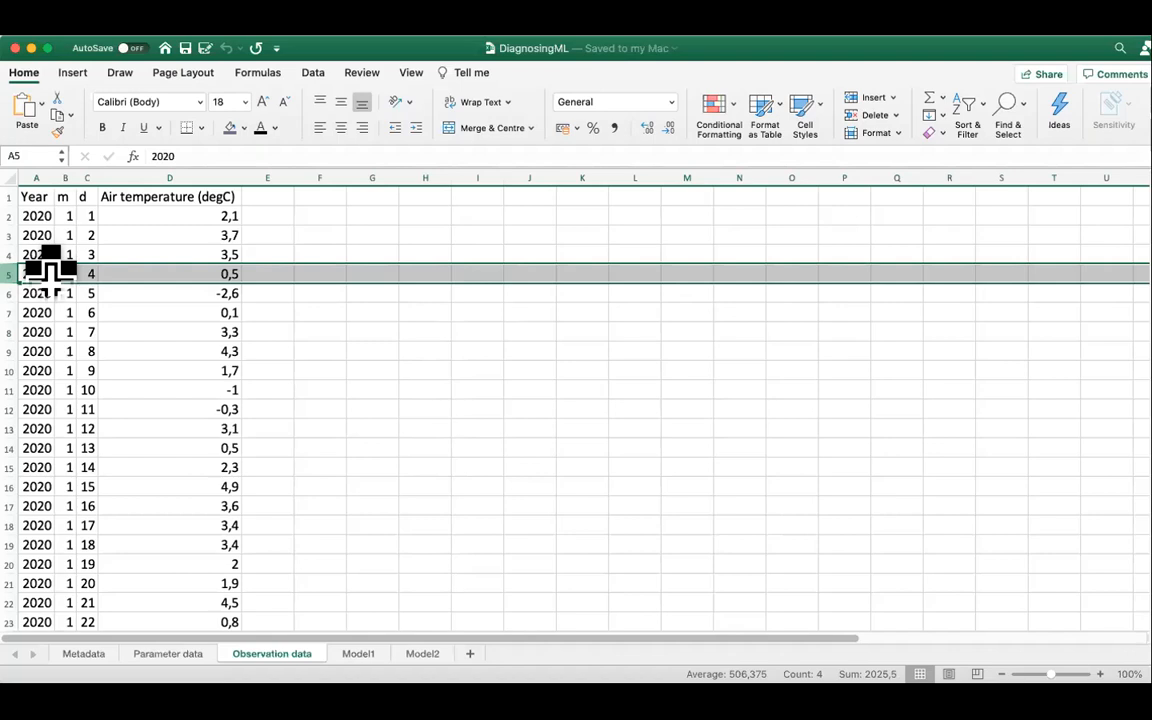
pyautogui.click(45, 545)
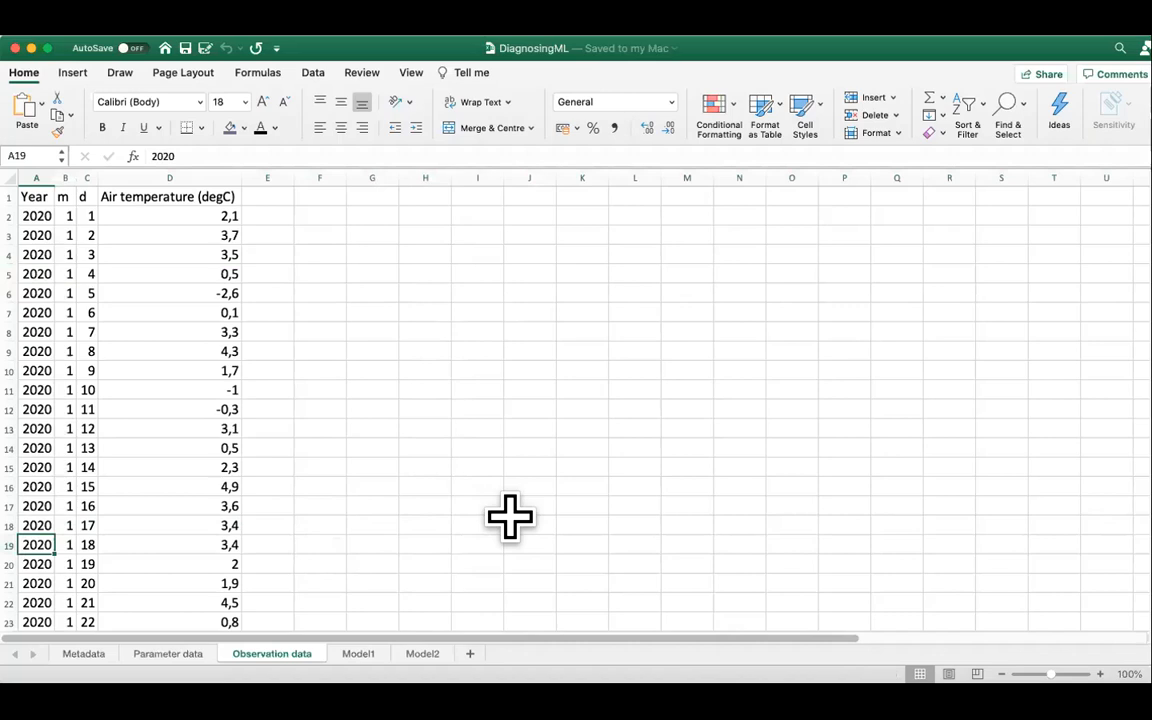
pyautogui.click(622, 491)
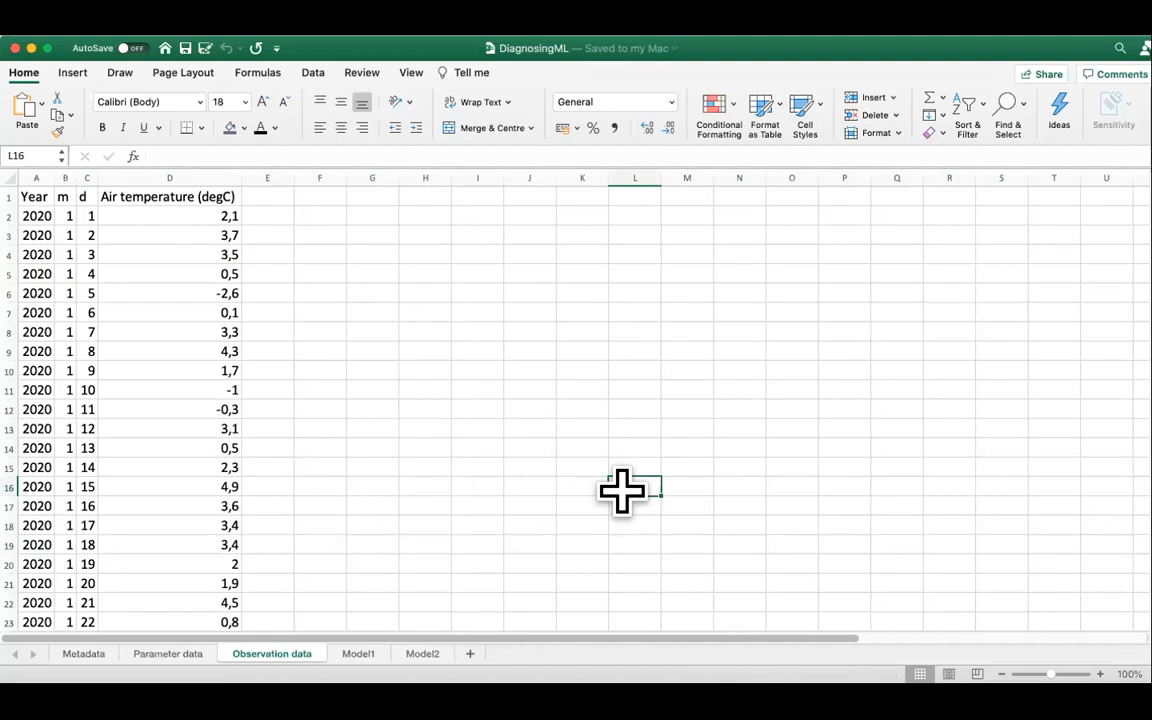
pyautogui.click(162, 430)
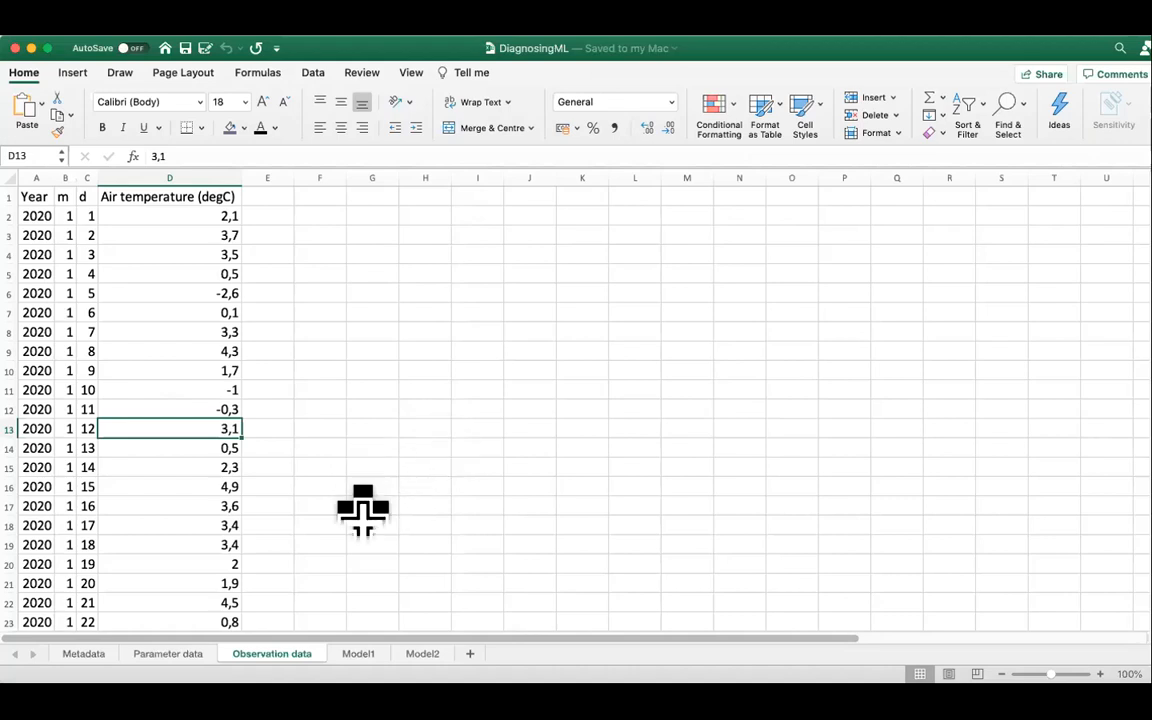
# On the Model1 sheet, examine row 15 across its date, label and lagged temperature features t-1 to t-9
pyautogui.click(358, 653)
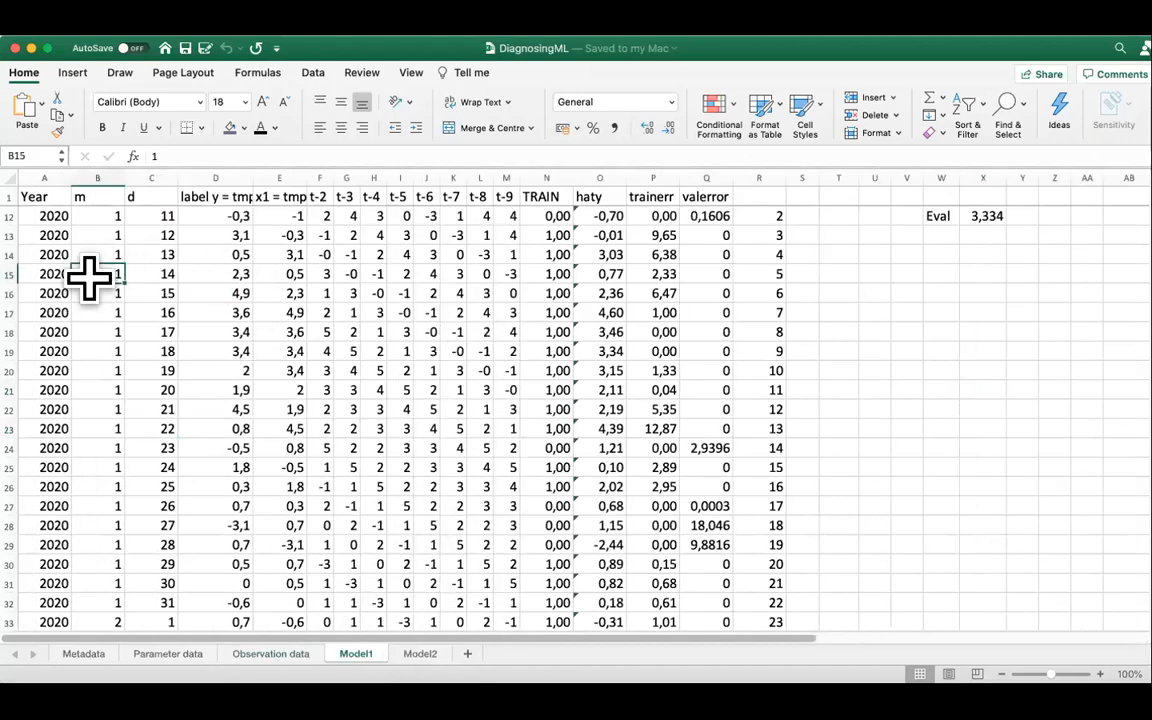
pyautogui.click(211, 272)
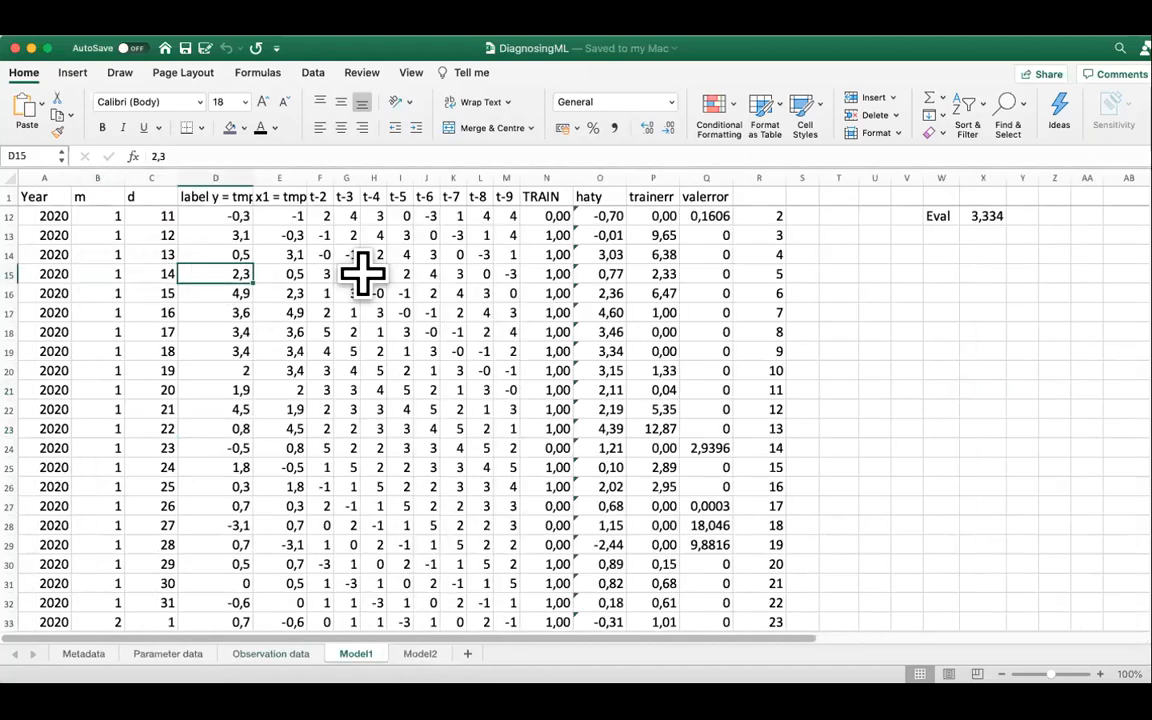
pyautogui.press('Left')
pyautogui.press('Right')
pyautogui.press('Left')
pyautogui.press('Left')
pyautogui.press('Left')
pyautogui.press('Right')
pyautogui.press('Right')
pyautogui.press('Right')
pyautogui.press('Right')
pyautogui.press('Right')
pyautogui.press('Right')
pyautogui.press('Right')
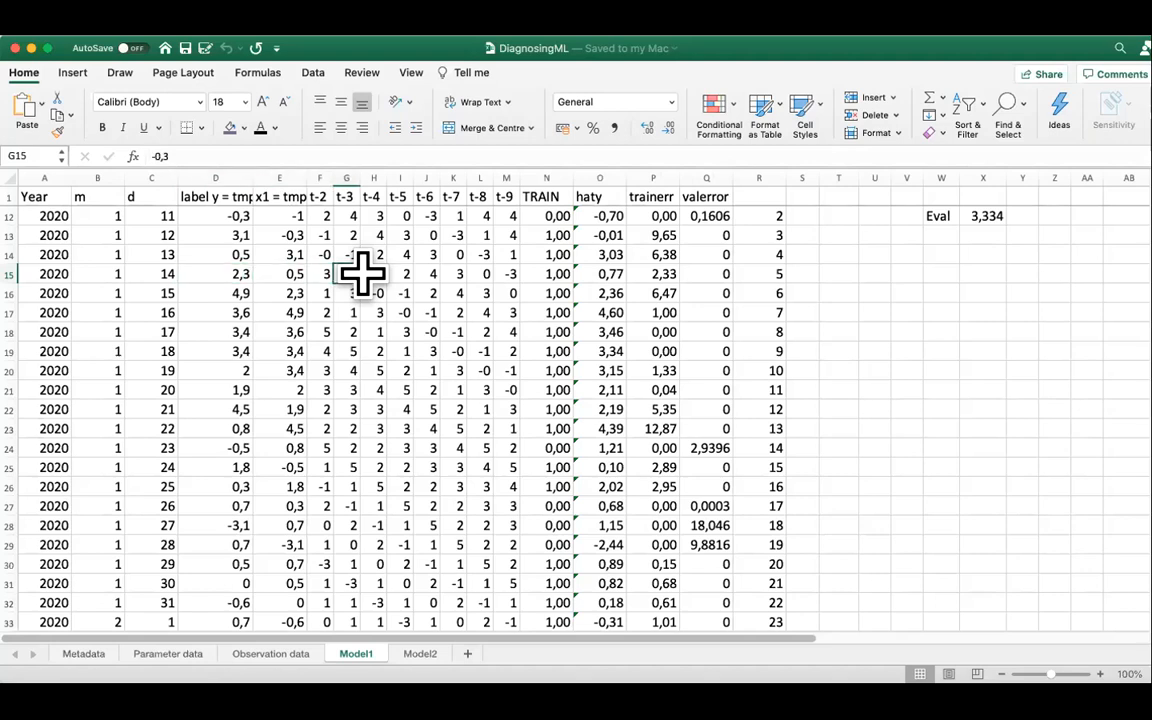
pyautogui.press('Right')
pyautogui.press('Right')
pyautogui.press('Right')
pyautogui.press('Right')
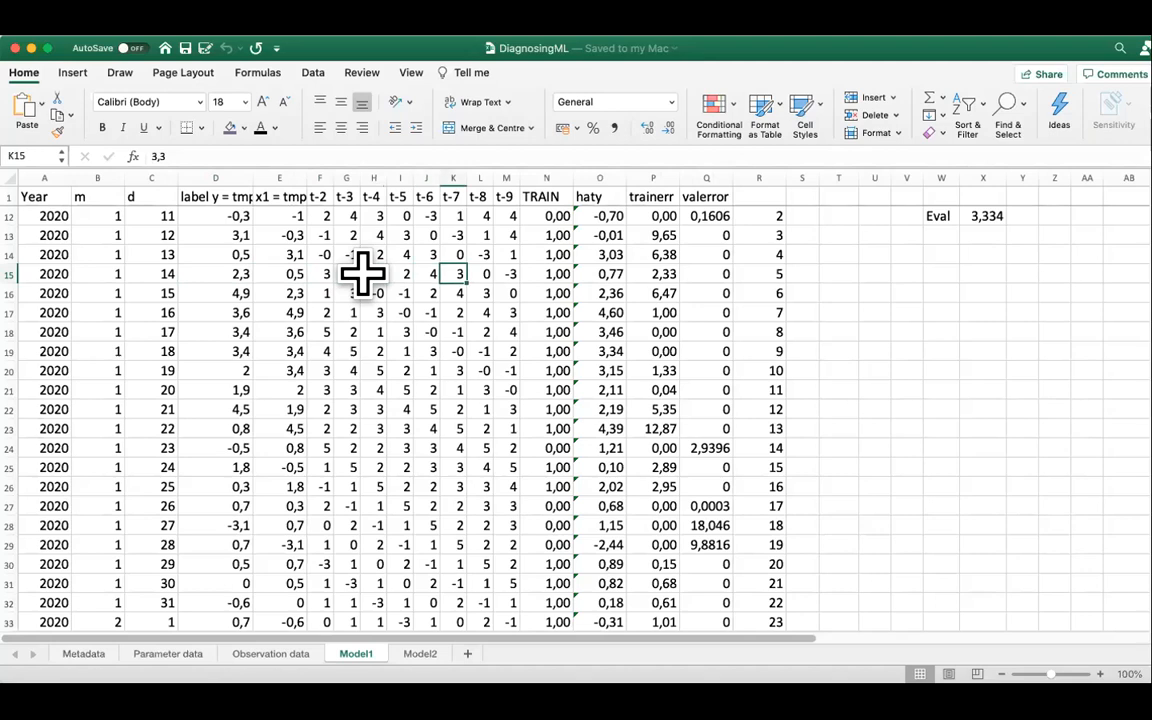
pyautogui.press('Right')
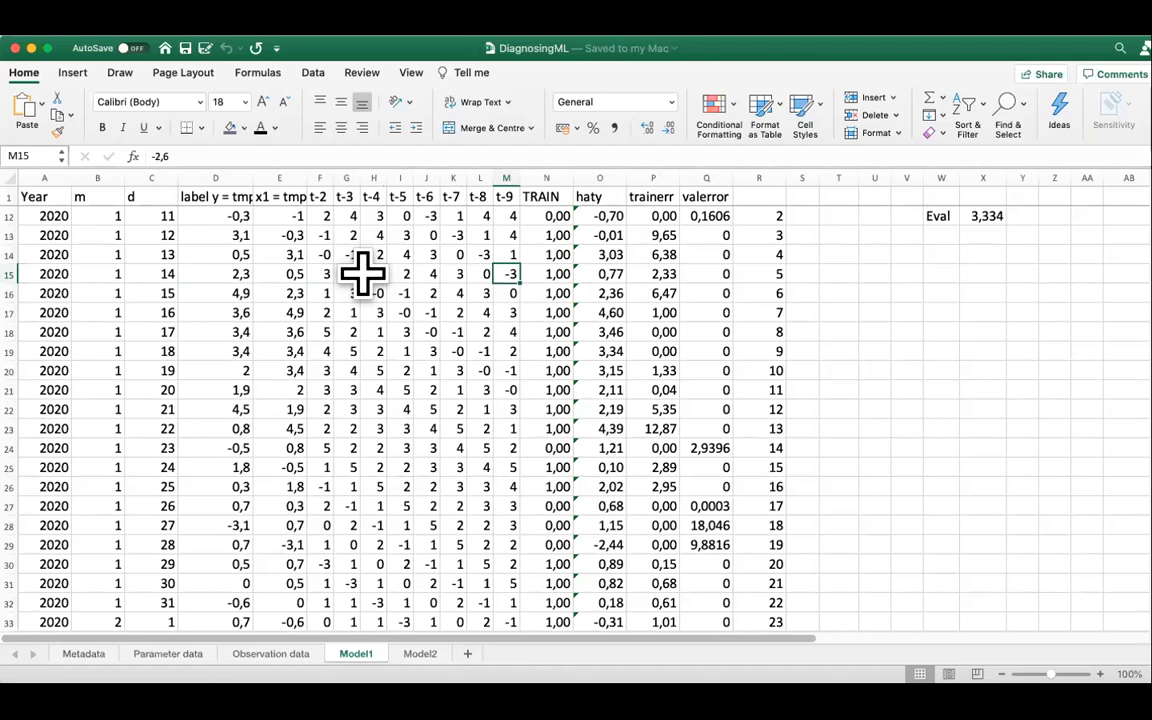
pyautogui.press('Left')
pyautogui.press('Left')
pyautogui.press('Left')
pyautogui.press('Left')
pyautogui.press('Left')
pyautogui.press('Left')
pyautogui.press('Left')
pyautogui.press('Left')
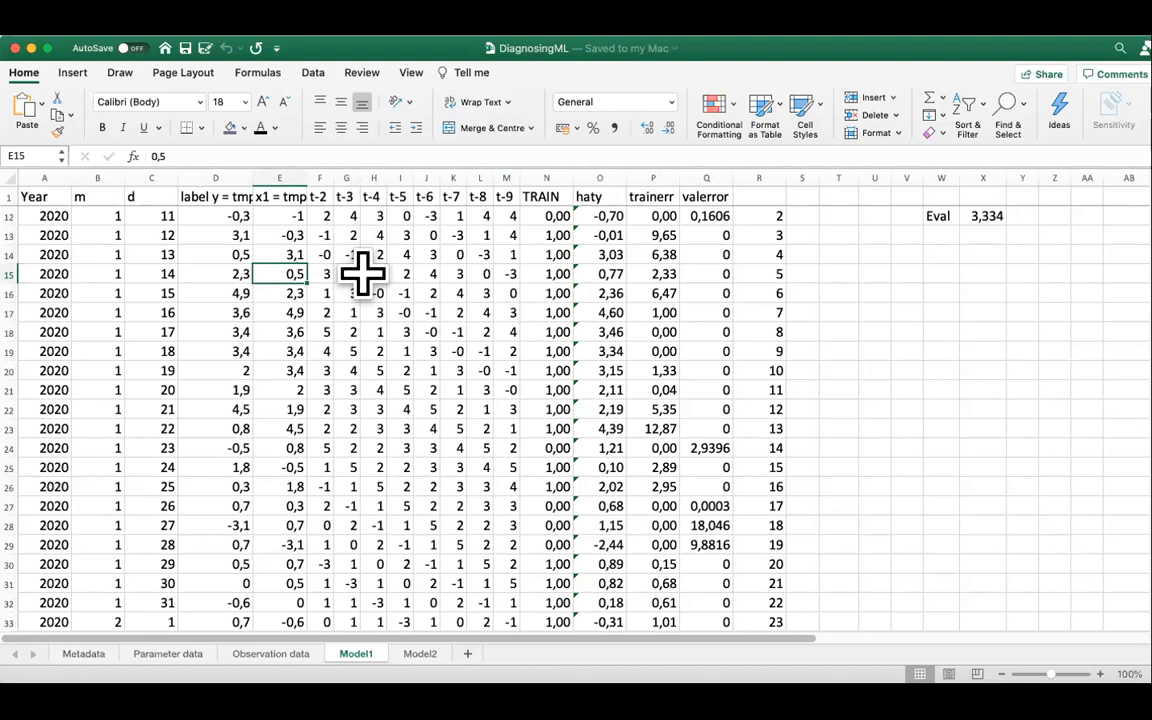
# Examine the x1 feature column up to its header and the date in the first data row of Model1
pyautogui.press('Up')
pyautogui.press('Up')
pyautogui.press('Up')
pyautogui.press('Up')
pyautogui.press('Up')
pyautogui.press('Up')
pyautogui.press('Up')
pyautogui.press('Up')
pyautogui.press('Up')
pyautogui.press('Up')
pyautogui.press('Up')
pyautogui.press('Up')
pyautogui.press('Up')
pyautogui.press('Up')
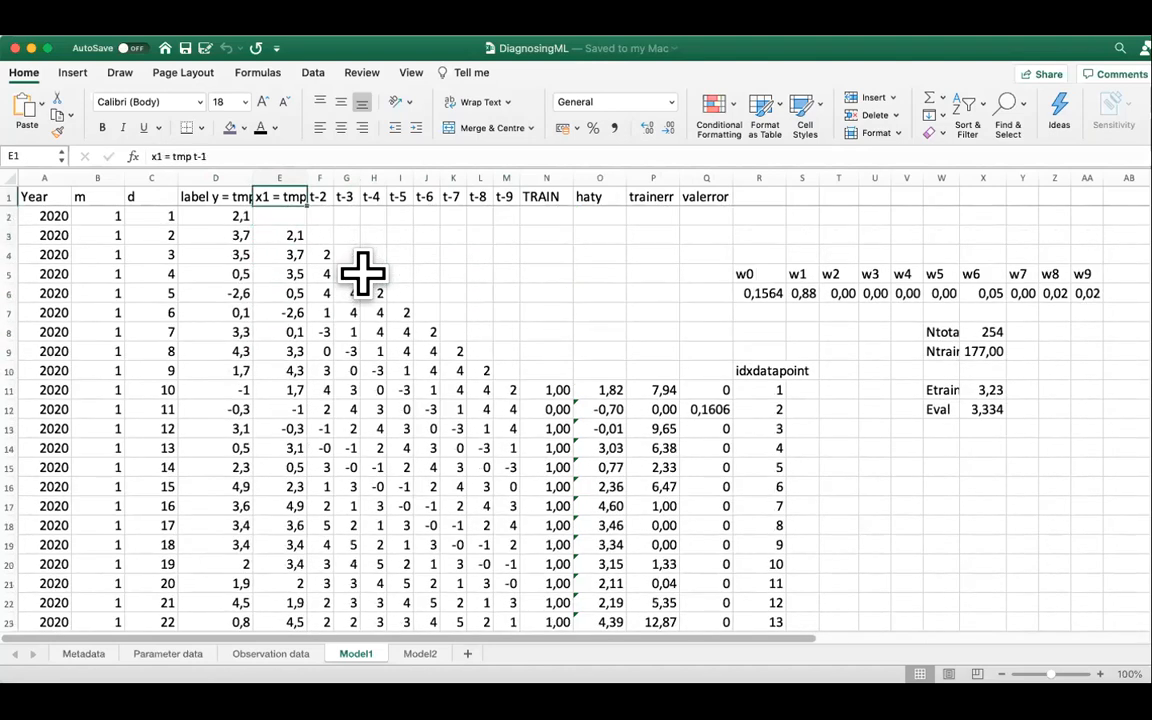
pyautogui.press('Down')
pyautogui.press('Left')
pyautogui.press('Left')
pyautogui.press('Left')
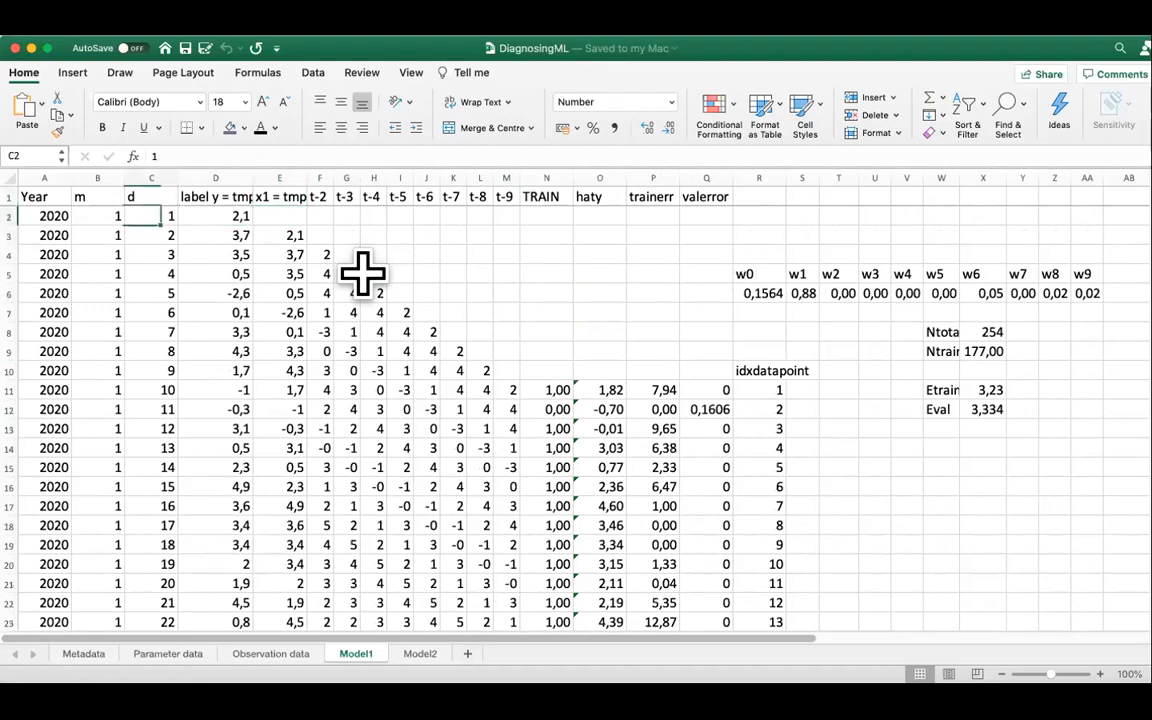
# Examine the first data row of Model1 across its year, month, day, label and x1 feature cells
pyautogui.press('Left')
pyautogui.press('Right')
pyautogui.press('Right')
pyautogui.press('Right')
pyautogui.press('Right')
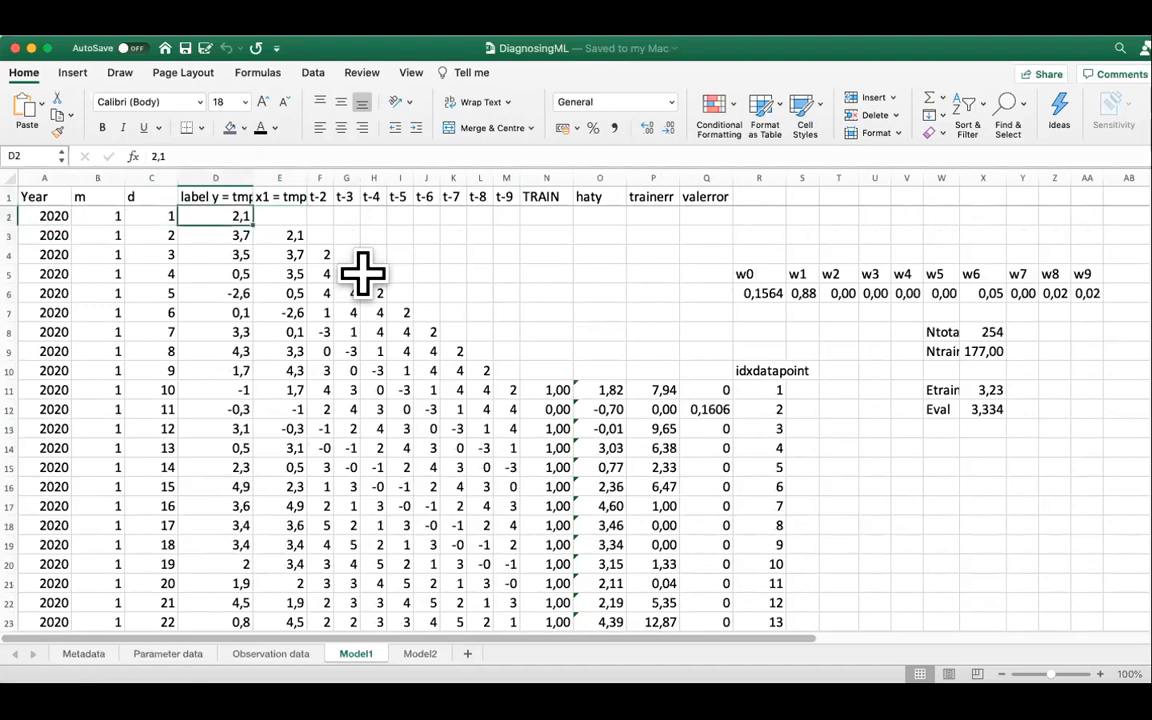
pyautogui.press('Left')
pyautogui.press('Left')
pyautogui.press('Left')
pyautogui.press('Left')
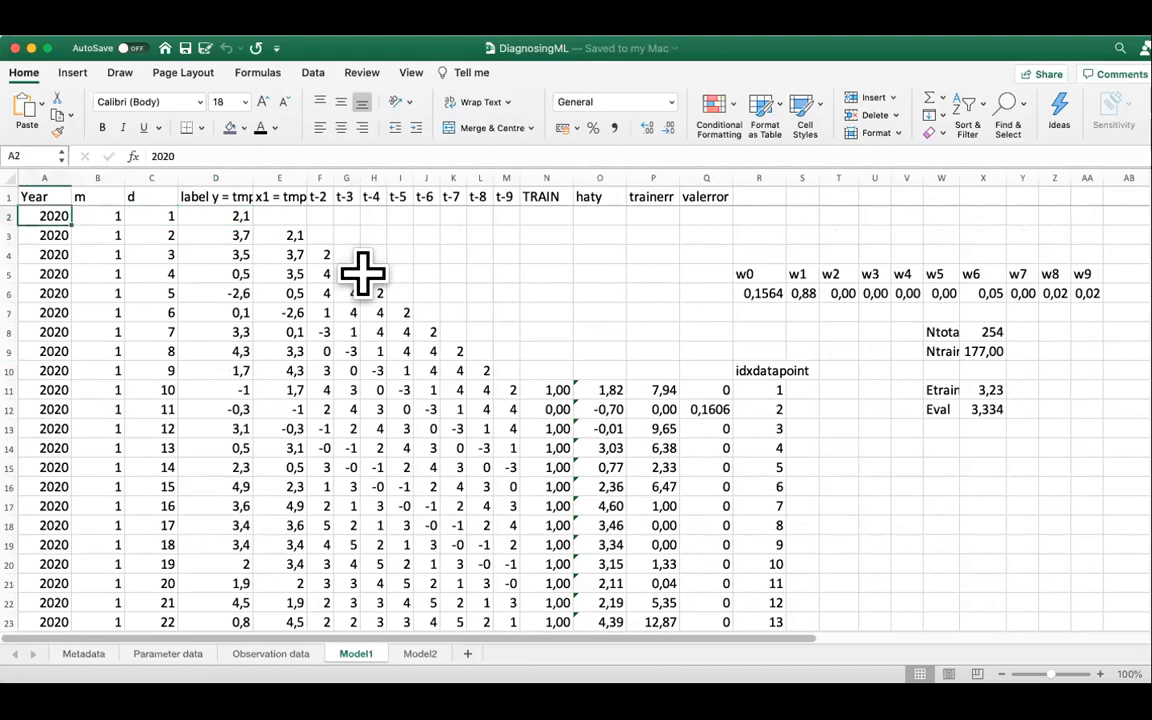
pyautogui.press('Right')
pyautogui.press('Right')
pyautogui.press('Right')
pyautogui.press('Right')
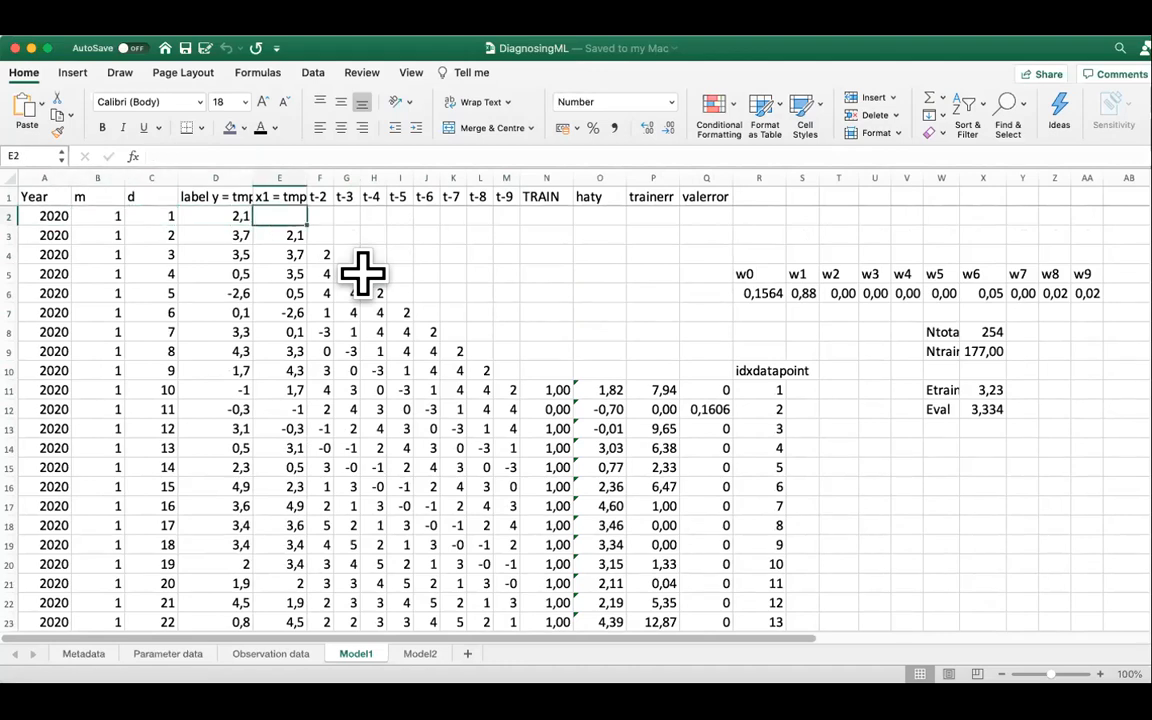
pyautogui.press('Left')
pyautogui.press('Left')
pyautogui.press('Left')
pyautogui.press('Left')
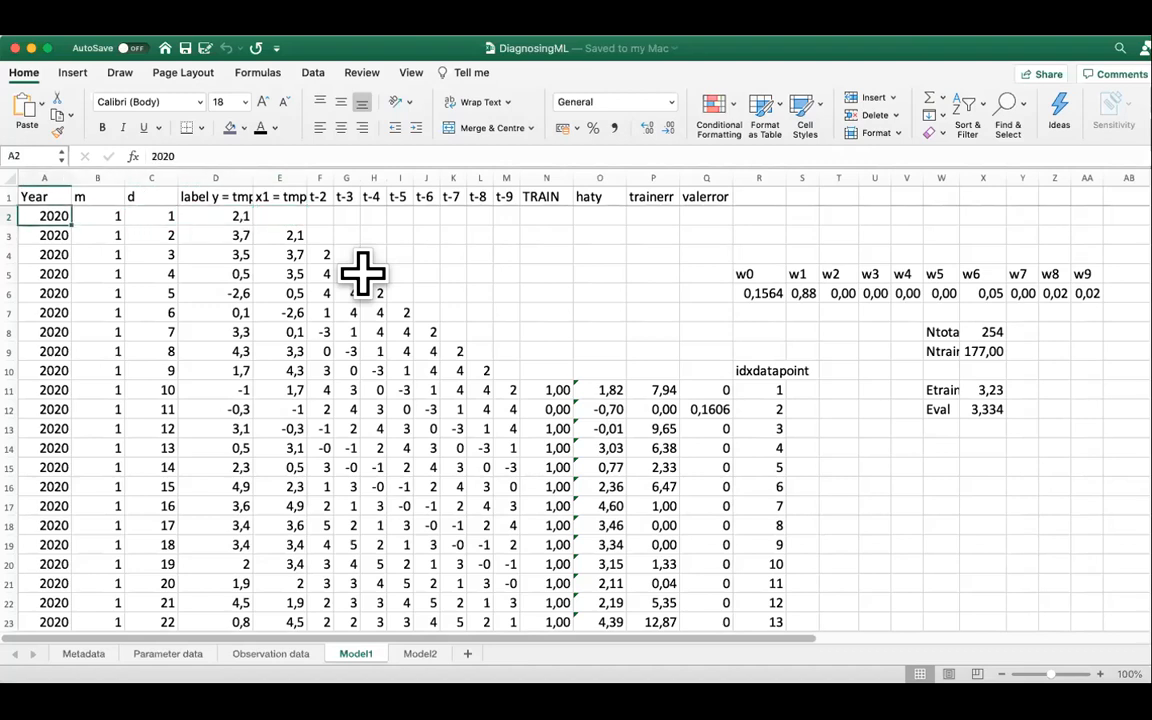
pyautogui.press('Right')
pyautogui.press('Right')
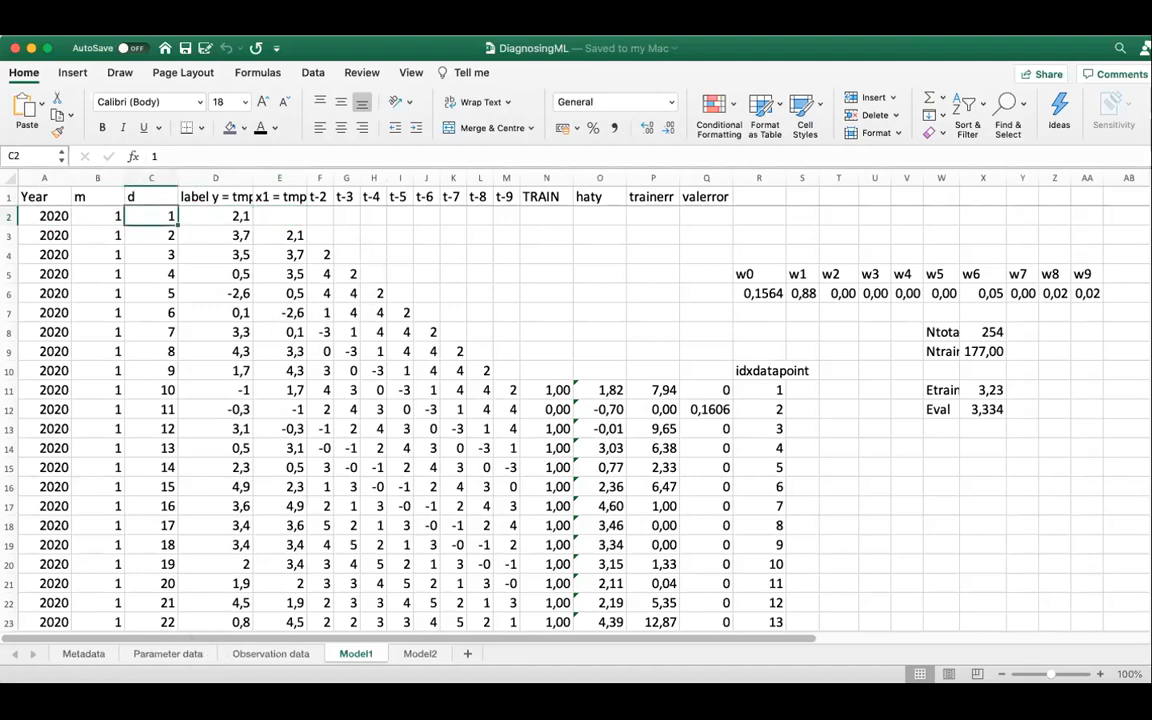
# Review the month and air temperature of the first record on the Observation data sheet
pyautogui.click(270, 654)
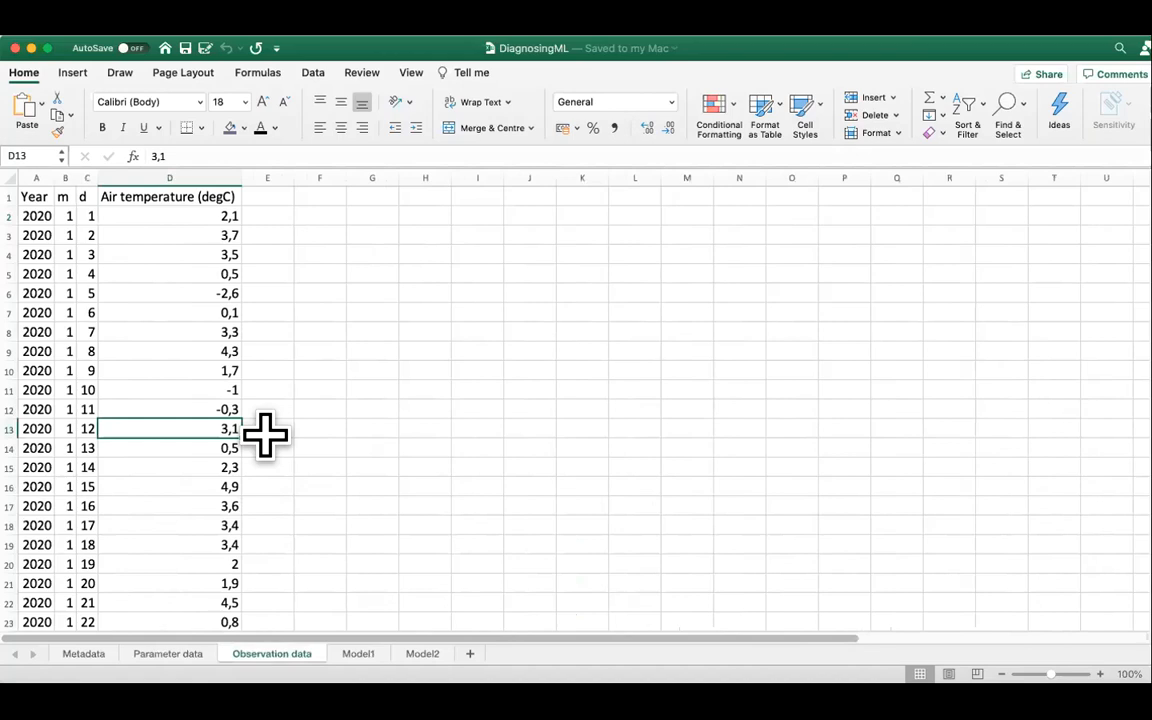
pyautogui.click(149, 214)
pyautogui.click(70, 216)
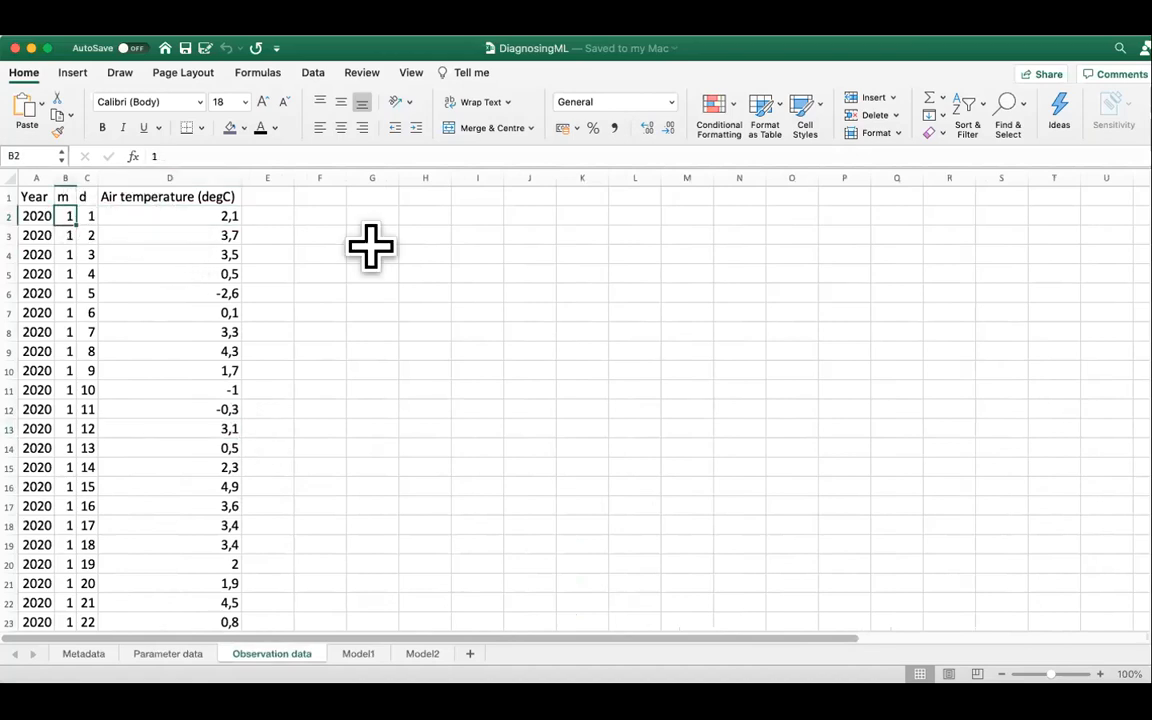
pyautogui.click(214, 213)
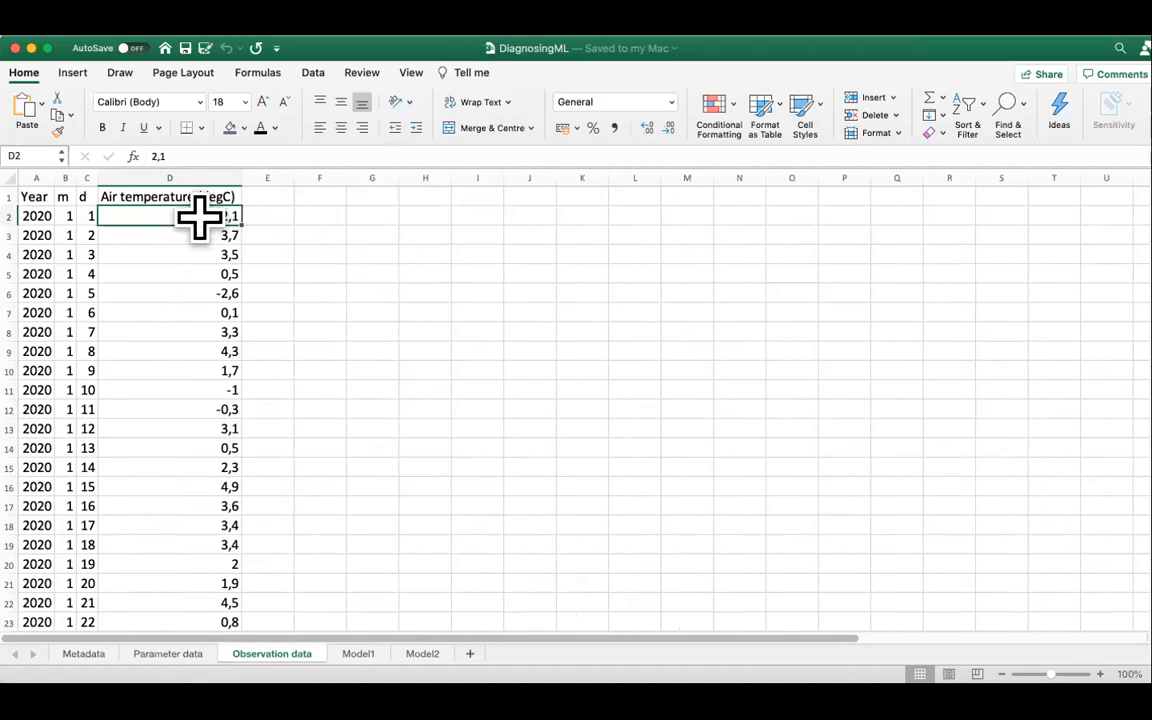
pyautogui.click(60, 217)
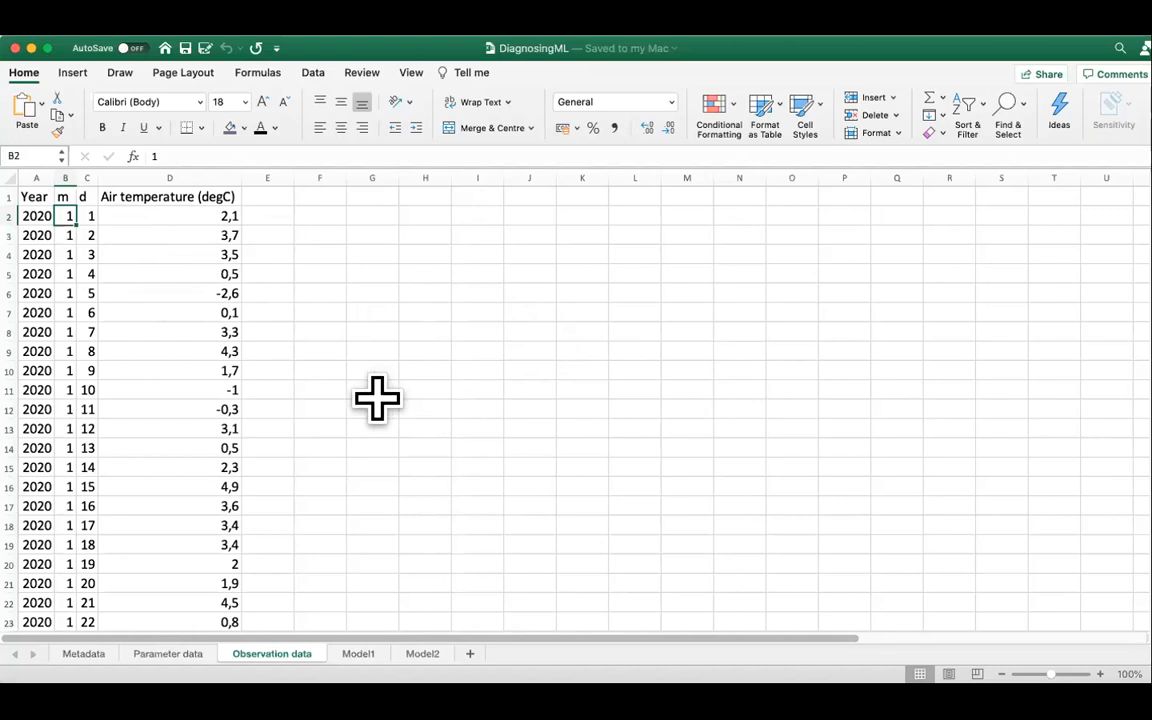
# Return to the Model1 sheet and examine the date and label of the first data row
pyautogui.click(360, 655)
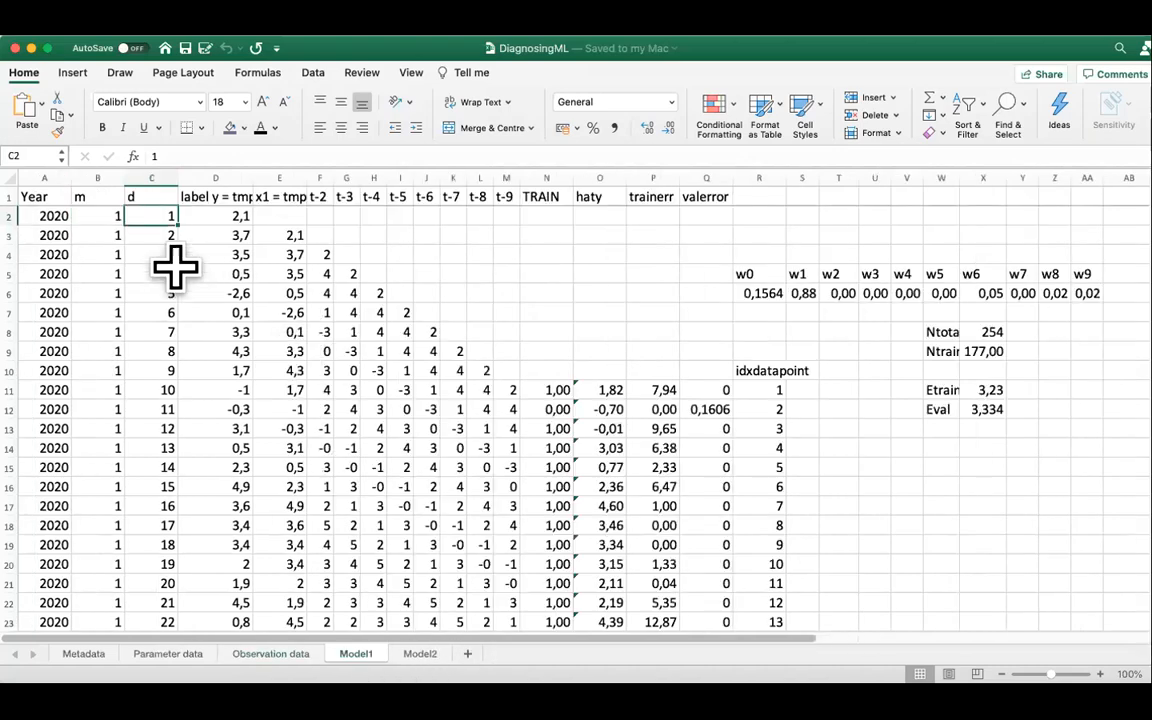
pyautogui.click(100, 252)
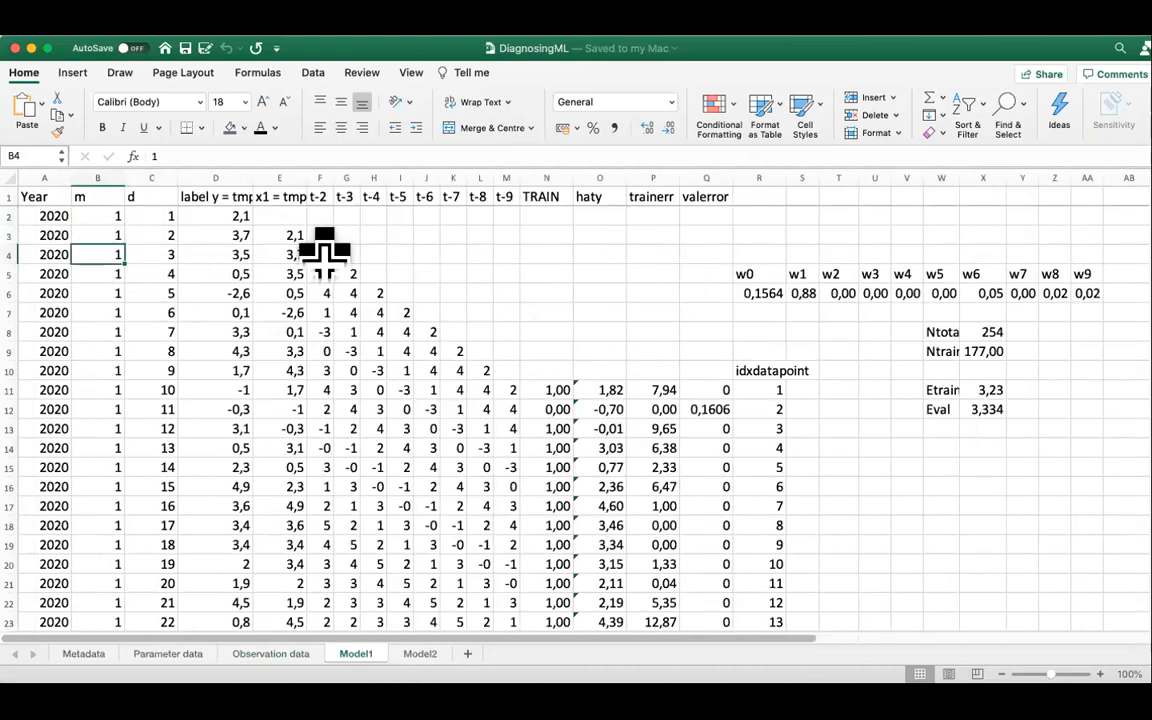
pyautogui.press('Up')
pyautogui.press('Up')
pyautogui.press('Right')
pyautogui.press('Right')
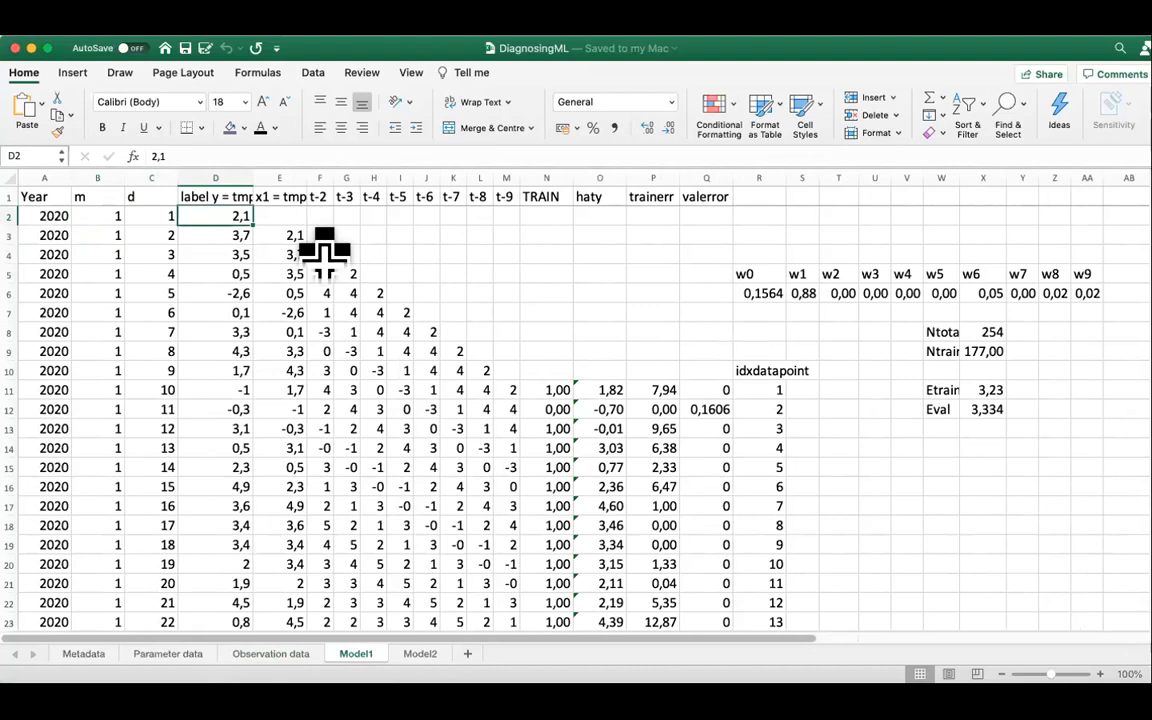
# Examine the x1 feature values in the upper rows of Model1, ending at the first data row
pyautogui.press('Down')
pyautogui.press('Right')
pyautogui.press('Down')
pyautogui.press('Down')
pyautogui.press('Down')
pyautogui.press('Down')
pyautogui.press('Up')
pyautogui.press('Up')
pyautogui.press('Up')
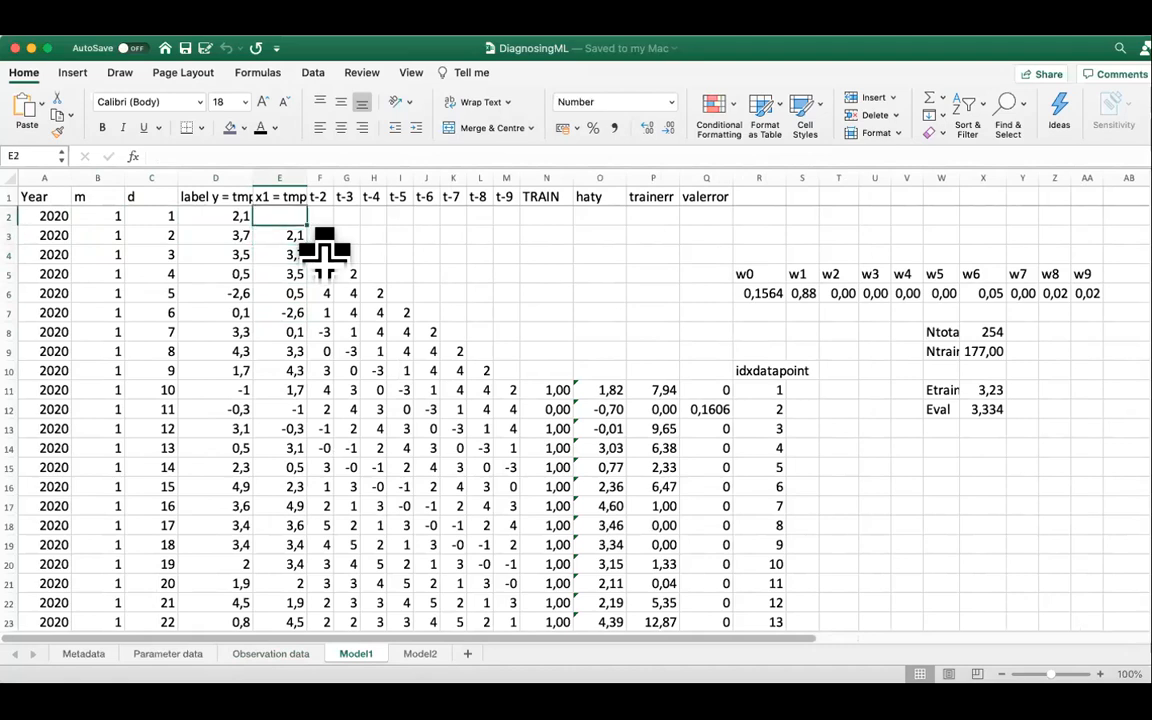
# Examine the label y values in the first several data rows of Model1, ending at the first one
pyautogui.press('Left')
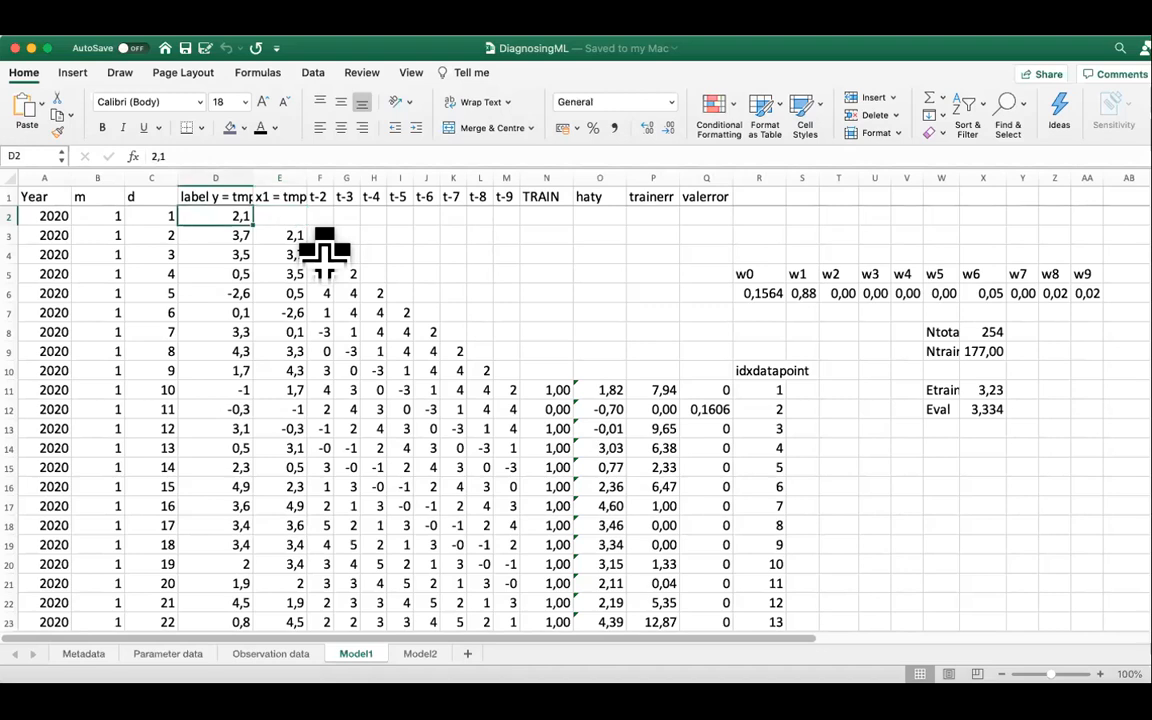
pyautogui.press('Down')
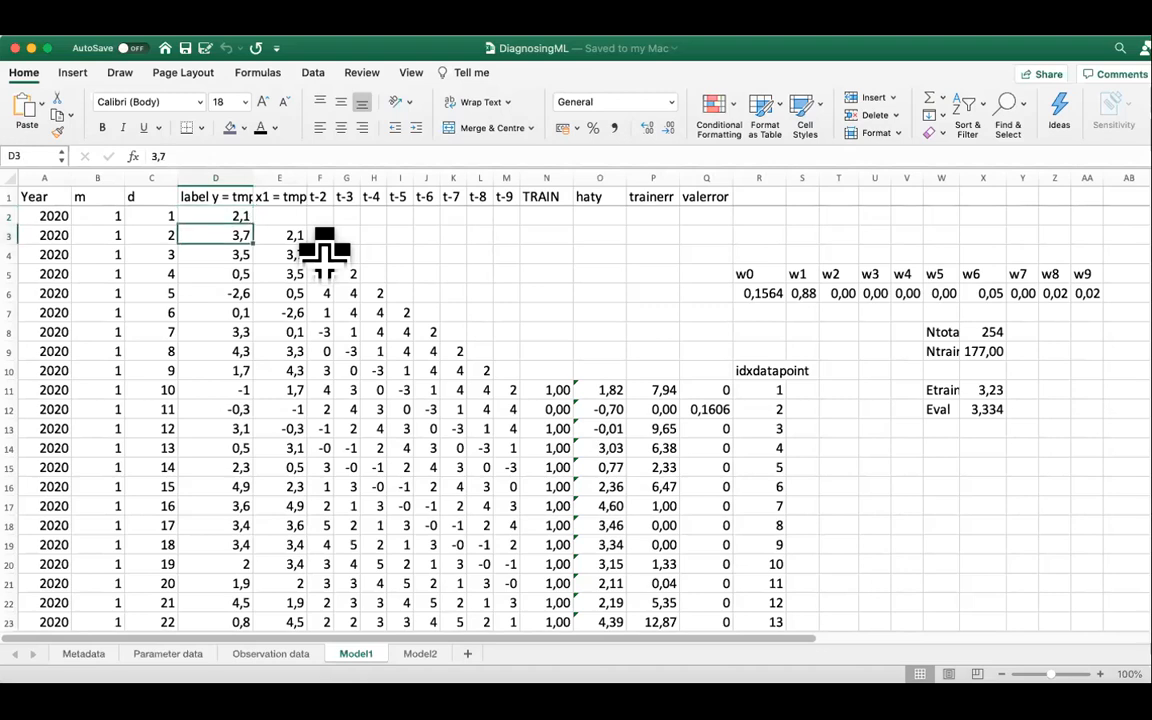
pyautogui.press('Up')
pyautogui.press('Down')
pyautogui.press('Down')
pyautogui.press('Down')
pyautogui.press('Down')
pyautogui.press('Down')
pyautogui.press('Down')
pyautogui.press('Up')
pyautogui.press('Up')
pyautogui.press('Up')
pyautogui.press('Up')
pyautogui.press('Up')
pyautogui.press('Up')
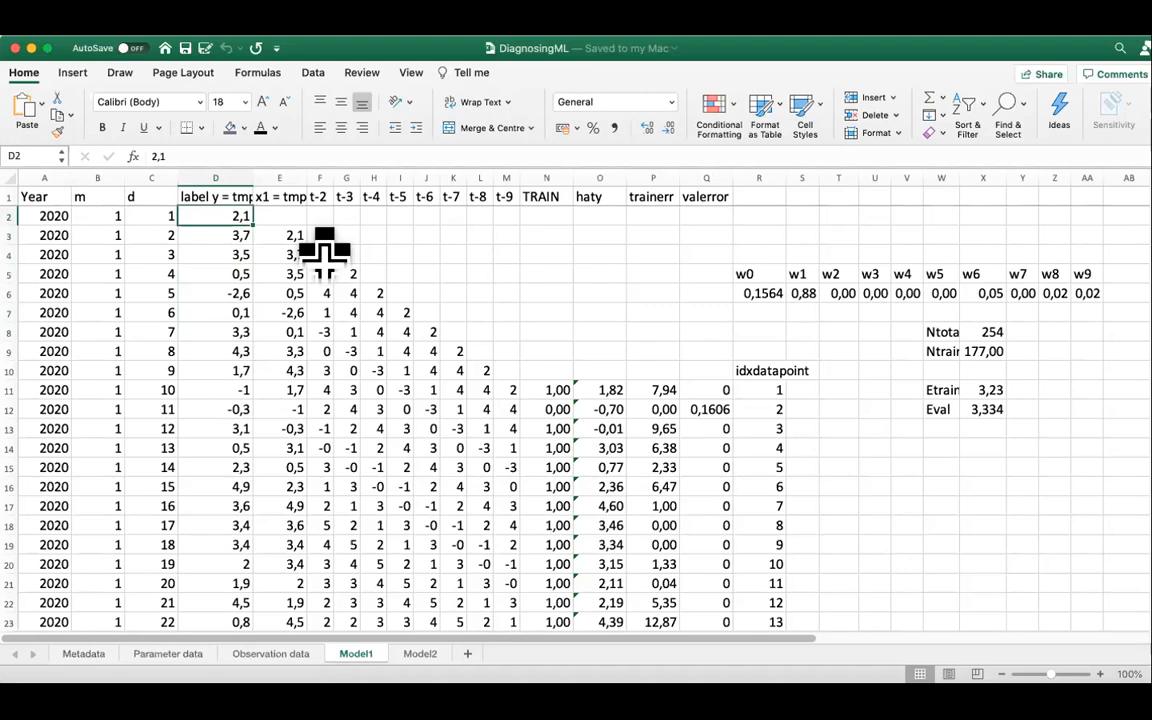
# Examine the date and label of the data point for 4 January in row 5
pyautogui.press('Down')
pyautogui.press('Down')
pyautogui.press('Down')
pyautogui.press('Left')
pyautogui.press('Left')
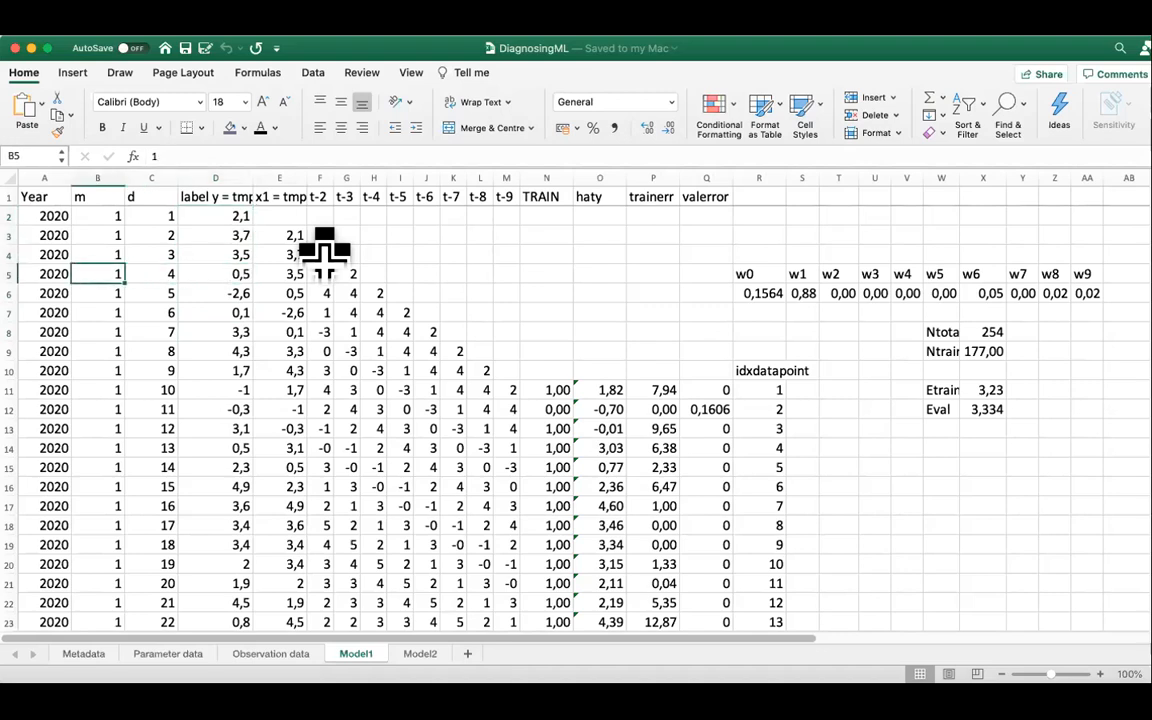
pyautogui.press('Right')
pyautogui.press('Right')
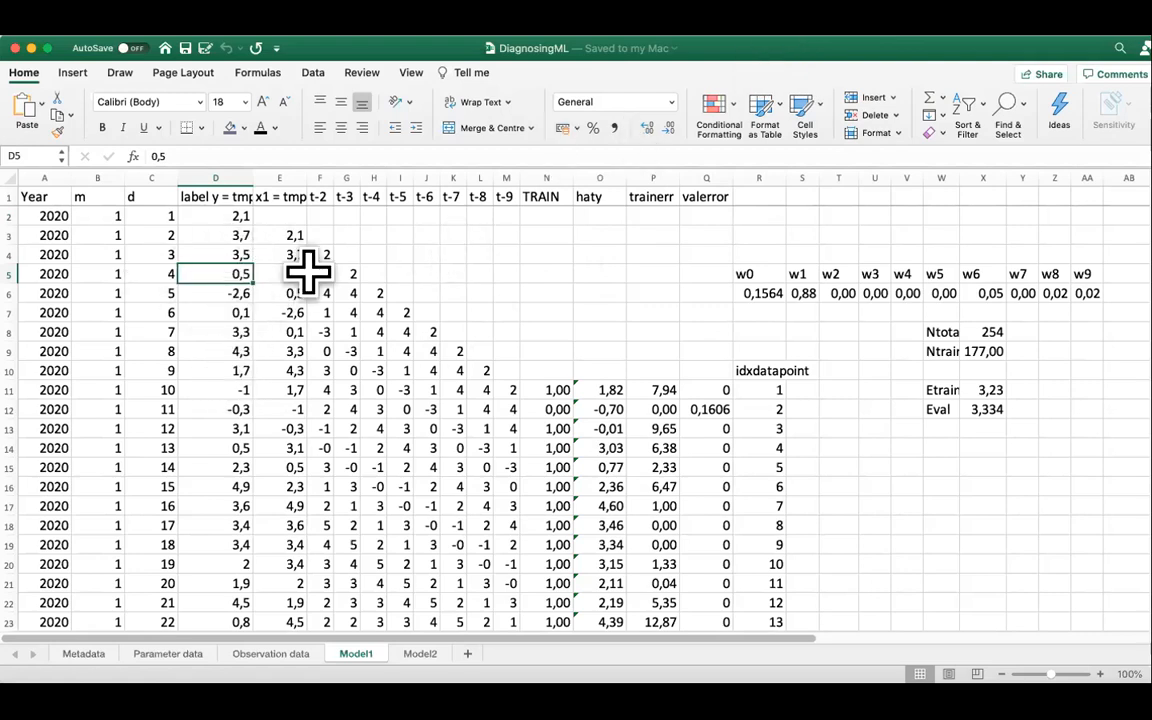
# Examine row 11, the first row with all nine lagged features, across its date, label and feature cells
pyautogui.click(218, 370)
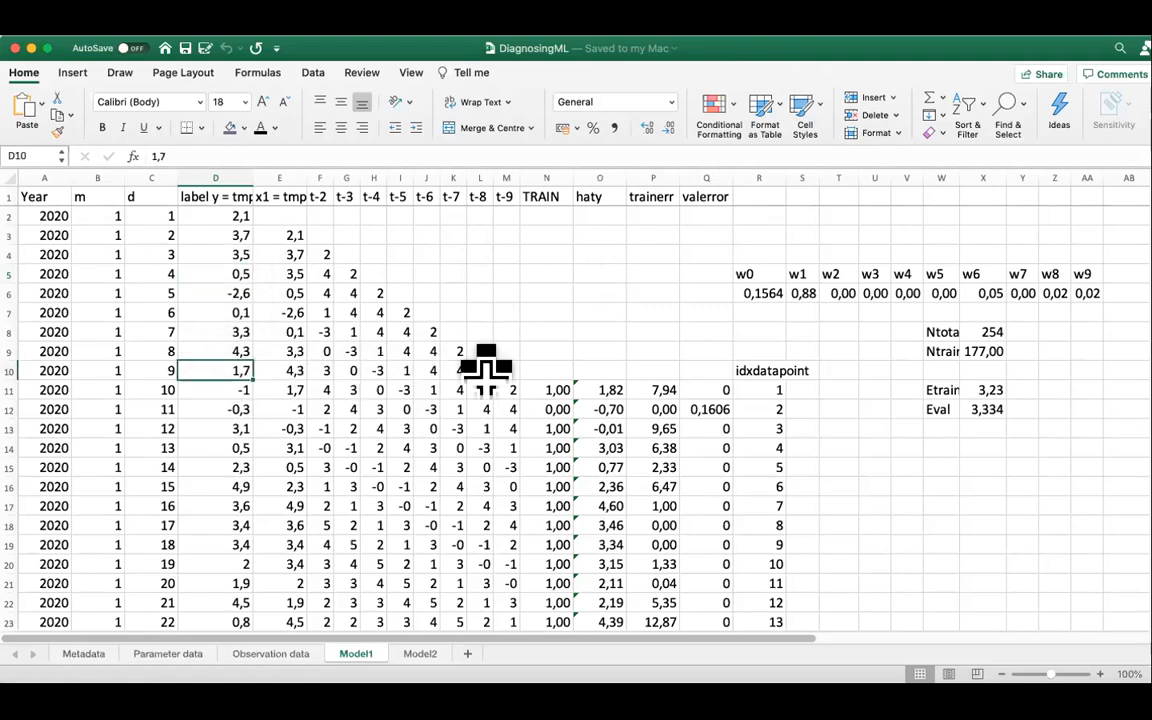
pyautogui.click(231, 389)
pyautogui.press('Right')
pyautogui.press('Right')
pyautogui.press('Right')
pyautogui.press('Right')
pyautogui.press('Right')
pyautogui.press('Right')
pyautogui.press('Left')
pyautogui.press('Left')
pyautogui.press('Left')
pyautogui.press('Left')
pyautogui.press('Left')
pyautogui.press('Left')
pyautogui.press('Left')
pyautogui.press('Left')
pyautogui.press('Left')
pyautogui.press('Right')
pyautogui.press('Right')
pyautogui.press('Right')
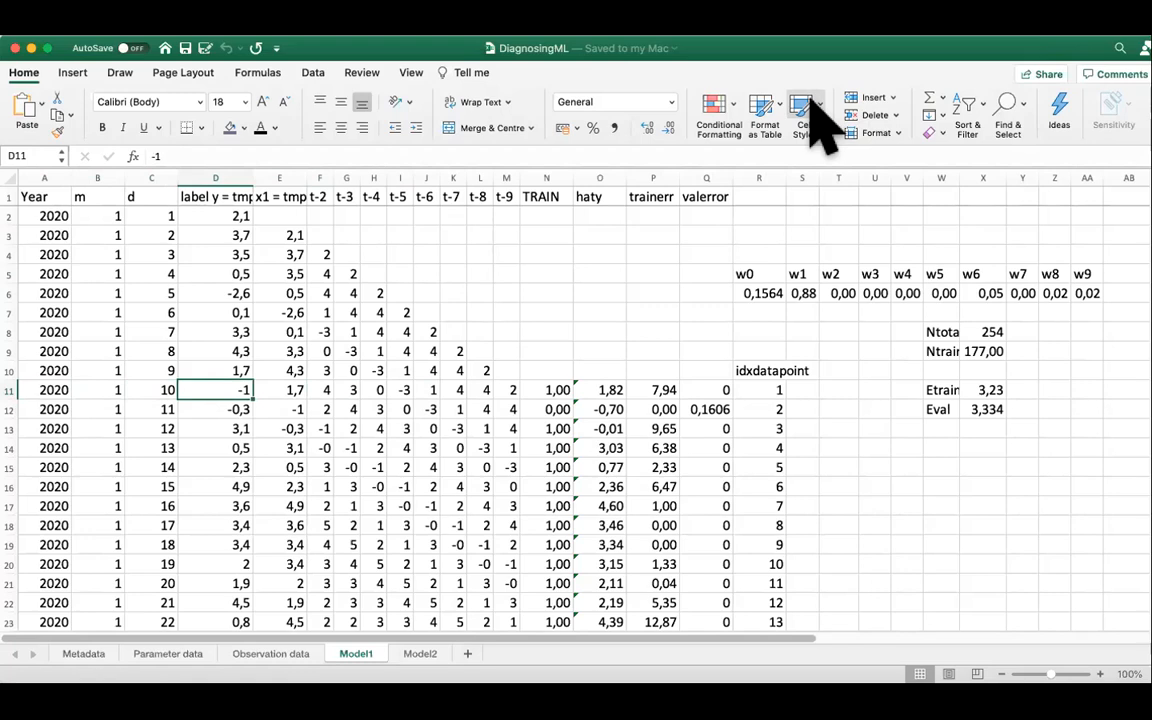
# Examine row 9 from its year cell across the label and lagged temperature features
pyautogui.click(52, 347)
pyautogui.press('Right')
pyautogui.press('Right')
pyautogui.press('Right')
pyautogui.press('Right')
pyautogui.press('Right')
pyautogui.press('Right')
pyautogui.press('Right')
pyautogui.press('Right')
pyautogui.press('Right')
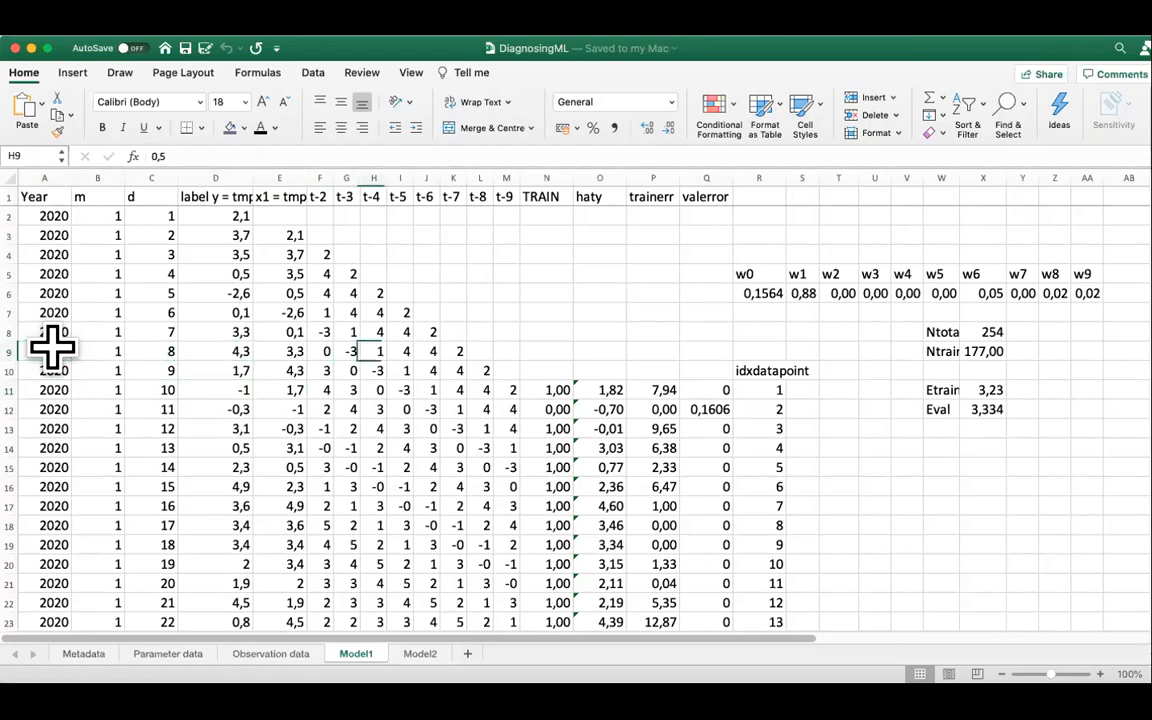
pyautogui.press('Right')
pyautogui.press('Right')
# Examine row 12 from its lagged temperature features back to the year cell
pyautogui.press('Down')
pyautogui.press('Down')
pyautogui.press('Down')
pyautogui.press('Left')
pyautogui.press('Left')
pyautogui.press('Left')
pyautogui.press('Left')
pyautogui.press('Left')
pyautogui.press('Left')
pyautogui.press('Left')
pyautogui.press('Left')
pyautogui.press('Left')
pyautogui.press('Left')
pyautogui.press('Left')
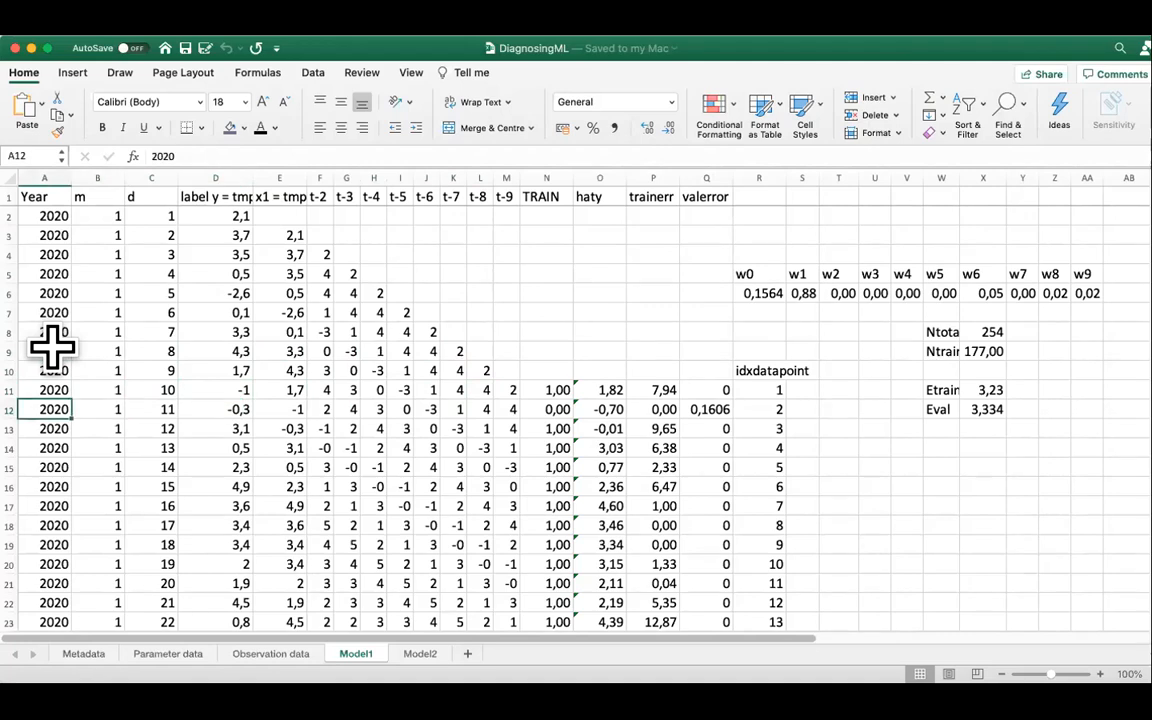
# Review the data points below row 12 down to row 19, including the x1 feature in row 20
pyautogui.press('Down')
pyautogui.press('Down')
pyautogui.press('Down')
pyautogui.press('Down')
pyautogui.press('Down')
pyautogui.press('Down')
pyautogui.press('Down')
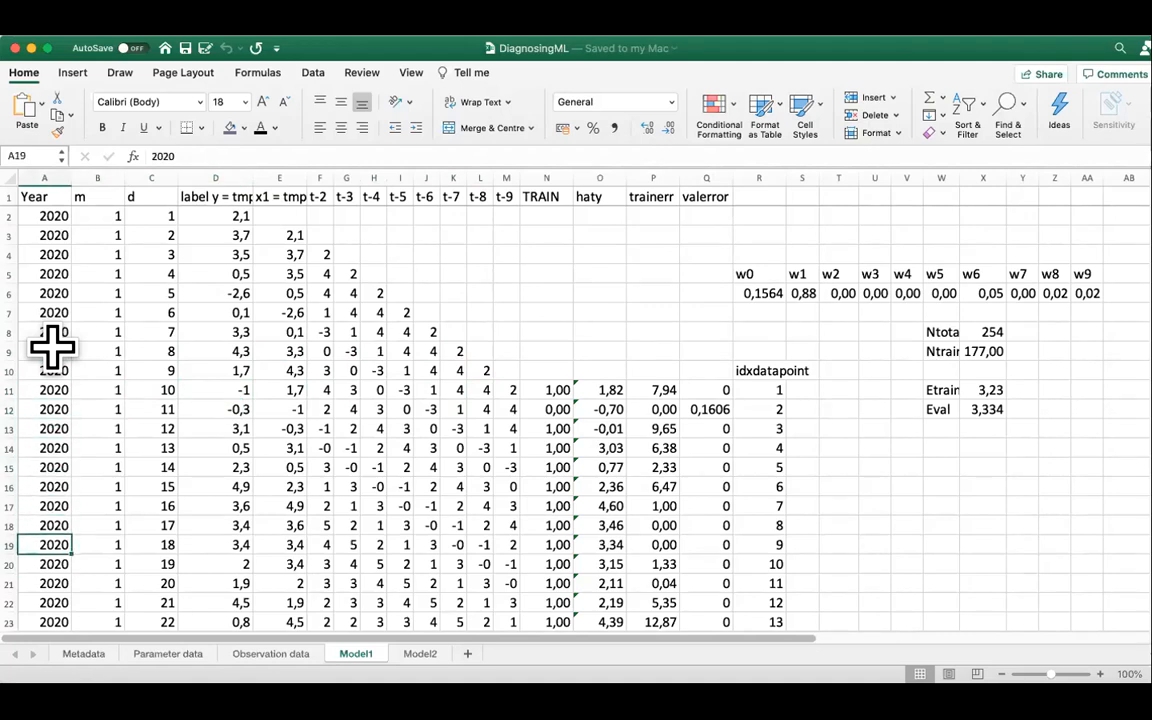
pyautogui.press('Right')
pyautogui.press('Right')
pyautogui.press('Right')
pyautogui.press('Right')
pyautogui.press('Down')
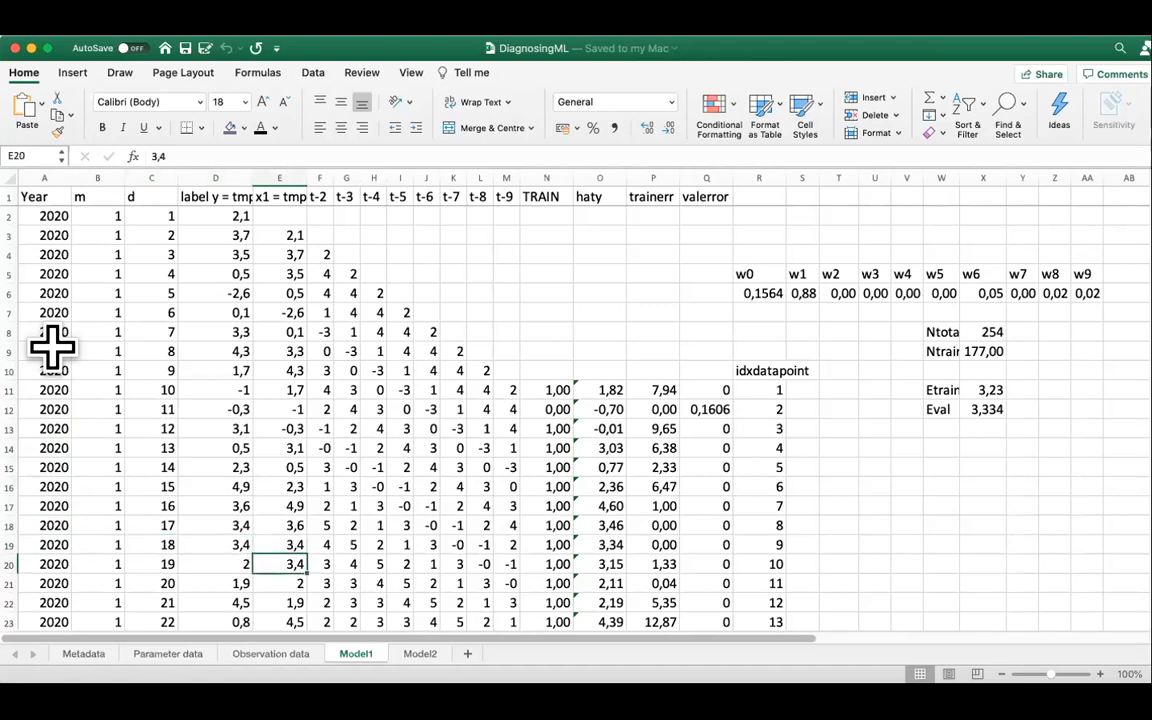
# Examine the lagged temperature features of row 20 through to the t-9 column
pyautogui.press('Right')
pyautogui.press('Right')
pyautogui.press('Right')
pyautogui.press('Right')
pyautogui.press('Right')
pyautogui.press('Right')
pyautogui.press('Right')
pyautogui.press('Right')
pyautogui.press('Right')
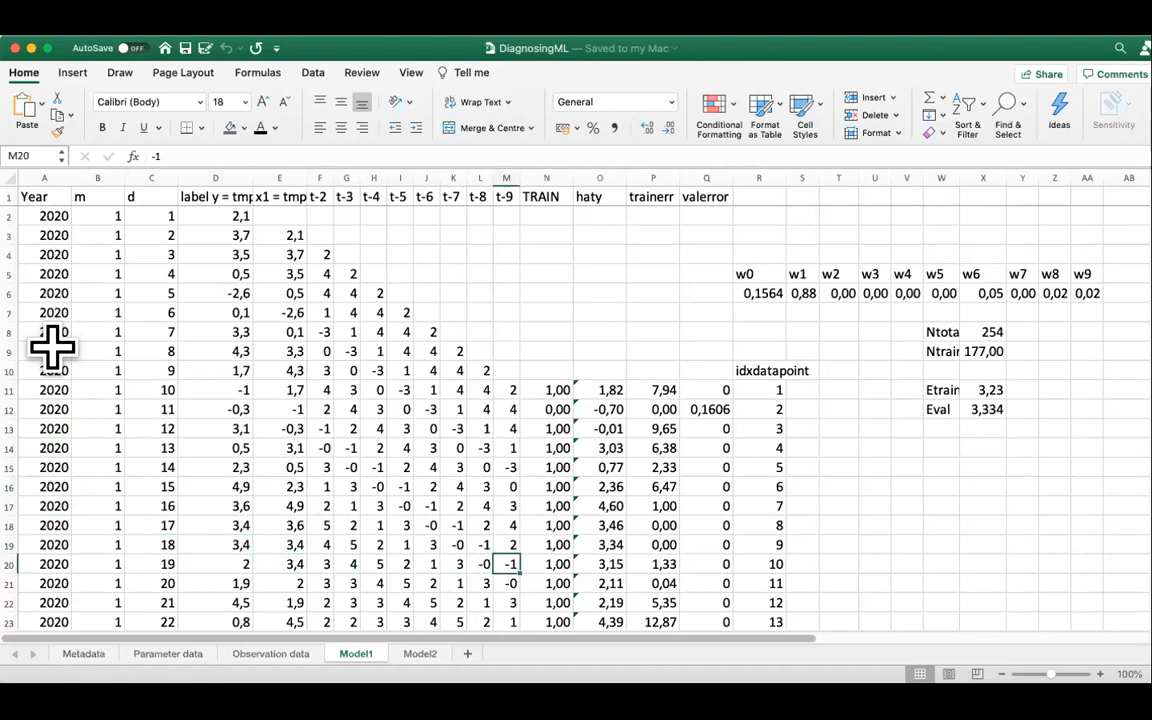
pyautogui.press('Left')
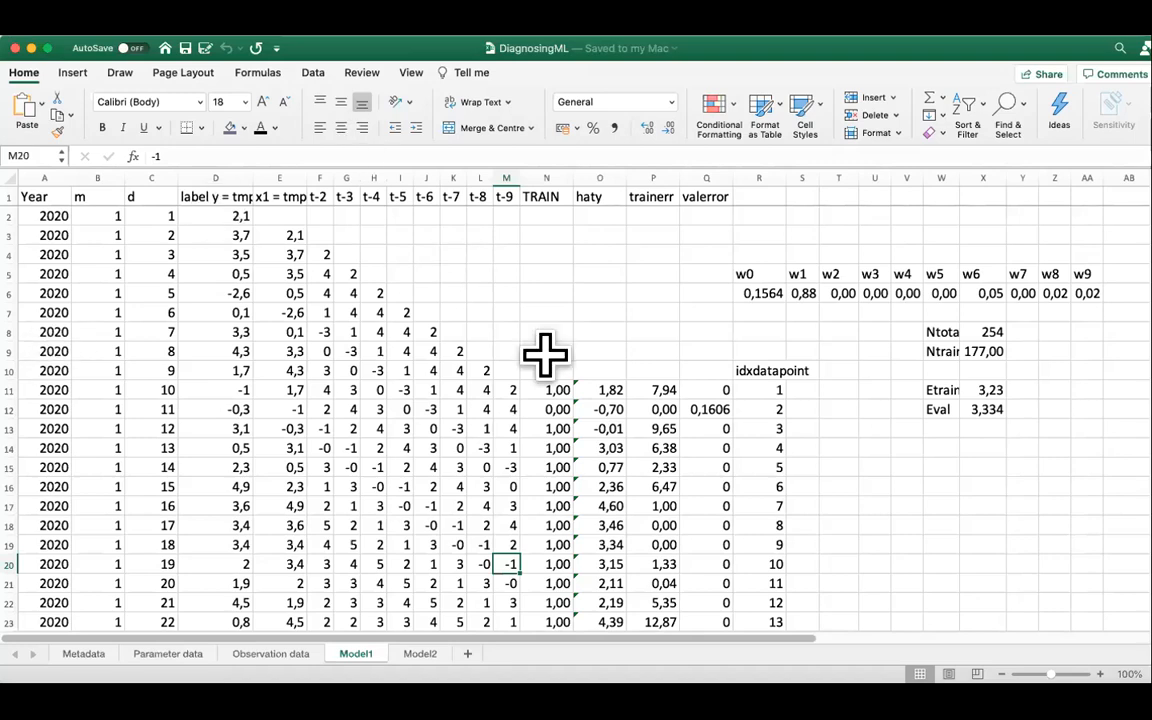
# In row 11, inspect the haty prediction formula, the label, the lagged features and the trainerr formula
pyautogui.click(600, 390)
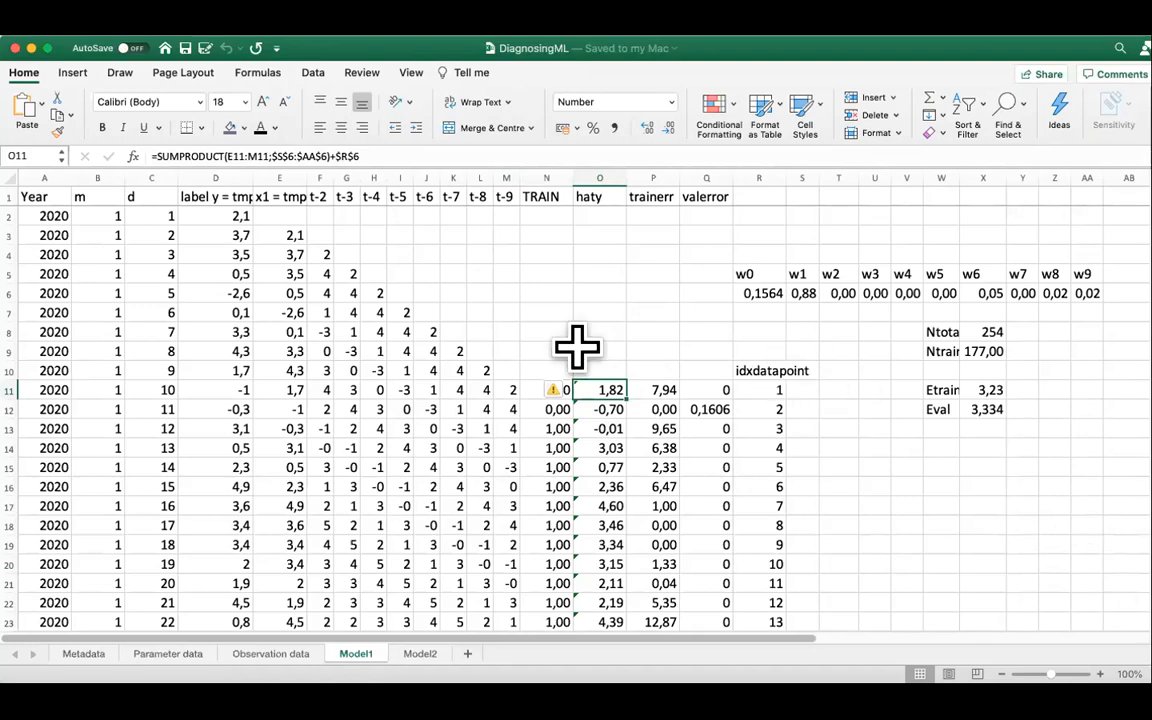
pyautogui.click(234, 390)
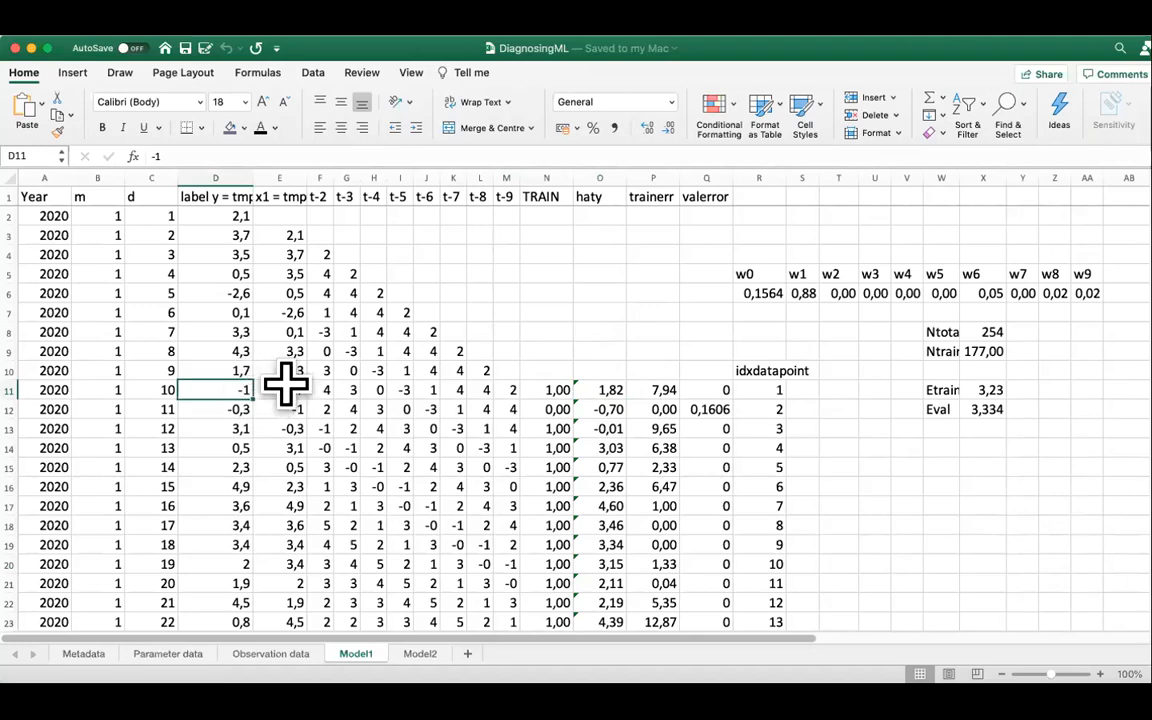
pyautogui.click(286, 390)
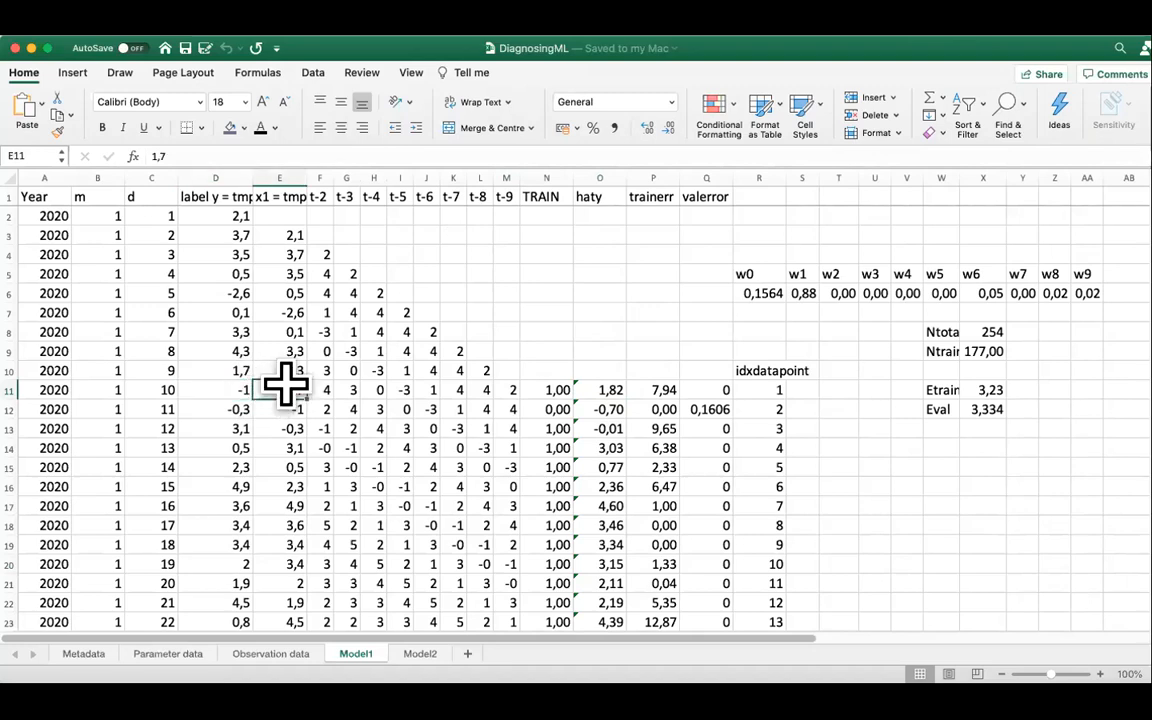
pyautogui.press('Right')
pyautogui.press('Right')
pyautogui.press('Right')
pyautogui.press('Right')
pyautogui.press('Right')
pyautogui.press('Right')
pyautogui.press('Right')
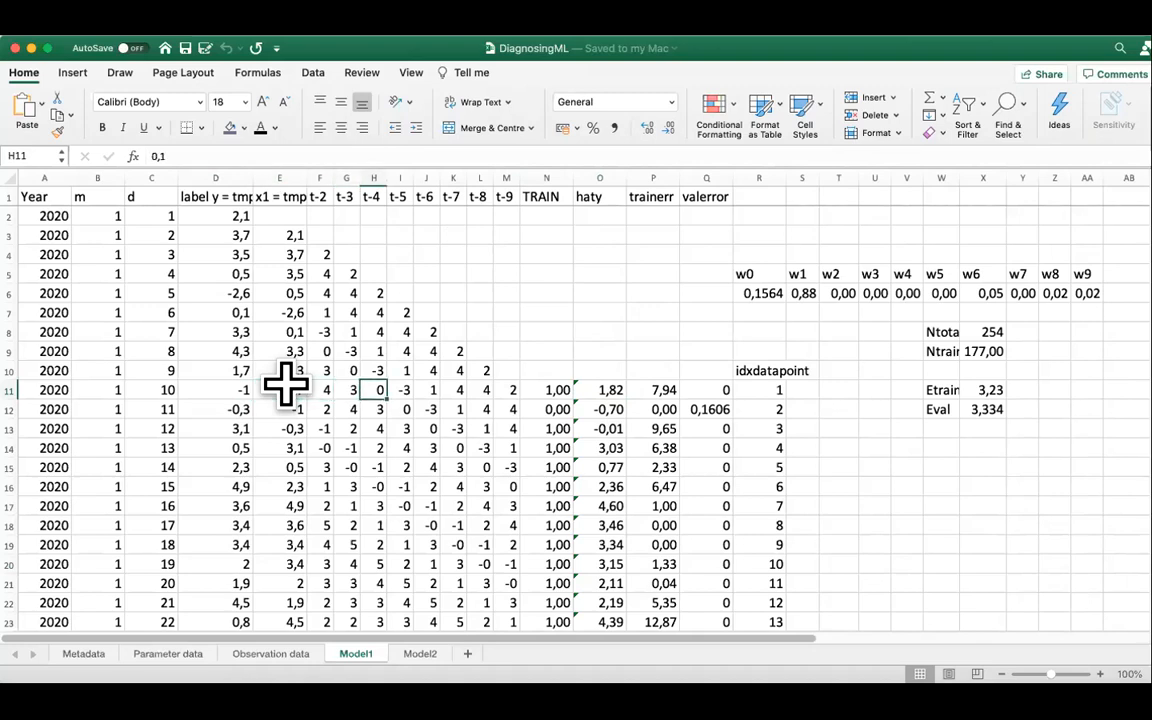
pyautogui.press('Right')
pyautogui.press('Right')
pyautogui.press('Right')
pyautogui.press('Right')
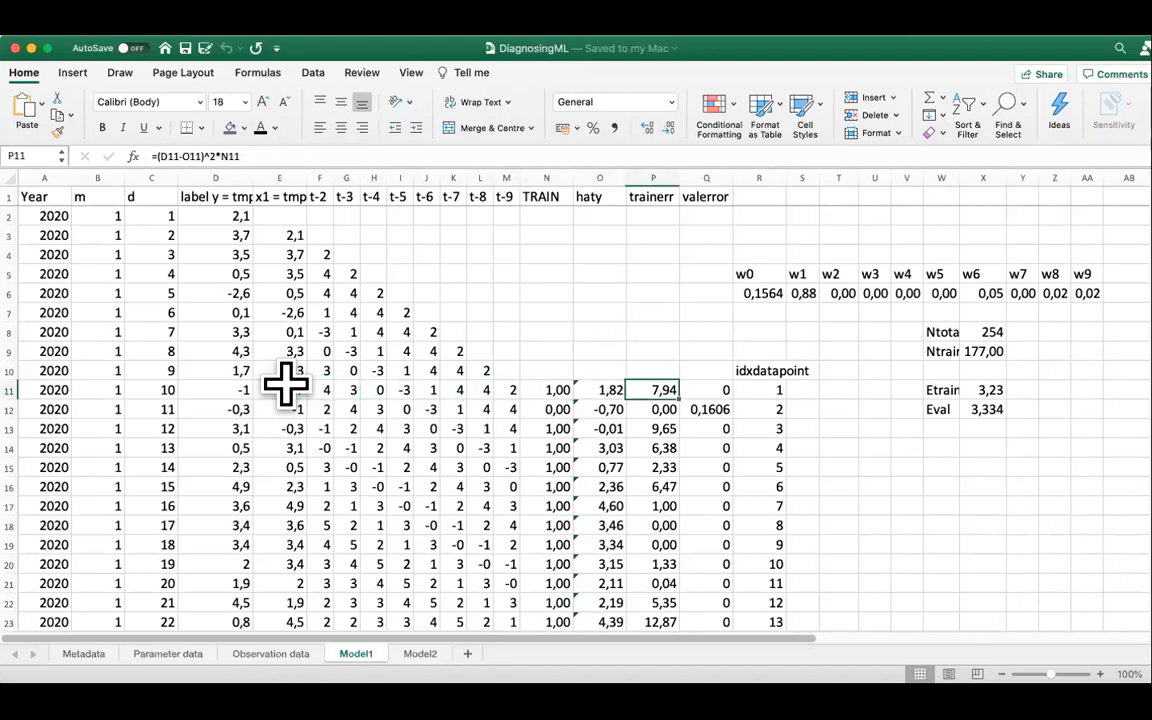
# Examine the model weights in row 6 from w0 through w7
pyautogui.click(774, 292)
pyautogui.press('Right')
pyautogui.press('Right')
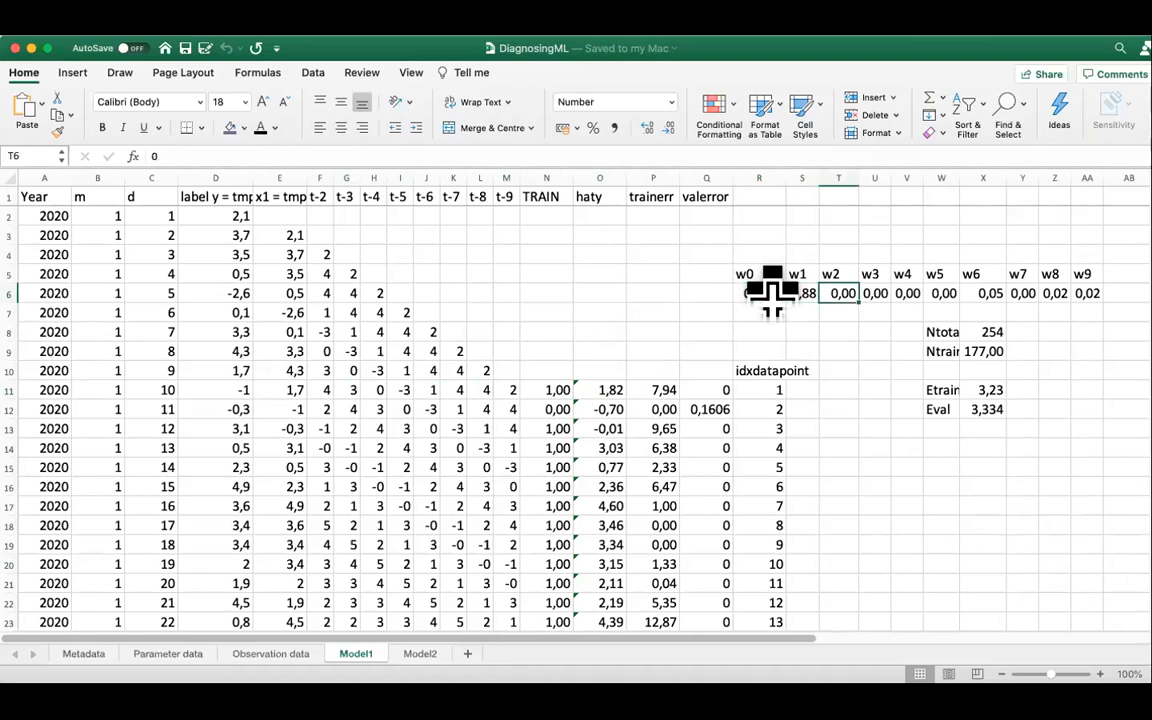
pyautogui.press('Right')
pyautogui.press('Right')
pyautogui.press('Right')
pyautogui.press('Right')
pyautogui.press('Right')
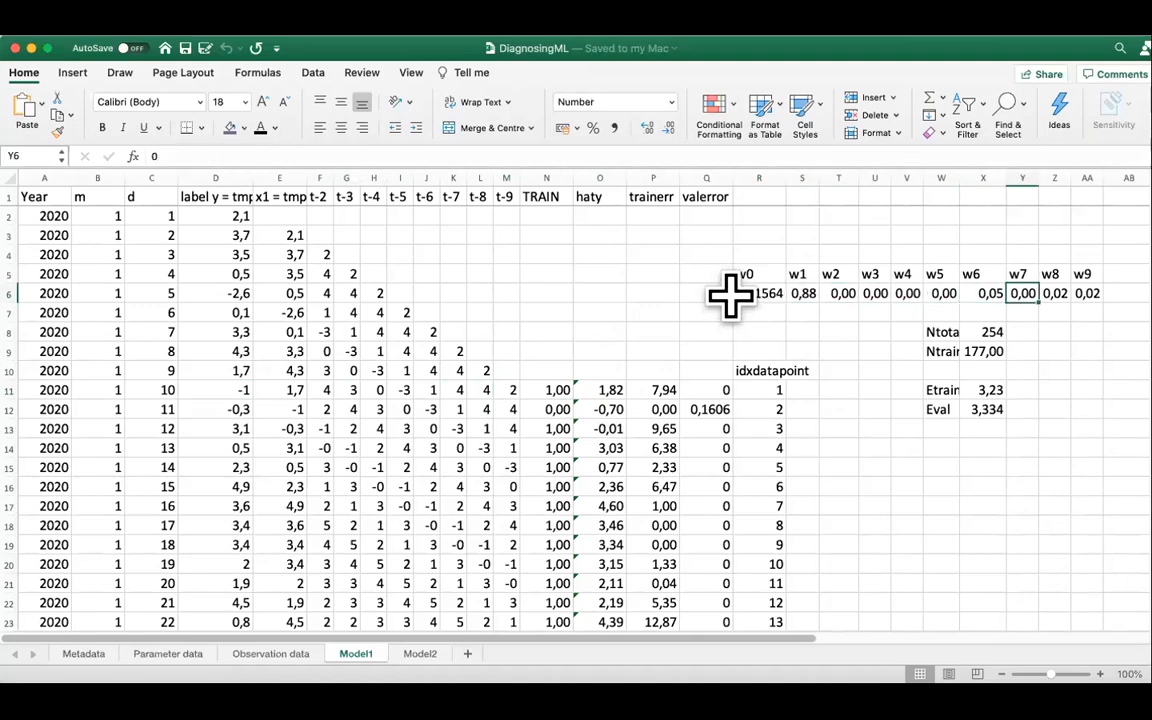
# Check the w0 weight and its heading, and inspect how the haty formula in O11 uses the weights
pyautogui.click(748, 290)
pyautogui.click(751, 273)
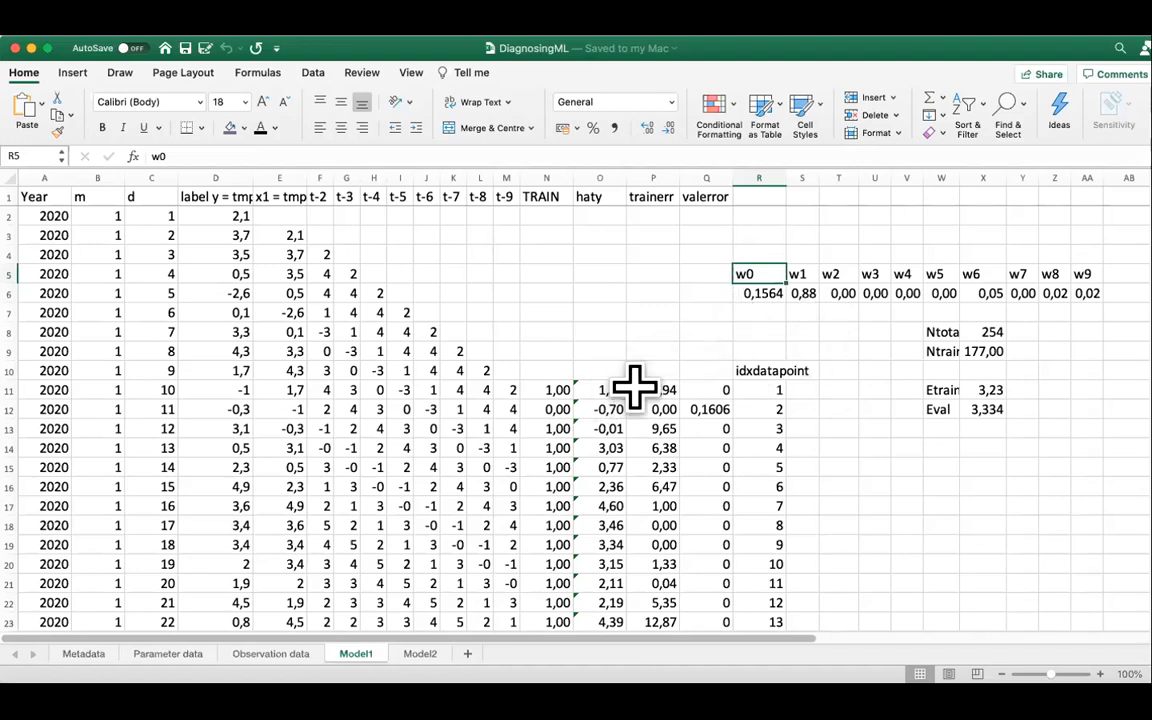
pyautogui.click(600, 389)
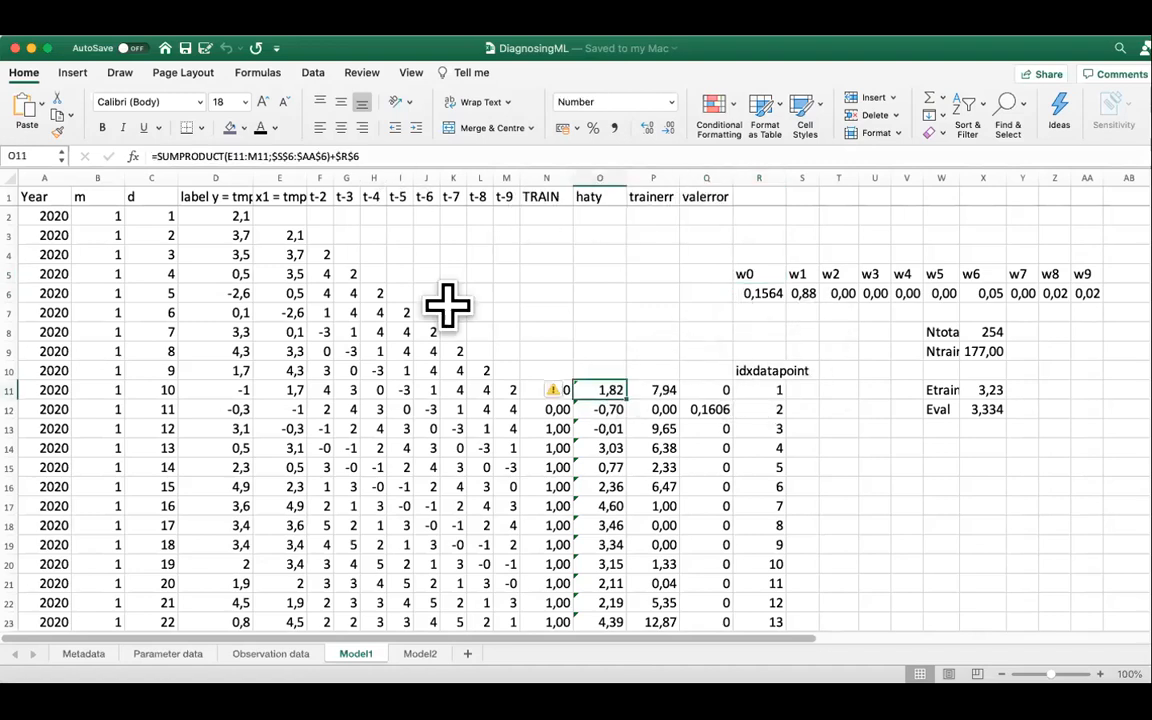
# Examine the haty formula in O11, tracing its references to the lagged features, the weights w1 to w9 and w0
pyautogui.click(310, 157)
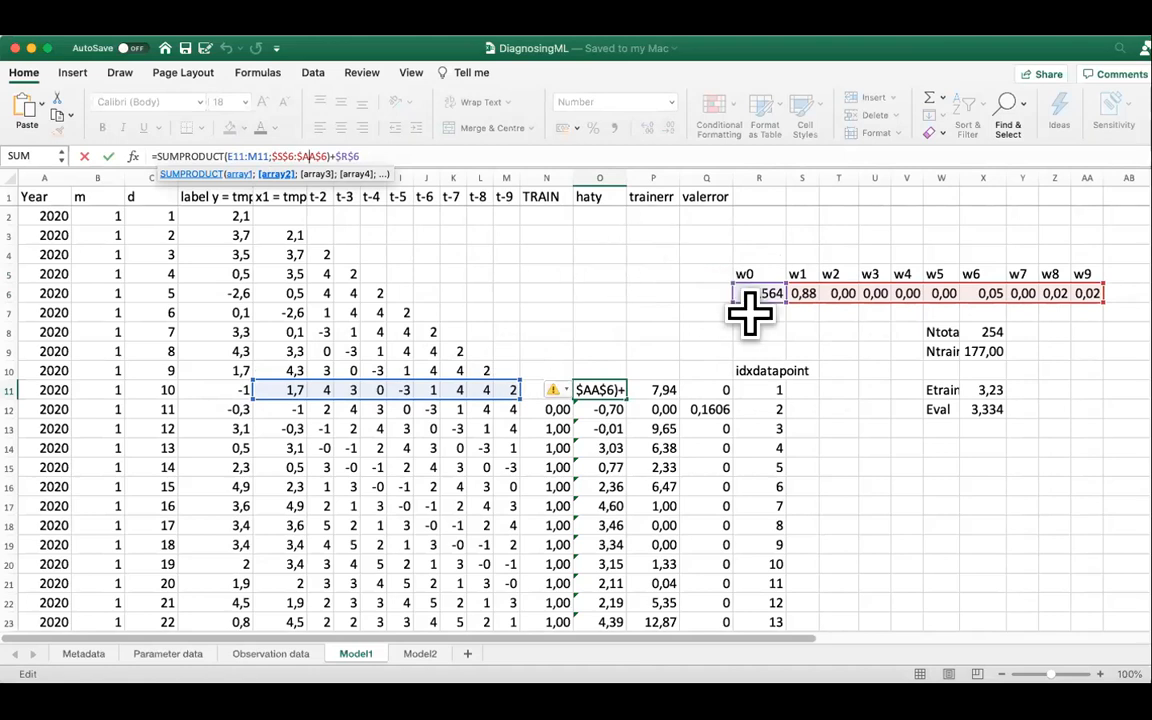
pyautogui.click(355, 156)
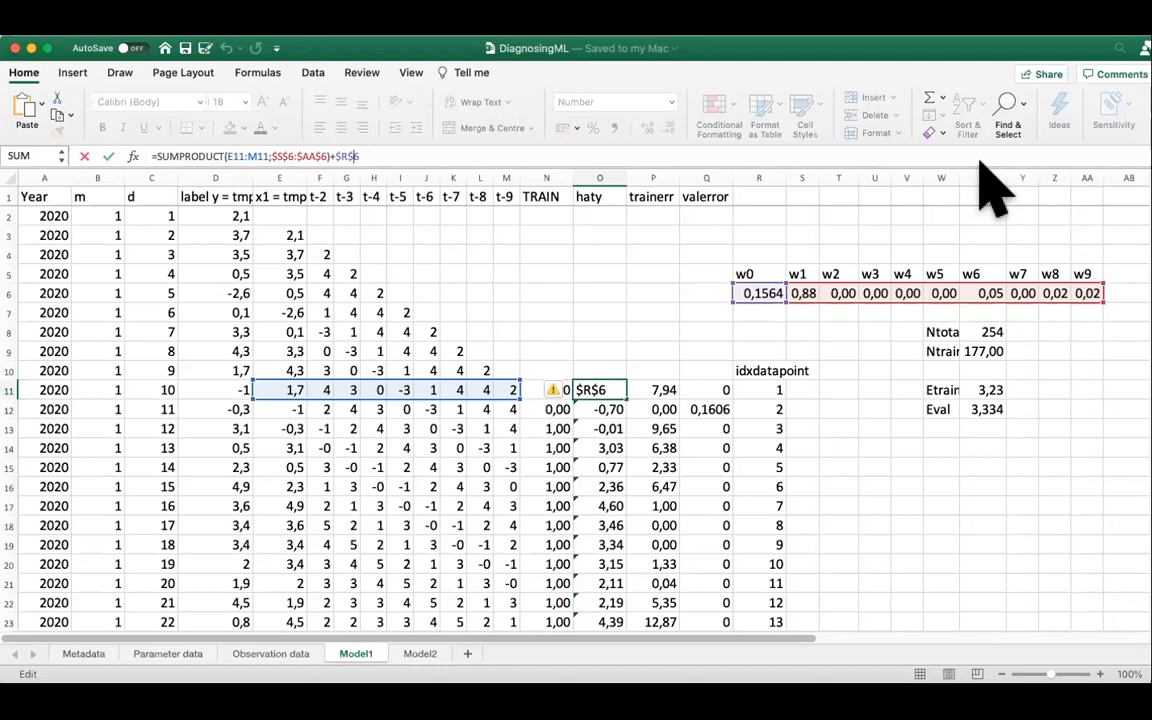
pyautogui.click(191, 156)
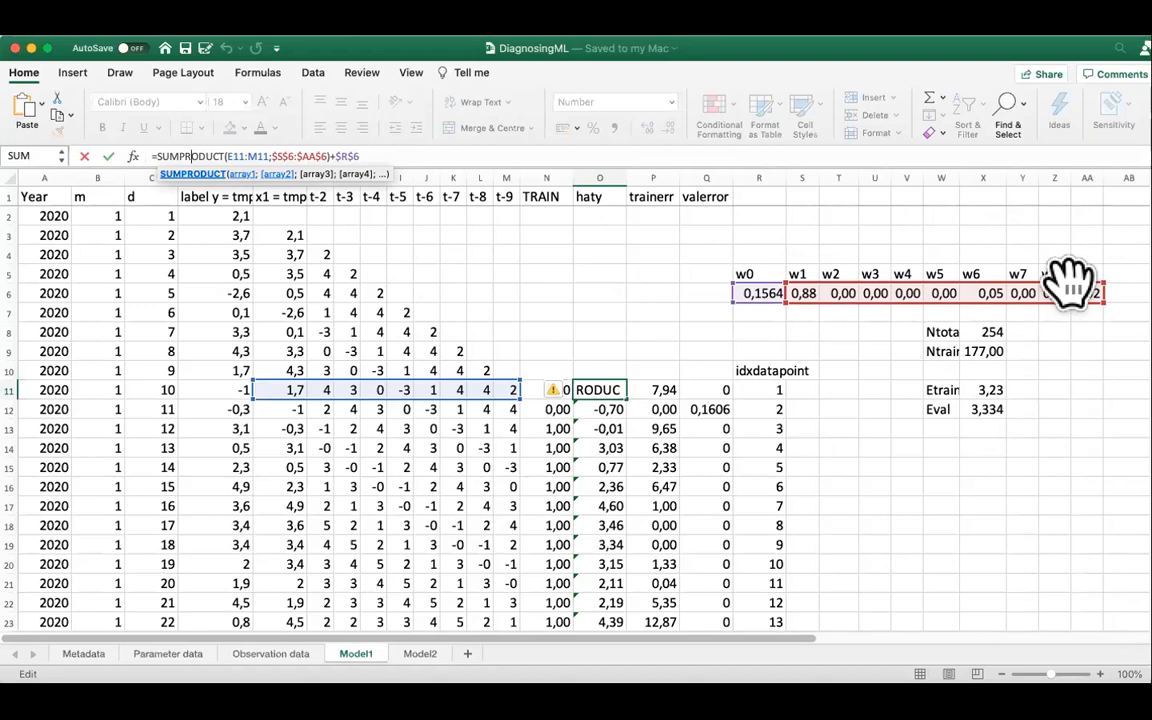
pyautogui.click(612, 313)
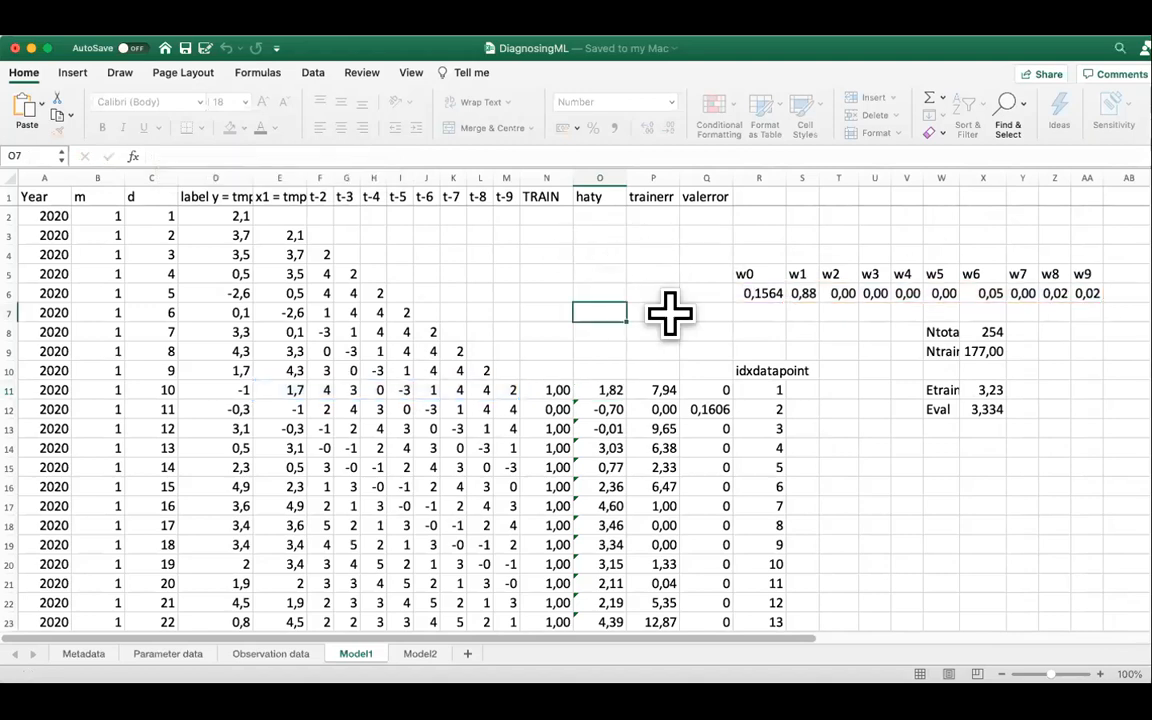
pyautogui.click(600, 389)
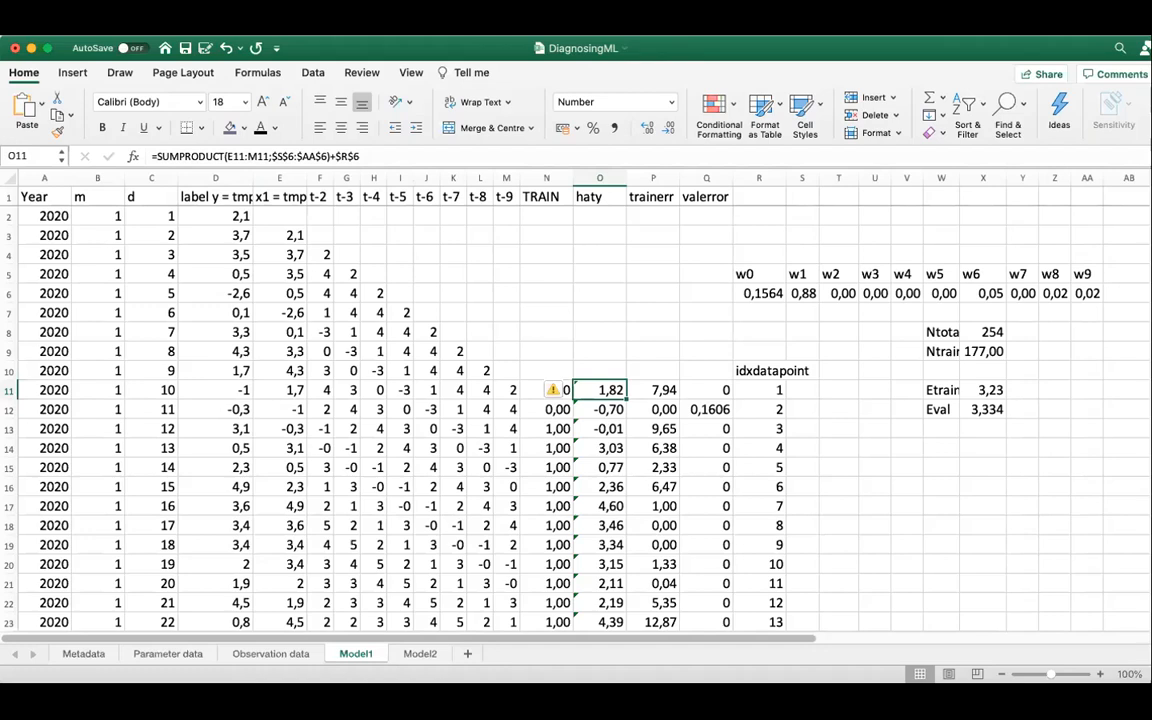
# Inspect the weights in row 6 one by one from w0 through w5
pyautogui.click(766, 296)
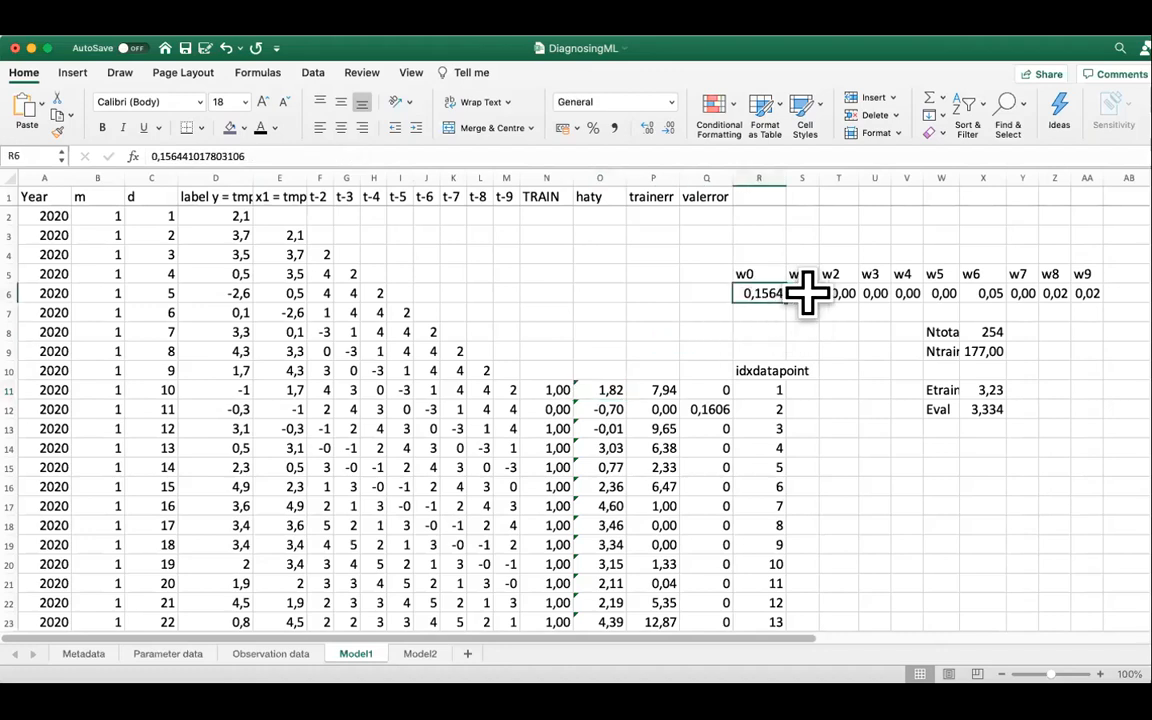
pyautogui.press('Right')
pyautogui.press('Right')
pyautogui.press('Right')
pyautogui.press('Right')
pyautogui.press('Right')
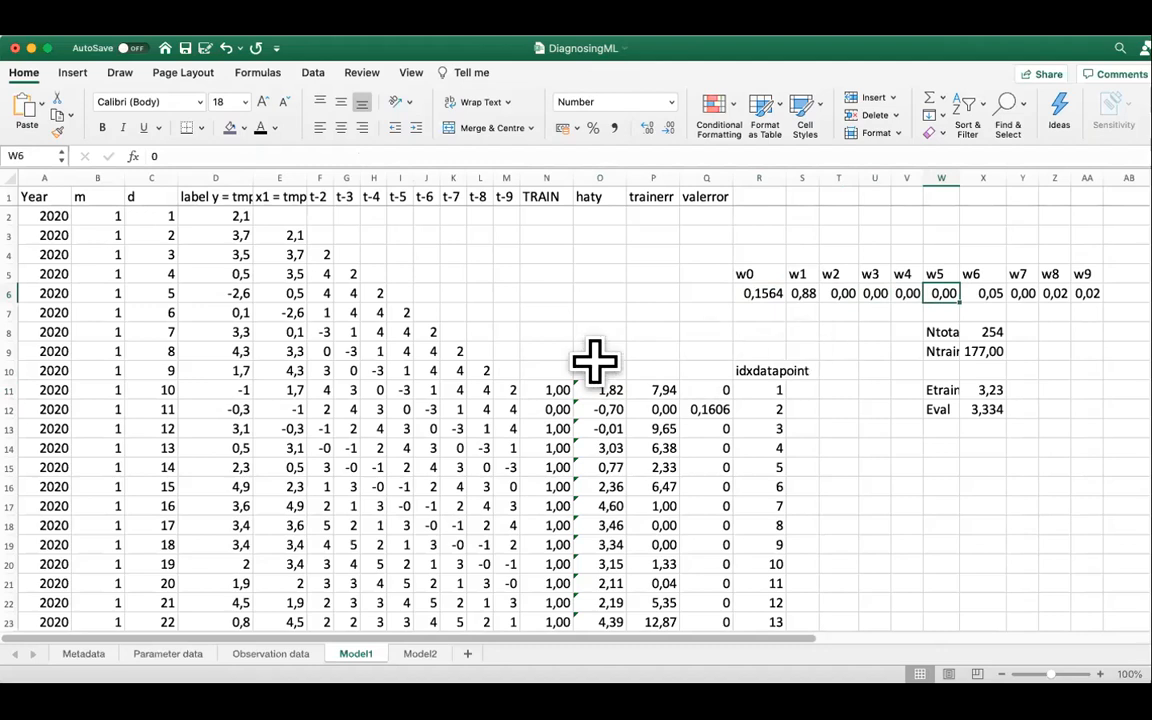
# Highlight the cells referenced by the prediction formula in O11, leaving the formula as it is
pyautogui.click(602, 389)
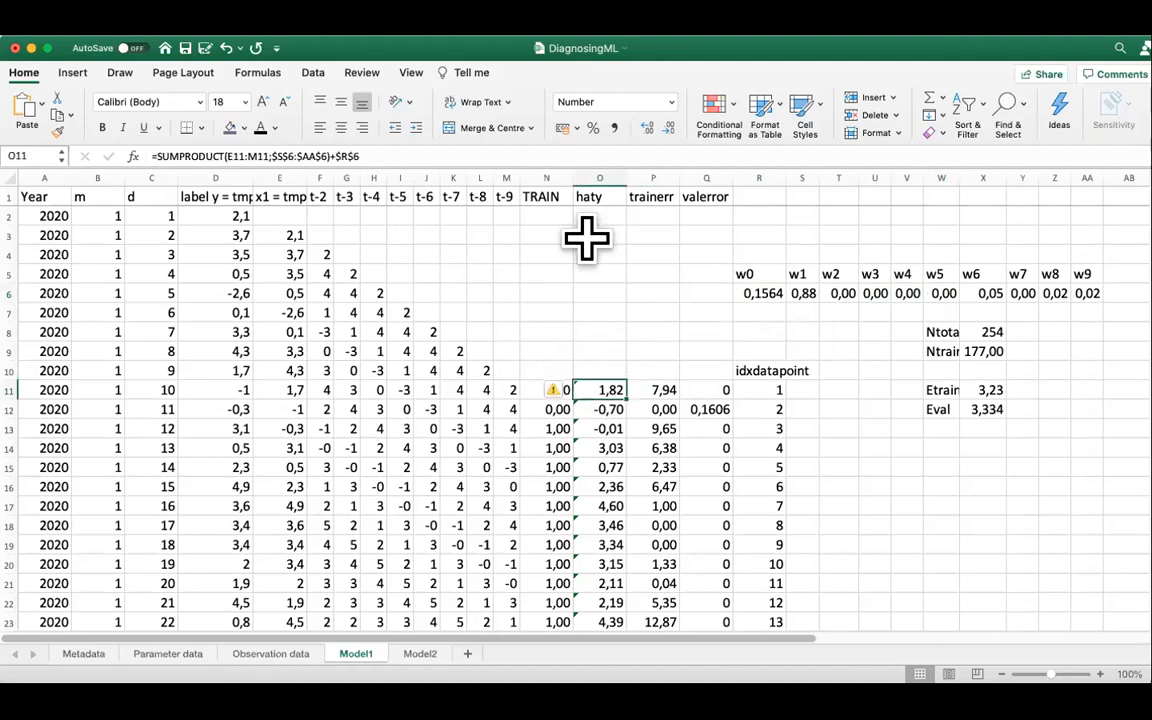
pyautogui.click(358, 156)
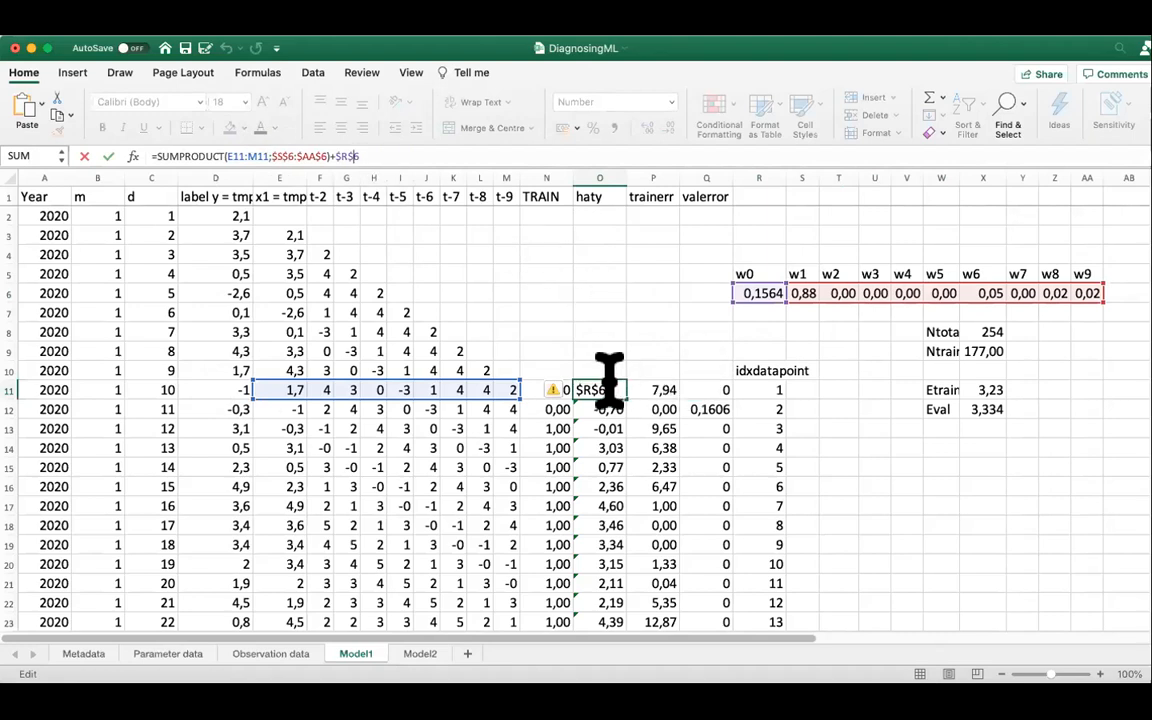
pyautogui.press('Escape')
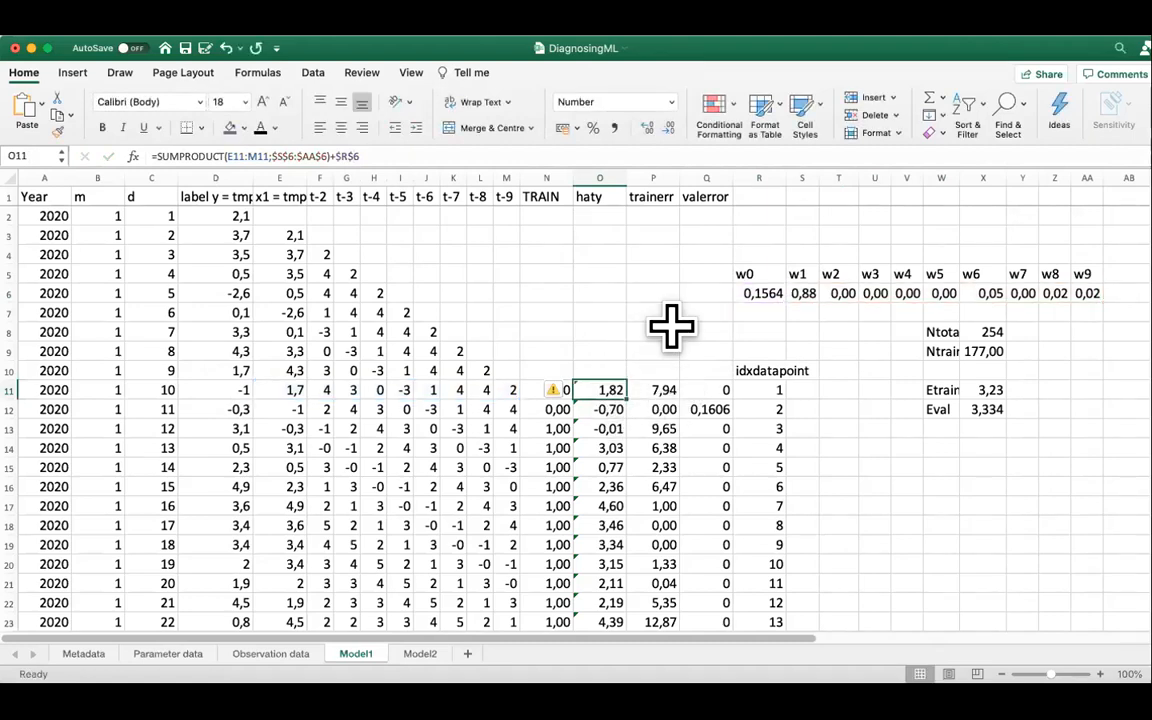
# Inspect the row 11 label, the trainerr formula in P11 with its referenced cells, and the TRAIN flag
pyautogui.click(223, 389)
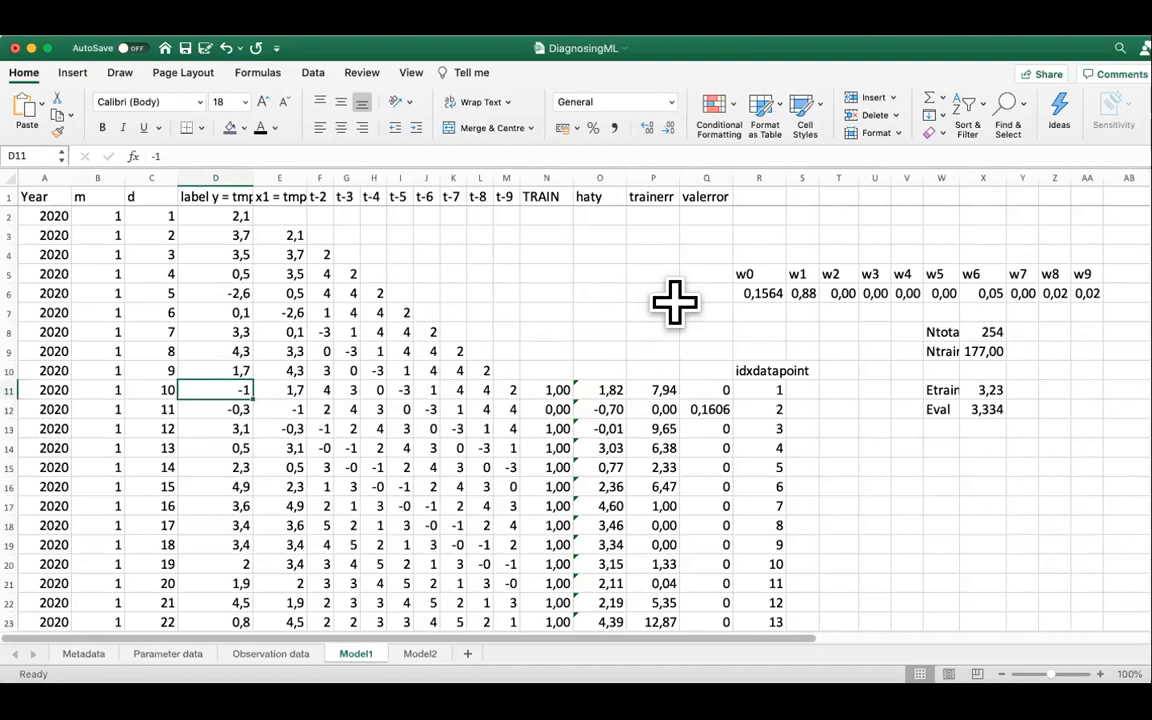
pyautogui.click(658, 389)
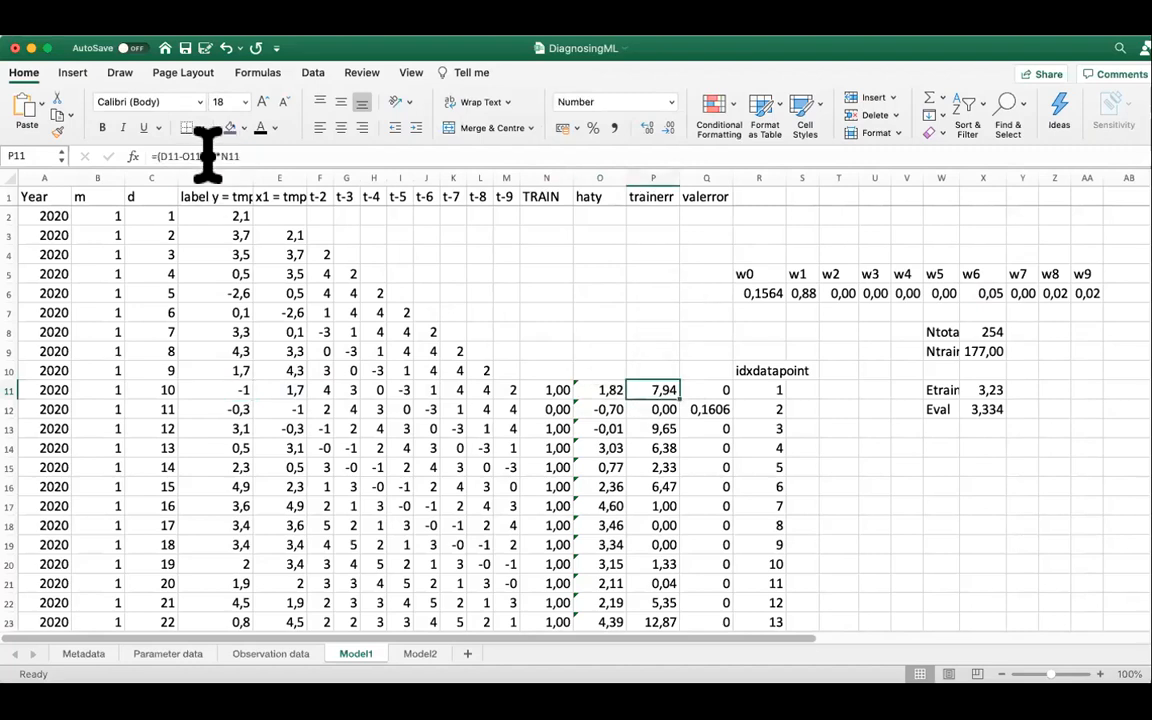
pyautogui.click(370, 157)
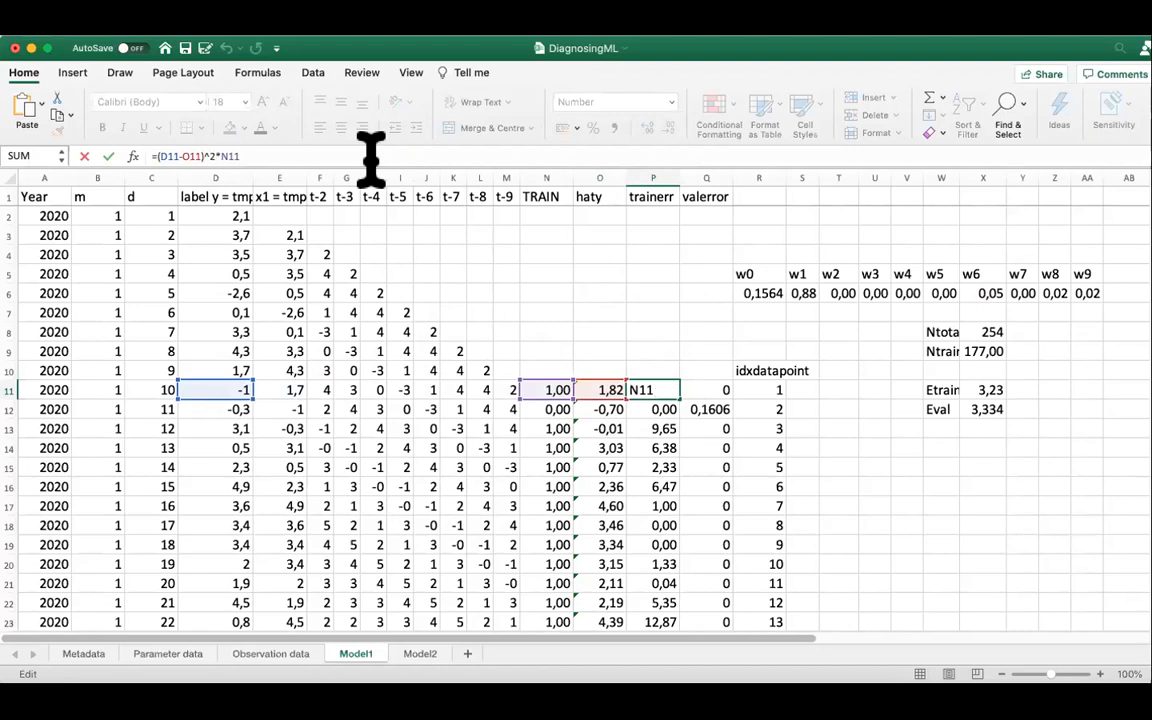
pyautogui.click(655, 311)
pyautogui.click(545, 389)
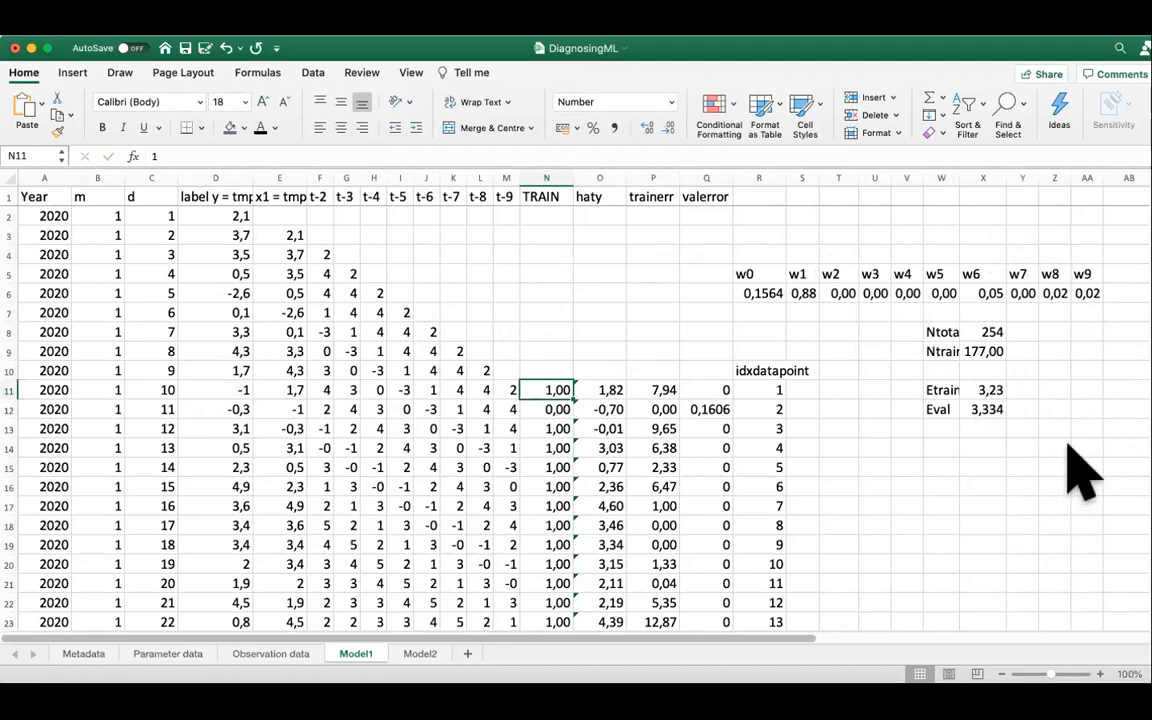
# Set the weights w9, w8 and w6 in row 6 to 0
pyautogui.click(804, 294)
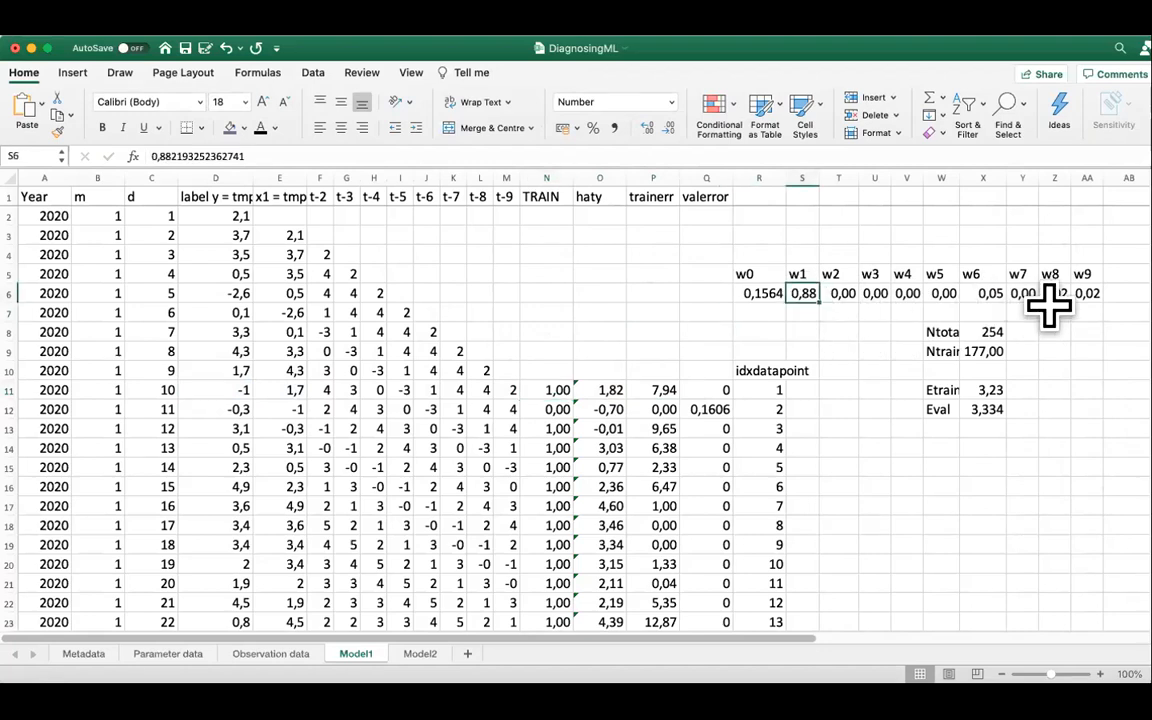
pyautogui.click(1090, 293)
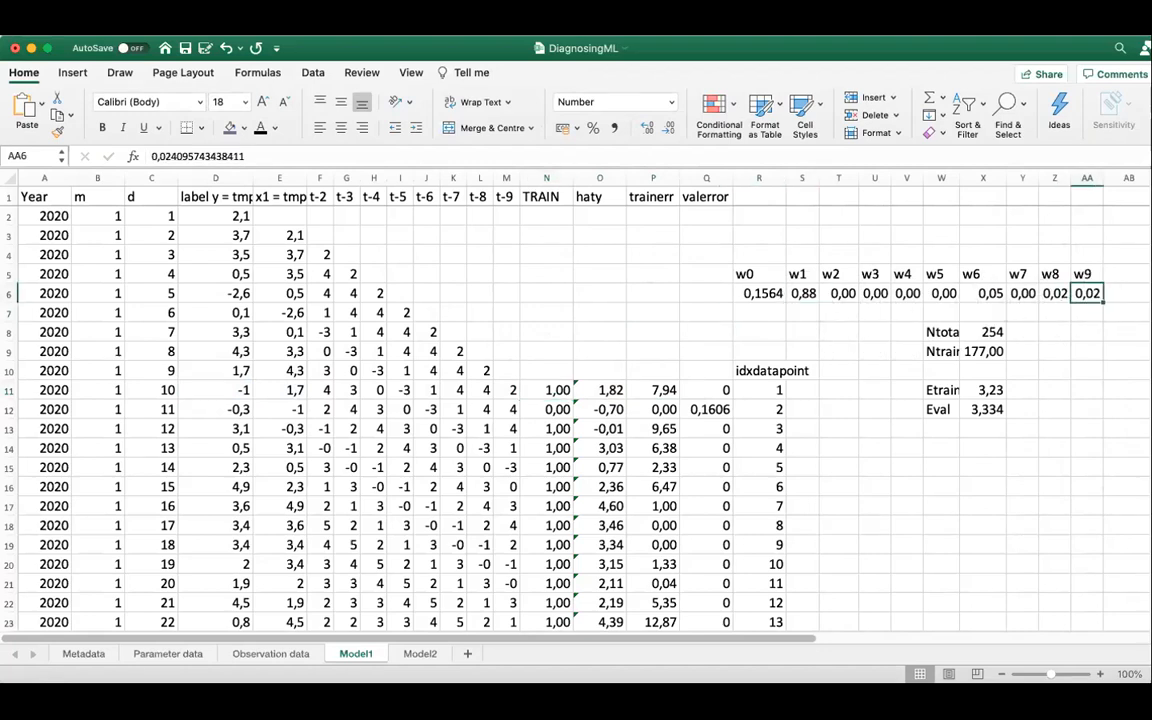
pyautogui.write('0')
pyautogui.press('Return')
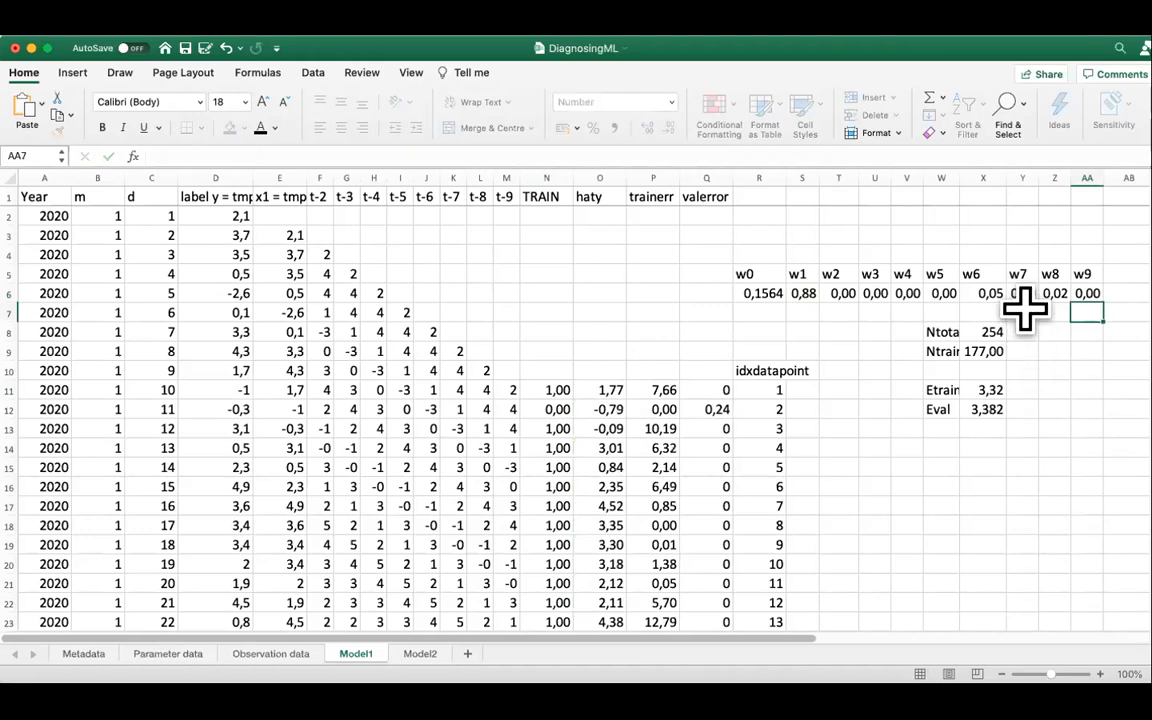
pyautogui.click(1054, 293)
pyautogui.write('0')
pyautogui.press('Return')
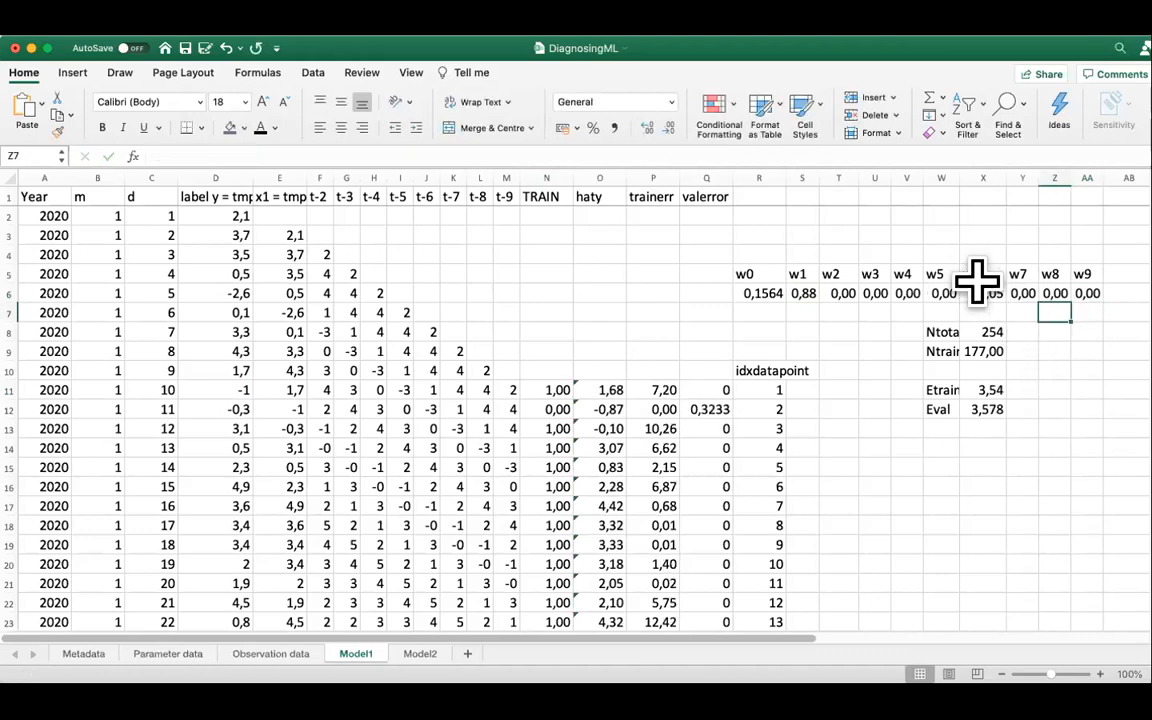
pyautogui.click(980, 292)
pyautogui.write('0')
pyautogui.press('Return')
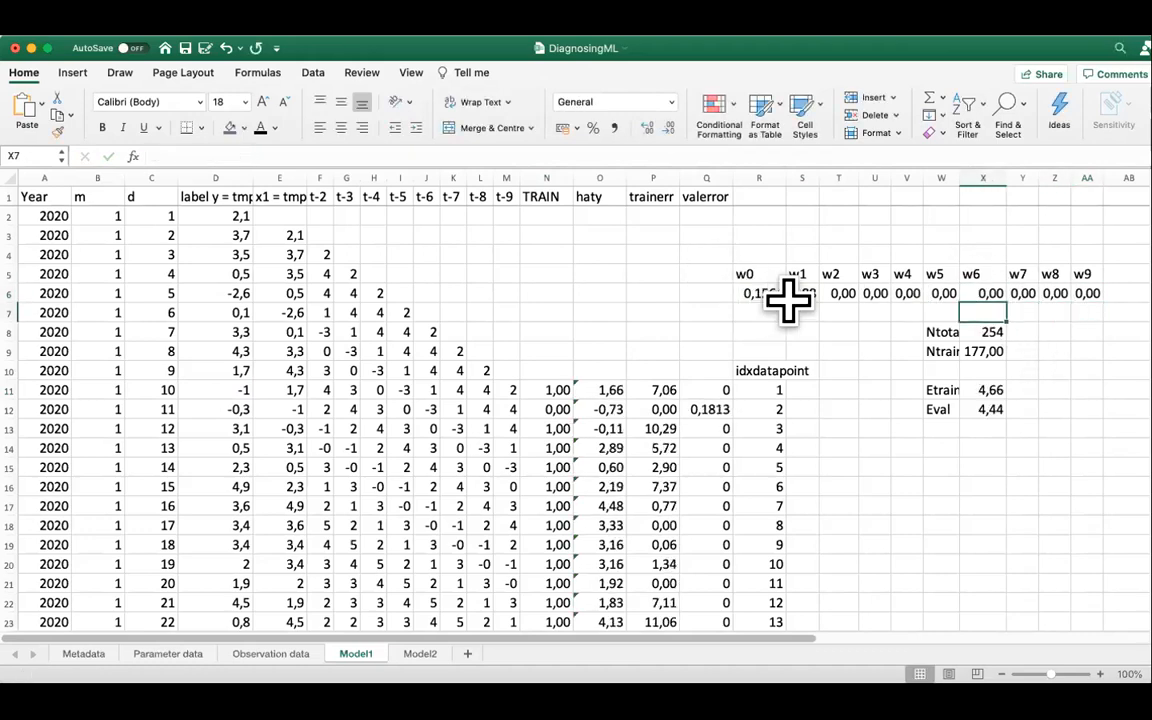
# Set the weights w1 and w0 in row 6 to 0
pyautogui.click(802, 293)
pyautogui.write('0')
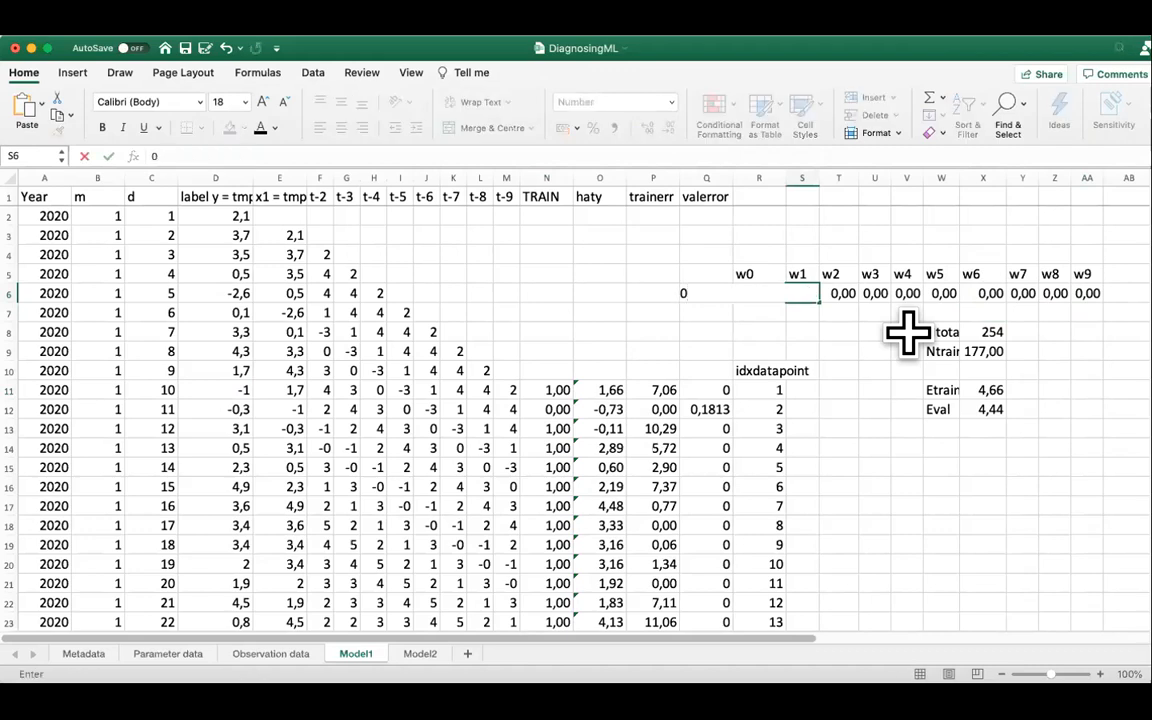
pyautogui.press('Return')
pyautogui.click(763, 291)
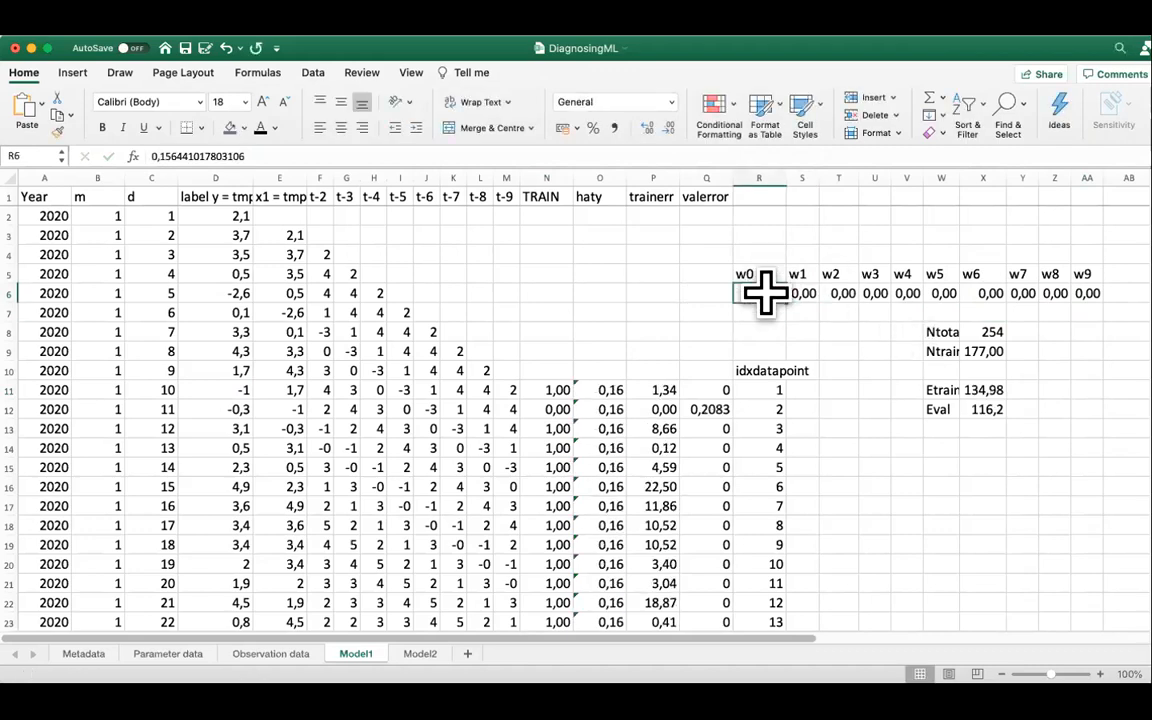
pyautogui.write('0')
pyautogui.press('Return')
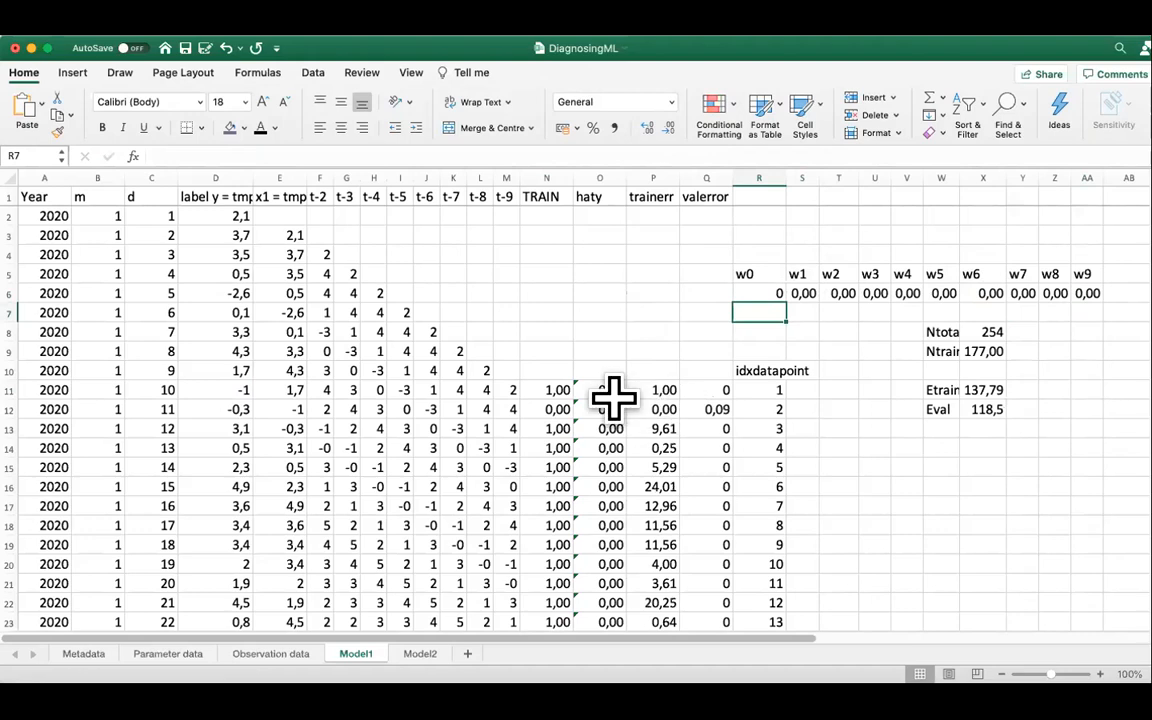
# Examine the haty prediction in O11 and the squared errors down the trainerr column from row 11
pyautogui.click(608, 390)
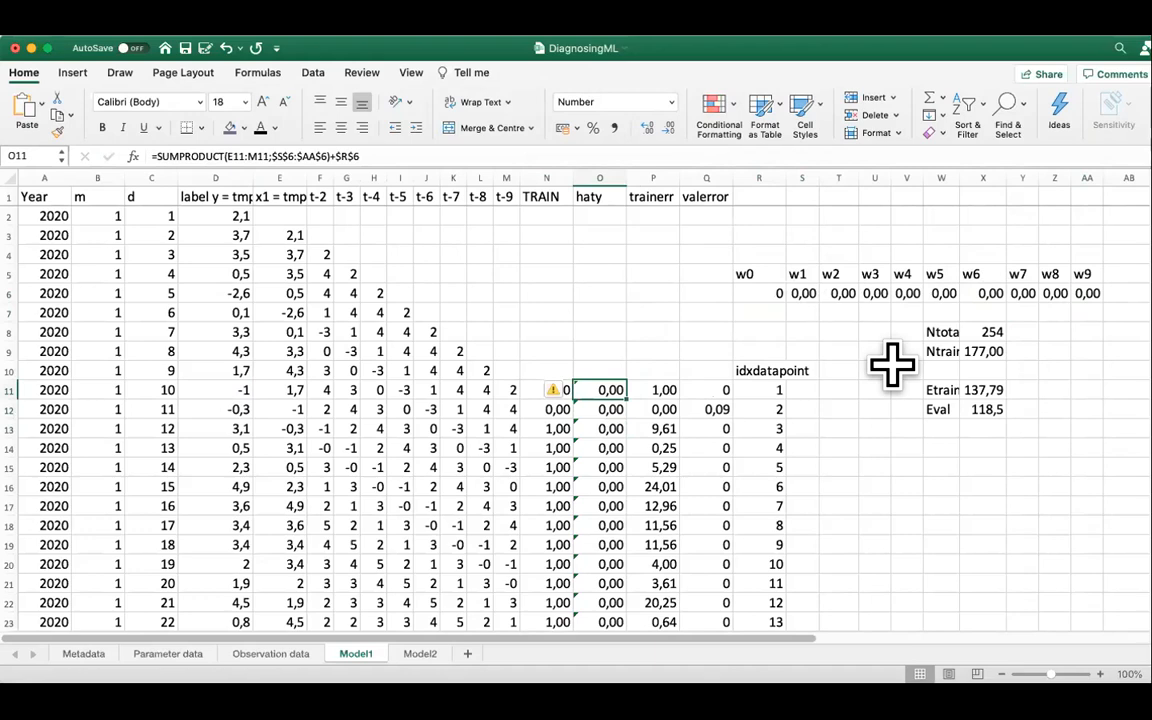
pyautogui.press('Right')
pyautogui.press('Left')
pyautogui.press('Right')
pyautogui.press('Down')
pyautogui.press('Down')
pyautogui.press('Down')
pyautogui.press('Down')
pyautogui.press('Down')
pyautogui.press('Down')
pyautogui.press('Up')
pyautogui.press('Up')
pyautogui.press('Up')
pyautogui.press('Up')
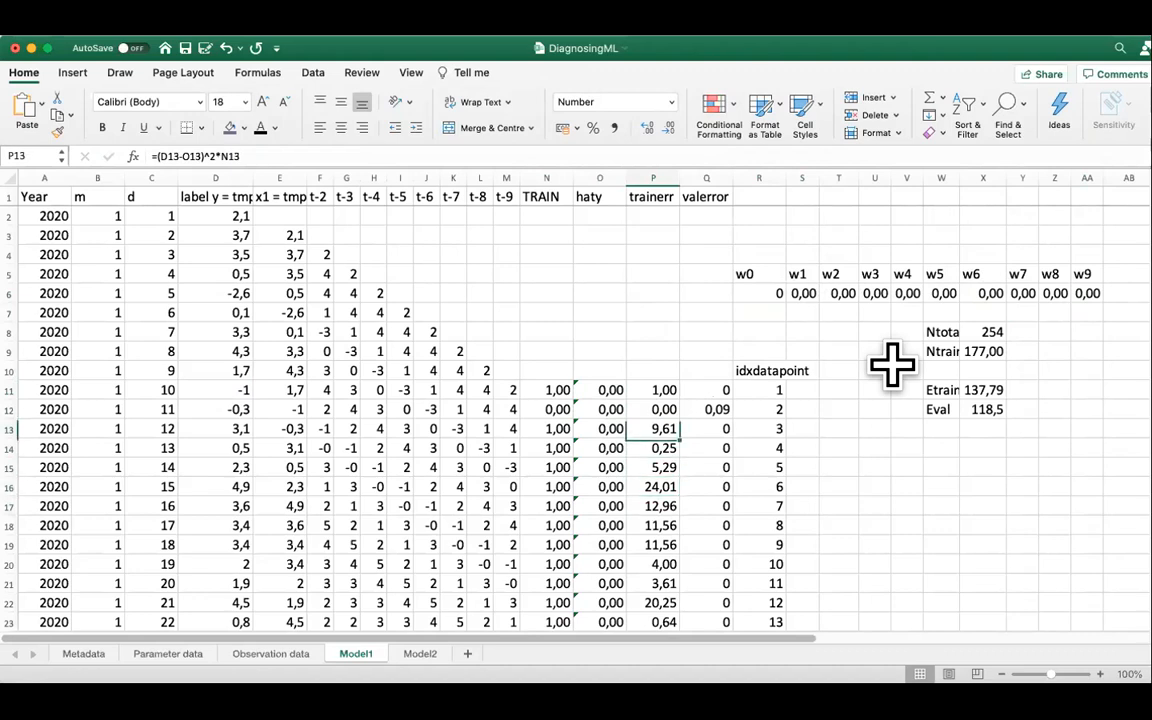
# Inspect the Etrain label and value and the Eval formula in X12
pyautogui.click(937, 390)
pyautogui.click(982, 390)
pyautogui.click(935, 390)
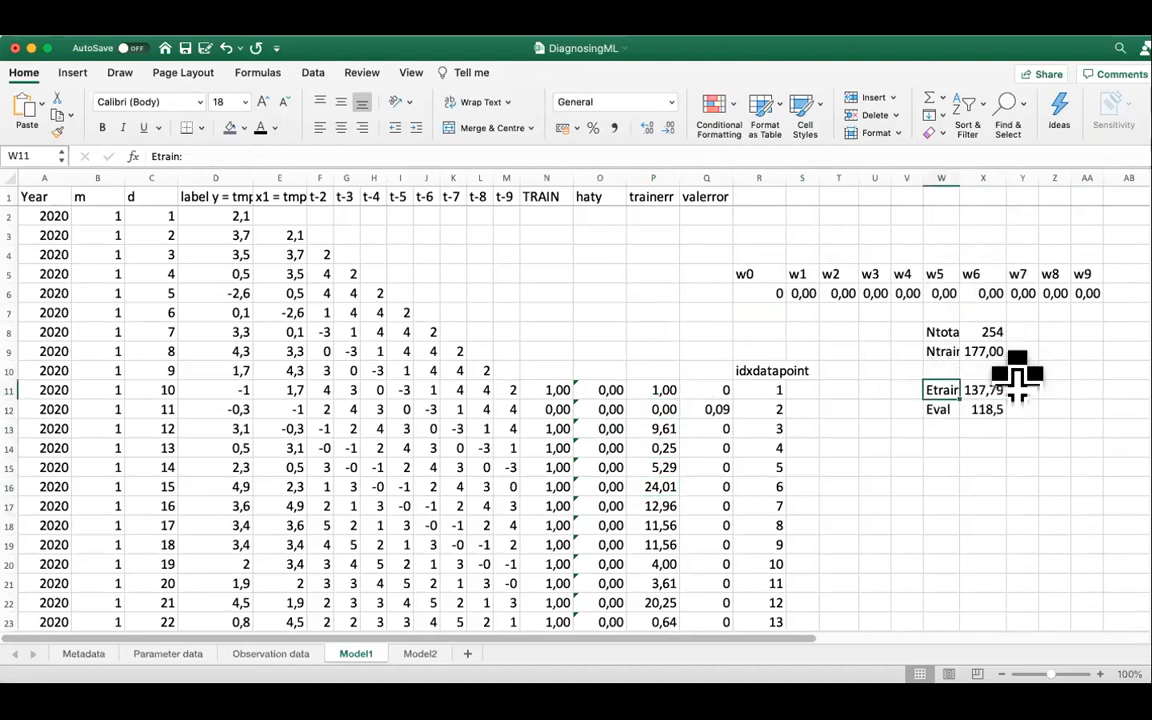
pyautogui.click(982, 406)
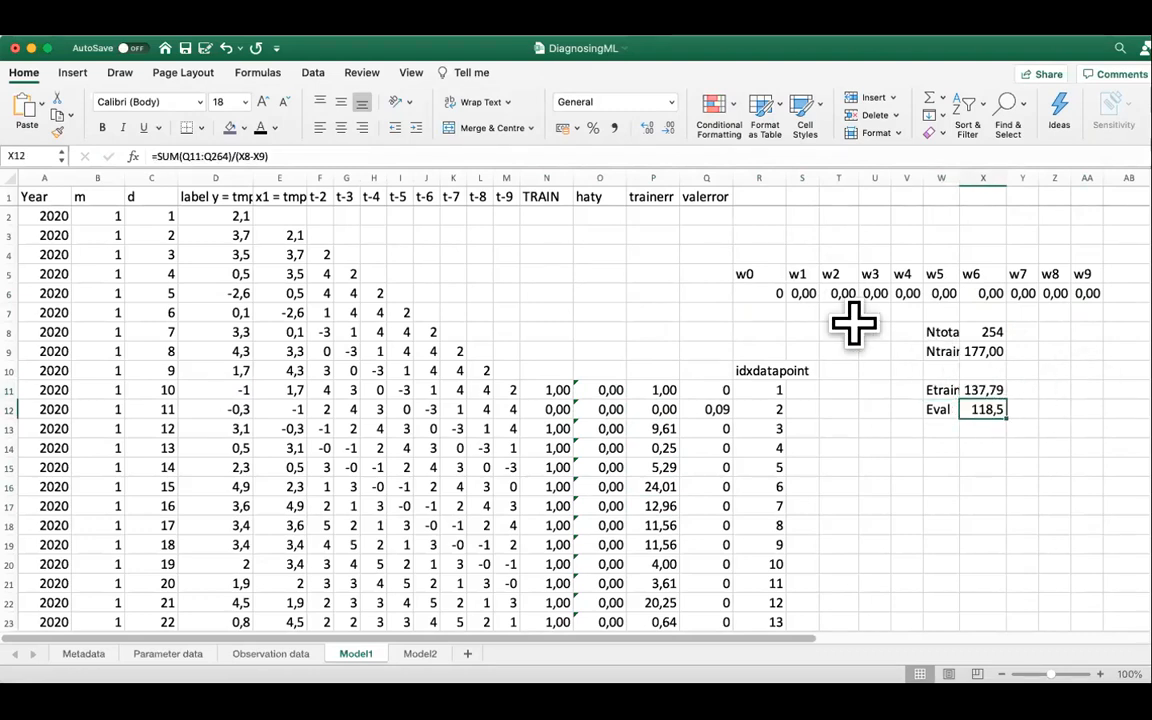
# Examine the TRAIN column heading and compare the TRAIN flags of the data points in rows 11 and 12
pyautogui.click(553, 200)
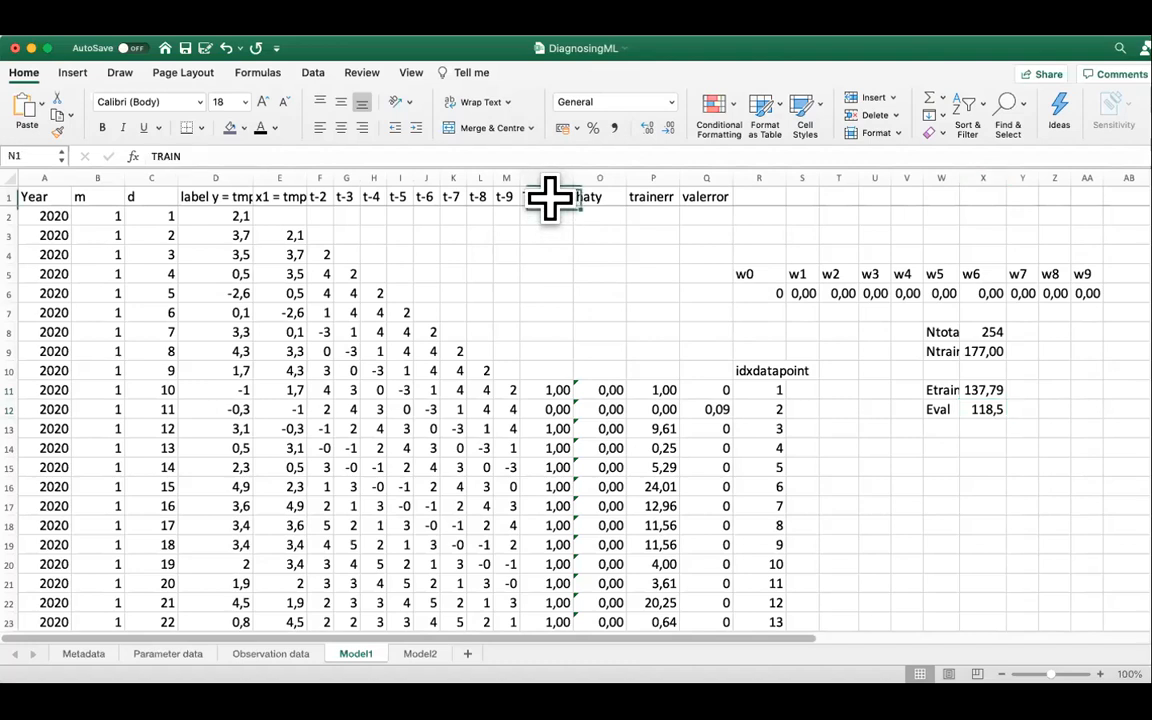
pyautogui.click(540, 389)
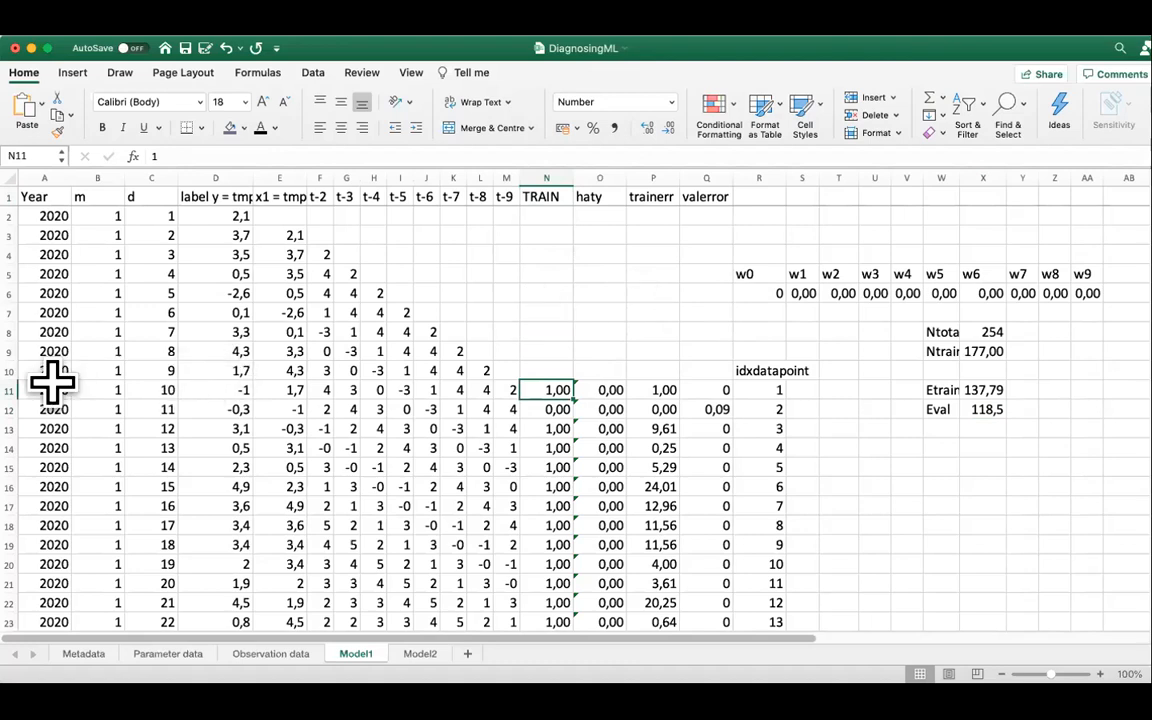
pyautogui.click(11, 390)
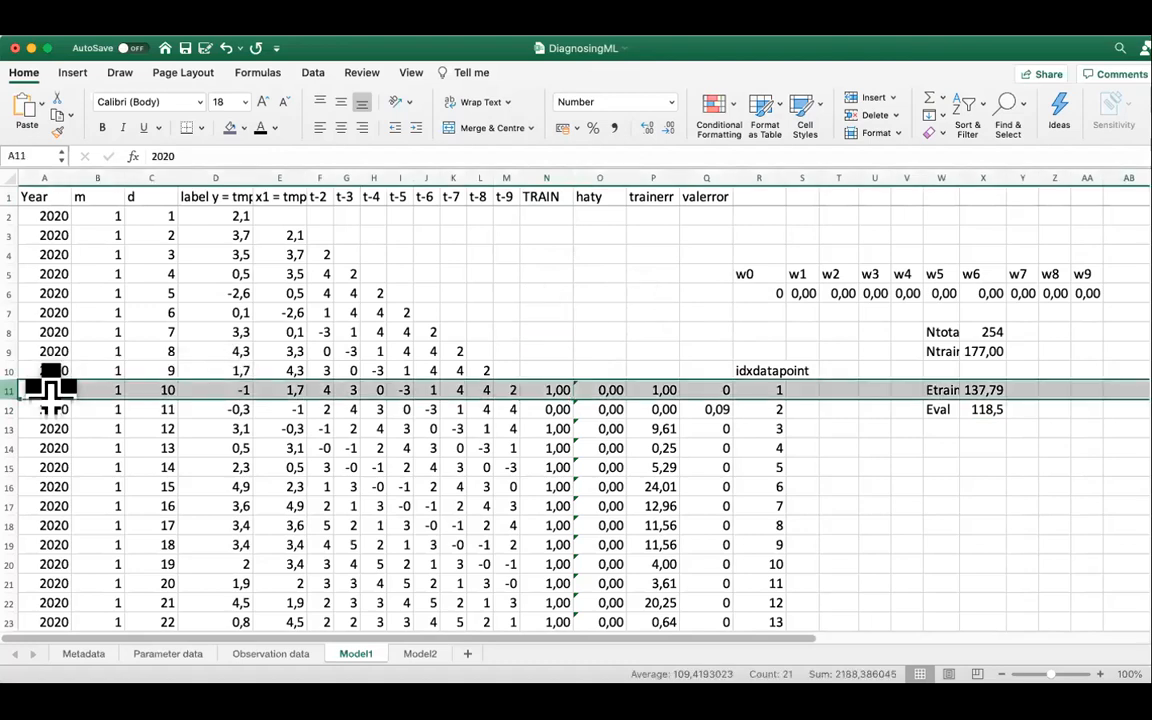
pyautogui.click(556, 409)
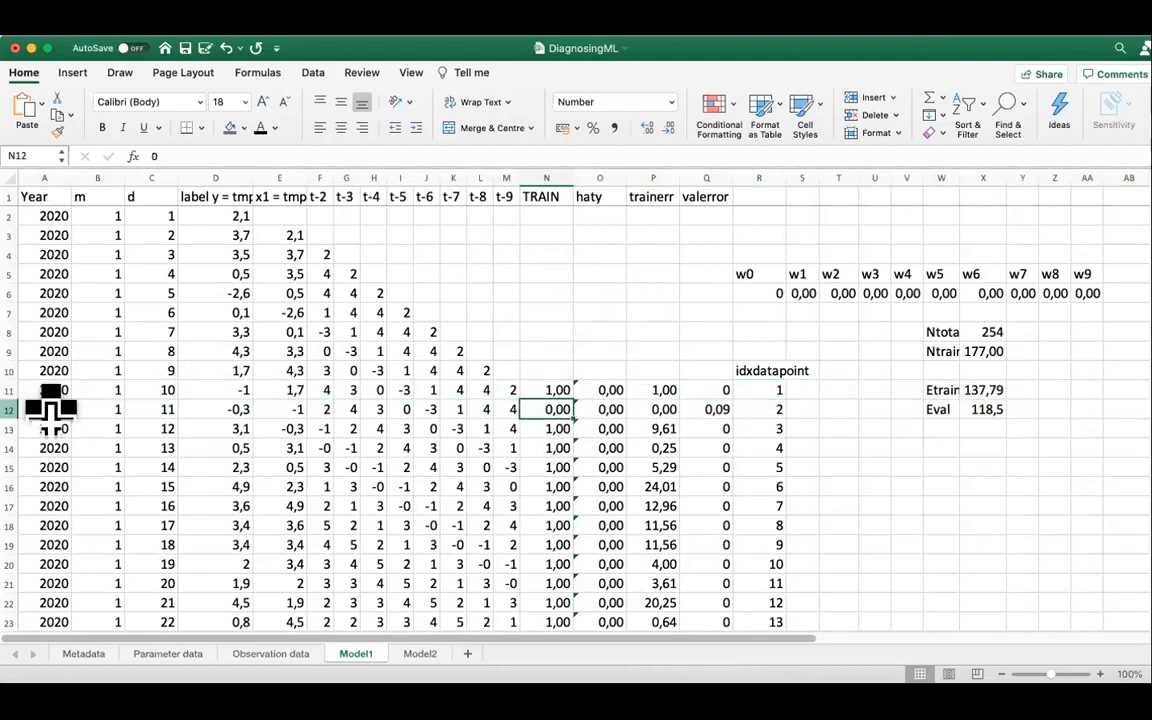
pyautogui.click(12, 409)
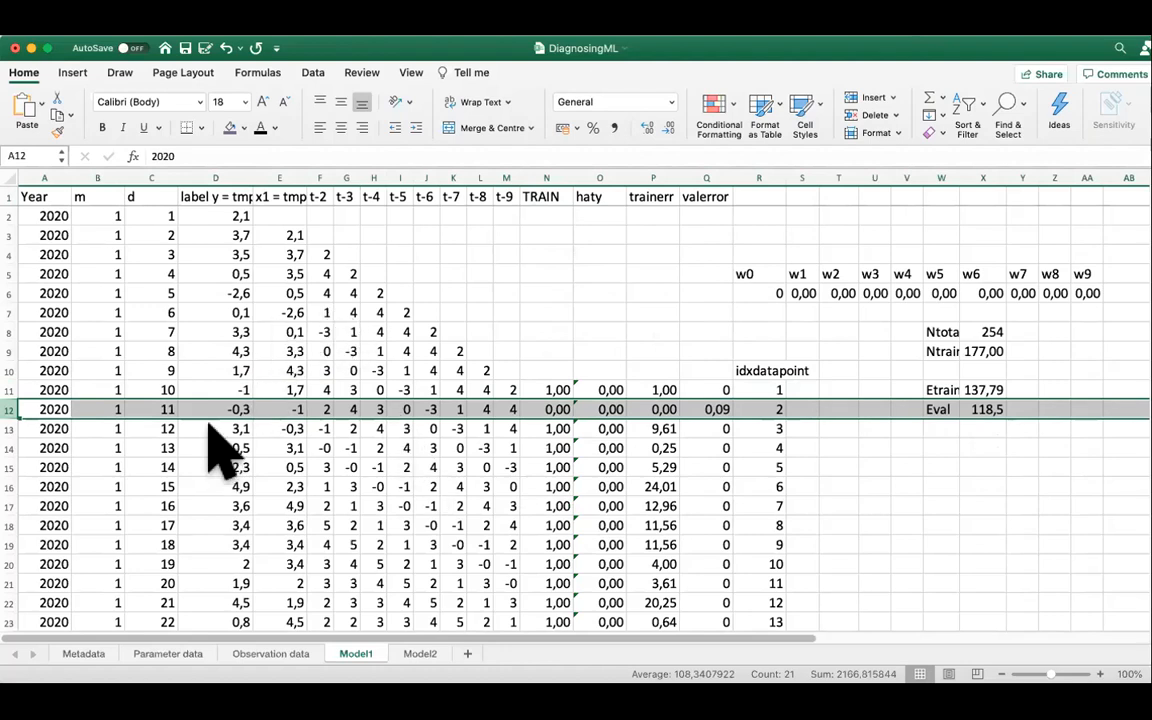
# Inspect the random split formula in the Train_real column at AD2 and compare it with the TRAIN flag in N11
pyautogui.click(1013, 489)
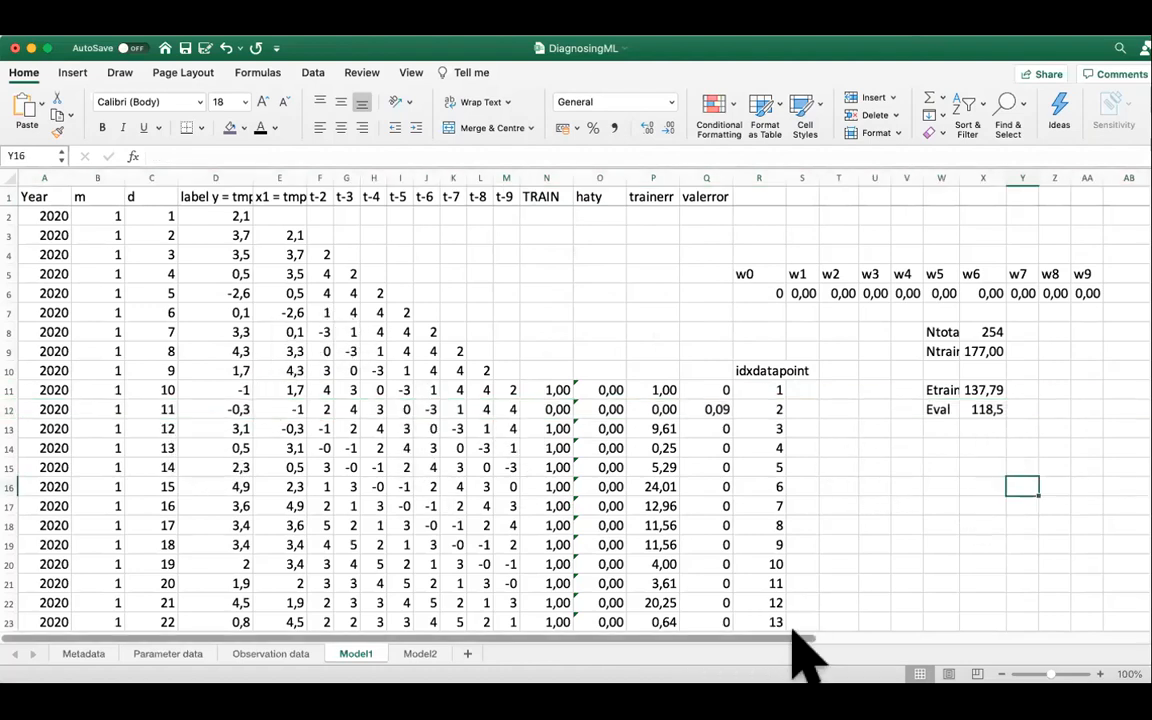
pyautogui.hscroll(5, 880, 628)
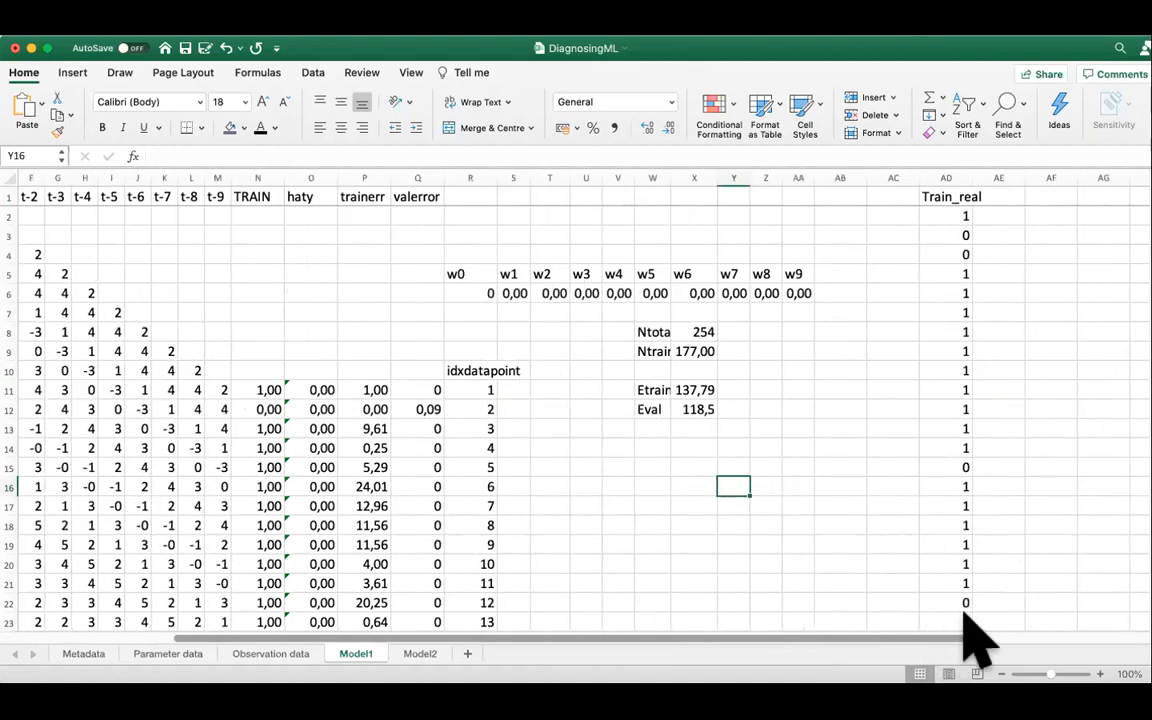
pyautogui.click(955, 235)
pyautogui.click(945, 214)
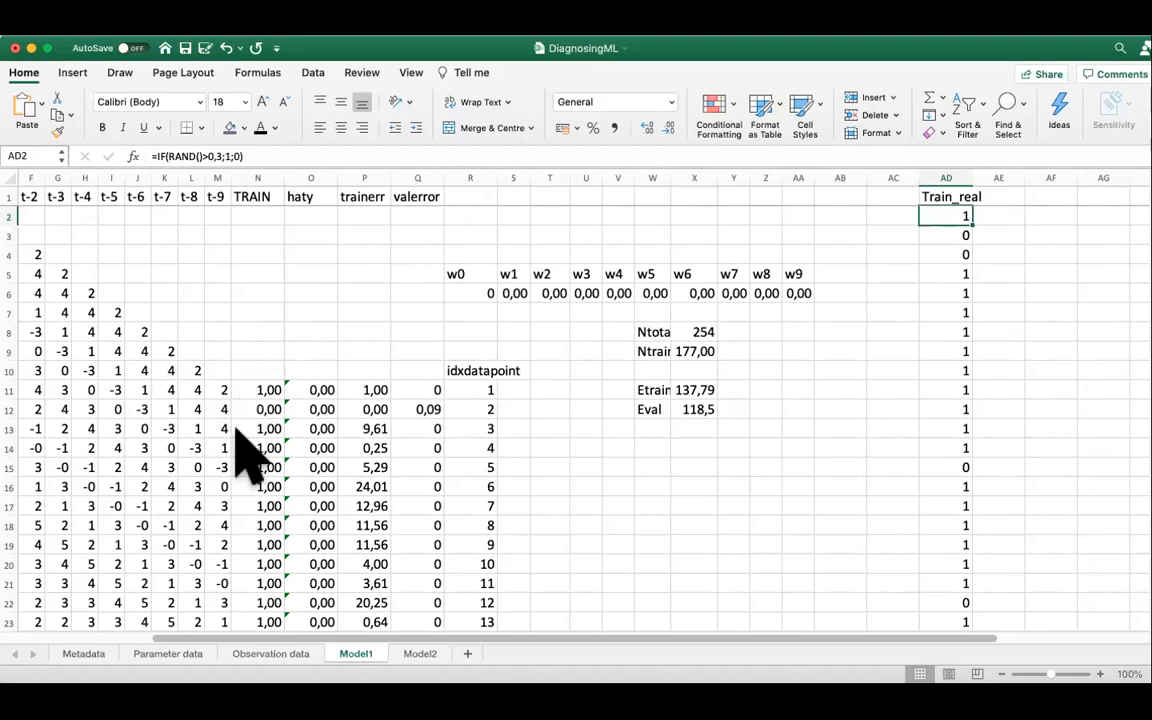
pyautogui.click(254, 388)
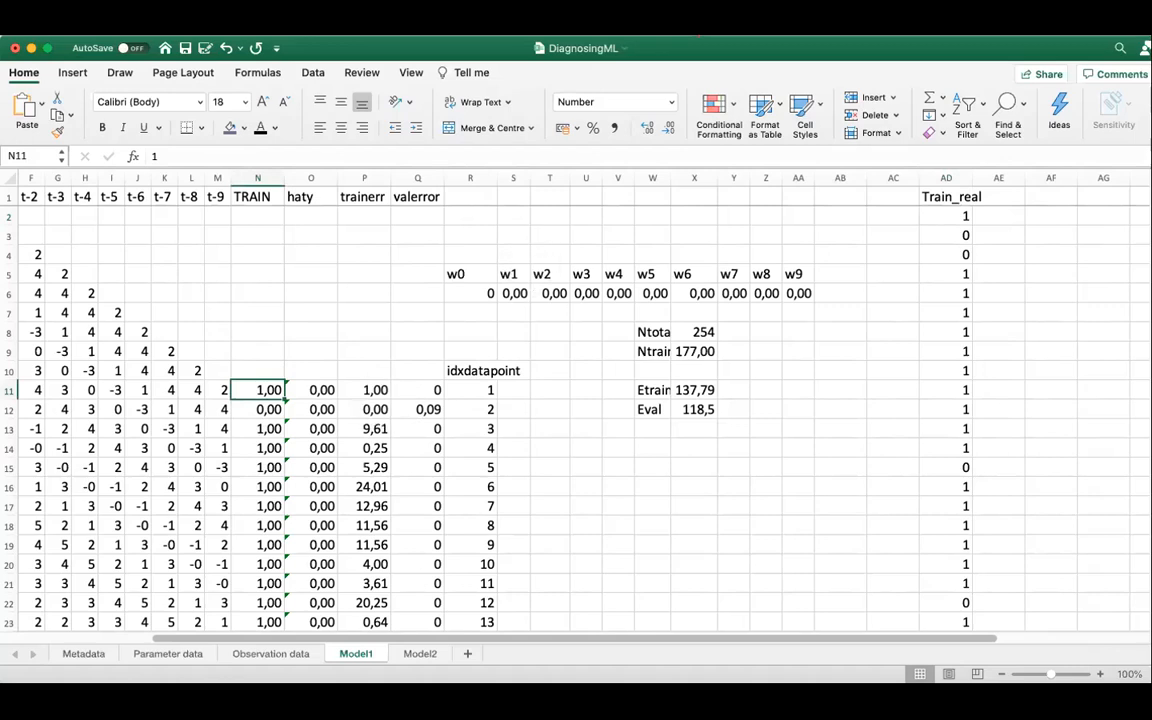
# Walk through the condition and both outcomes of the IF(RAND()>0,3;1;0) formula in AD2, and re-enter it unchanged
pyautogui.click(948, 216)
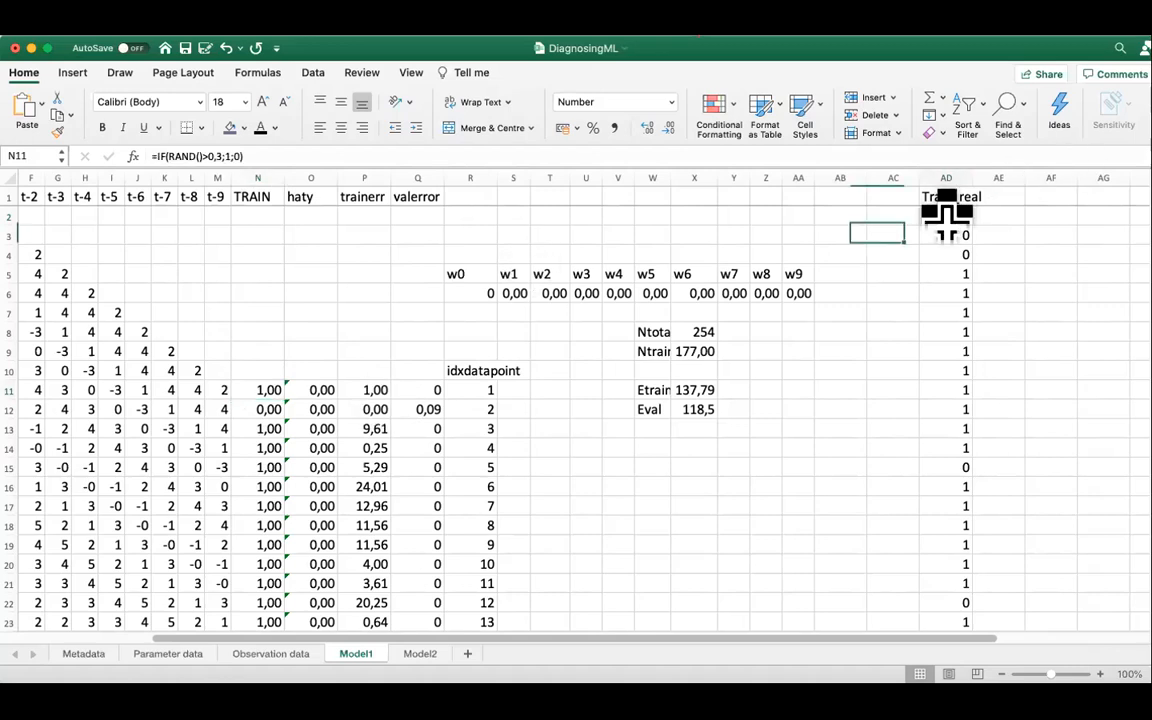
pyautogui.click(176, 156)
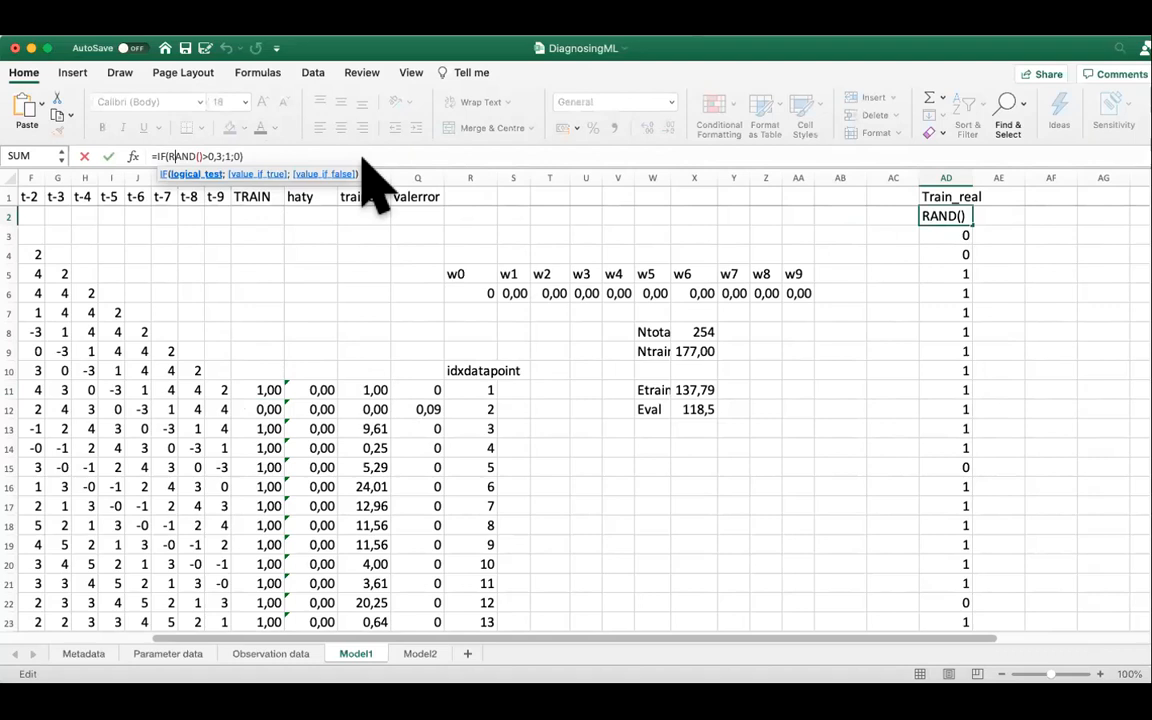
pyautogui.press('Right')
pyautogui.press('Right')
pyautogui.press('Right')
pyautogui.press('Right')
pyautogui.press('Right')
pyautogui.press('Right')
pyautogui.press('Right')
pyautogui.press('Left')
pyautogui.press('Left')
pyautogui.press('Left')
pyautogui.press('Left')
pyautogui.press('Right')
pyautogui.press('Right')
pyautogui.press('Right')
pyautogui.press('Right')
pyautogui.press('Right')
pyautogui.press('Right')
pyautogui.press('Right')
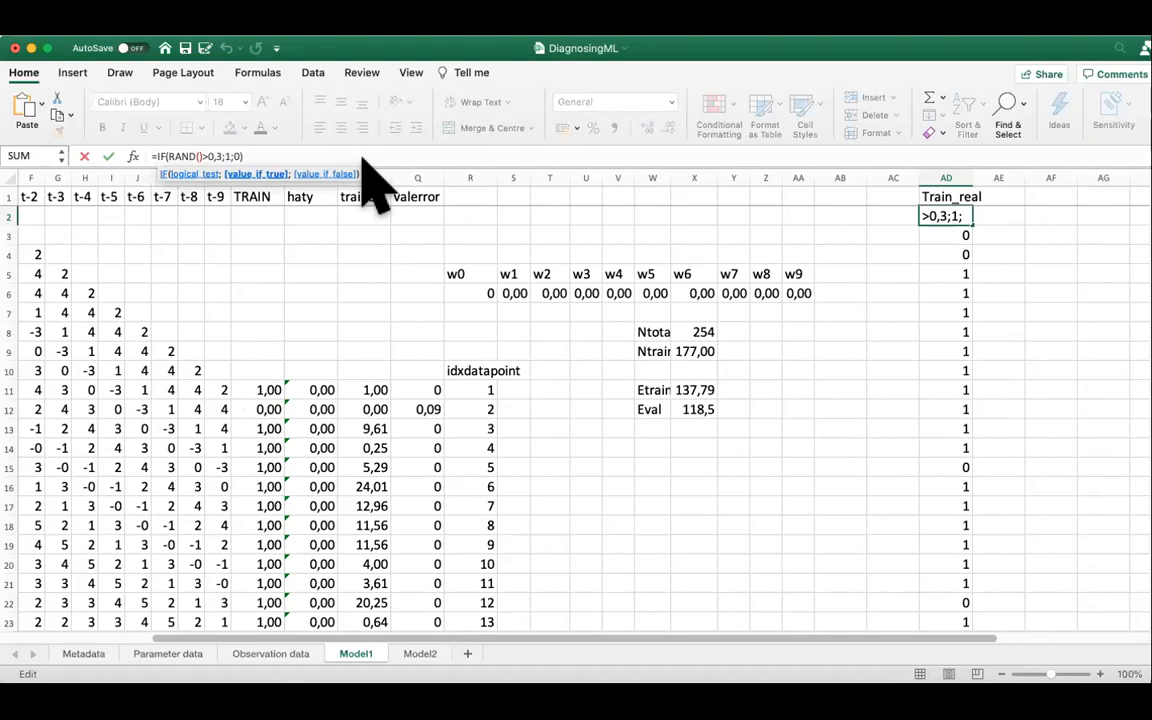
pyautogui.press('Right')
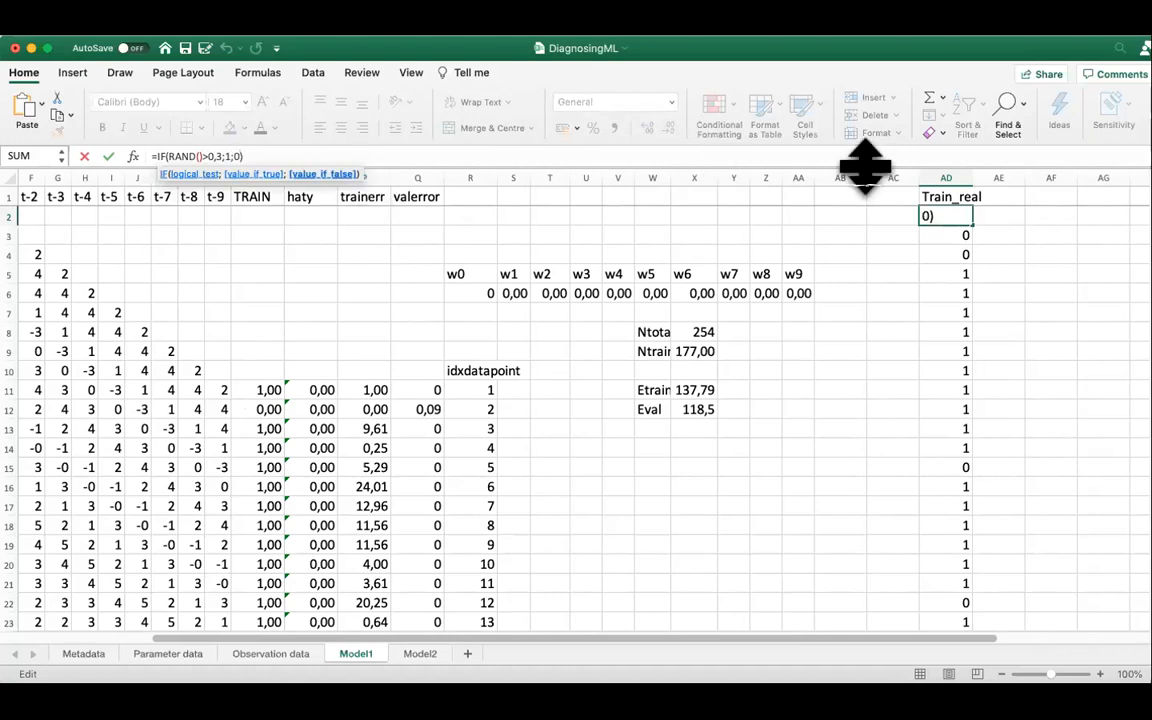
pyautogui.click(951, 213)
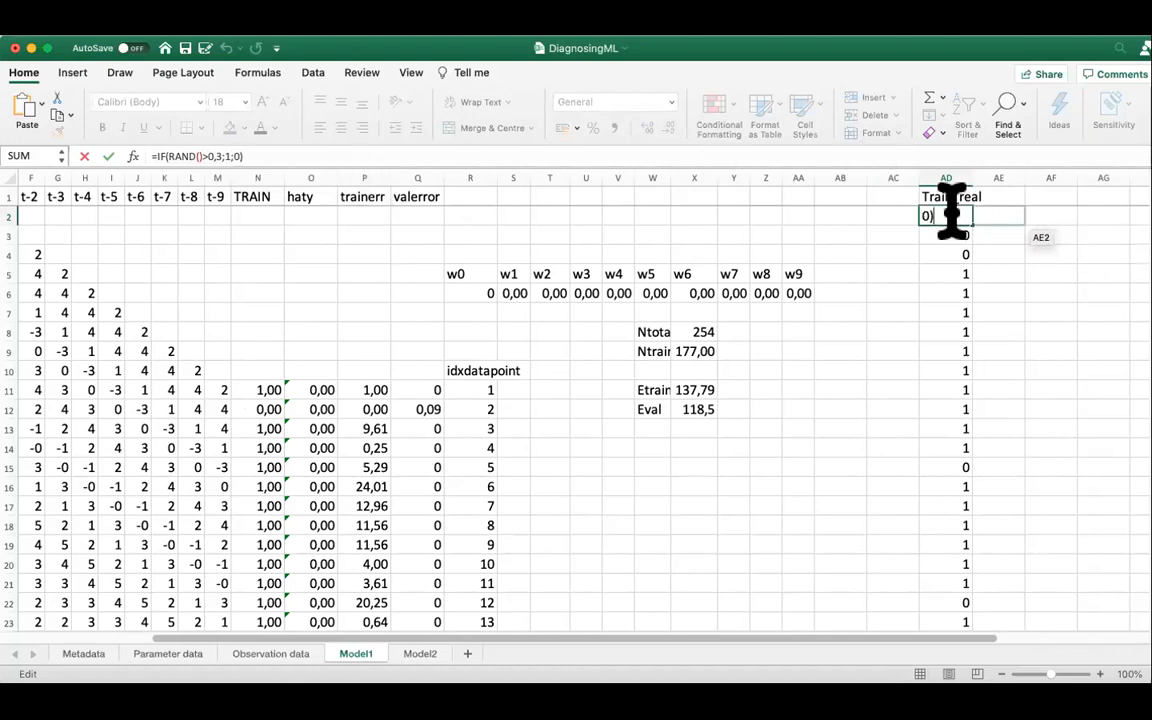
pyautogui.press('Return')
# Fill the random split formula from AD2 down to AD10 and check the formula in AD6
pyautogui.click(949, 218)
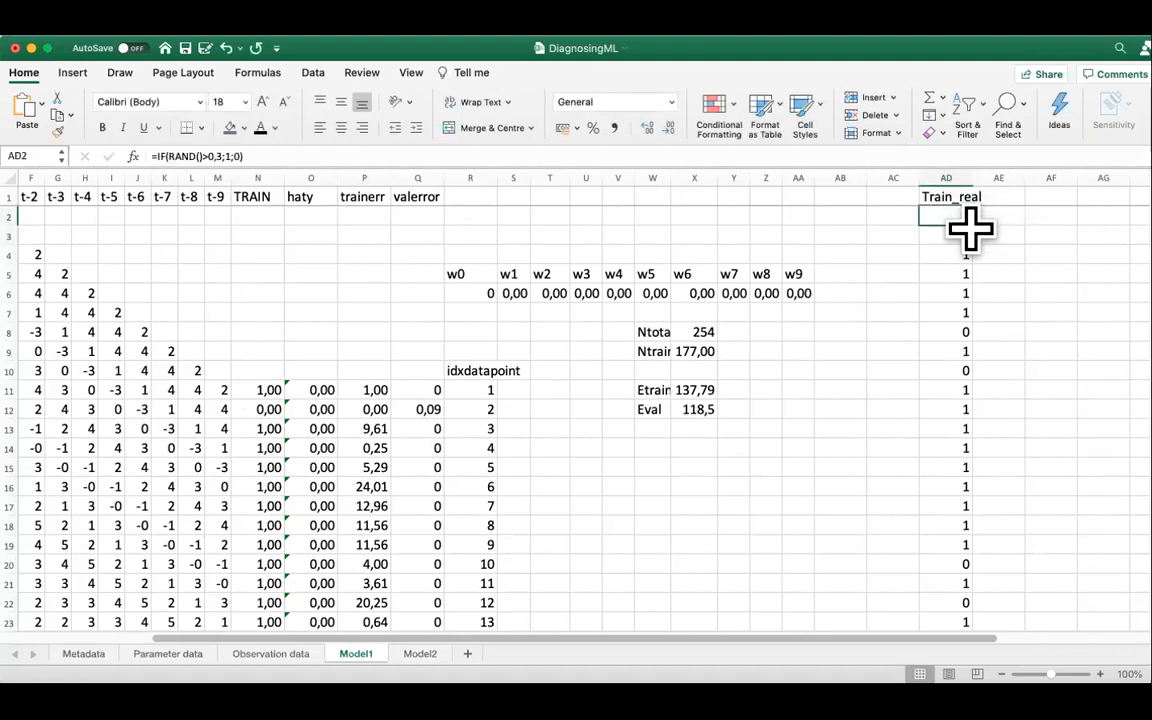
pyautogui.moveTo(970, 226); pyautogui.dragTo(966, 378)
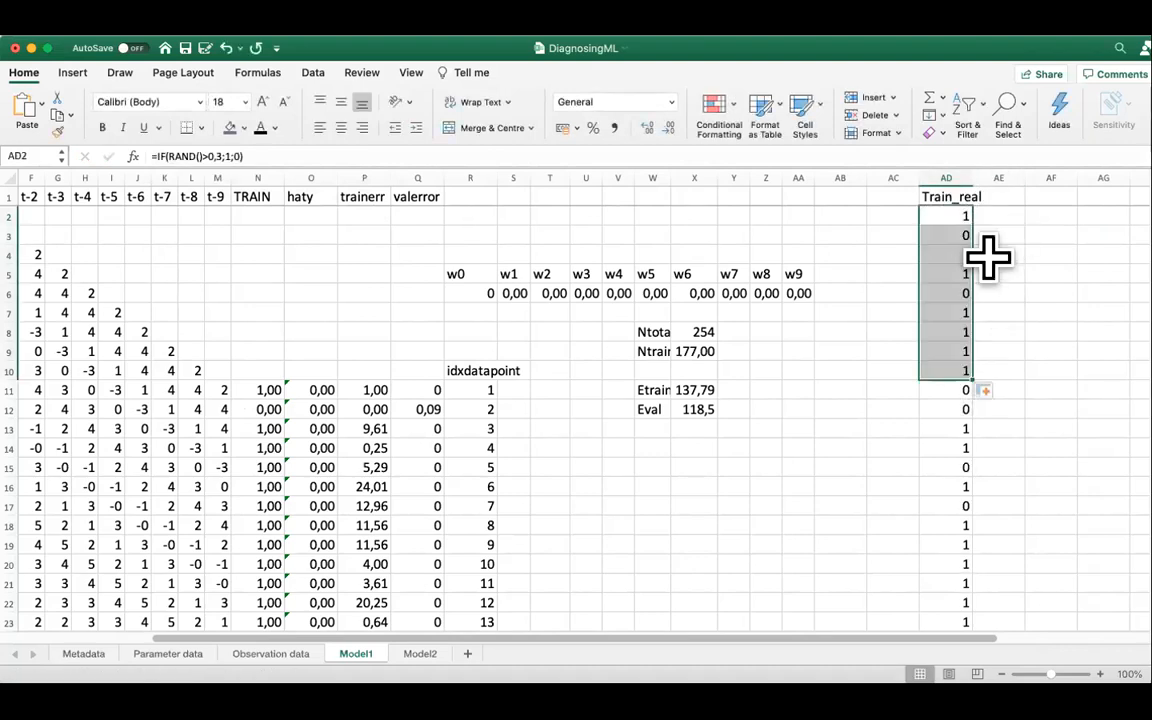
pyautogui.click(941, 291)
pyautogui.click(188, 156)
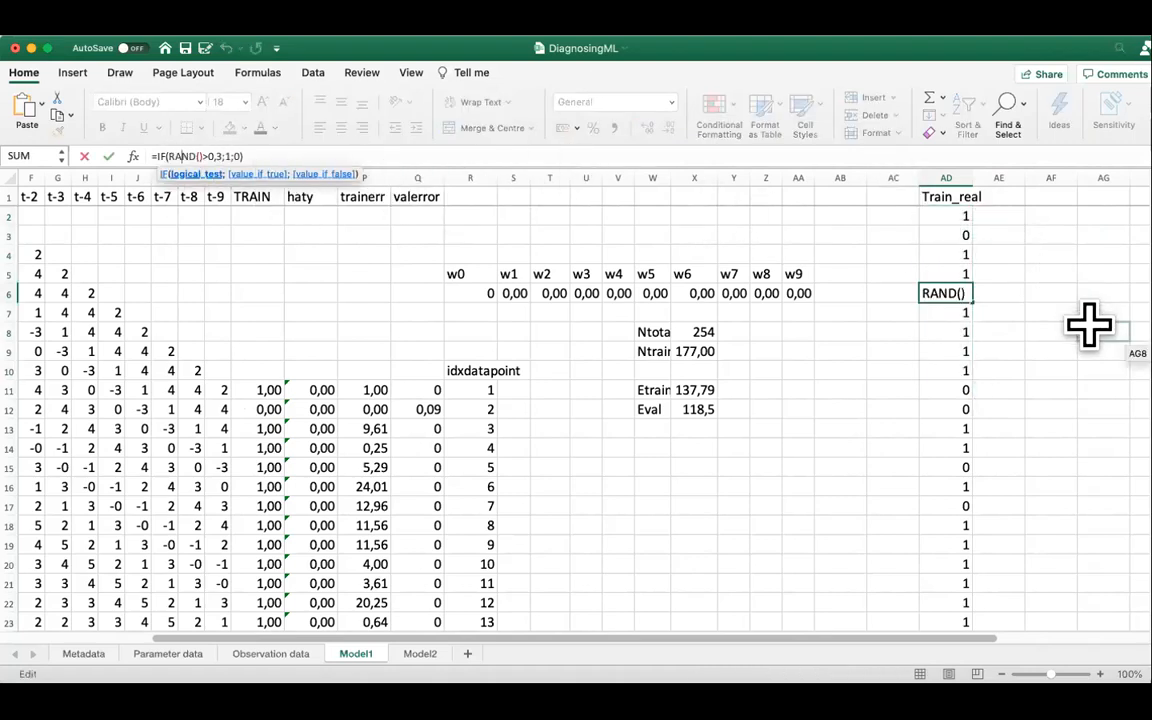
pyautogui.press('Escape')
pyautogui.click(951, 216)
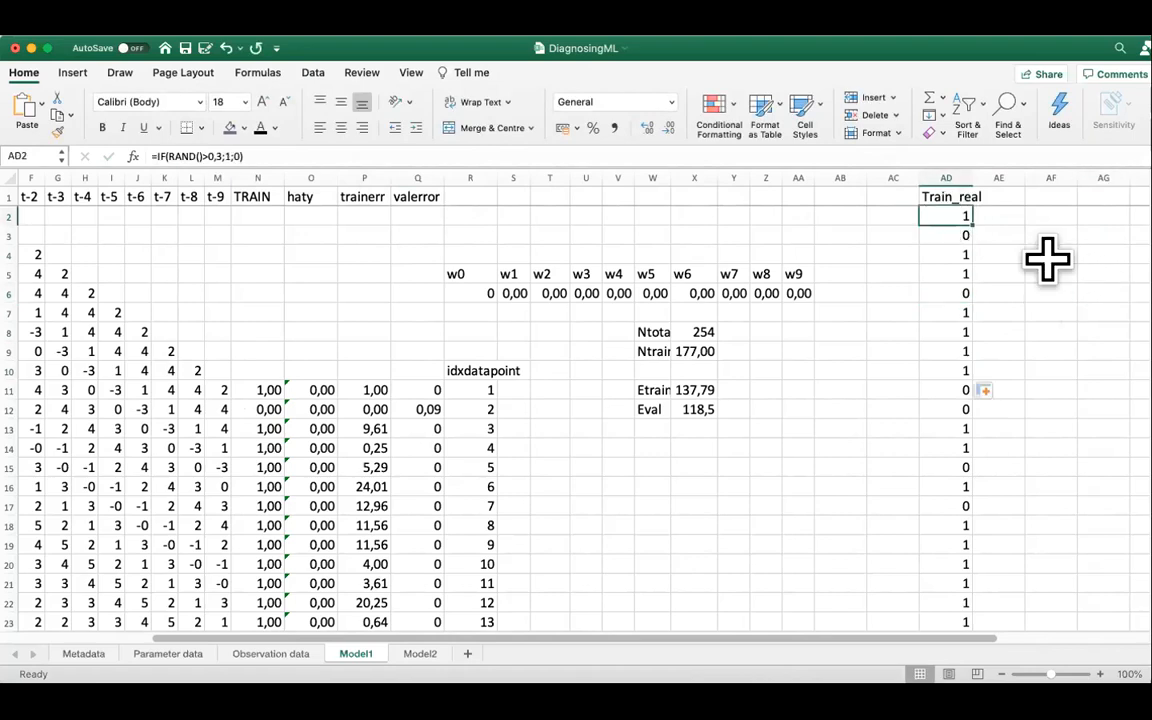
pyautogui.click(1082, 291)
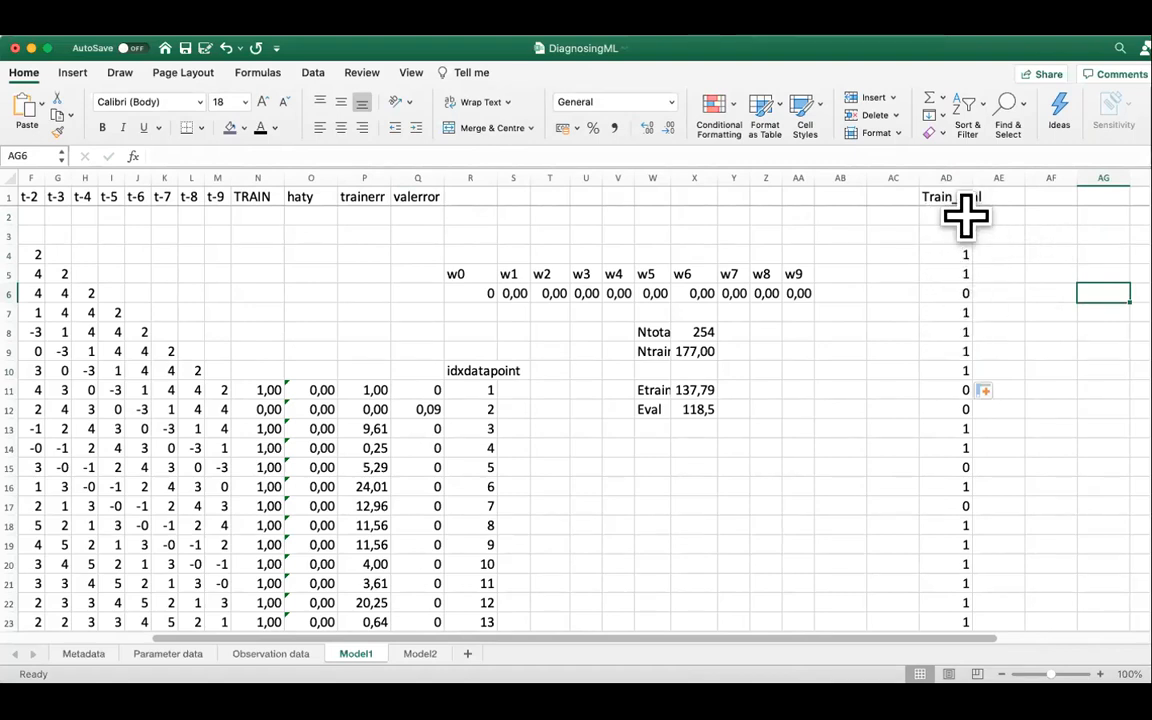
# Go through the fixed flags in the TRAIN column from N11 downward
pyautogui.click(258, 390)
pyautogui.press('Down')
pyautogui.press('Down')
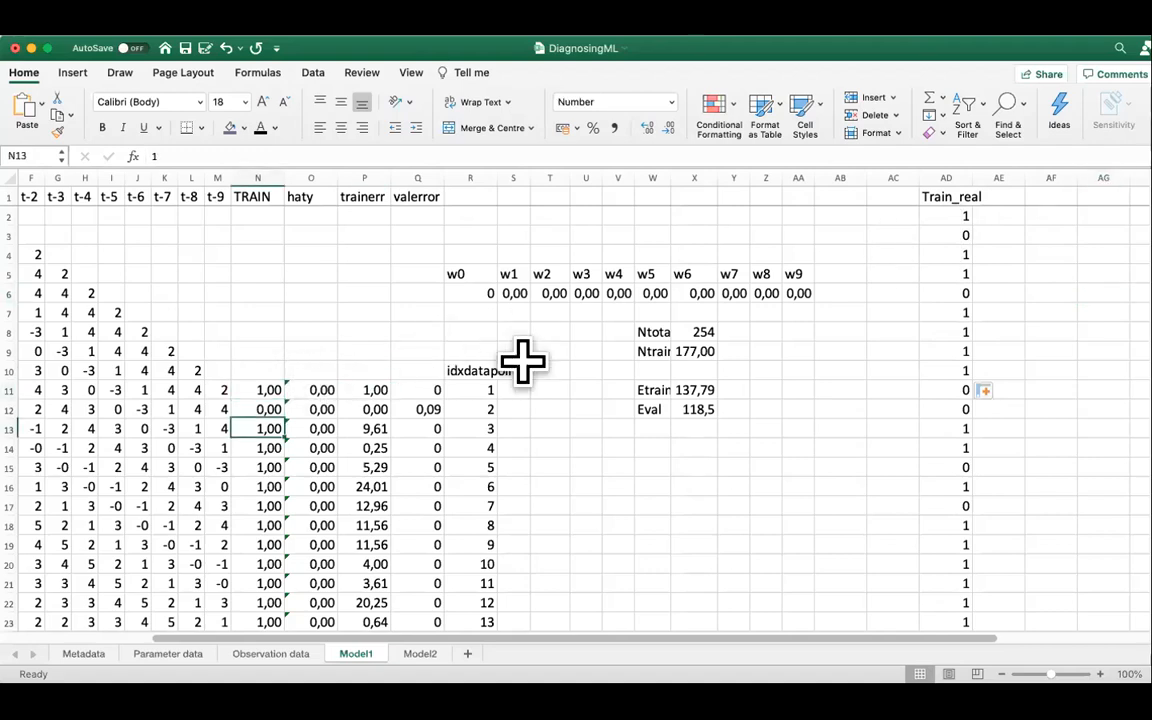
pyautogui.press('Down')
pyautogui.press('Down')
pyautogui.press('Down')
pyautogui.press('Down')
pyautogui.press('Down')
pyautogui.press('Down')
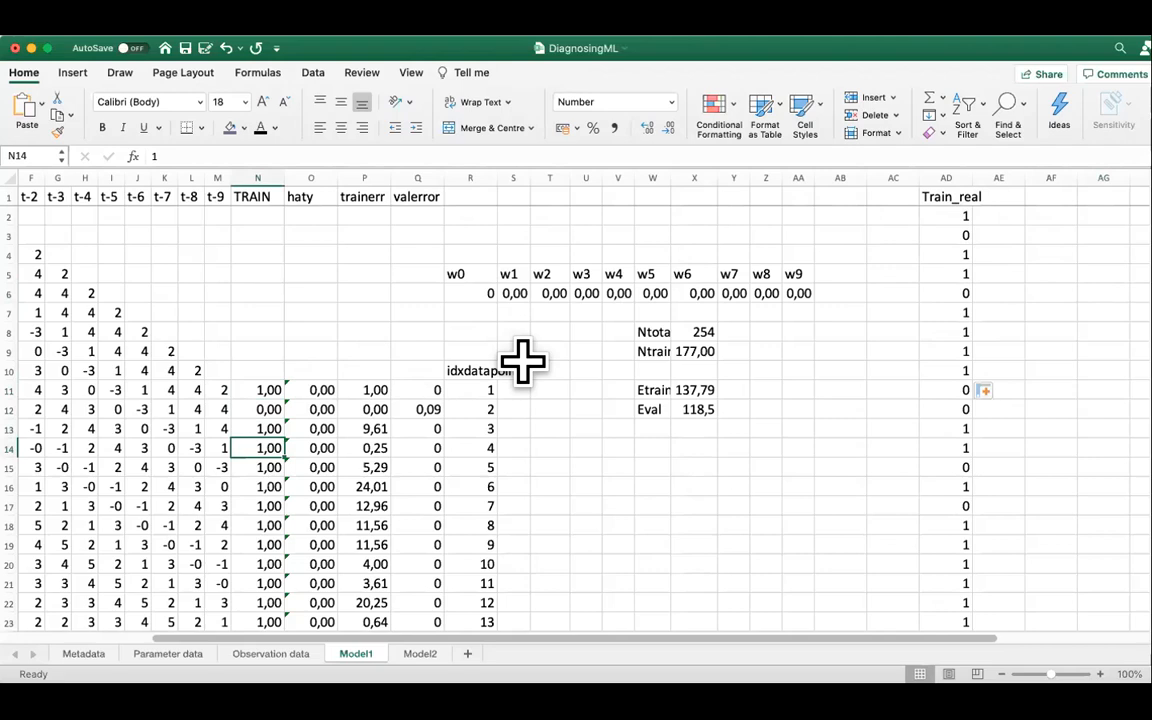
pyautogui.press('Up')
pyautogui.press('Up')
pyautogui.press('Up')
pyautogui.press('Up')
pyautogui.press('Up')
pyautogui.press('Up')
pyautogui.press('Up')
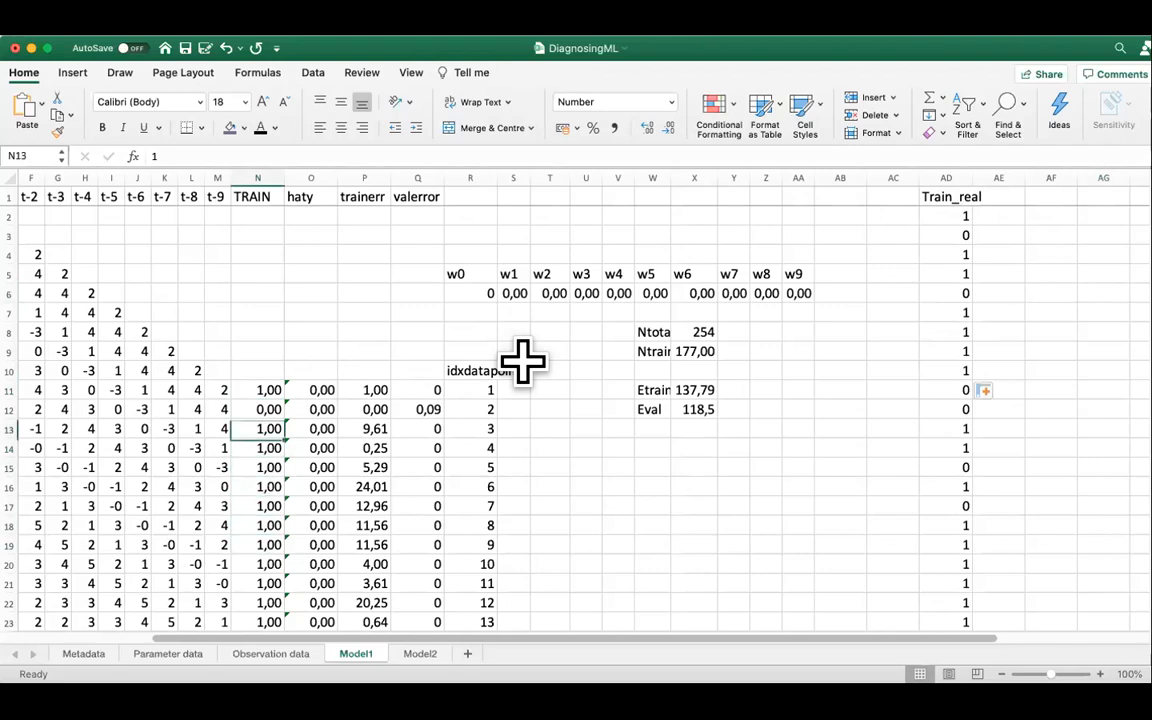
pyautogui.press('Up')
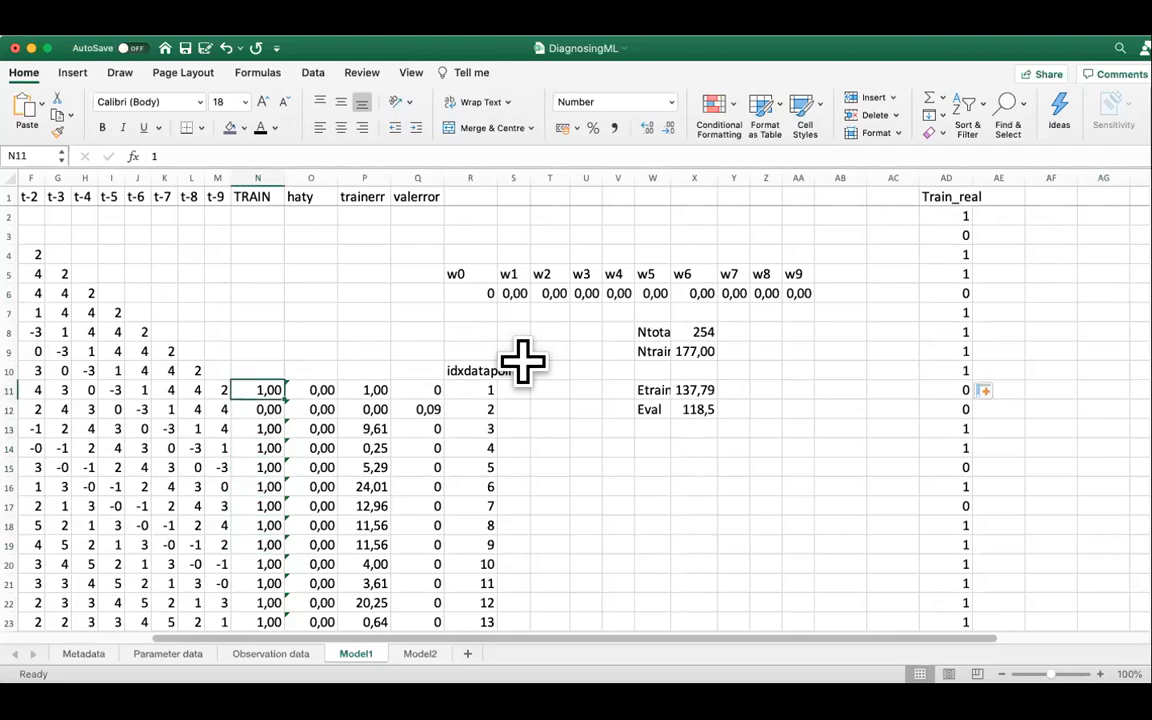
pyautogui.press('Down')
pyautogui.press('Down')
pyautogui.press('Down')
pyautogui.press('Down')
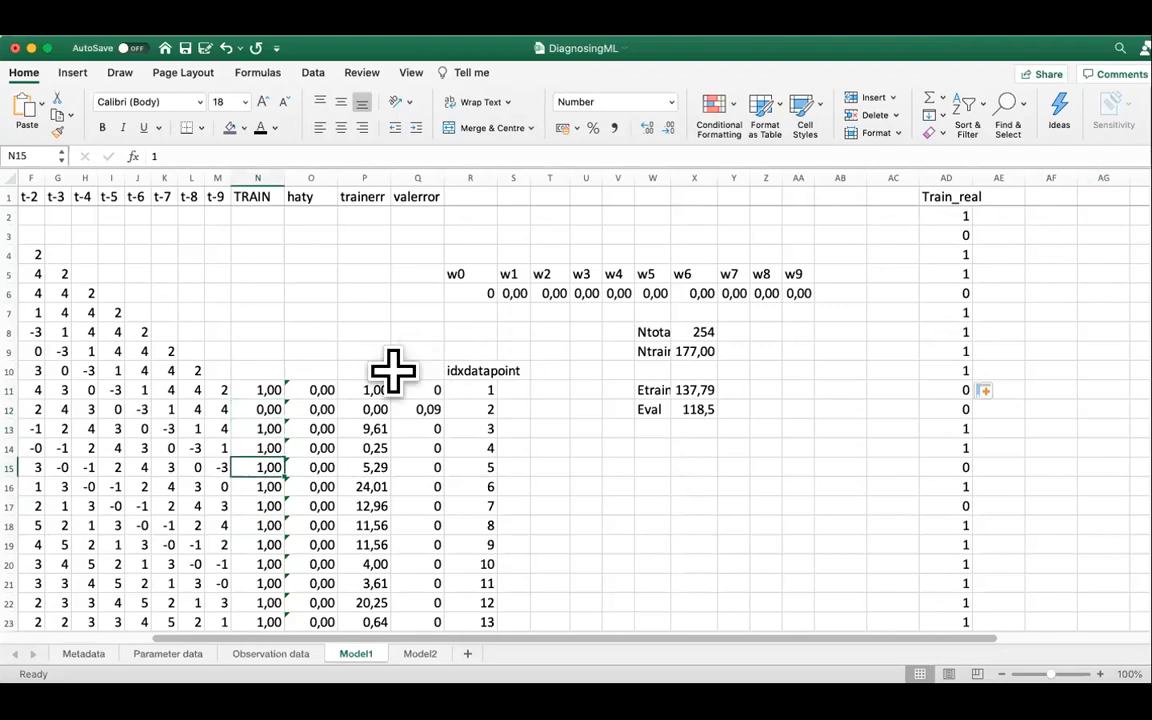
# Inspect the training error formula in P11 and compare the trainerr values of rows 11 and 12 with their TRAIN flags
pyautogui.click(368, 390)
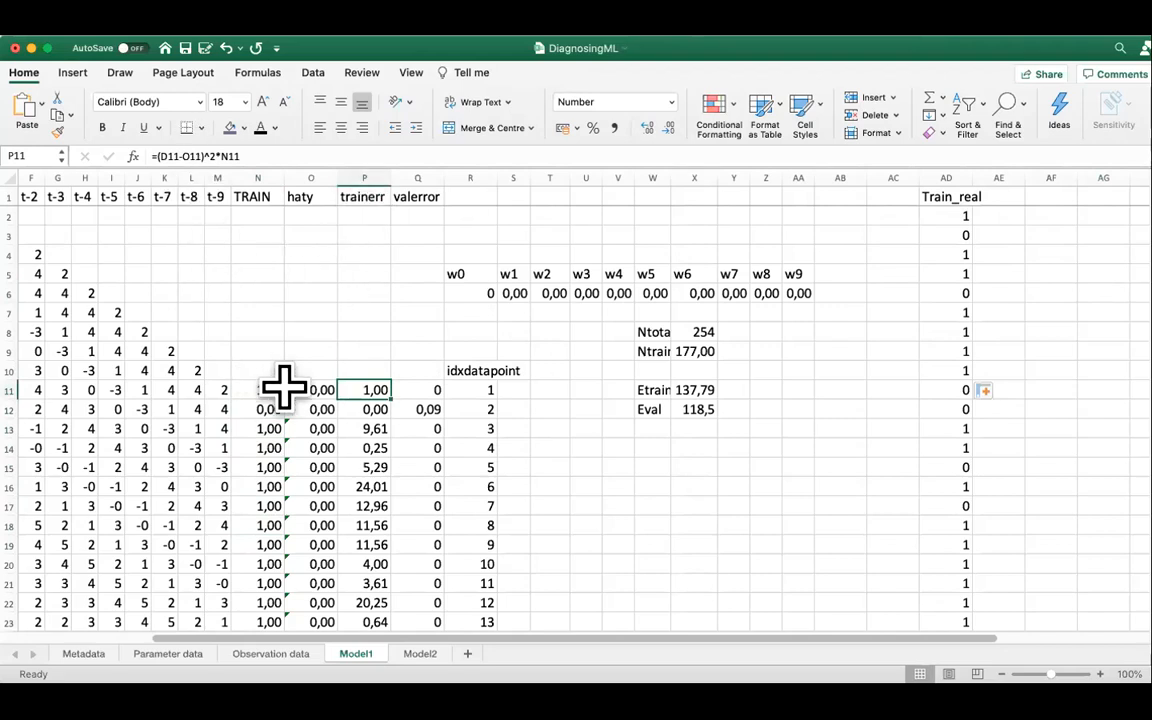
pyautogui.click(233, 155)
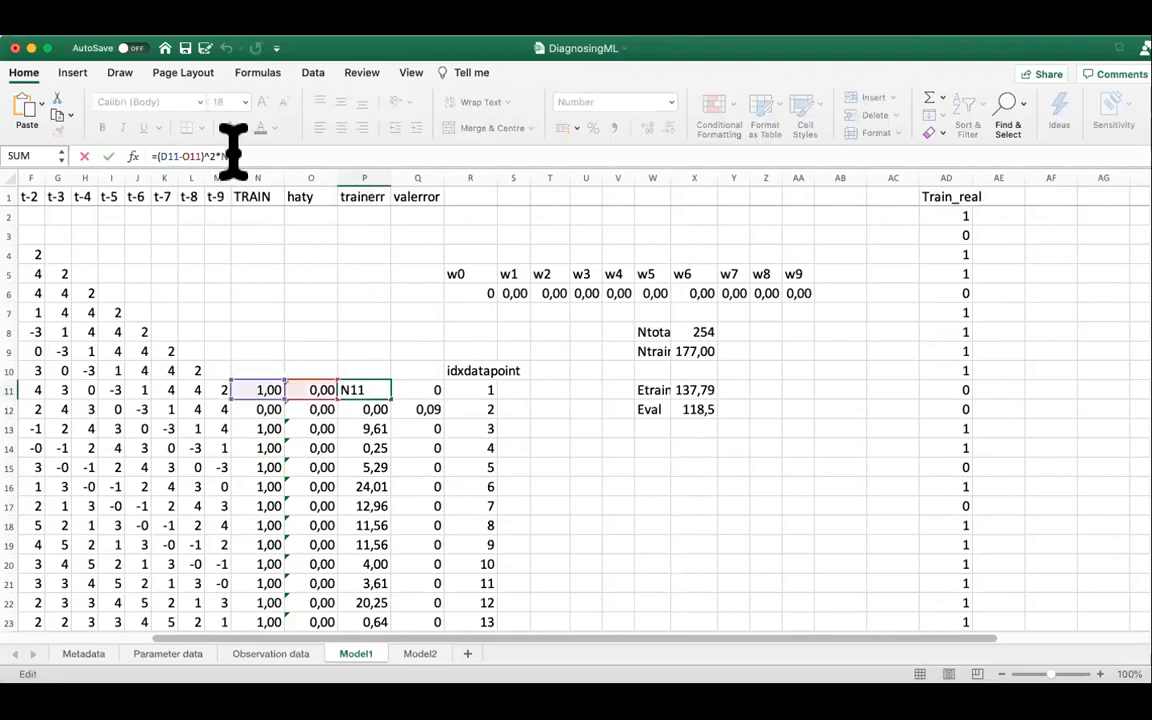
pyautogui.press('Return')
pyautogui.click(262, 388)
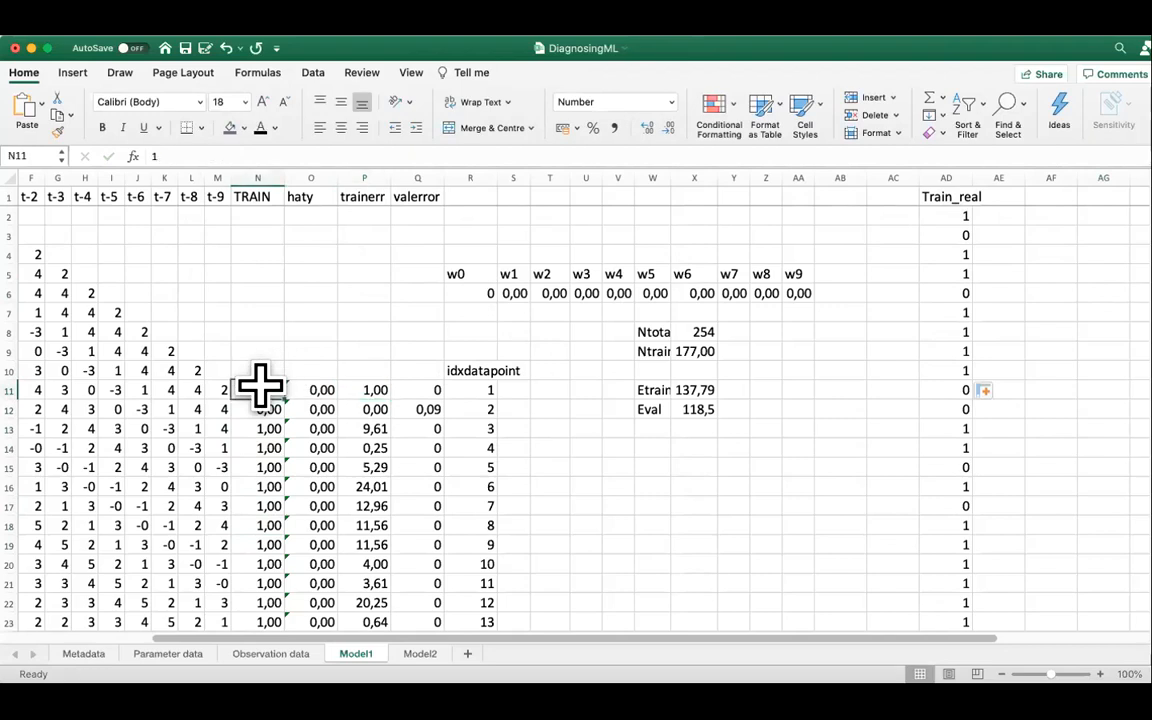
pyautogui.click(380, 388)
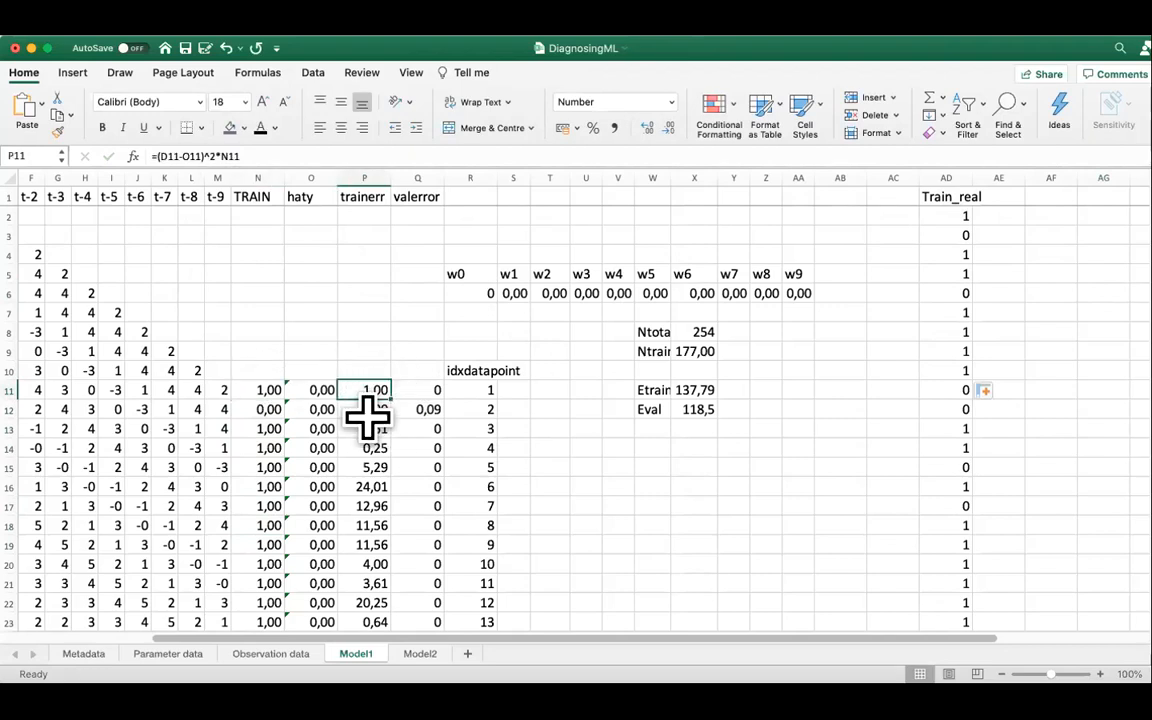
pyautogui.click(262, 409)
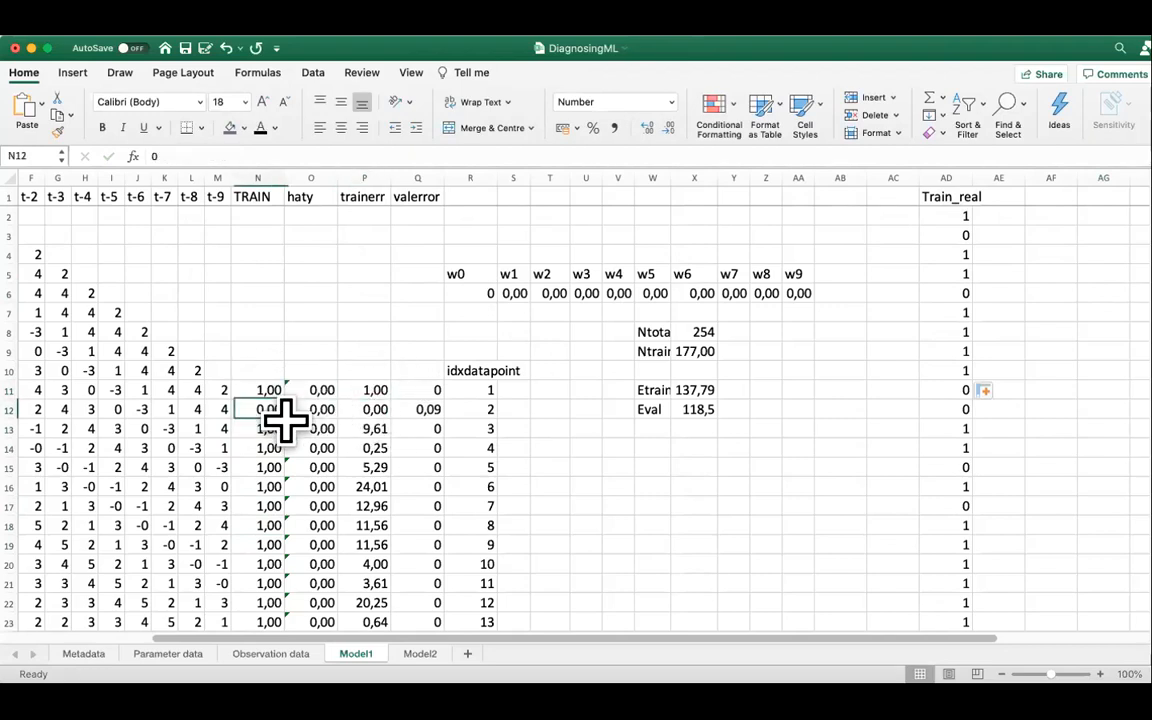
pyautogui.click(375, 410)
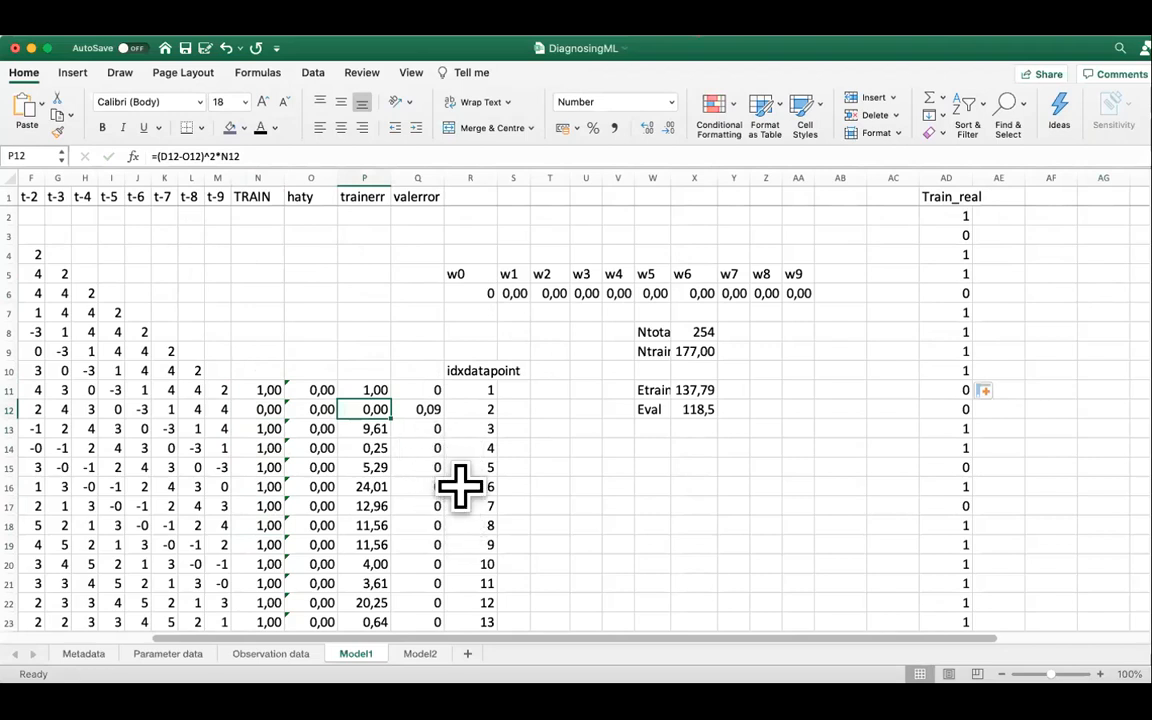
# Scan the trainerr column from row 12 downward and compare the row 27 error with its TRAIN flag
pyautogui.press('Down')
pyautogui.press('Down')
pyautogui.press('Up')
pyautogui.press('Up')
pyautogui.press('Down')
pyautogui.press('Down')
pyautogui.press('Down')
pyautogui.press('Down')
pyautogui.press('Down')
pyautogui.press('Down')
pyautogui.press('Down')
pyautogui.press('Down')
pyautogui.press('Down')
pyautogui.press('Down')
pyautogui.press('Down')
pyautogui.press('Down')
pyautogui.press('Down')
pyautogui.press('Down')
pyautogui.press('Down')
pyautogui.press('Down')
pyautogui.press('Down')
pyautogui.press('Down')
pyautogui.press('Down')
pyautogui.press('Down')
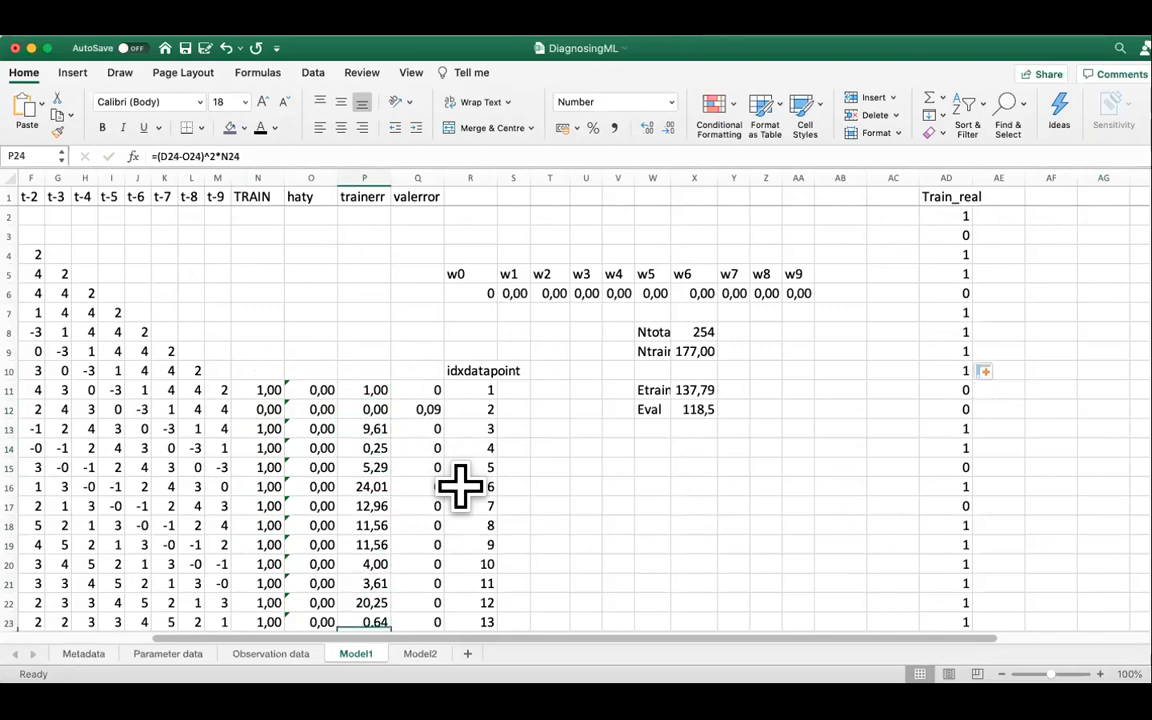
pyautogui.press('Up')
pyautogui.press('Up')
pyautogui.press('Up')
pyautogui.press('Up')
pyautogui.press('Up')
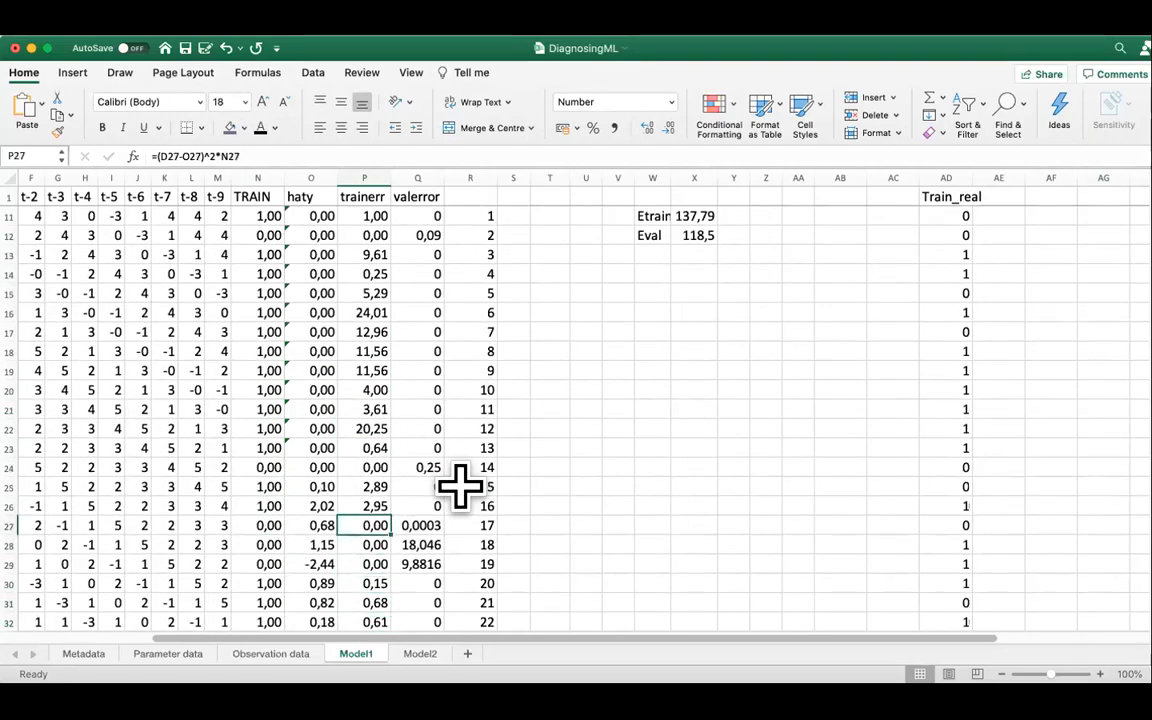
pyautogui.click(257, 520)
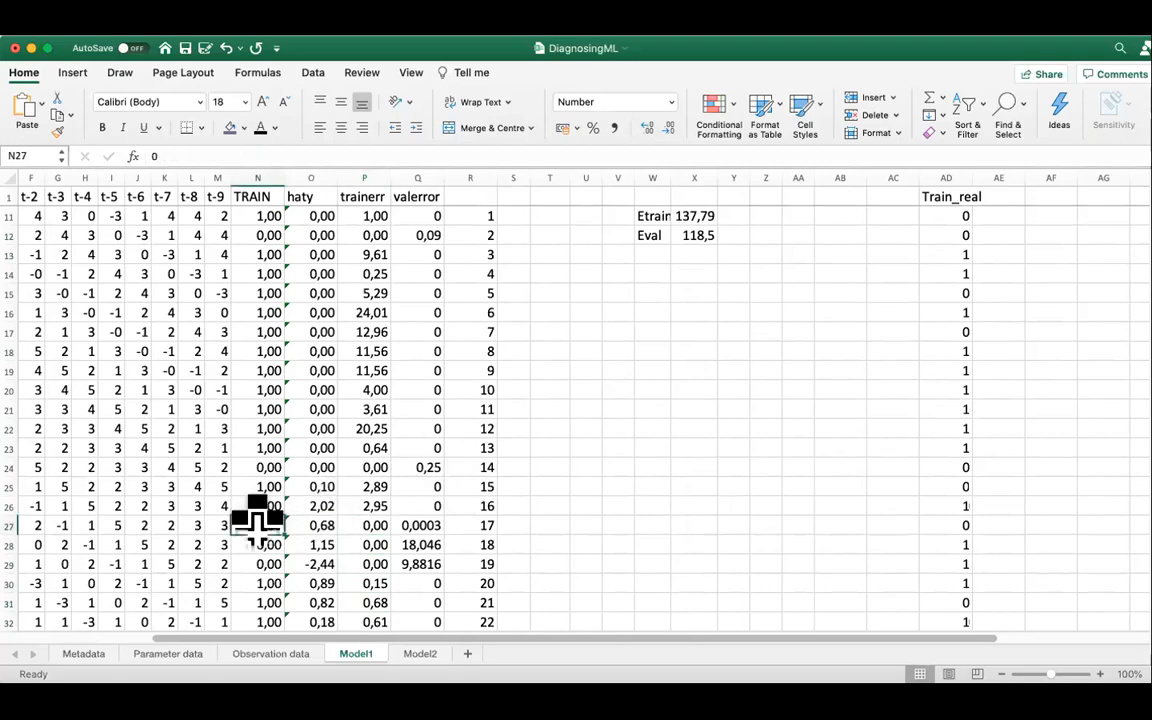
pyautogui.click(362, 520)
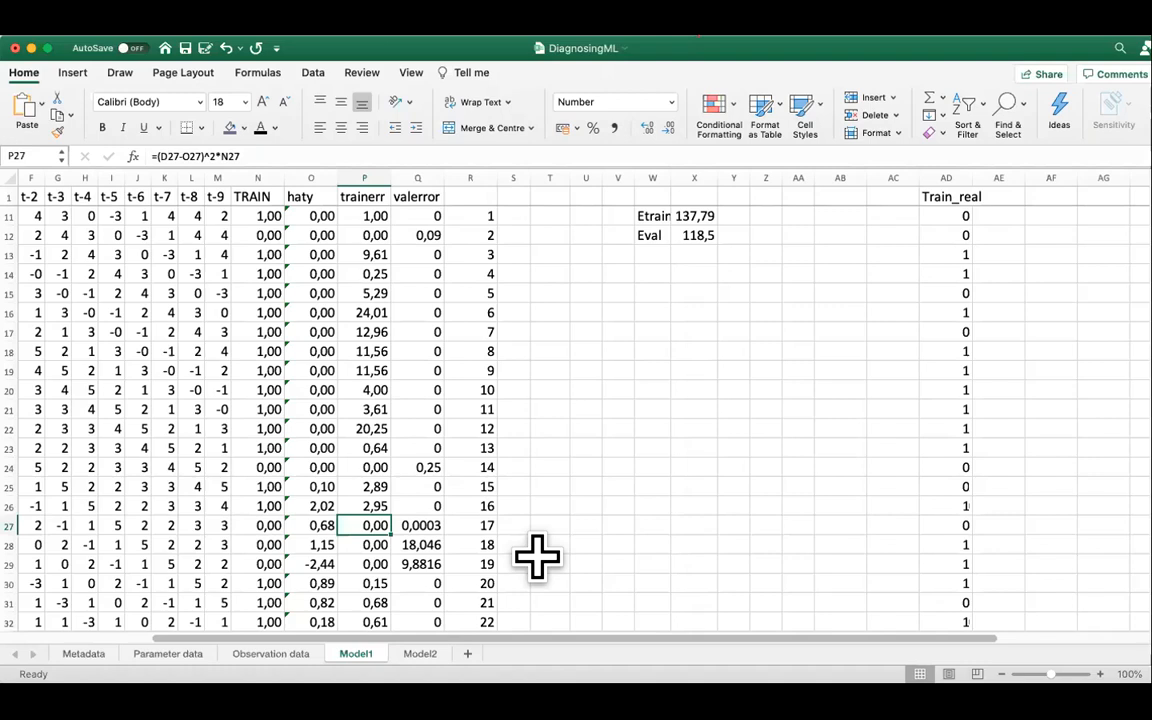
# Locate the Eval label in W12 and examine the validation error beside it
pyautogui.click(655, 392)
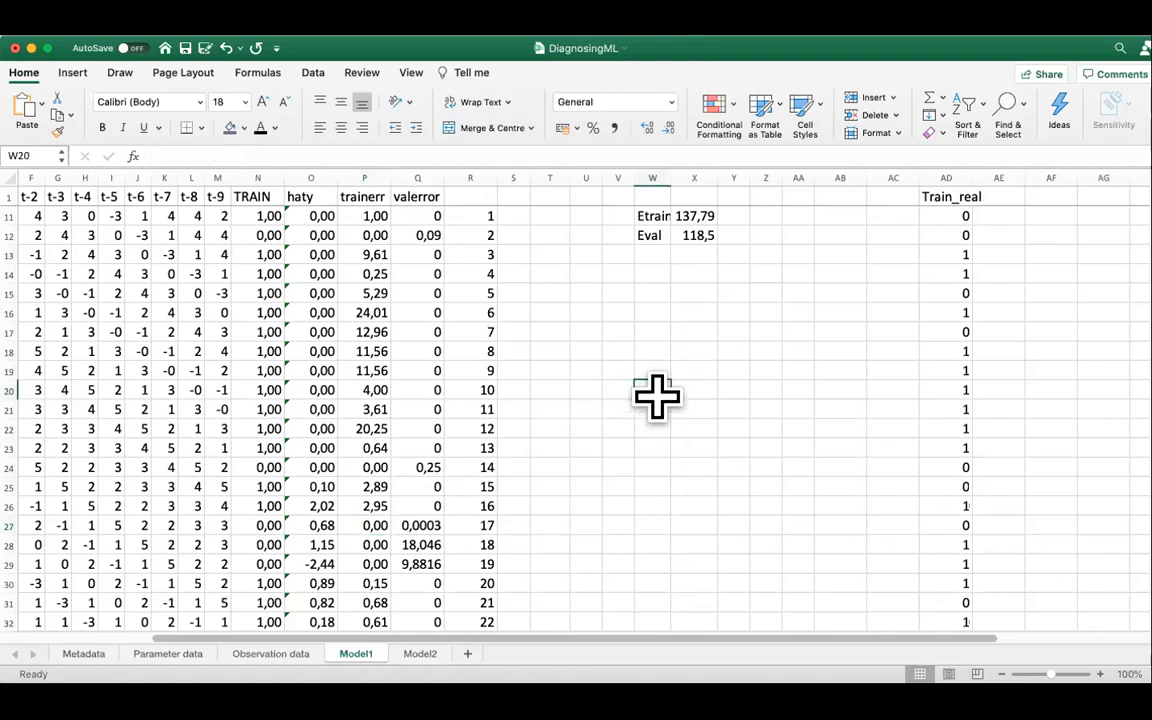
pyautogui.press('Up')
pyautogui.press('Up')
pyautogui.press('Up')
pyautogui.press('Up')
pyautogui.press('Up')
pyautogui.press('Up')
pyautogui.press('Up')
pyautogui.press('Up')
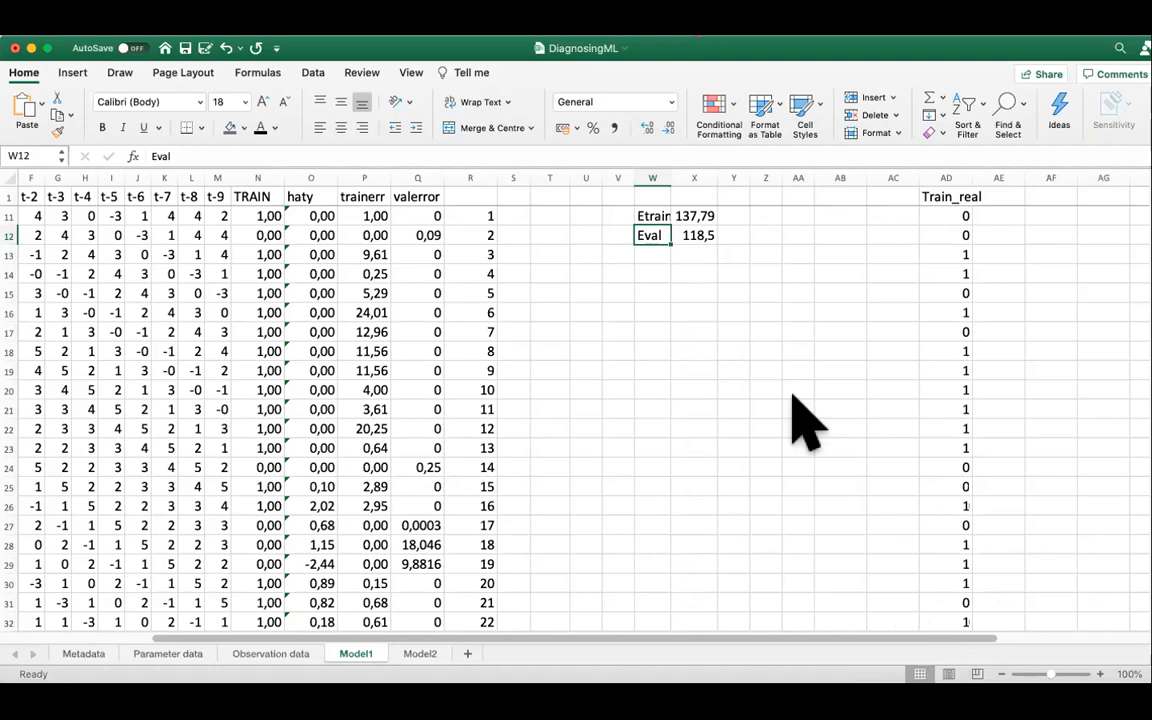
# Inspect the Ntrain formula in X9 and the Etrain formula in X11
pyautogui.click(697, 256)
pyautogui.press('Up')
pyautogui.press('Up')
pyautogui.press('Up')
pyautogui.press('Up')
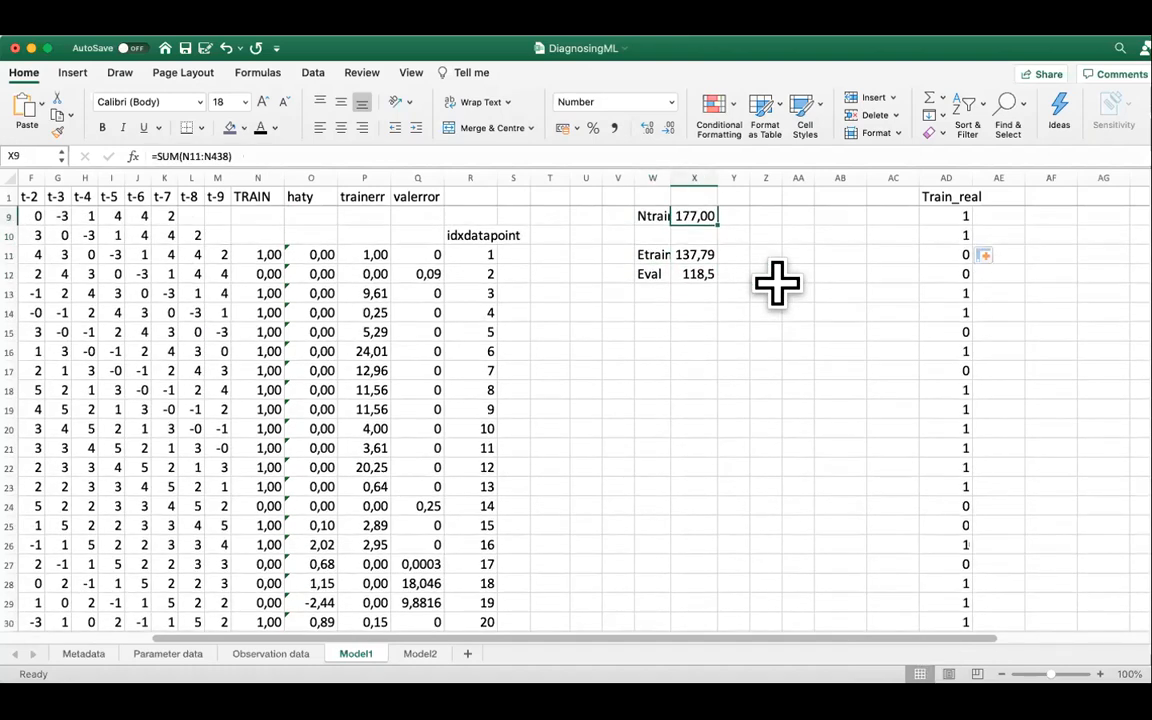
pyautogui.press('Down')
pyautogui.press('Down')
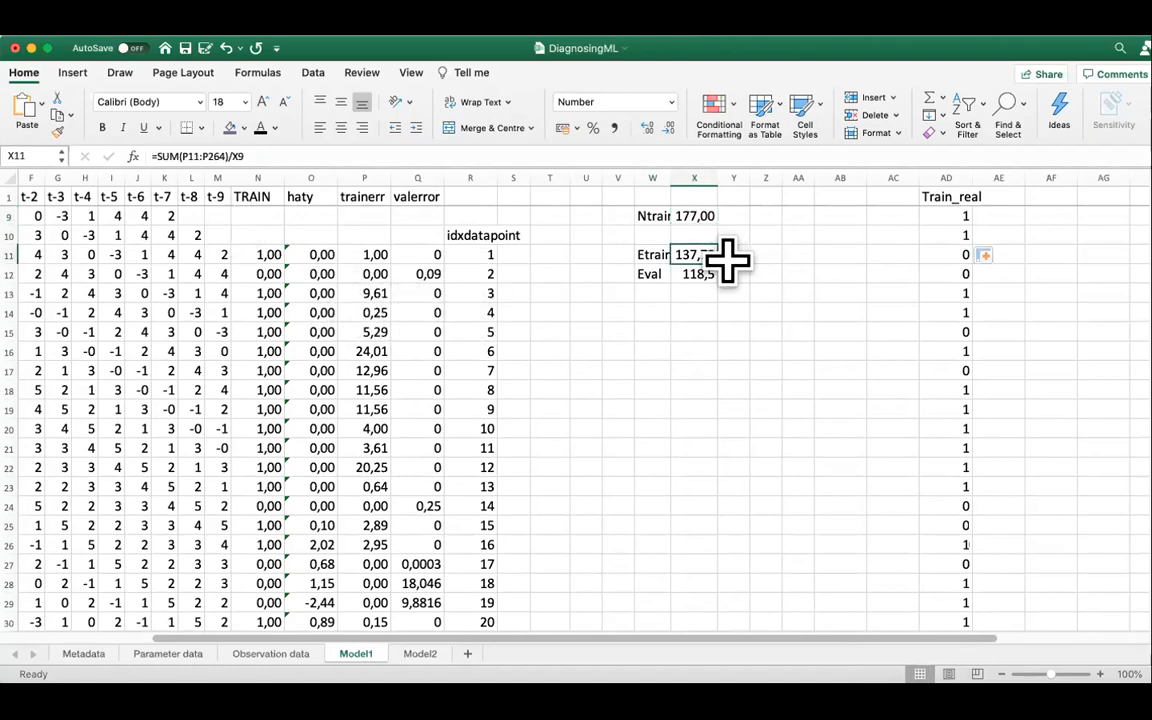
# Trace the P11:P264 and X9 references of the Etrain formula in X11, leaving the formula unchanged
pyautogui.click(776, 255)
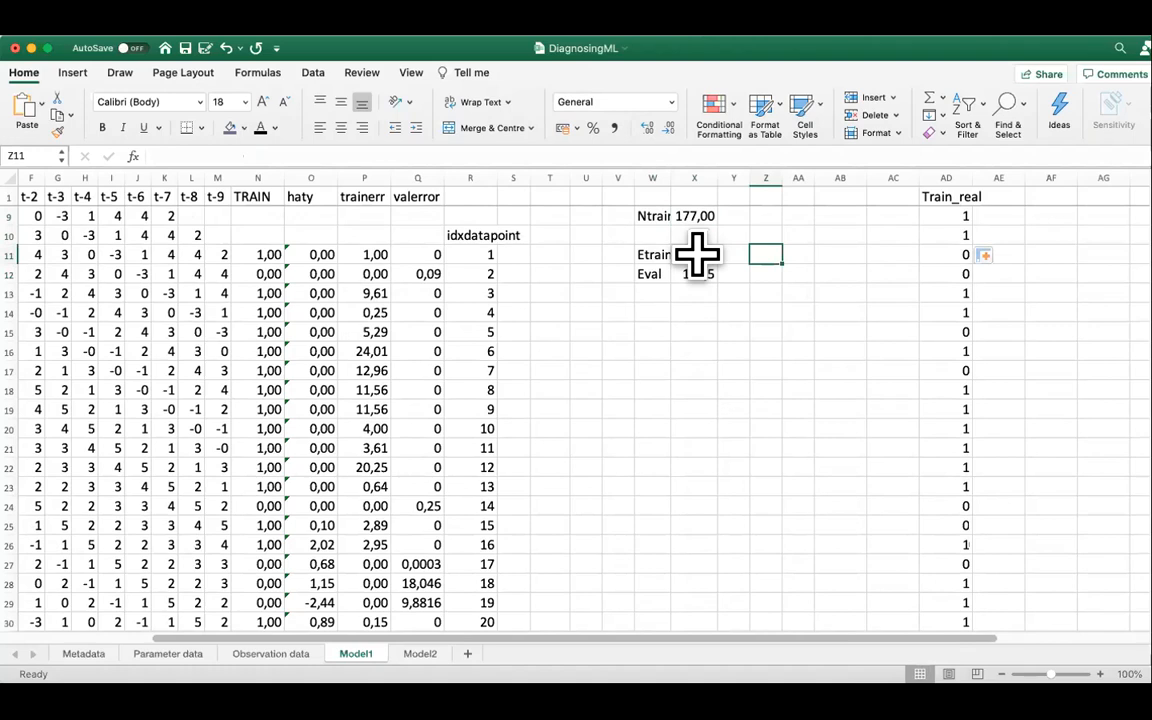
pyautogui.doubleClick(697, 255)
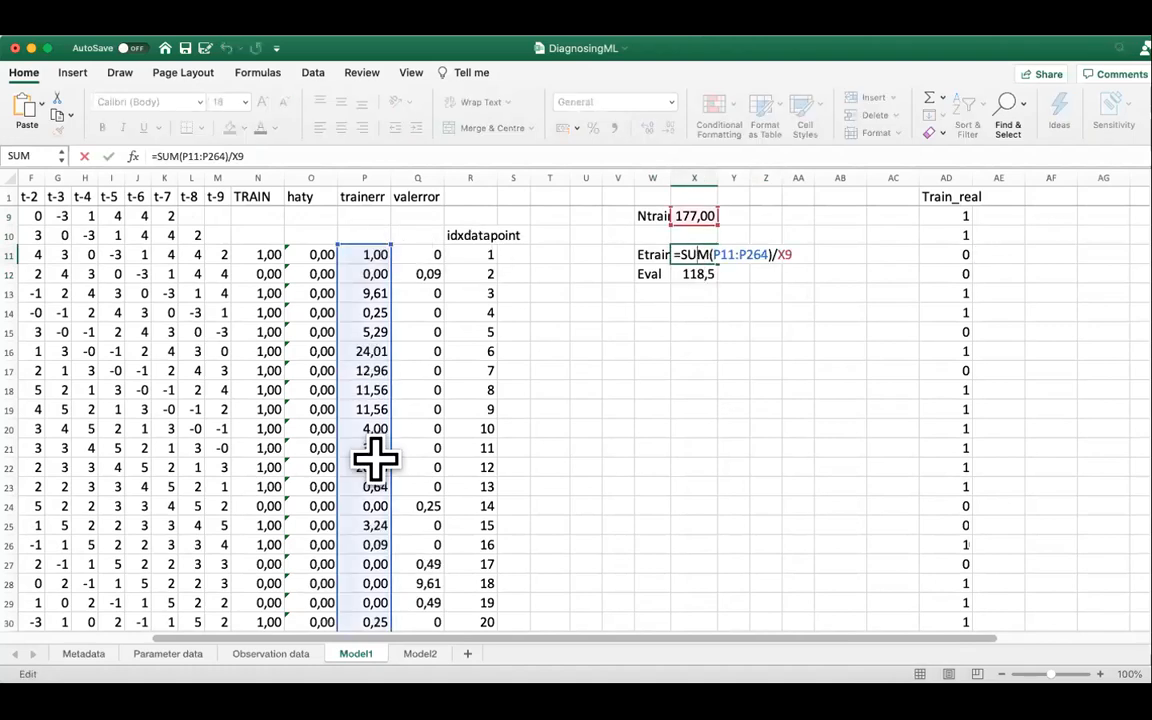
pyautogui.click(784, 298)
pyautogui.doubleClick(699, 256)
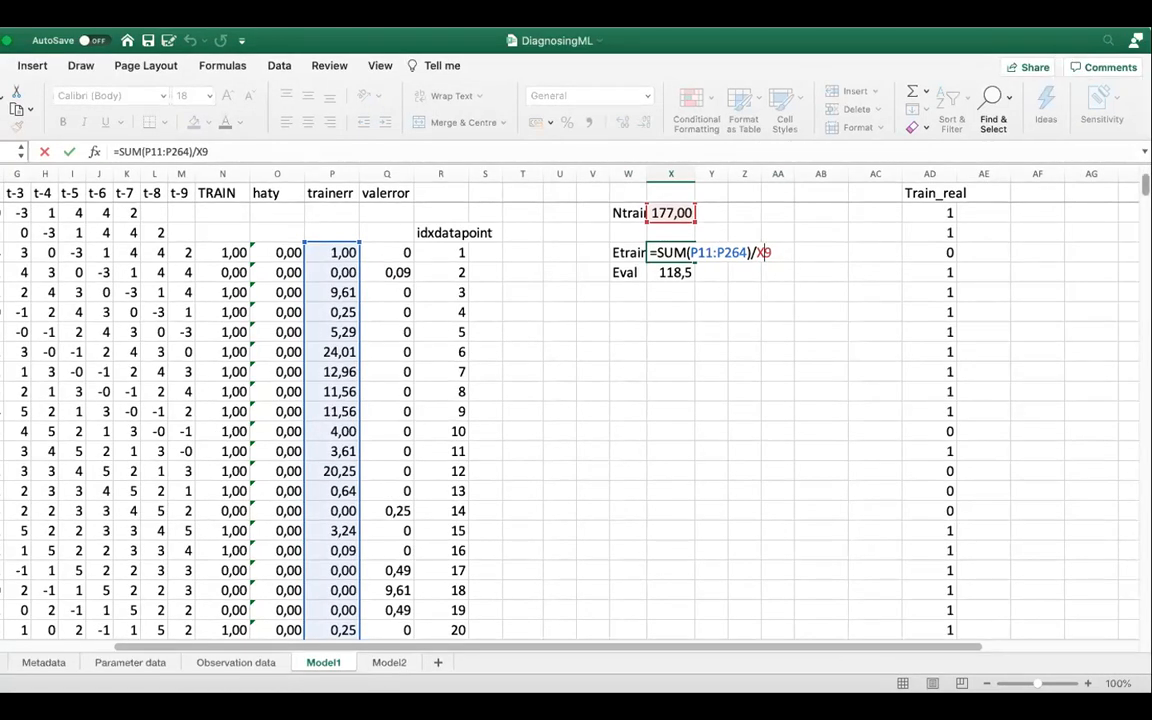
pyautogui.scroll(3, 481, 364)
pyautogui.click(596, 450)
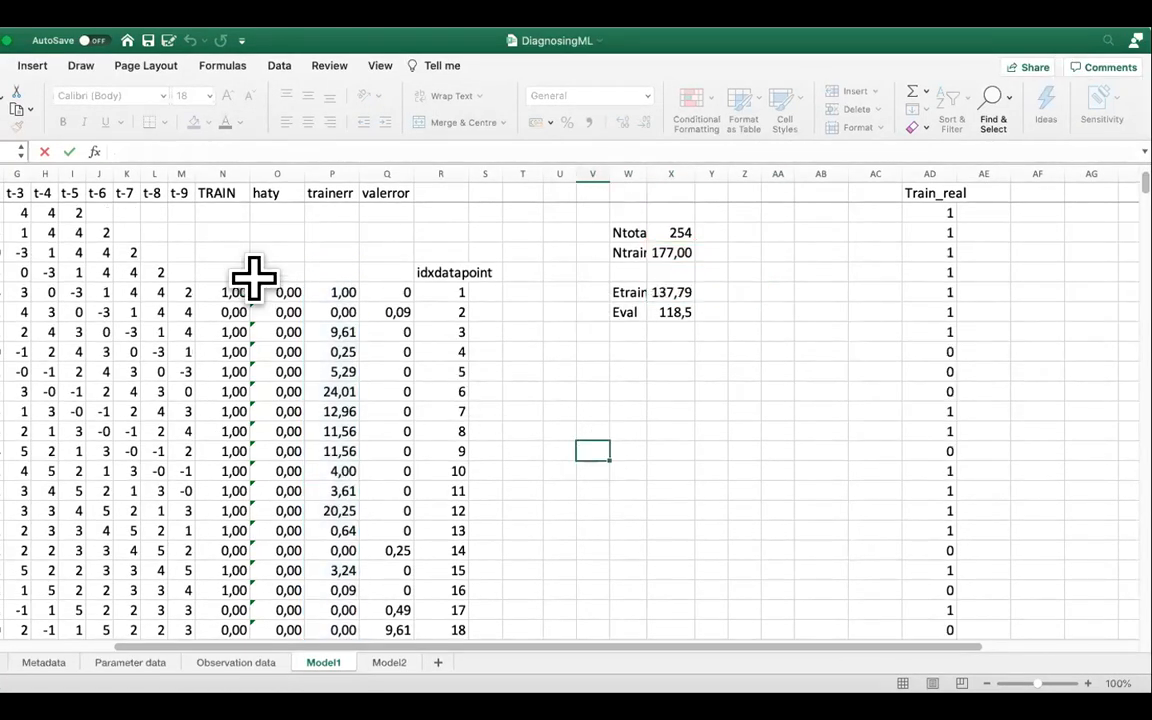
# Check the first TRAIN flag in N11 and the formula behind the total number of data points in X8
pyautogui.click(217, 271)
pyautogui.click(220, 288)
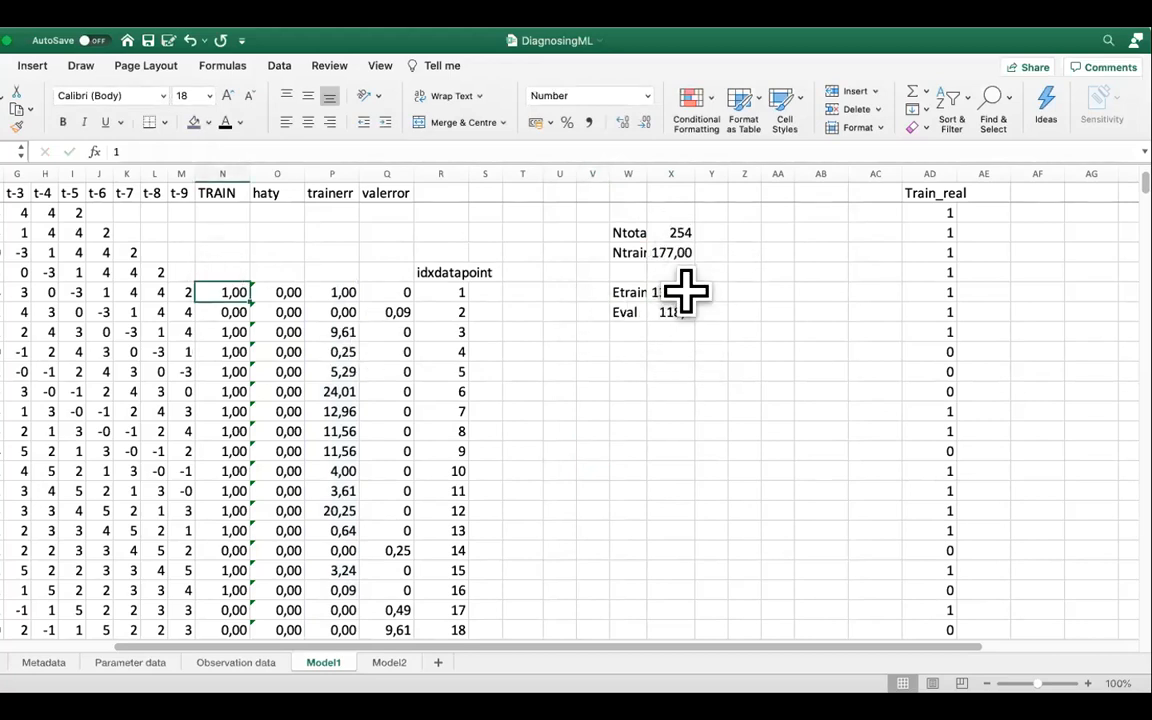
pyautogui.click(684, 233)
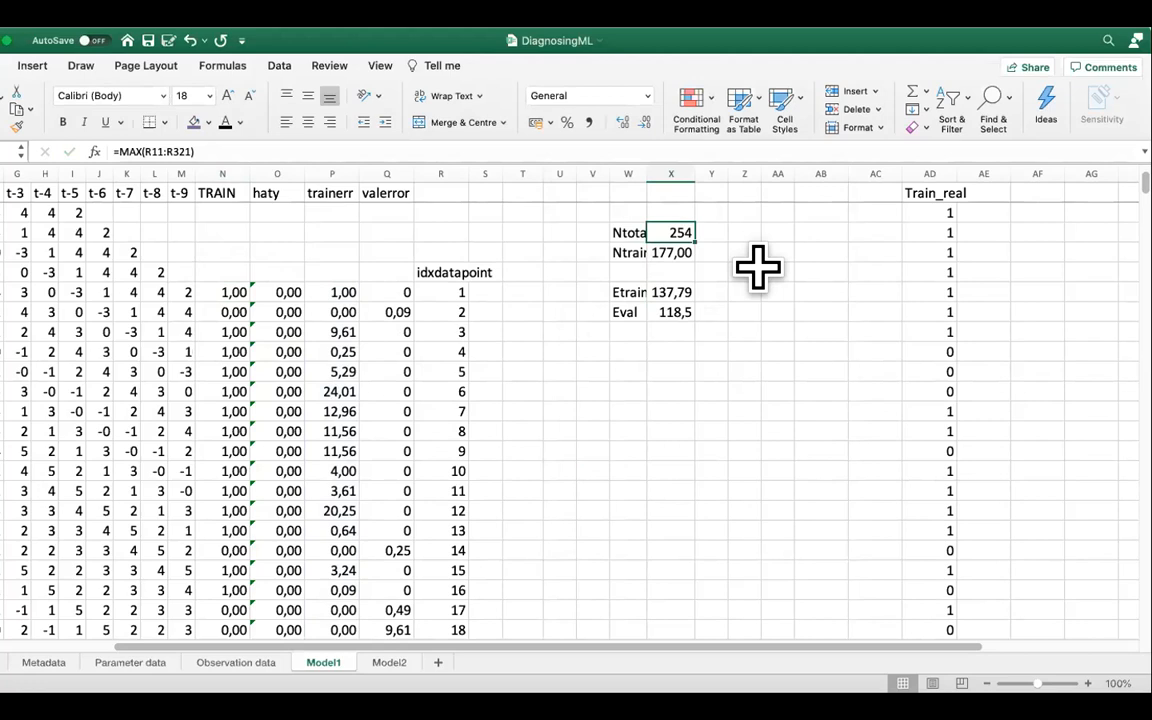
# Inspect the Eval formula in X12 along with the Ntrain cell X9 and the valerror column Q that it draws on
pyautogui.click(676, 311)
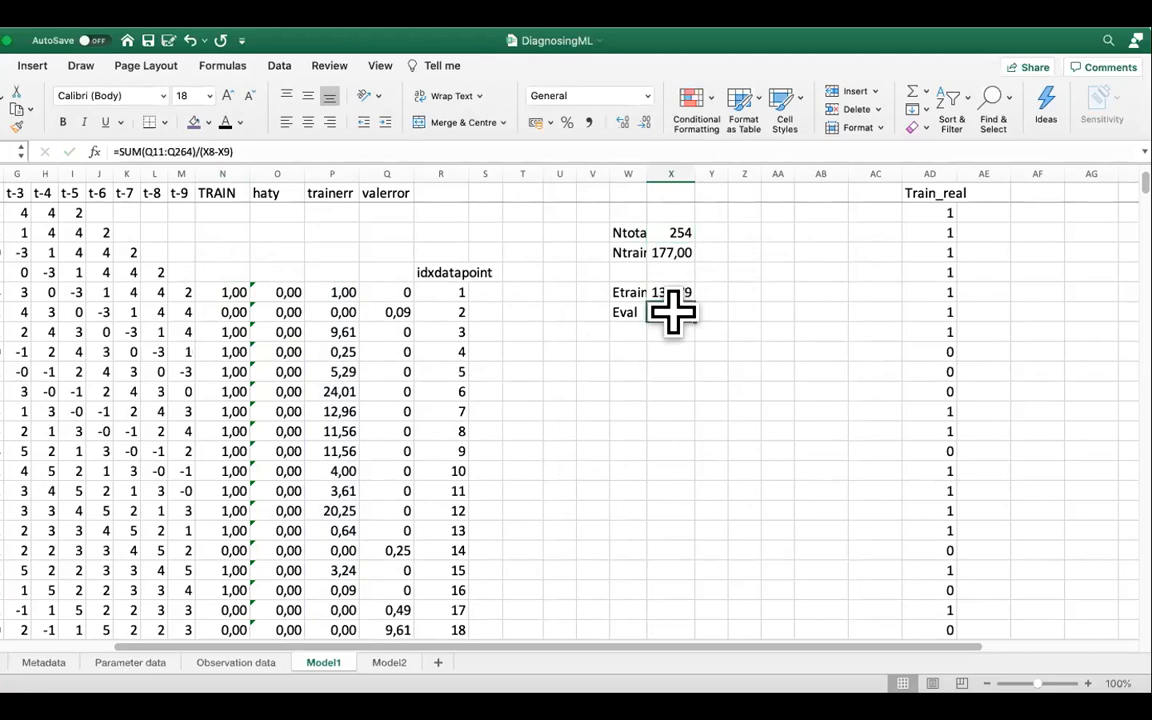
pyautogui.click(680, 250)
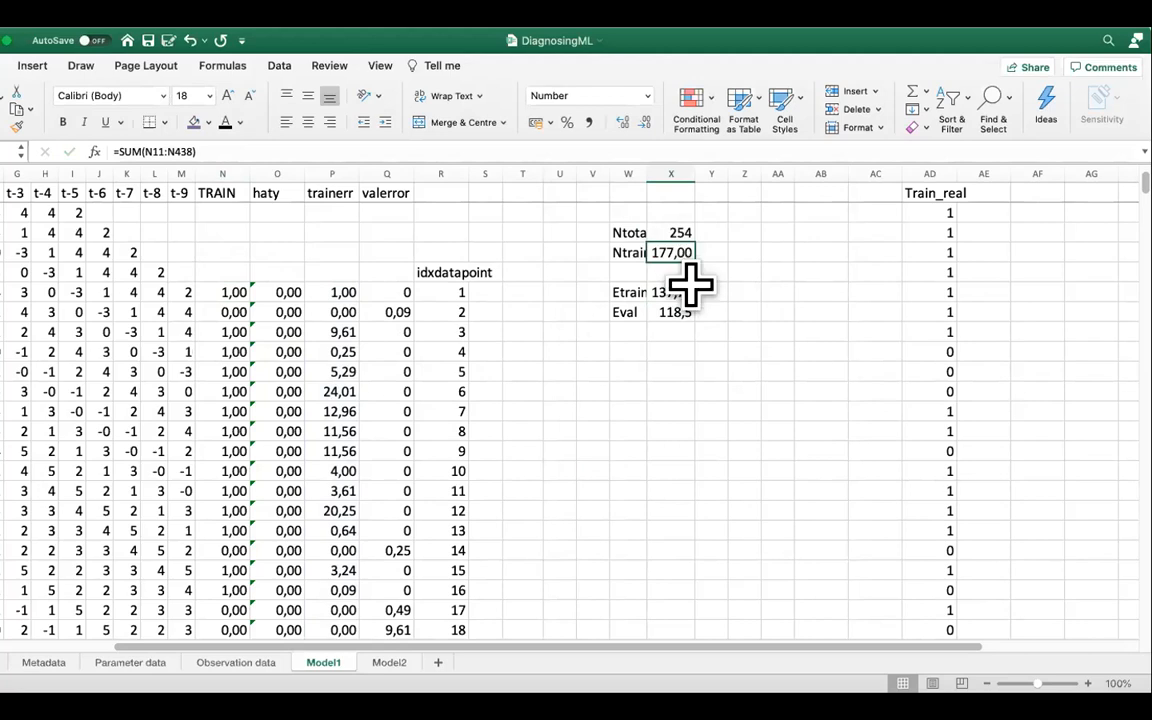
pyautogui.click(669, 311)
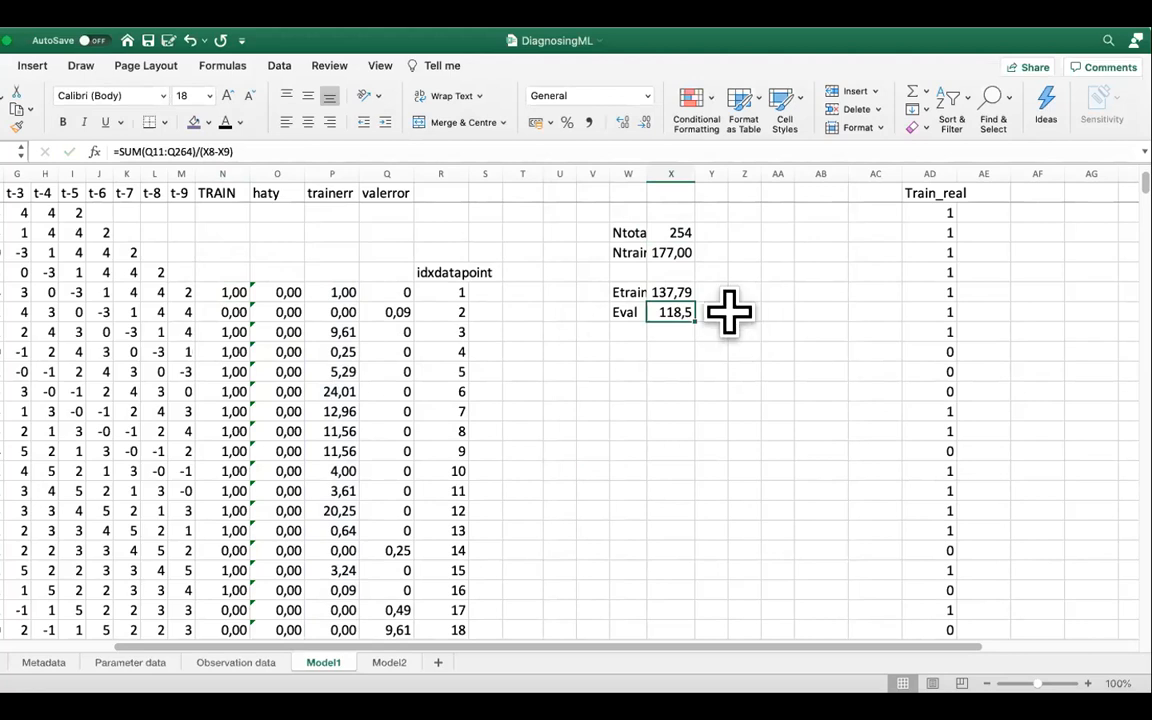
pyautogui.click(385, 176)
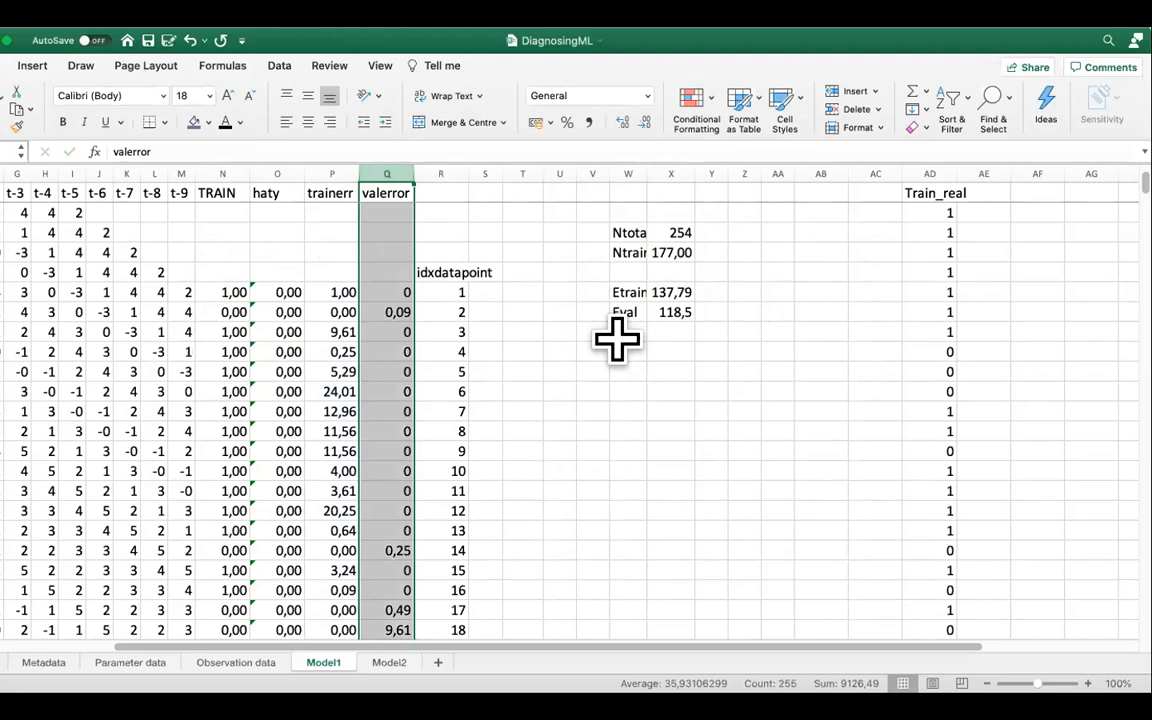
pyautogui.click(750, 405)
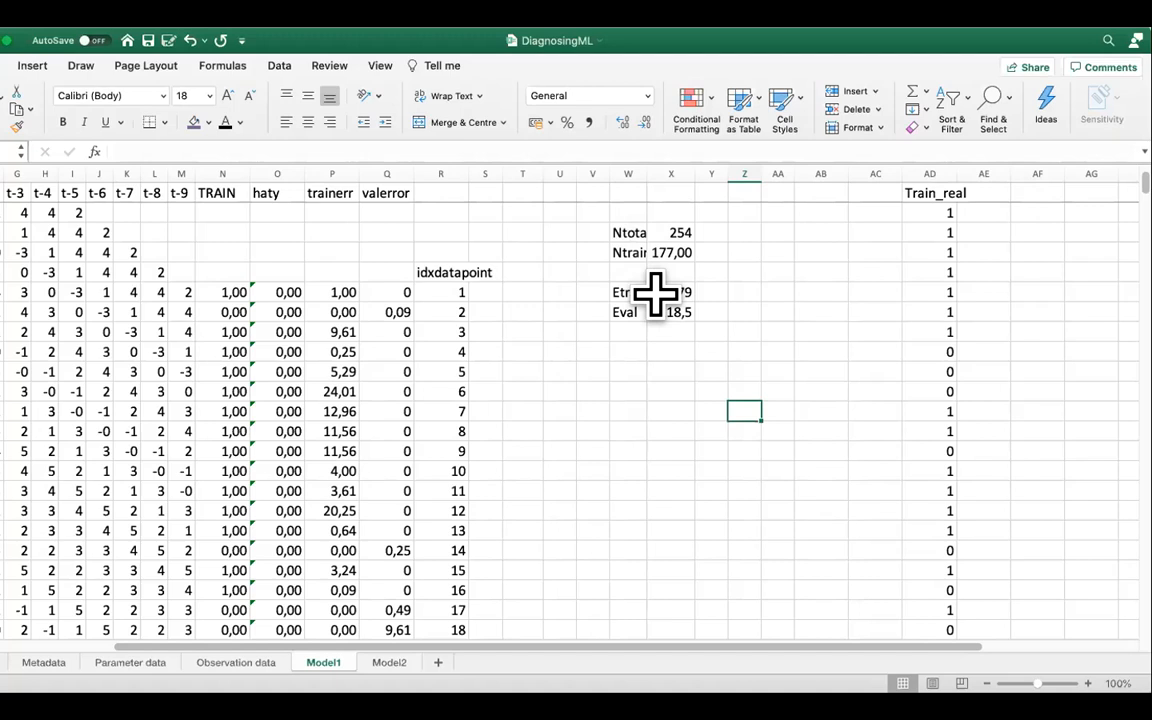
pyautogui.click(769, 337)
# Trace the D11 and O11 references of the trainerr formula in P11 to the label and the predicted haty value
pyautogui.click(330, 290)
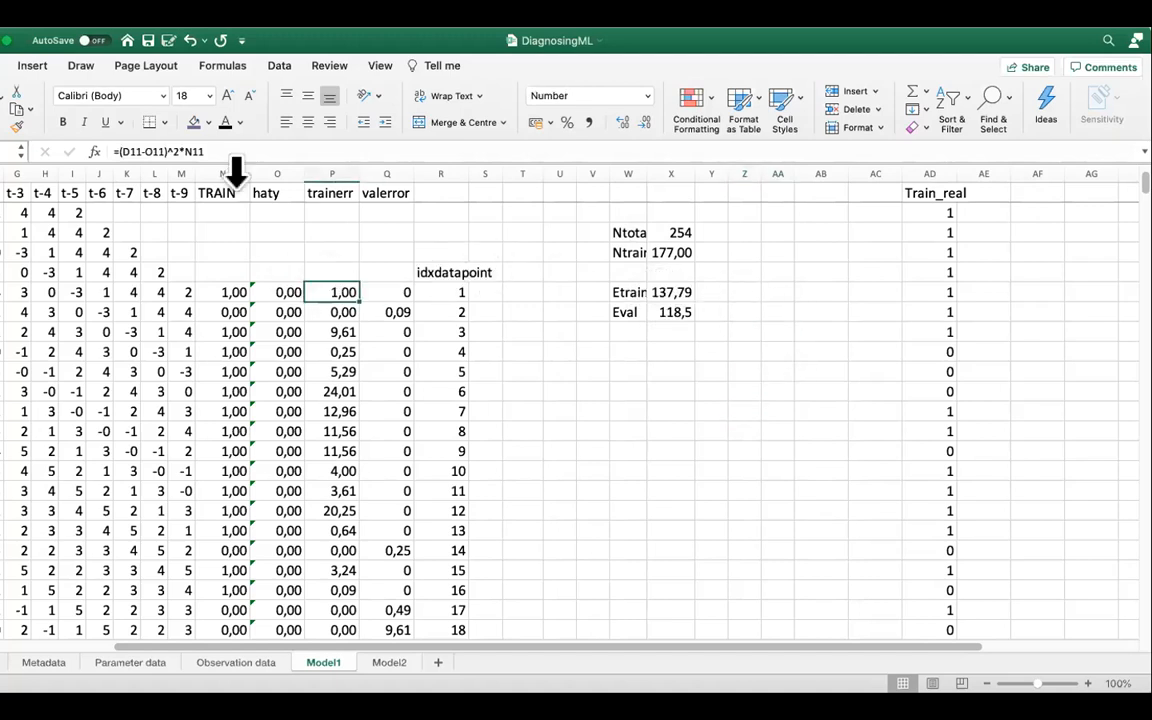
pyautogui.click(154, 151)
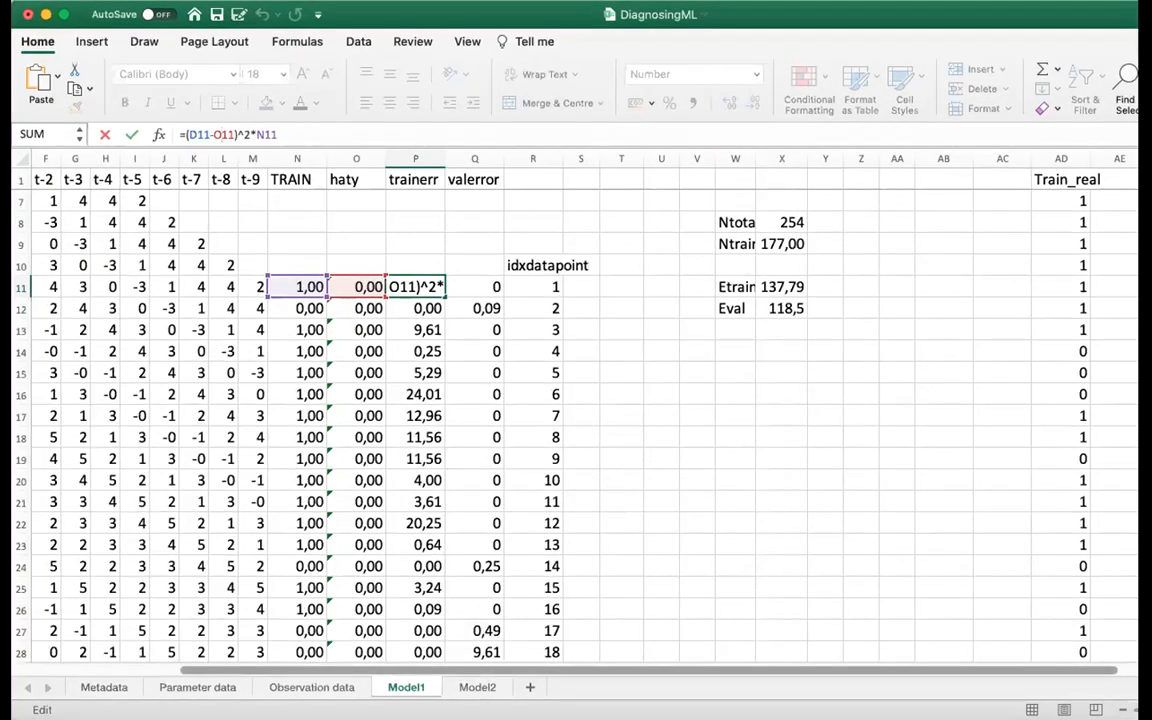
pyautogui.hscroll(-3, 432, 612)
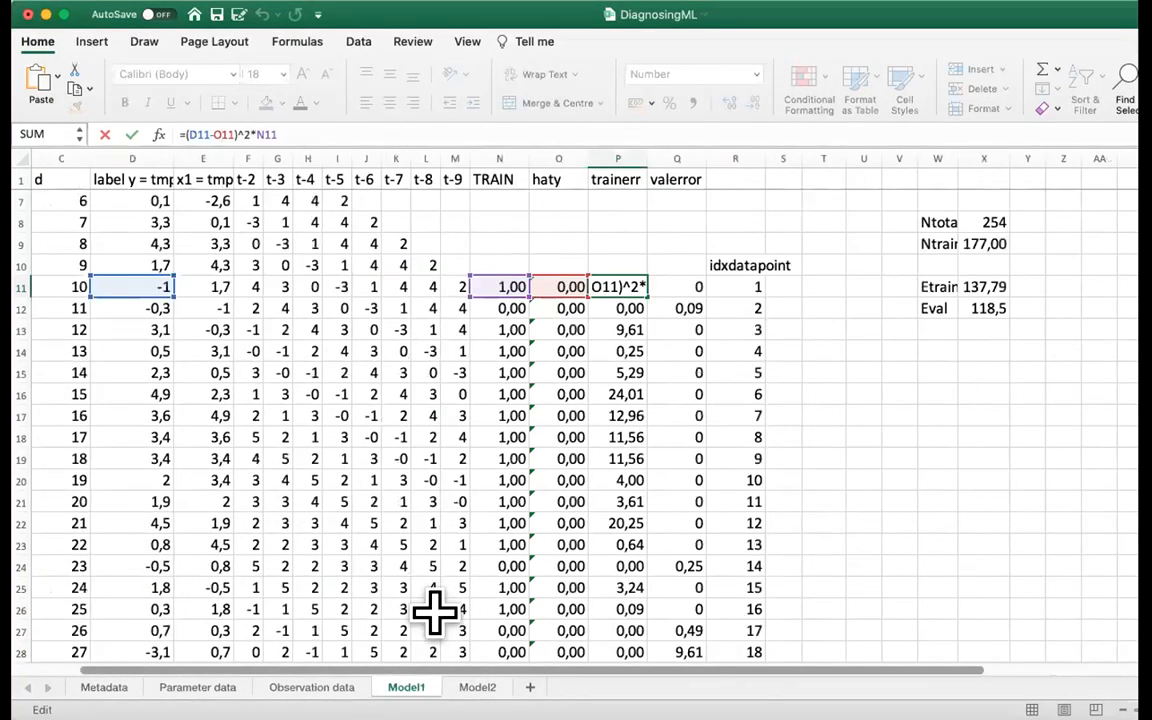
pyautogui.click(200, 133)
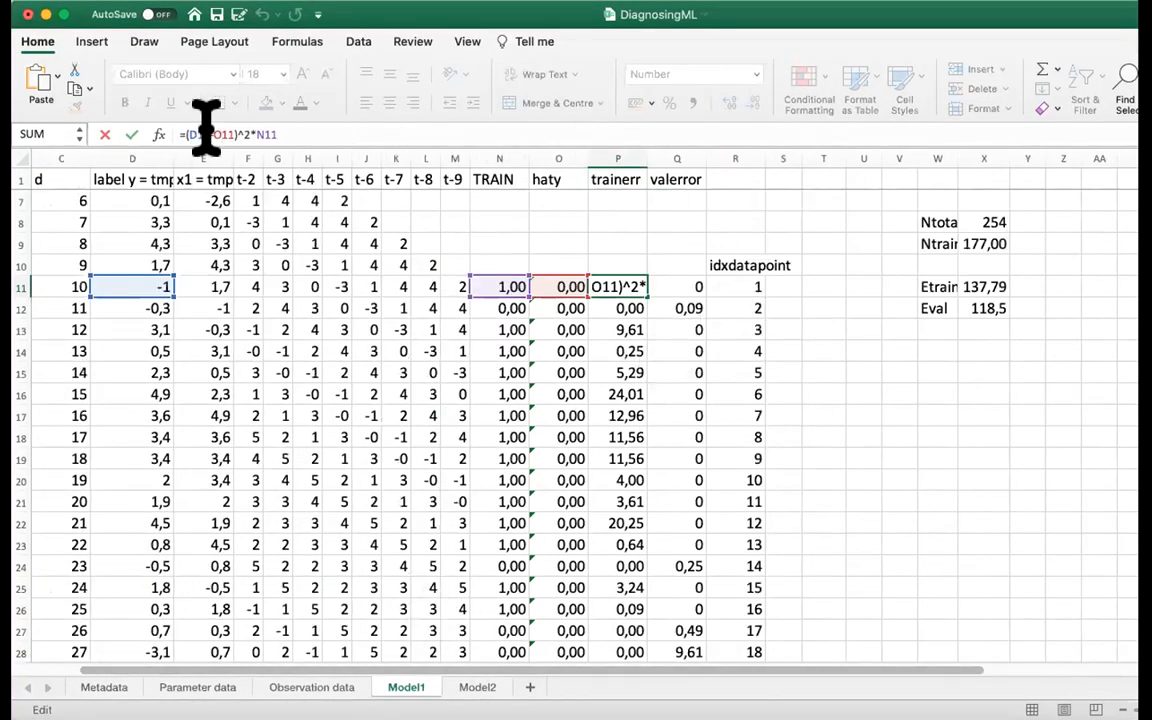
pyautogui.press('Right')
pyautogui.press('Right')
pyautogui.press('Right')
pyautogui.press('Right')
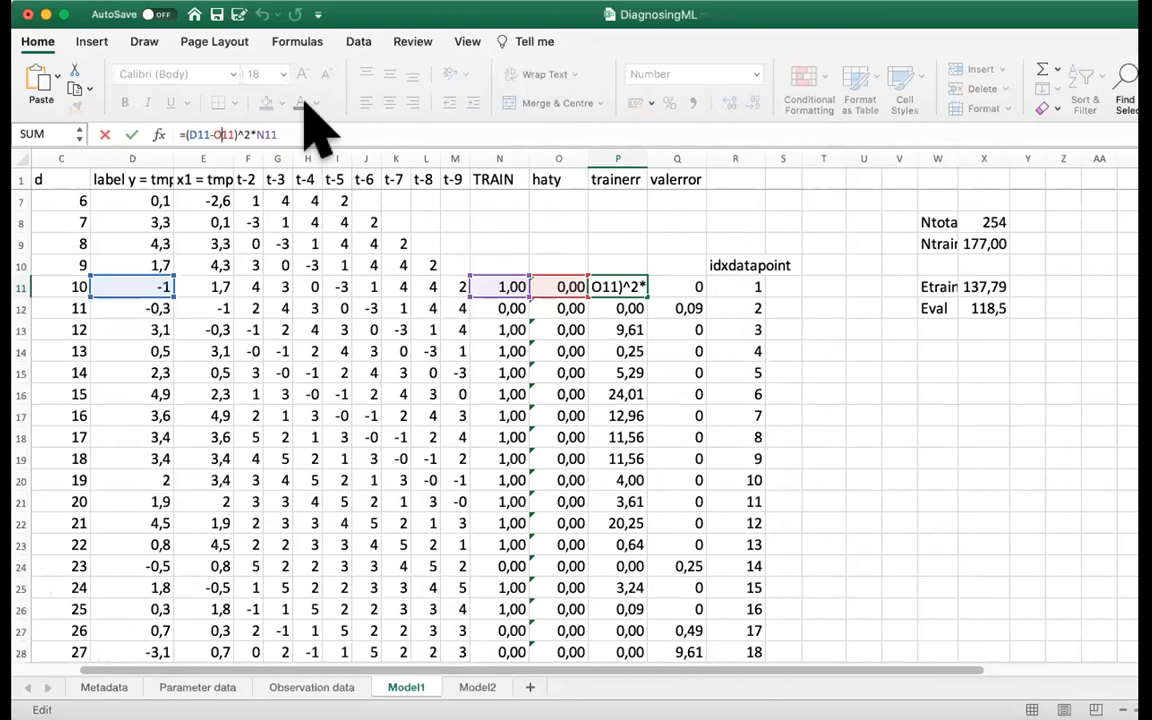
pyautogui.click(132, 277)
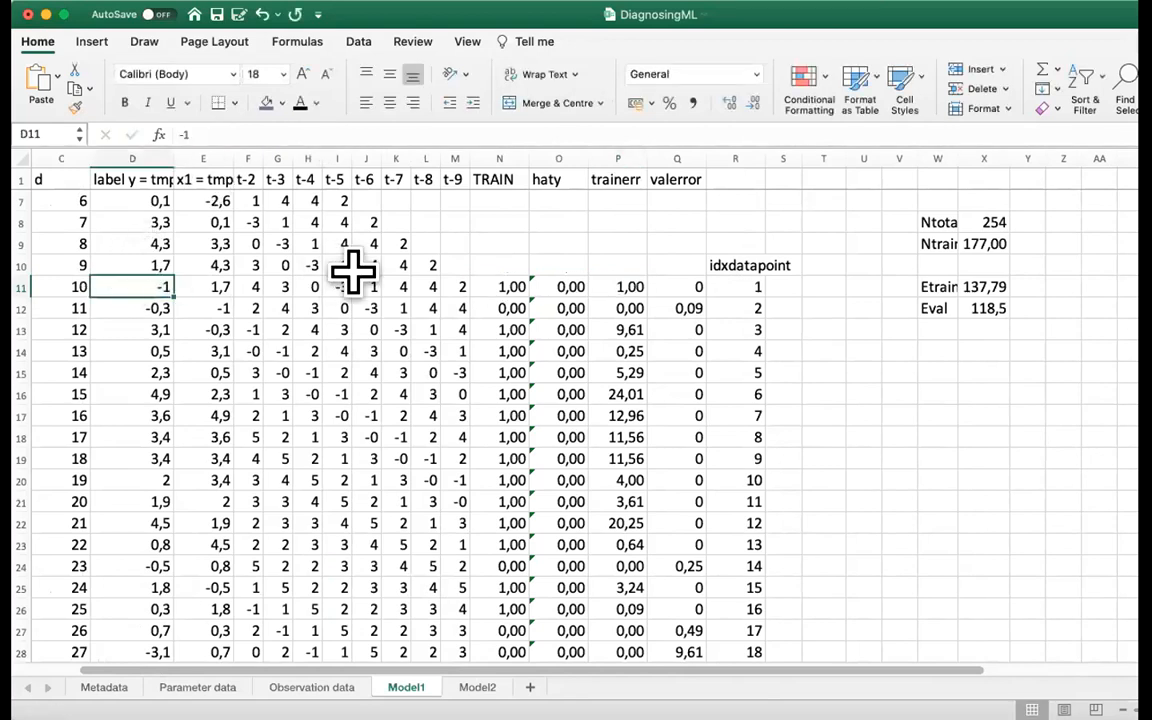
pyautogui.click(552, 284)
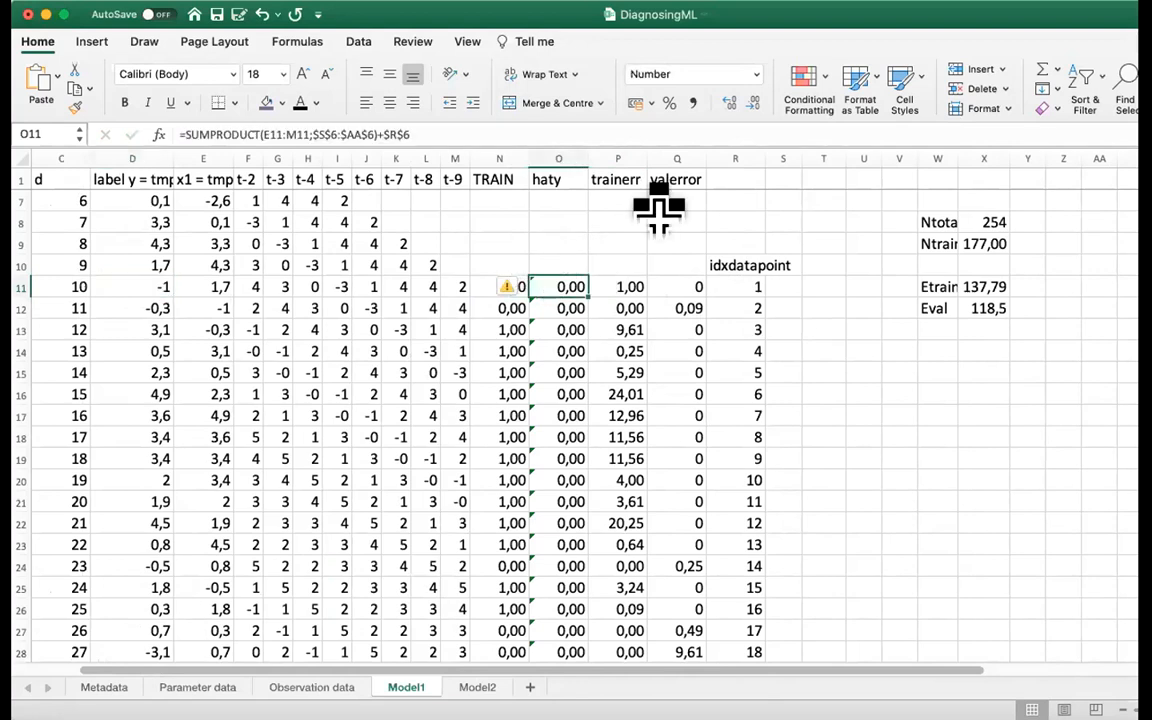
# Examine the squared difference (D11-O11)^2 and the N11 factor in the P11 formula, leaving it unchanged
pyautogui.click(620, 284)
pyautogui.click(244, 134)
pyautogui.moveTo(240, 134); pyautogui.dragTo(272, 128)
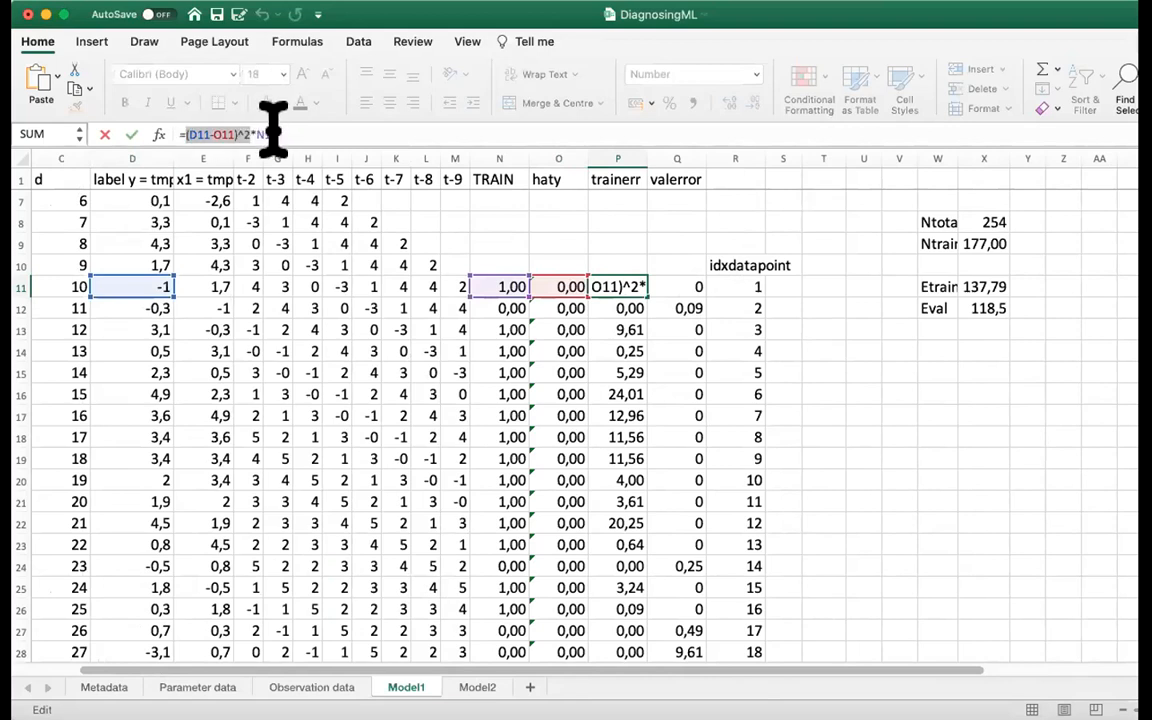
pyautogui.click(265, 130)
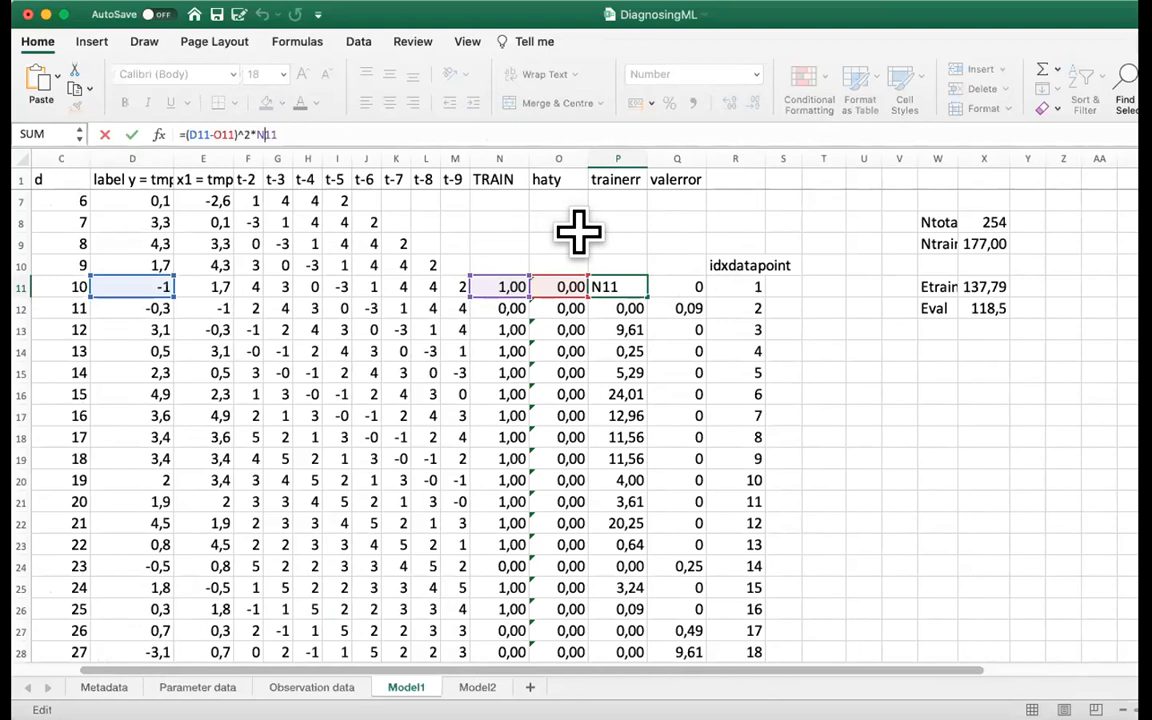
pyautogui.press('Tab')
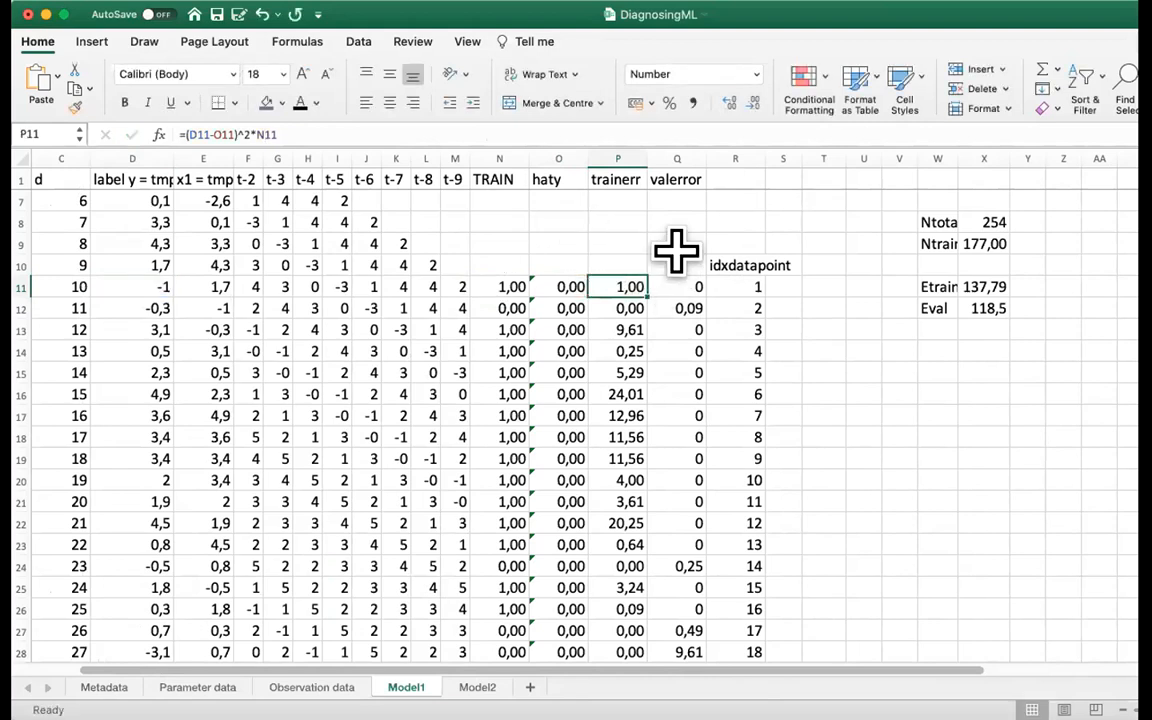
# Inspect the (1-N11) factor of the valerror formula in Q11 and the neighbouring valerror cells, without editing them
pyautogui.click(290, 128)
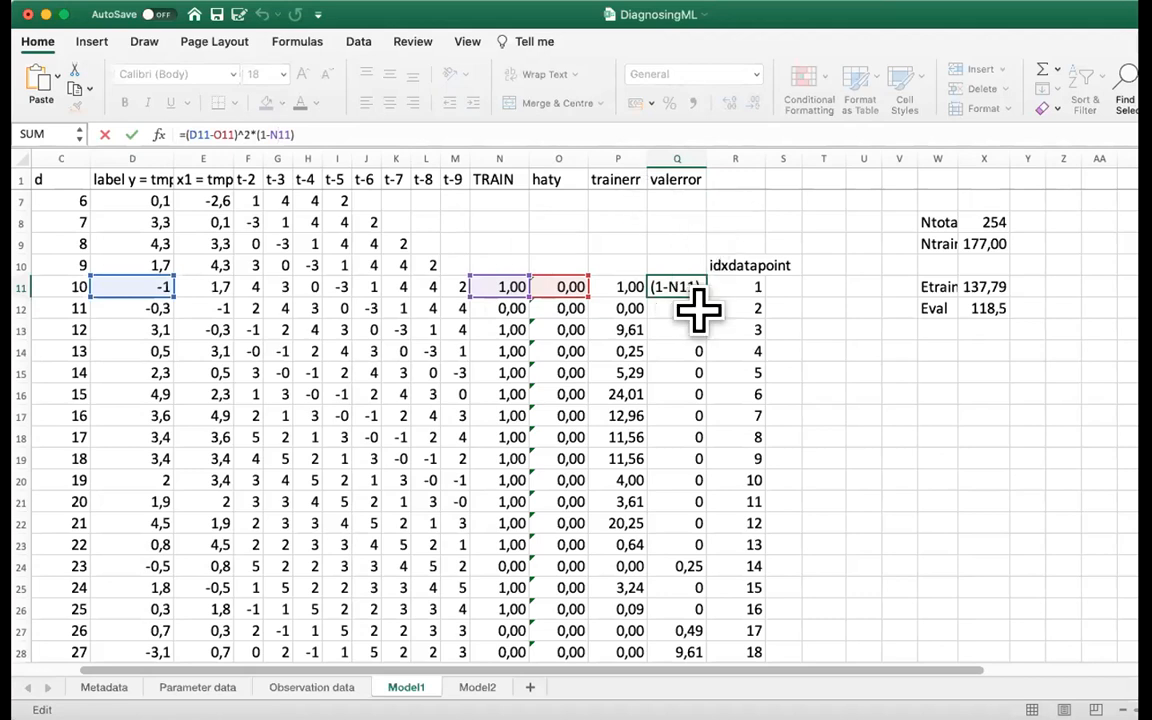
pyautogui.press('Escape')
pyautogui.press('Return')
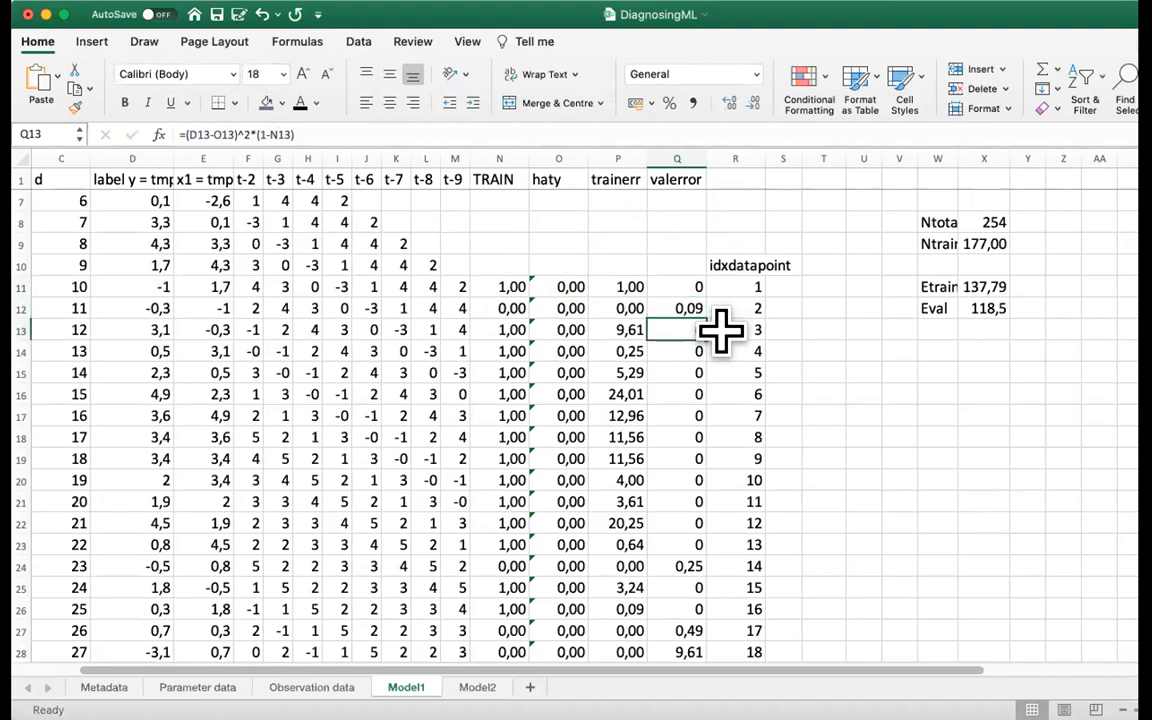
pyautogui.press('Up')
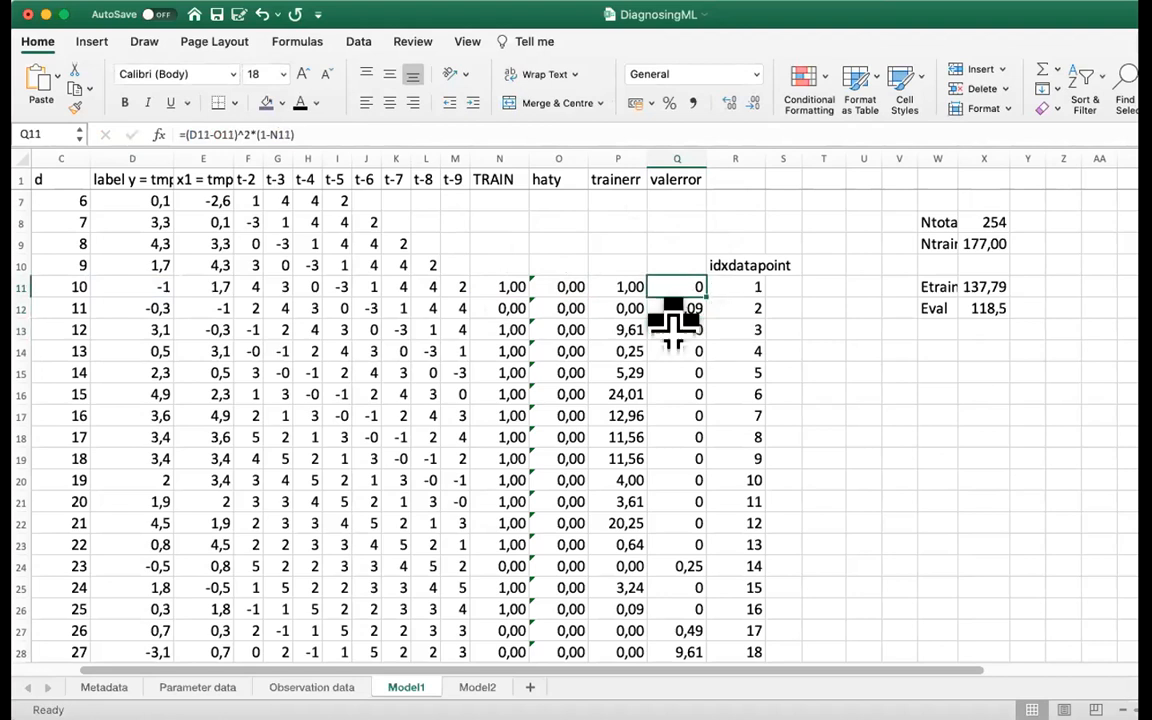
# Trace the trainerr range P11:P264 and the X9 divisor in the Etrain formula in X11, leaving the formula unchanged
pyautogui.doubleClick(980, 12)
pyautogui.click(849, 289)
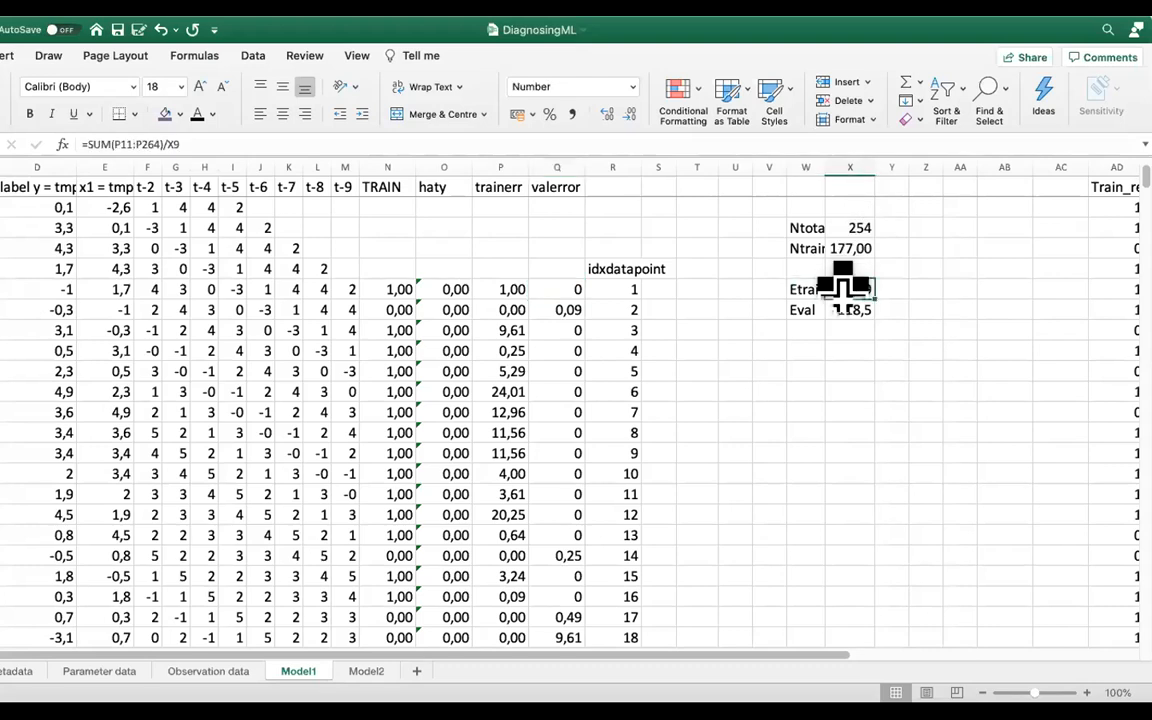
pyautogui.click(137, 144)
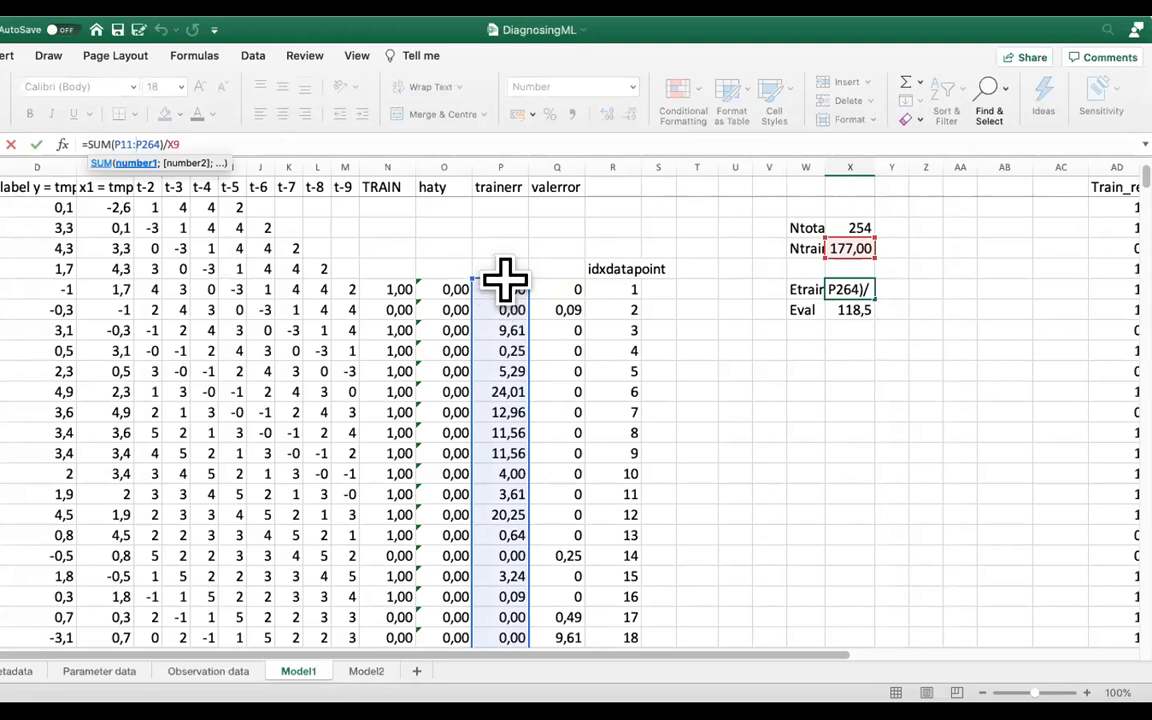
pyautogui.press('Return')
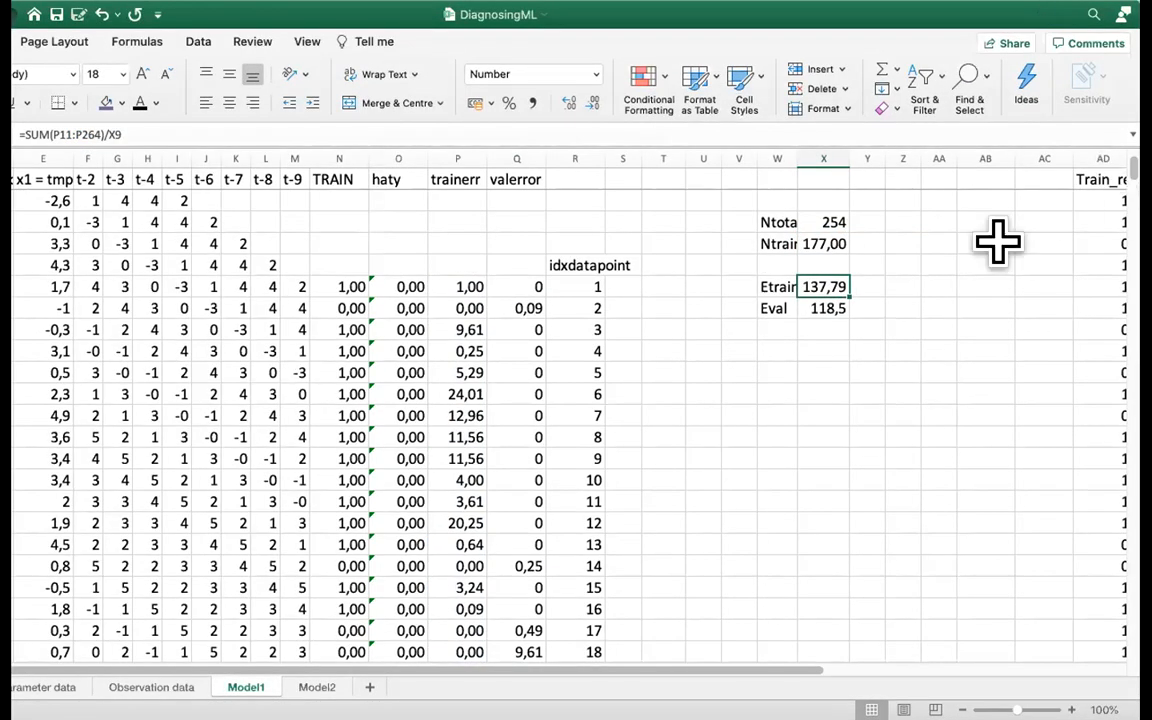
# Locate the model weights above the error summary and examine each one from w0 in R6 to w9 in AA6
pyautogui.click(941, 265)
pyautogui.press('Up')
pyautogui.press('Up')
pyautogui.press('Up')
pyautogui.press('Up')
pyautogui.press('Up')
pyautogui.press('Up')
pyautogui.press('Up')
pyautogui.press('Up')
pyautogui.press('Up')
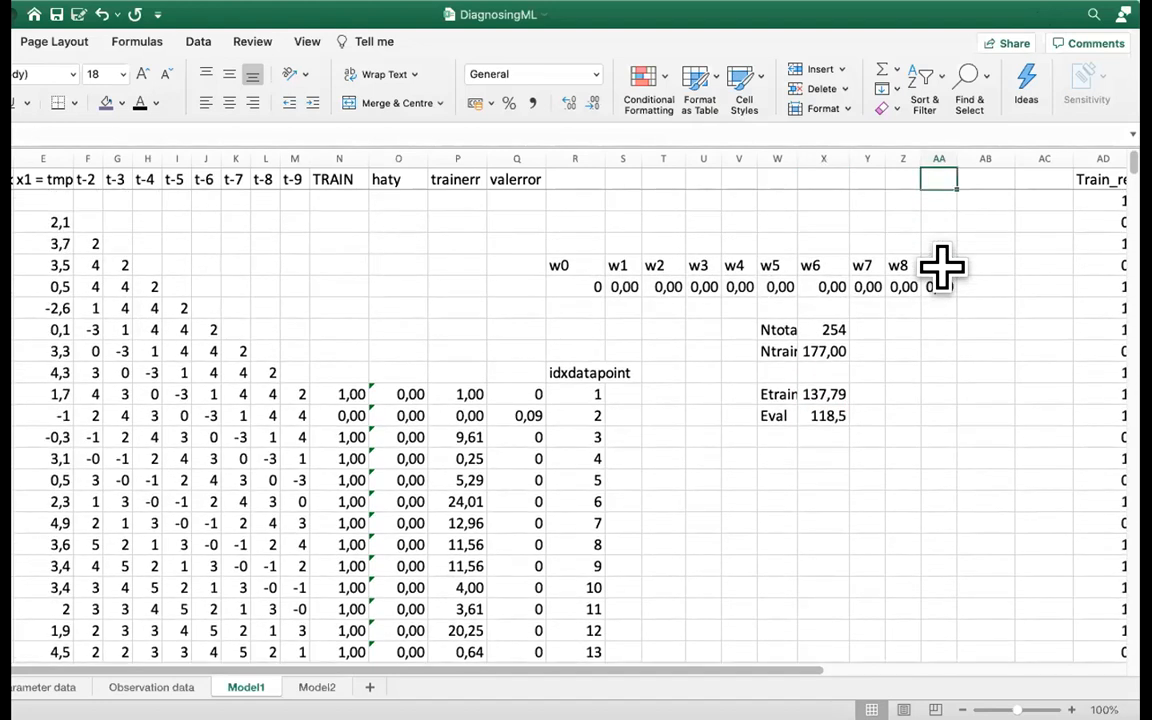
pyautogui.click(569, 281)
pyautogui.press('Right')
pyautogui.press('Right')
pyautogui.press('Right')
pyautogui.press('Right')
pyautogui.press('Right')
pyautogui.press('Right')
pyautogui.press('Right')
pyautogui.press('Right')
pyautogui.press('Right')
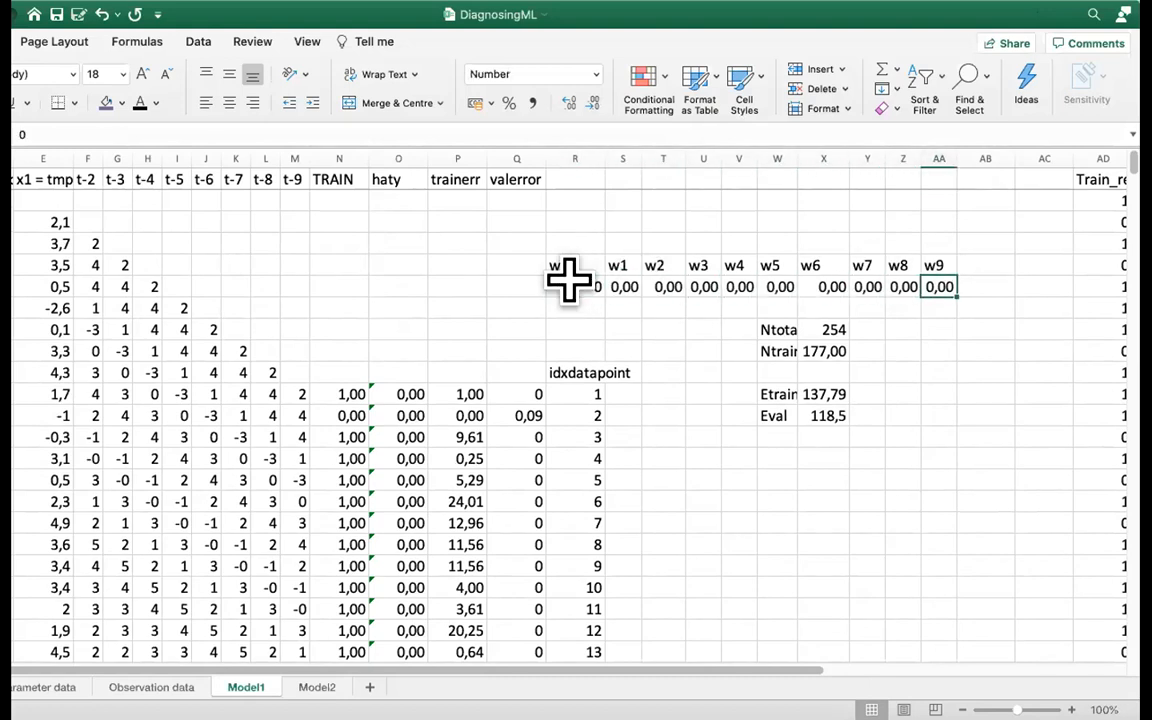
# Return to w0 in R6 and go through the weights in row 6 once more, moving back towards w4
pyautogui.click(569, 281)
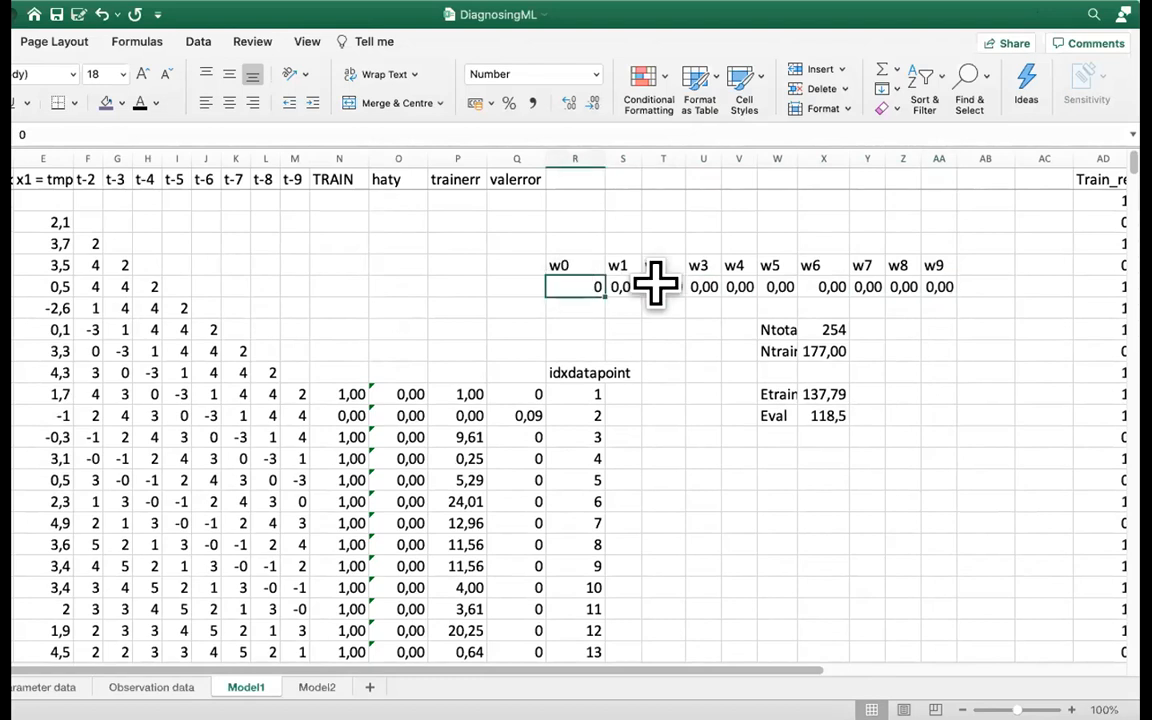
pyautogui.press('Right')
pyautogui.press('Right')
pyautogui.press('Right')
pyautogui.press('Right')
pyautogui.press('Right')
pyautogui.press('Right')
pyautogui.press('Right')
pyautogui.press('Right')
pyautogui.press('Right')
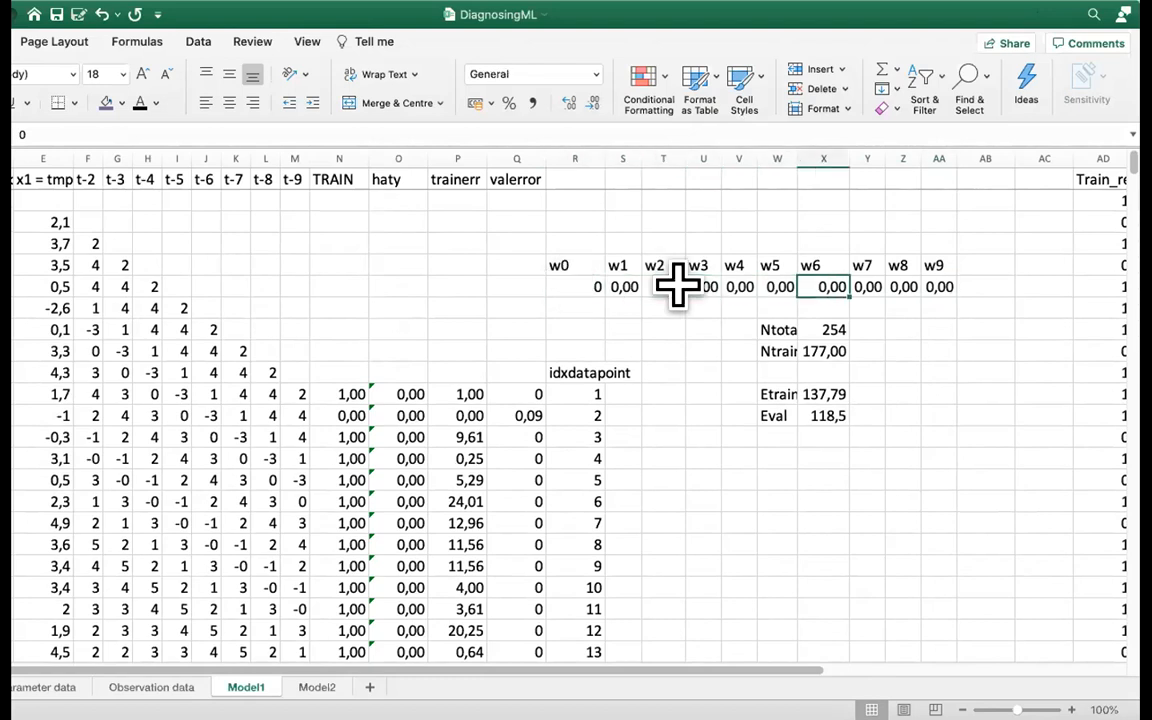
pyautogui.press('Left')
pyautogui.press('Left')
pyautogui.press('Left')
pyautogui.press('Left')
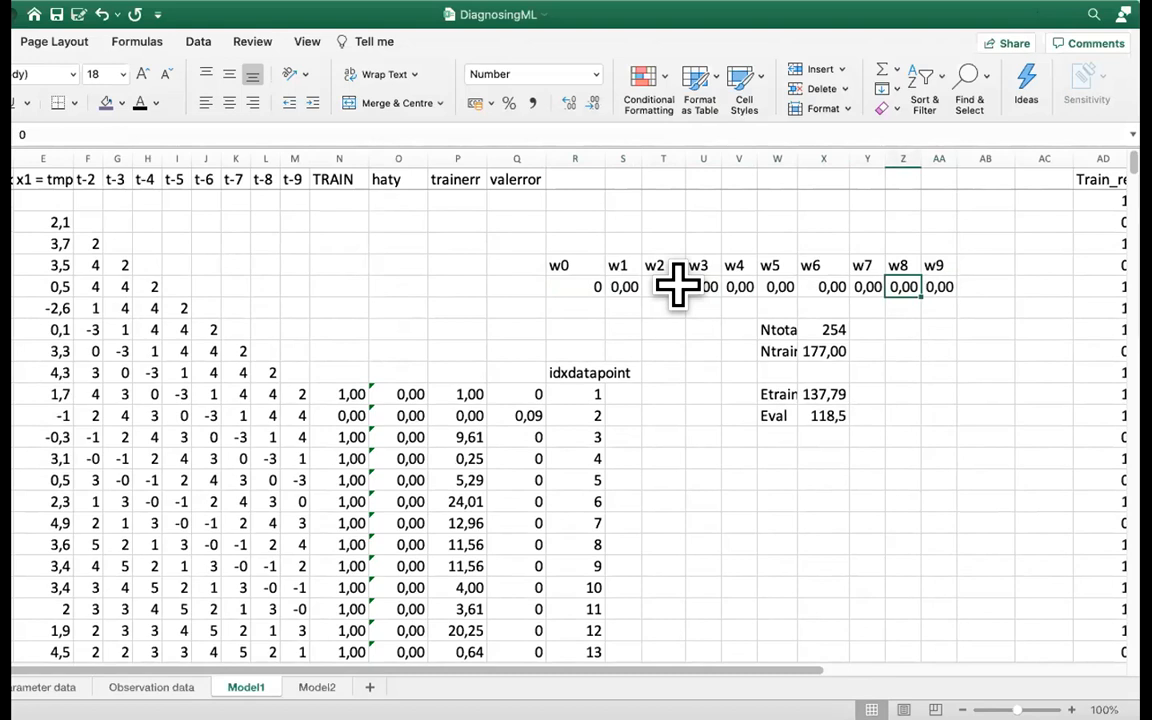
pyautogui.press('Left')
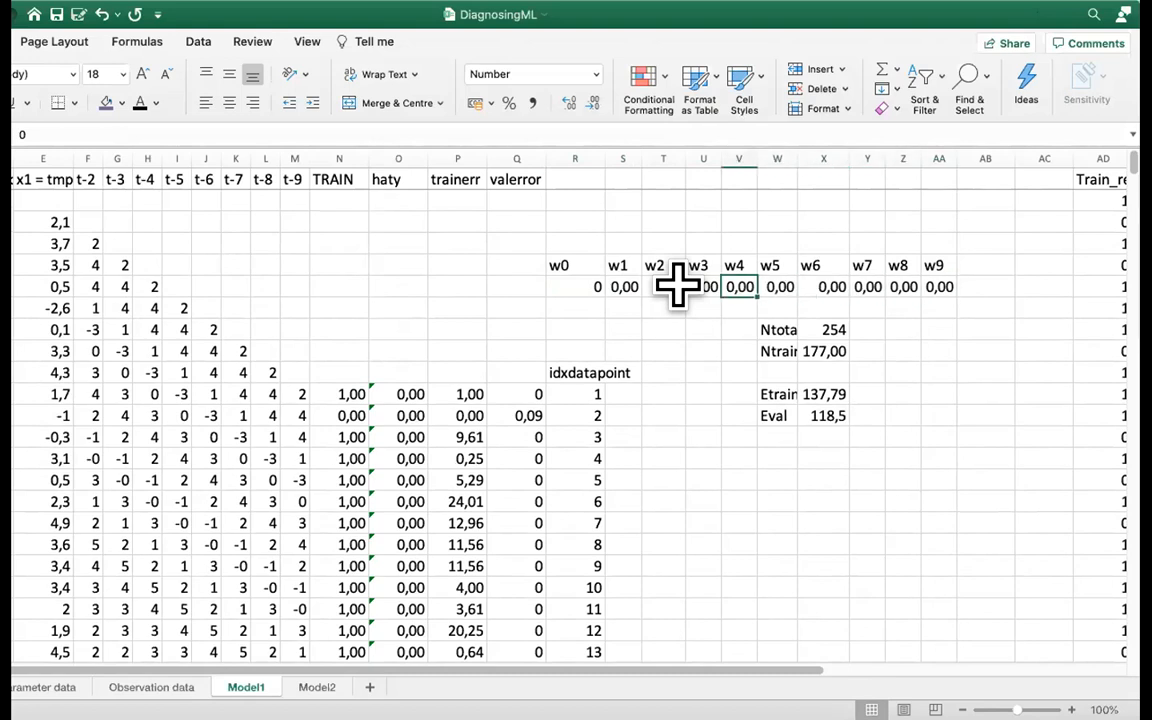
# Set weight w6 in X6 to 10 and widen column X so the Etrain and Eval values display in full
pyautogui.click(926, 516)
pyautogui.click(826, 286)
pyautogui.write('10')
pyautogui.press('Return')
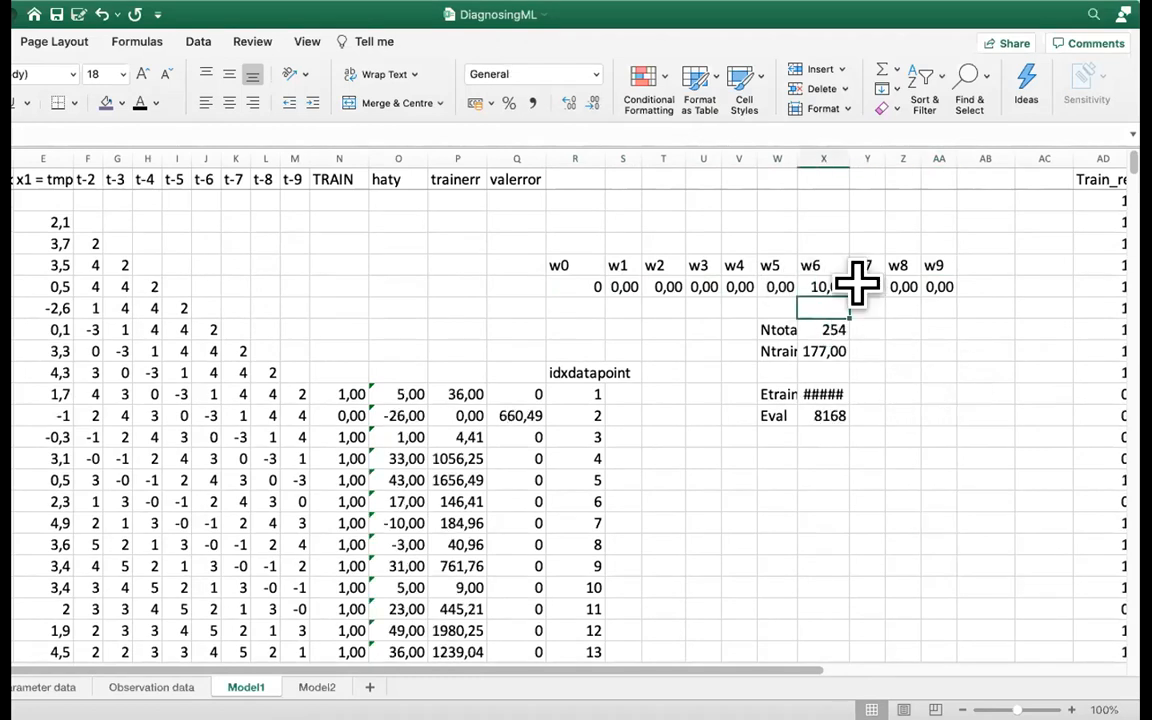
pyautogui.moveTo(849, 158); pyautogui.dragTo(895, 160)
# Reset weight w6 in X6 to 0 and set weight w4 in V6 to 1
pyautogui.doubleClick(853, 277)
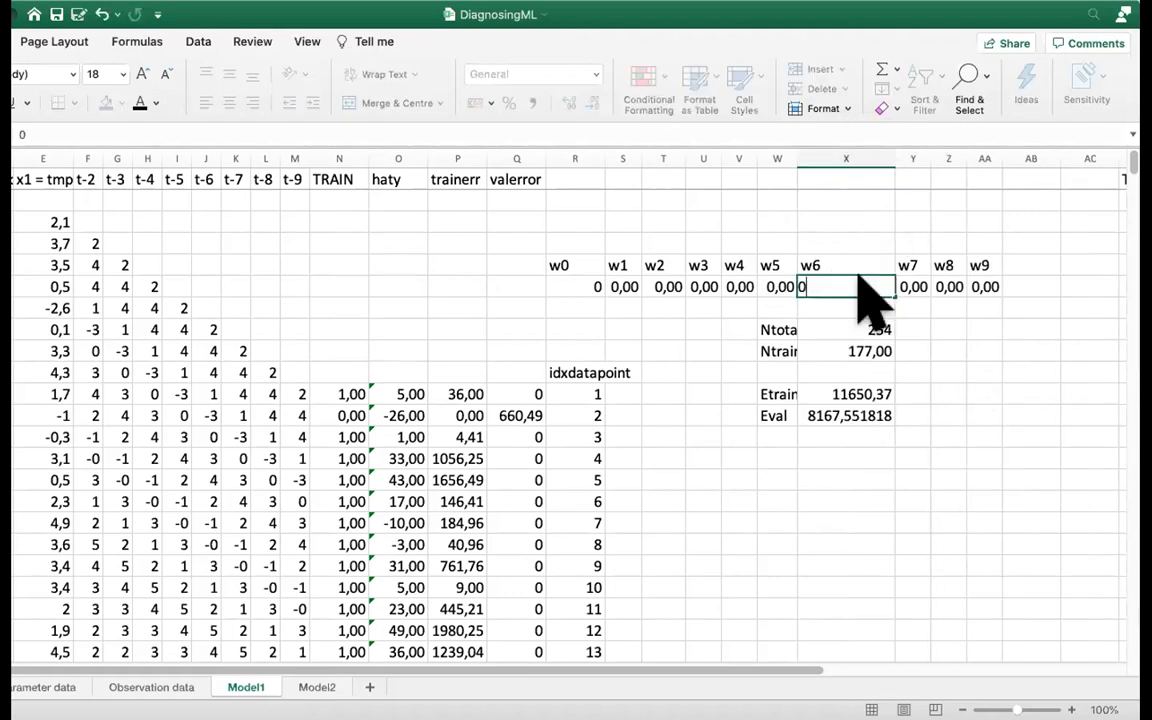
pyautogui.press('Return')
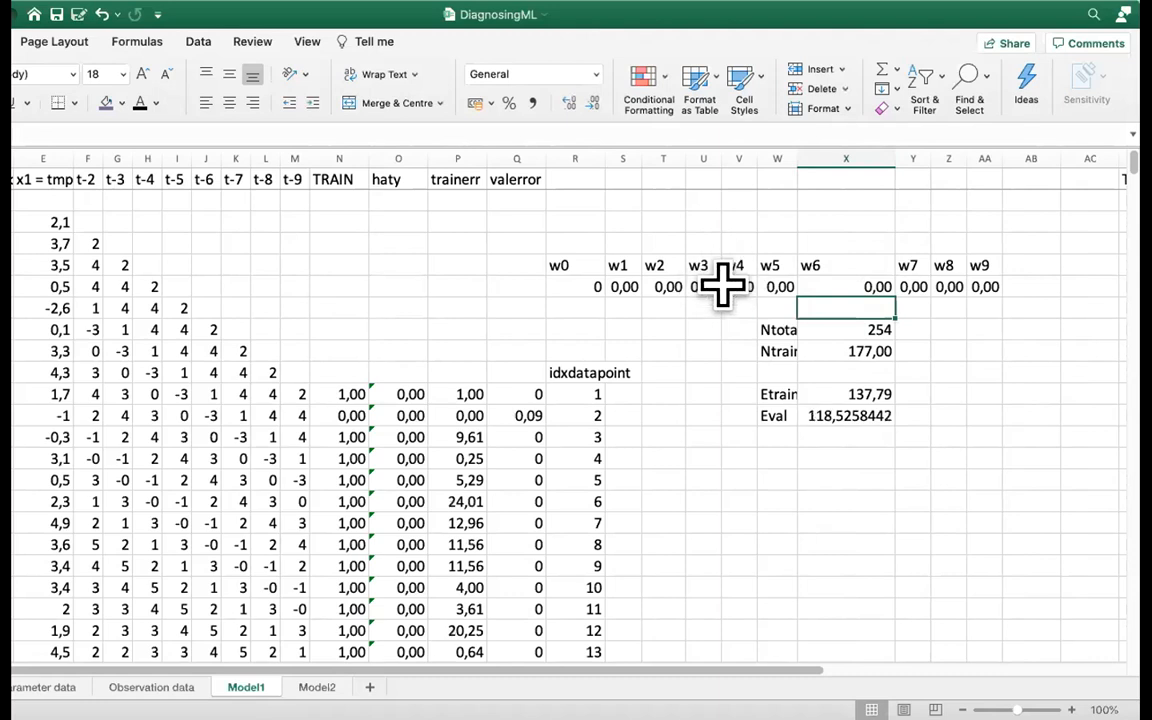
pyautogui.click(735, 286)
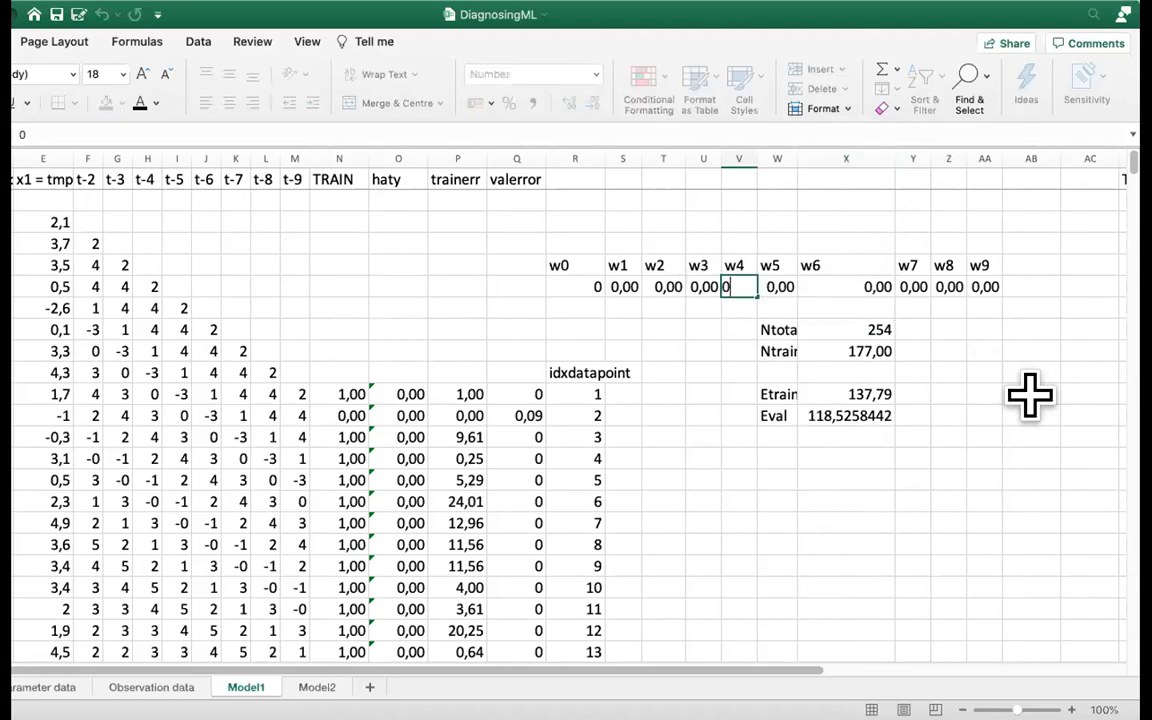
pyautogui.press('Return')
pyautogui.click(738, 284)
pyautogui.doubleClick(732, 279)
pyautogui.write('1')
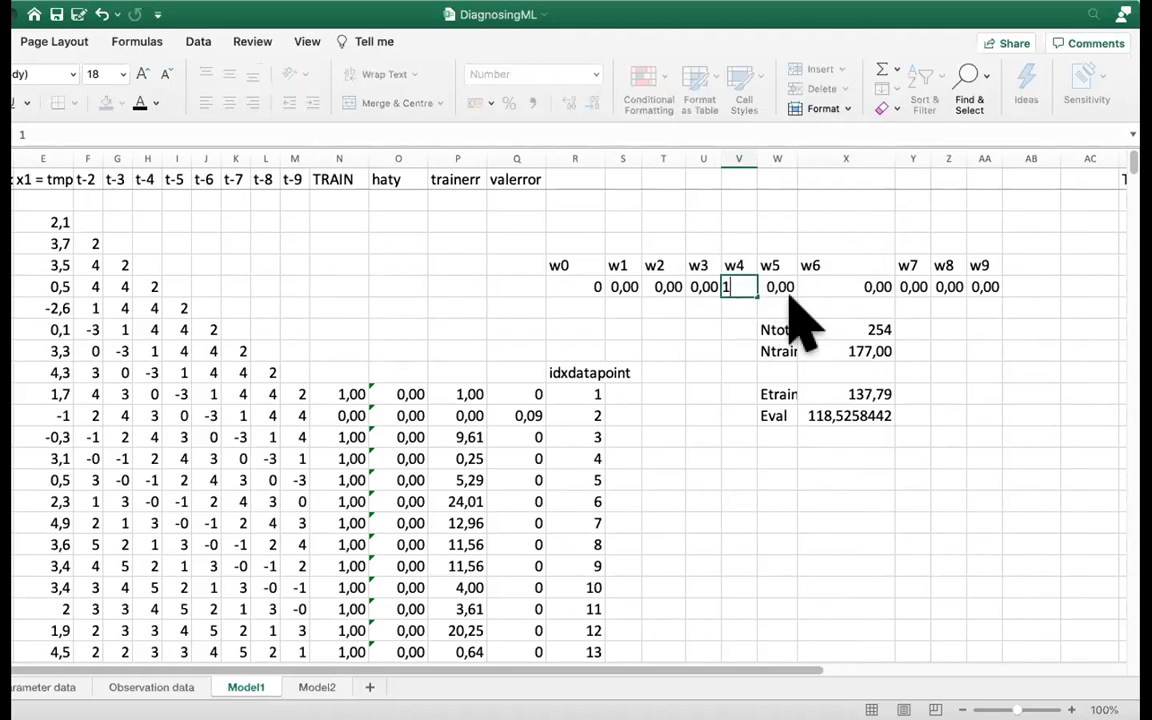
pyautogui.press('Return')
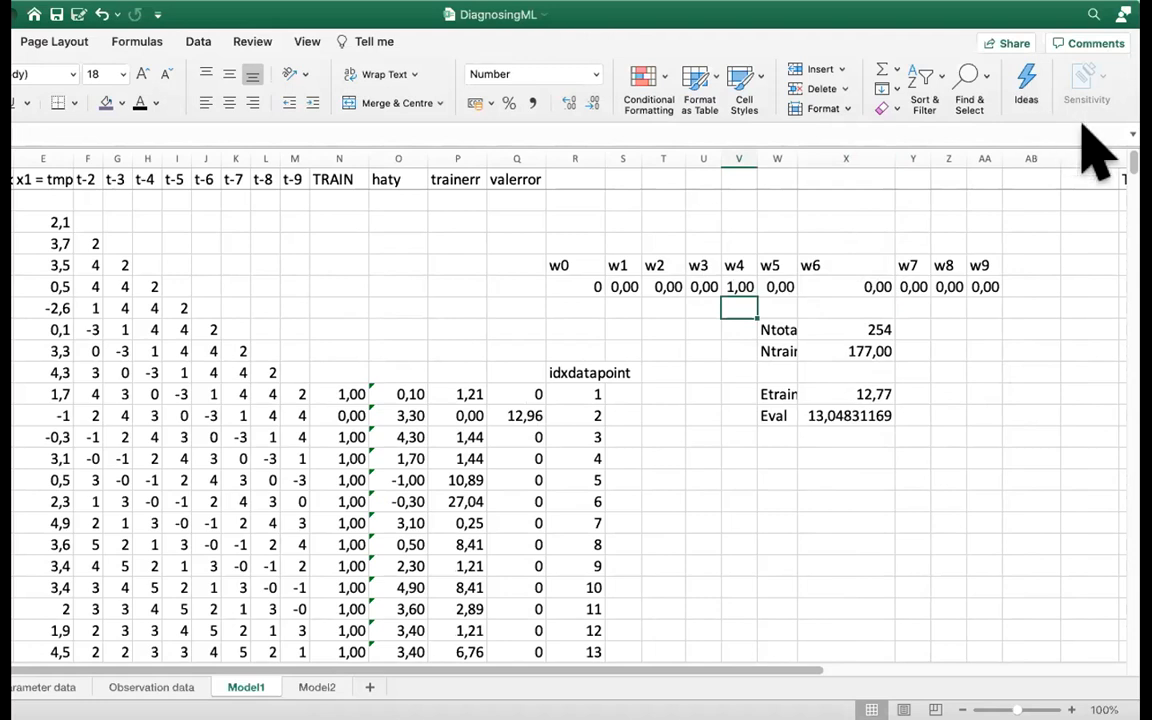
# Set weight w2 in T6 to 1 to test its effect on the training and validation errors
pyautogui.click(666, 288)
pyautogui.write('1')
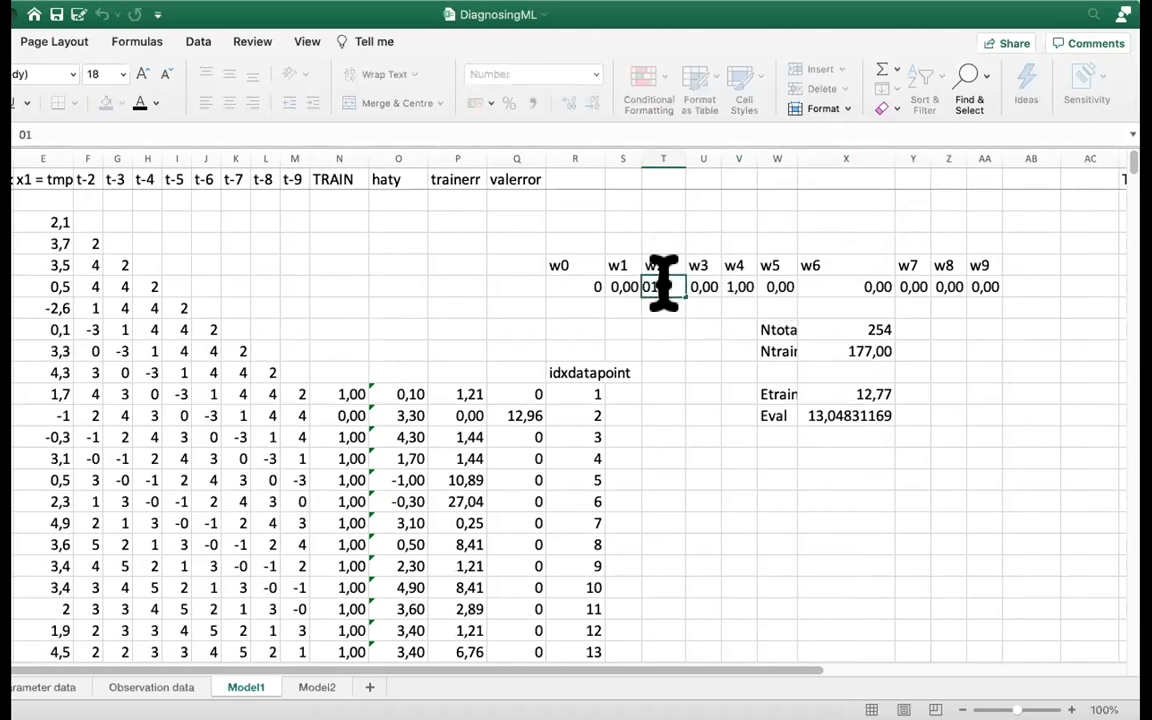
pyautogui.press('Return')
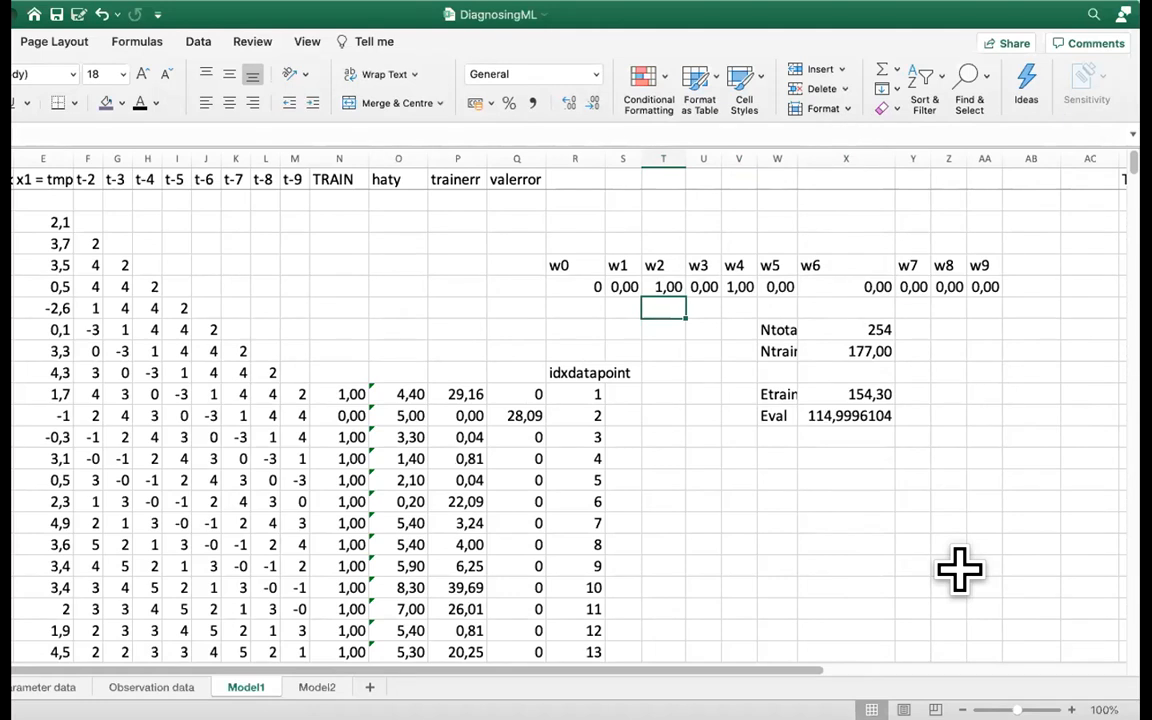
pyautogui.click(665, 287)
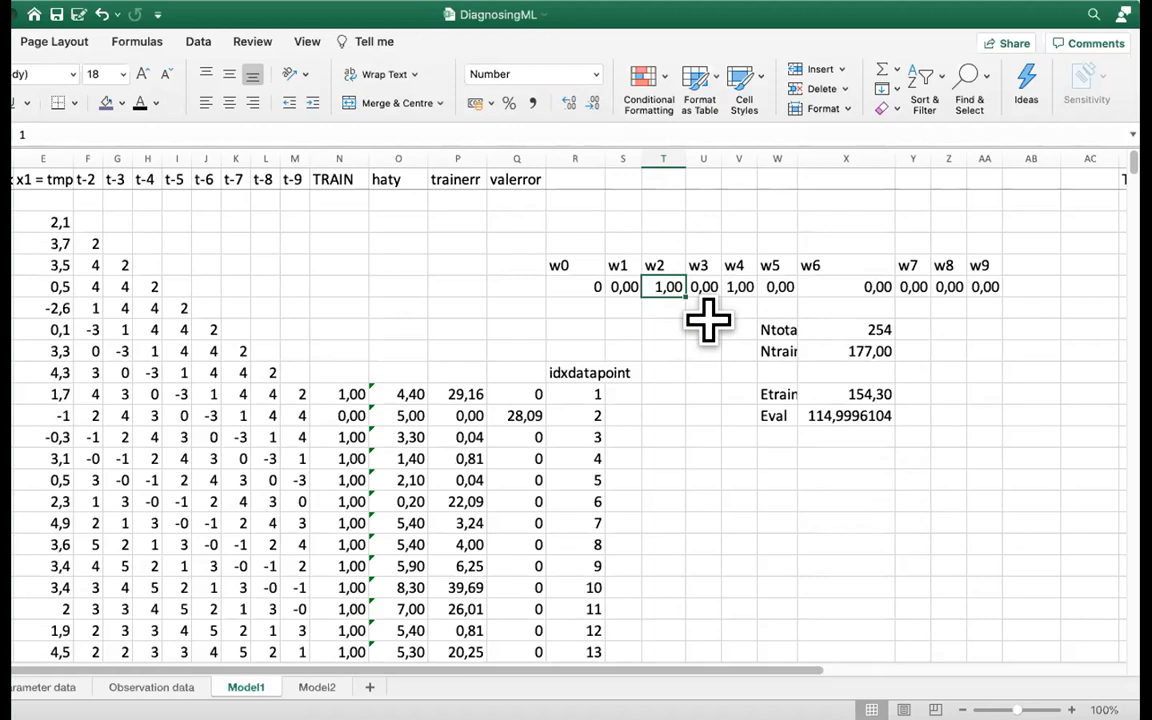
pyautogui.click(843, 500)
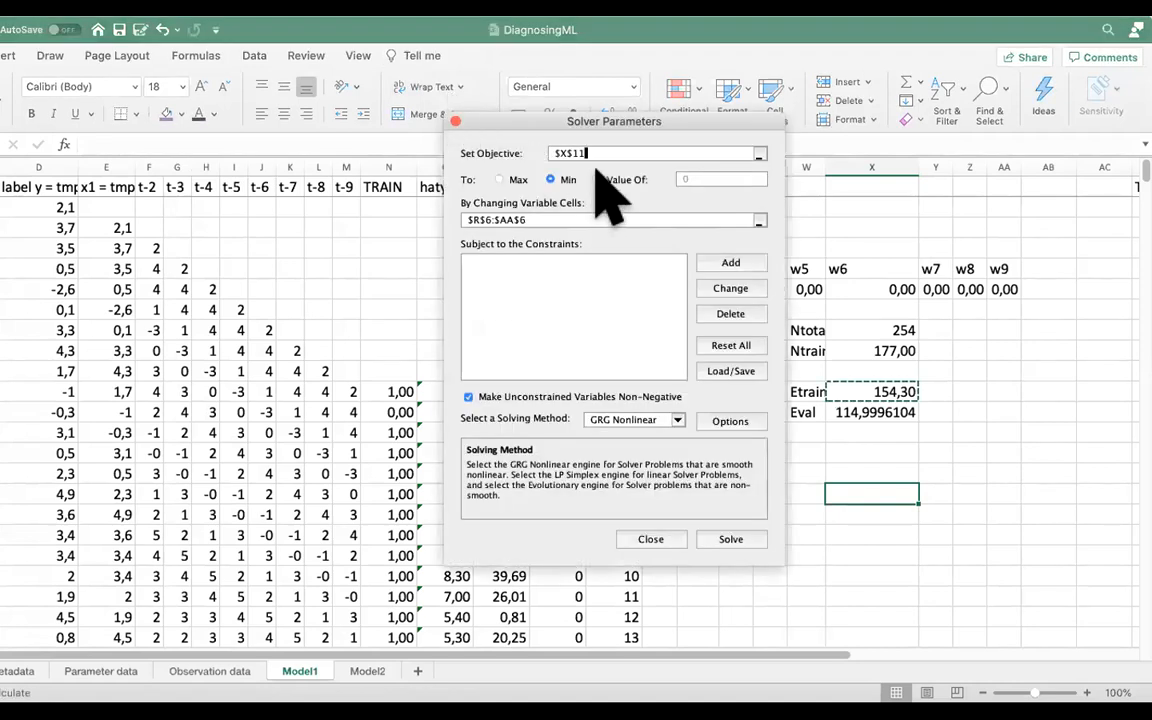
pyautogui.moveTo(712, 116); pyautogui.dragTo(420, 109)
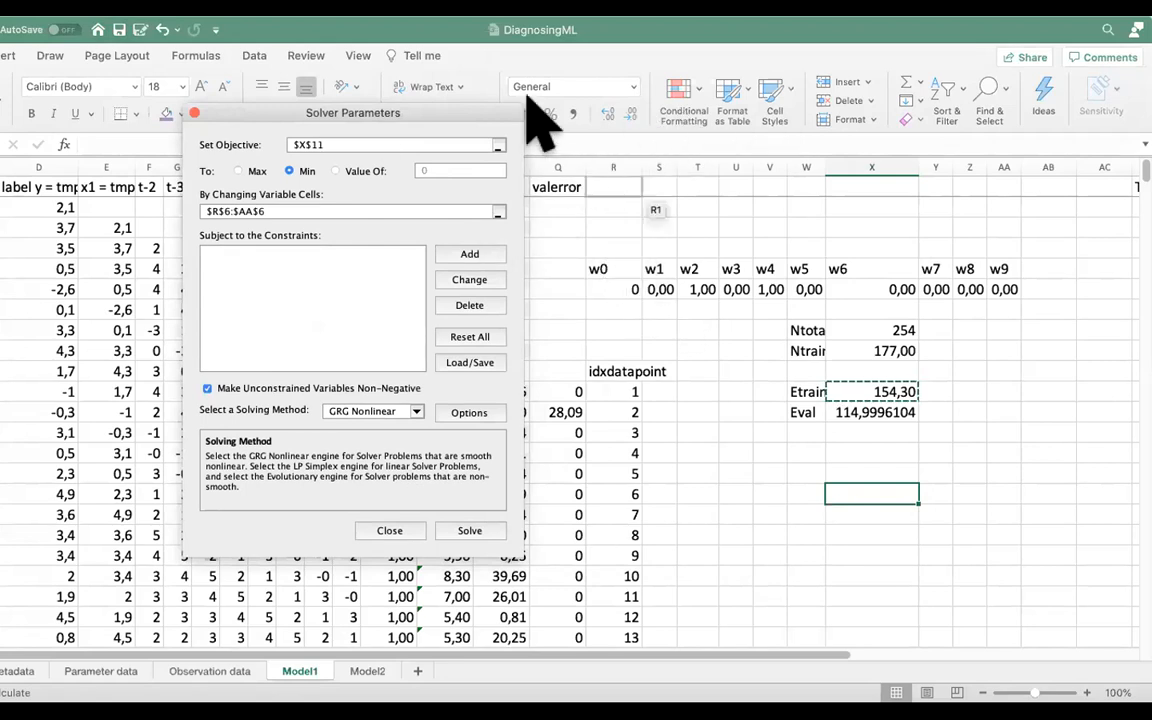
pyautogui.press('Escape')
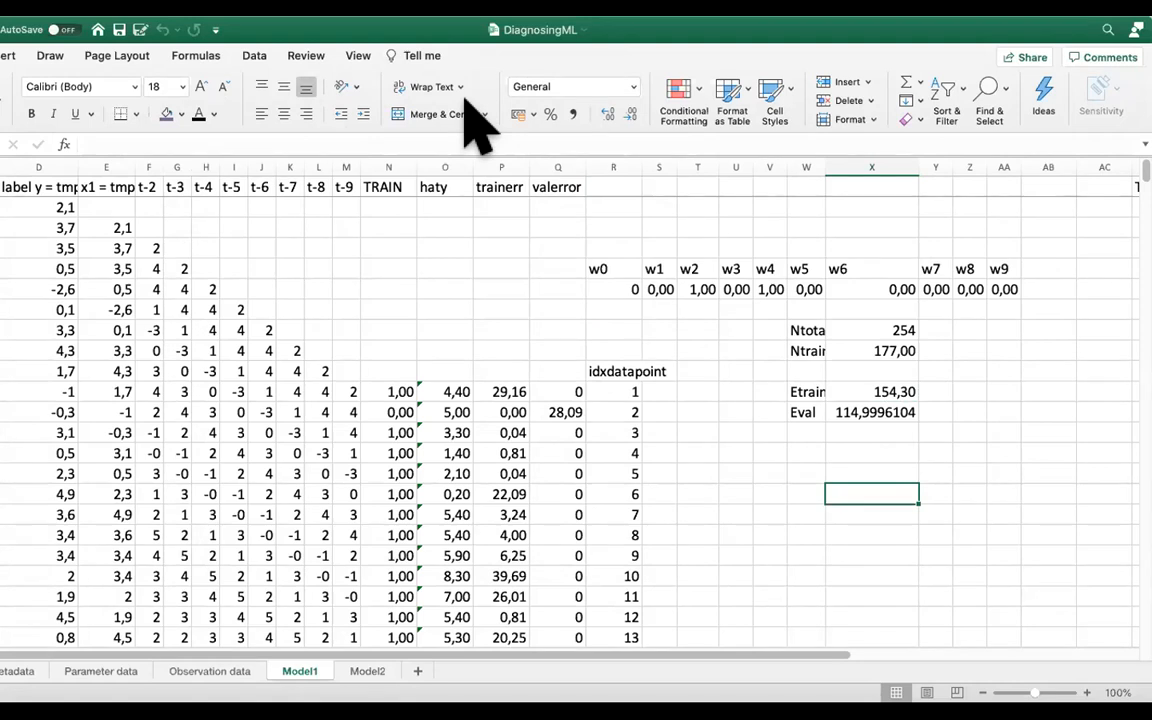
# Open Solver and pick the training error Etrain in X11 as the objective to minimise
pyautogui.click(463, 98)
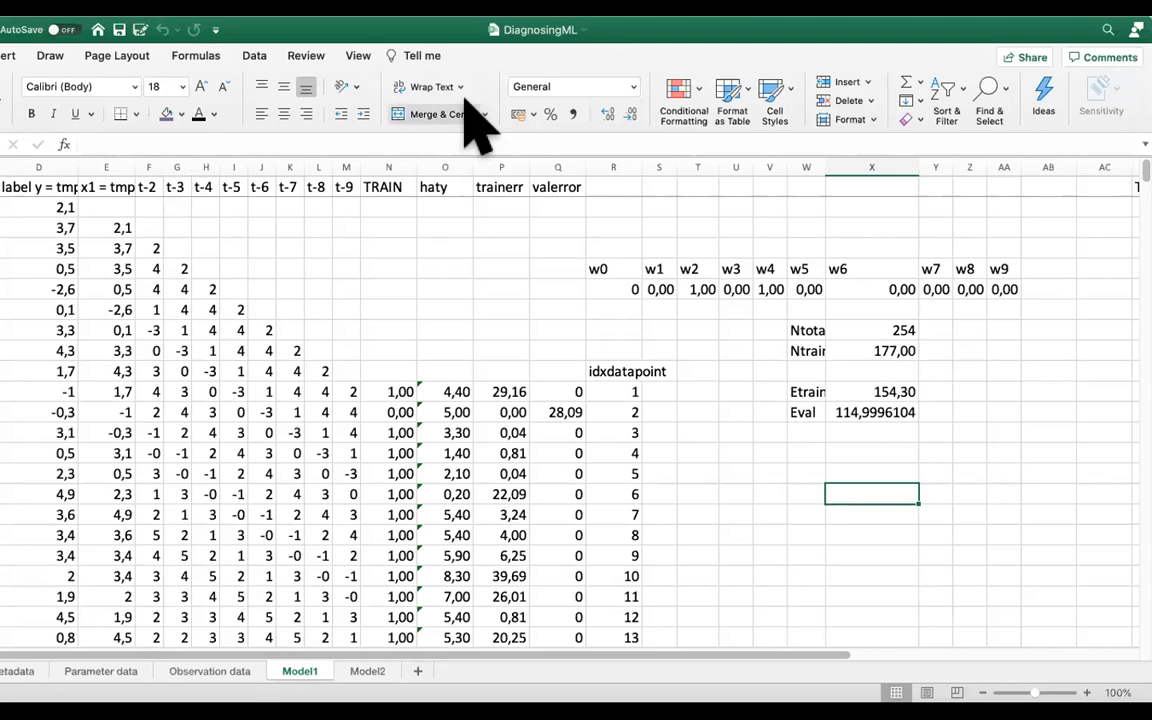
pyautogui.moveTo(606, 116); pyautogui.dragTo(378, 88)
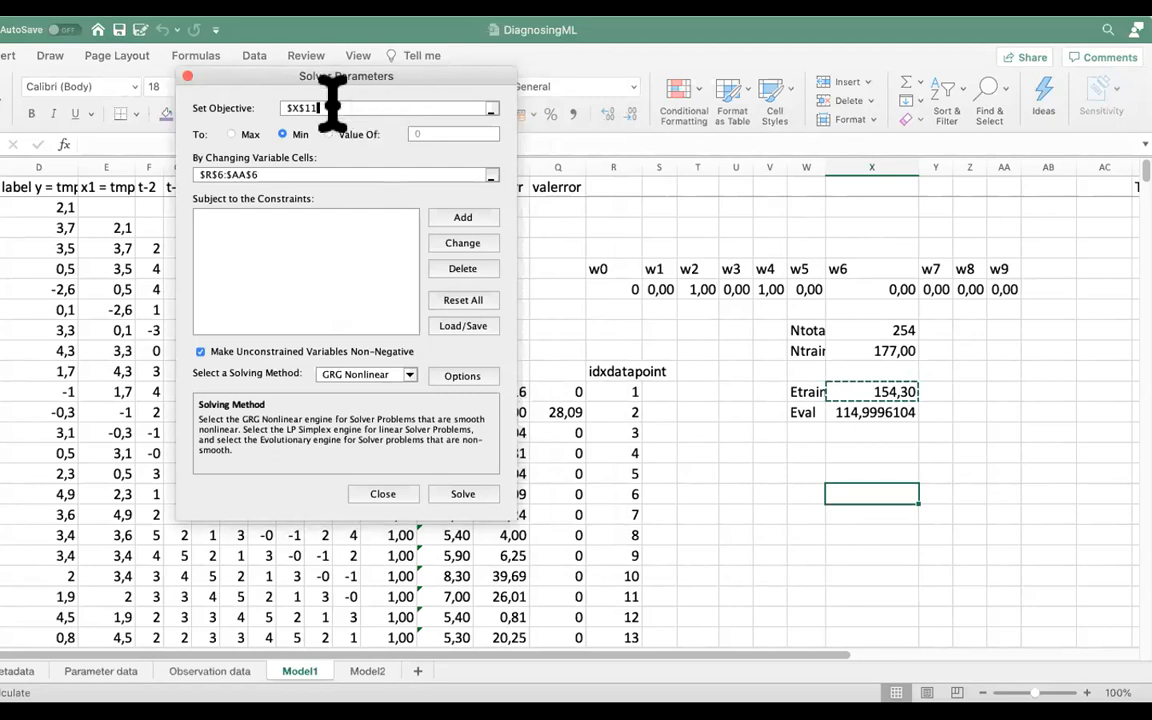
pyautogui.click(492, 107)
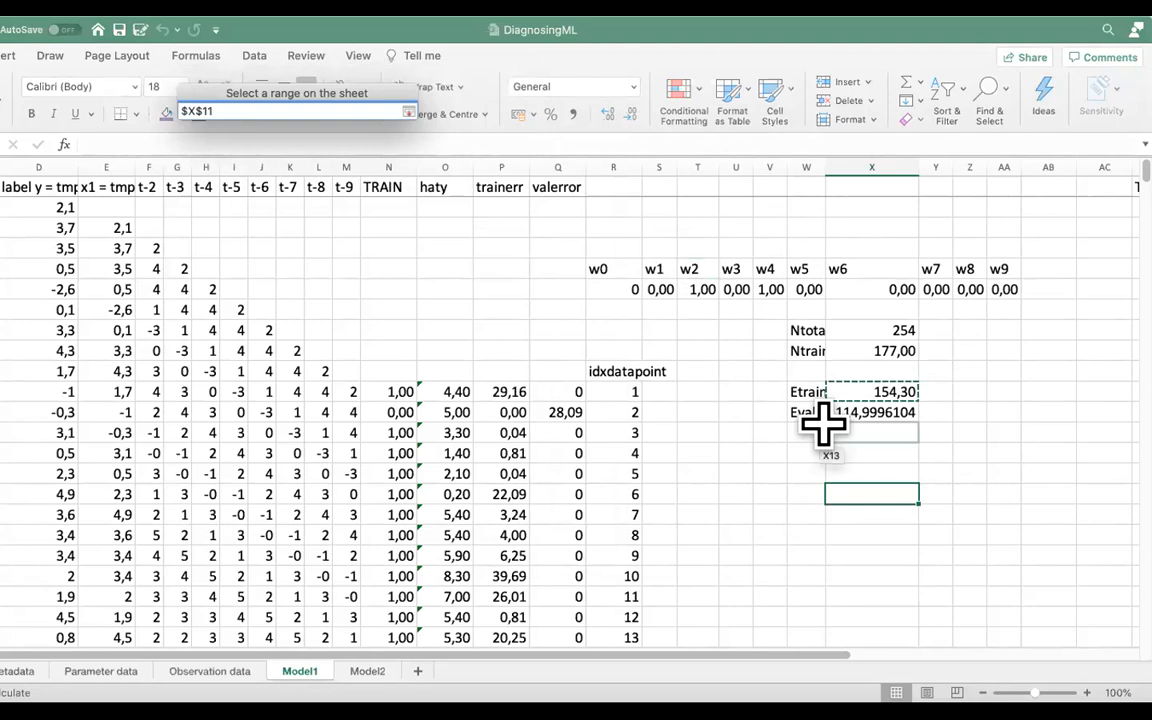
pyautogui.click(851, 390)
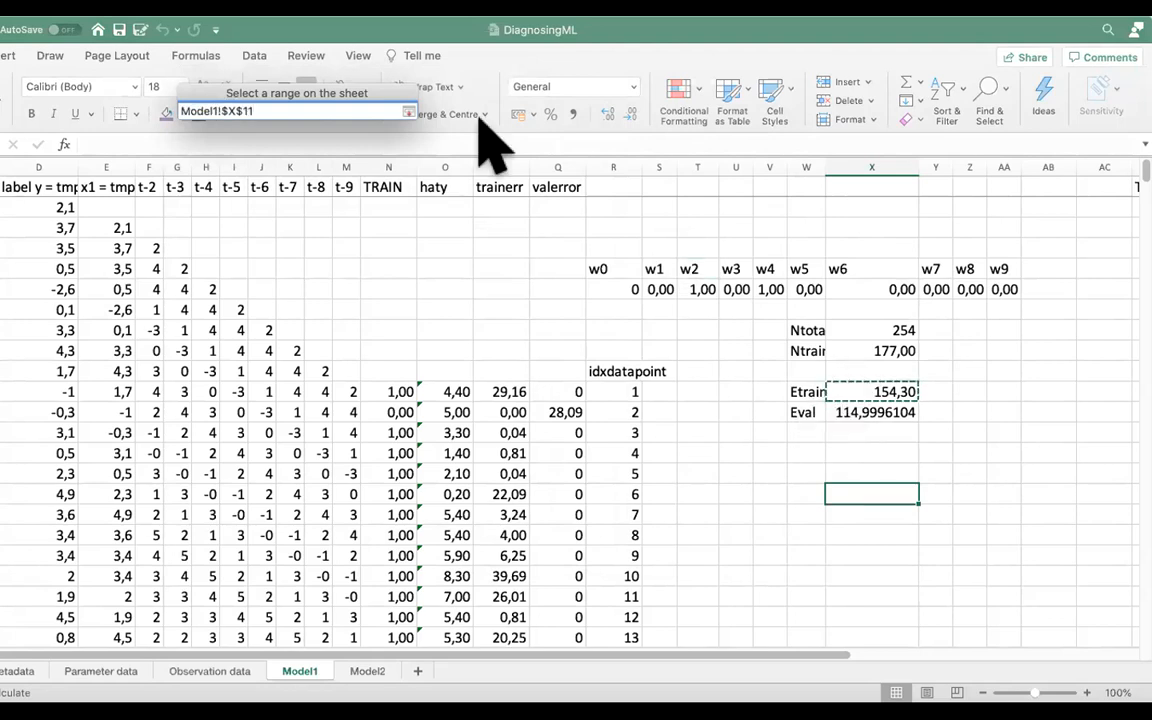
pyautogui.click(407, 111)
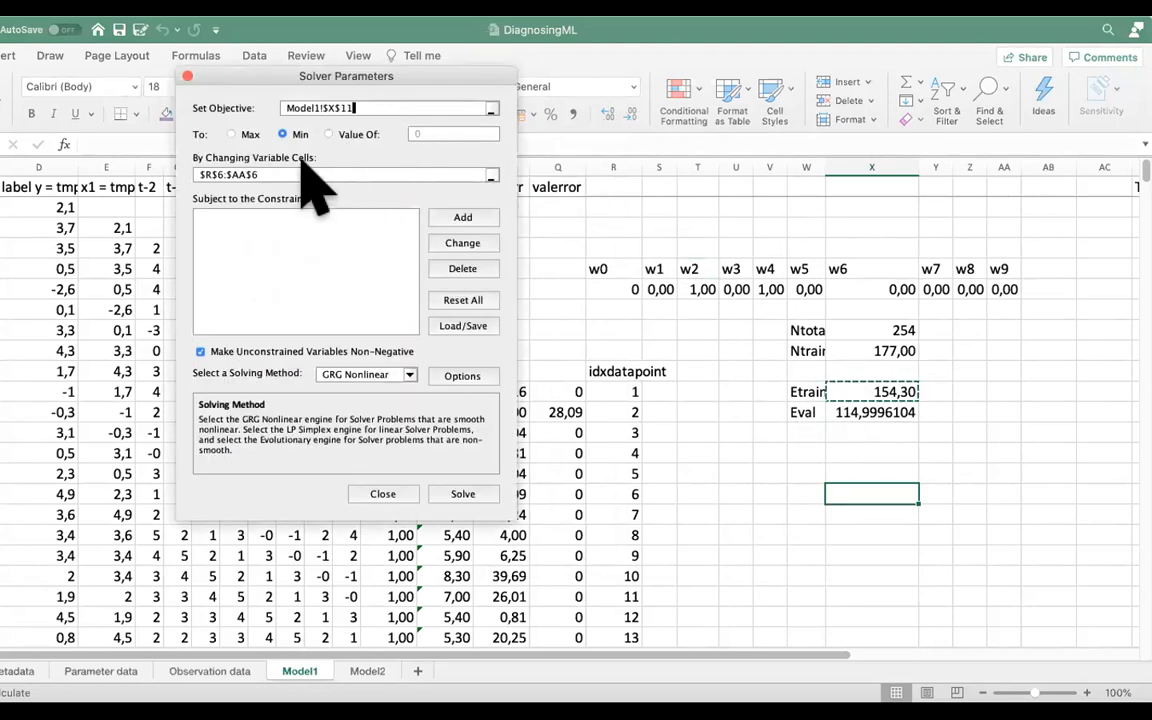
# Set the weights R6:AA6 as Solver's changing variable cells, solve with GRG Nonlinear and keep the solution
pyautogui.click(486, 174)
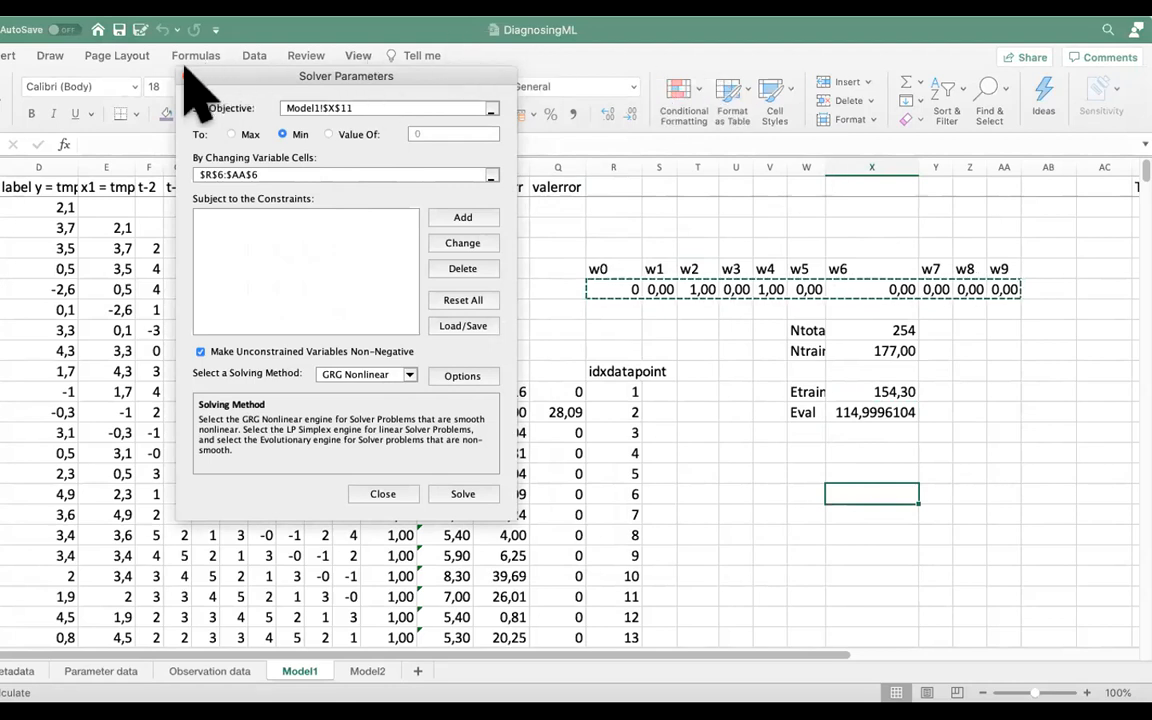
pyautogui.moveTo(261, 69); pyautogui.dragTo(255, 130)
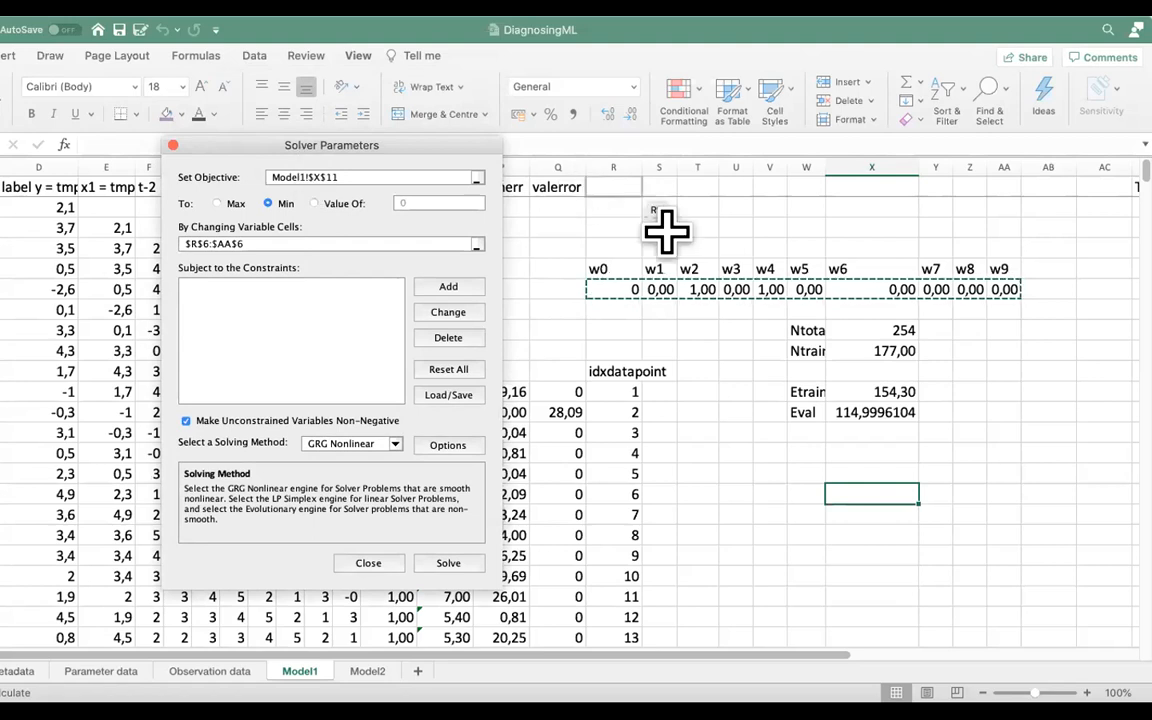
pyautogui.click(344, 242)
pyautogui.moveTo(612, 289); pyautogui.dragTo(997, 290)
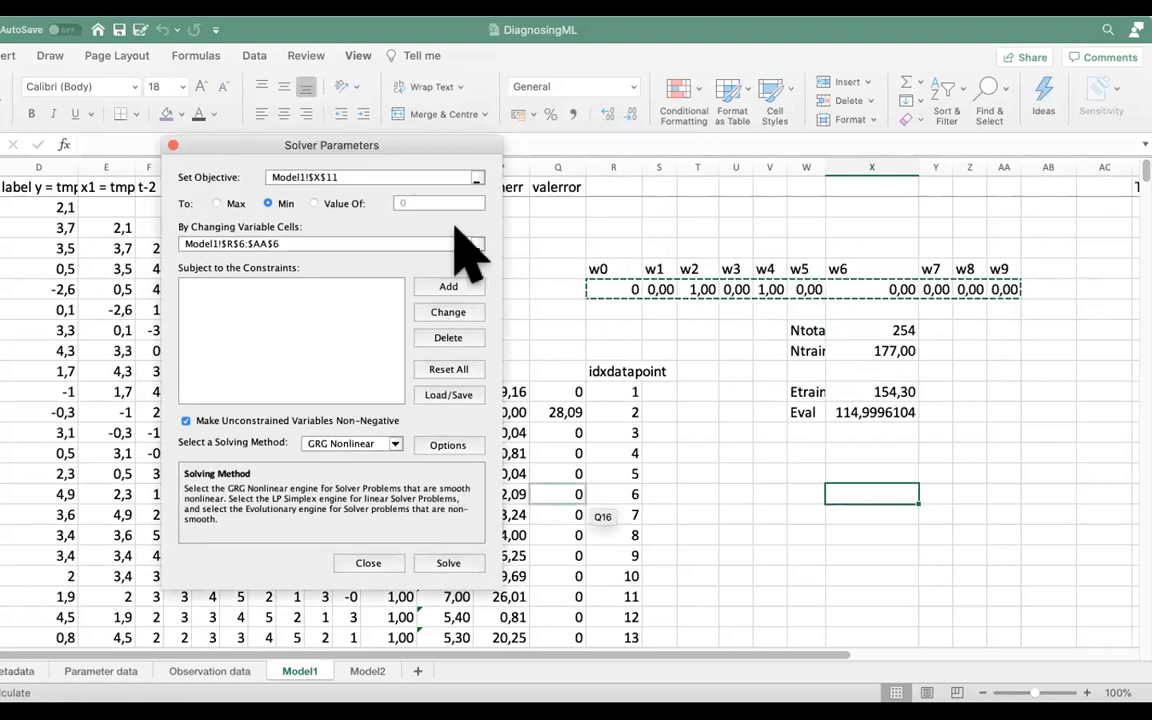
pyautogui.click(448, 565)
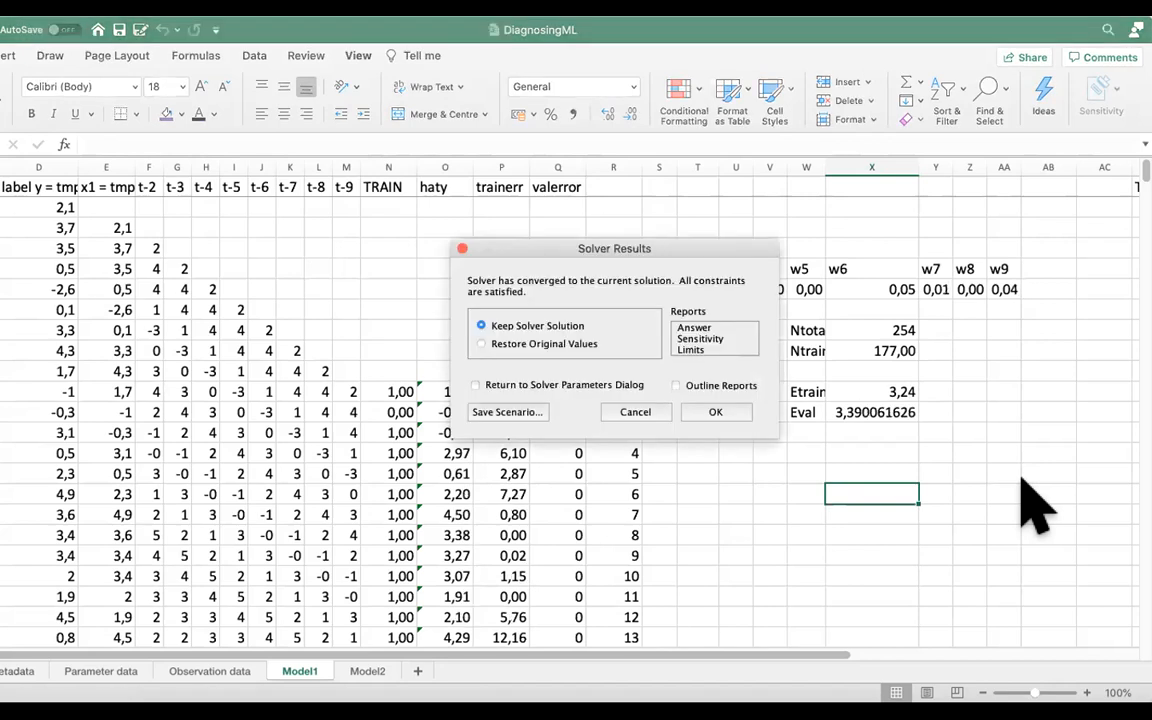
pyautogui.click(716, 412)
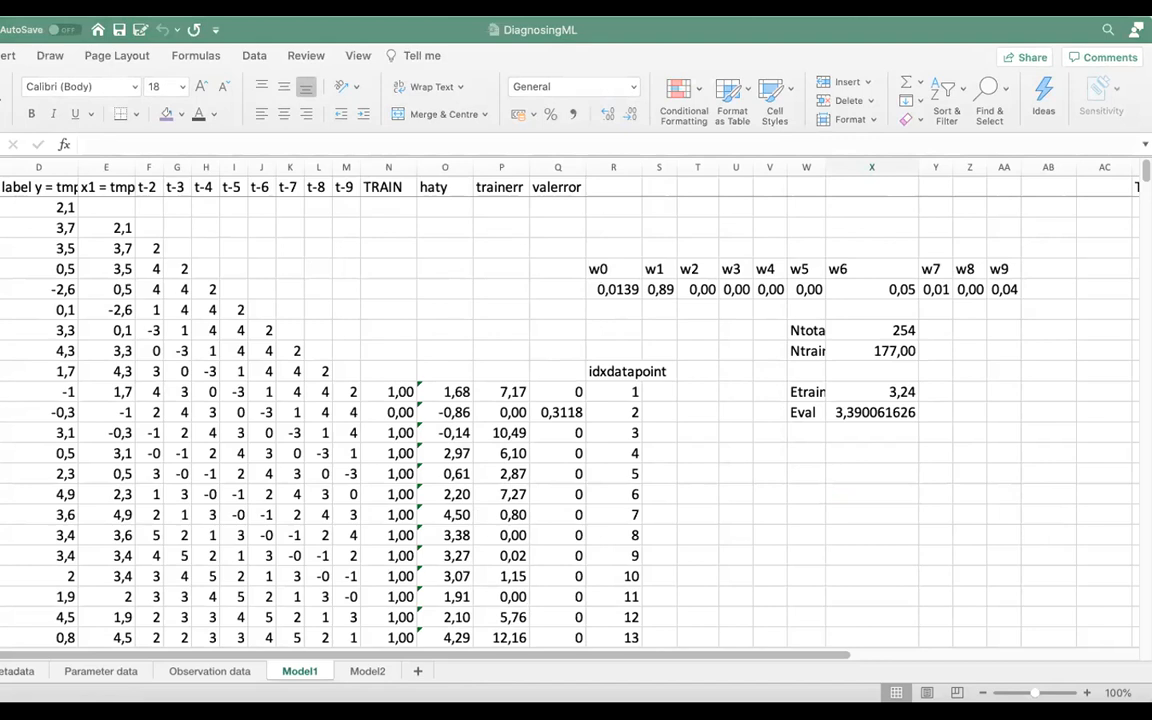
# Rerun Solver on the weights without making unconstrained variables non-negative, and keep the solution
pyautogui.click(996, 508)
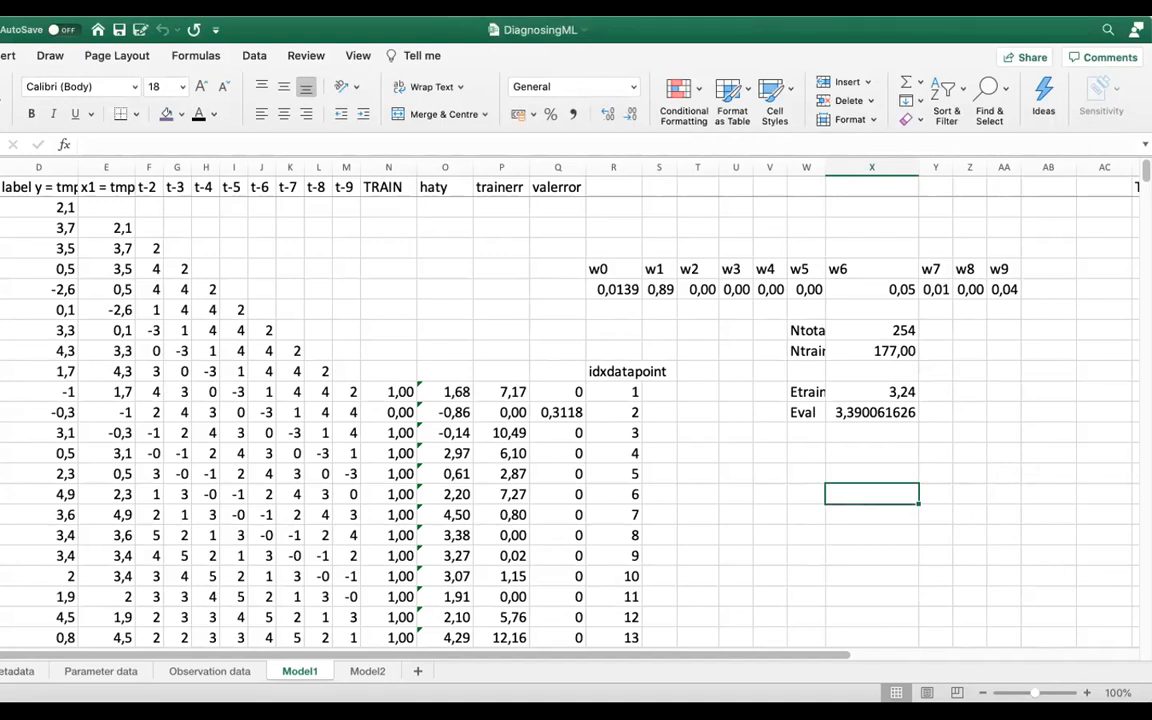
pyautogui.click(769, 514)
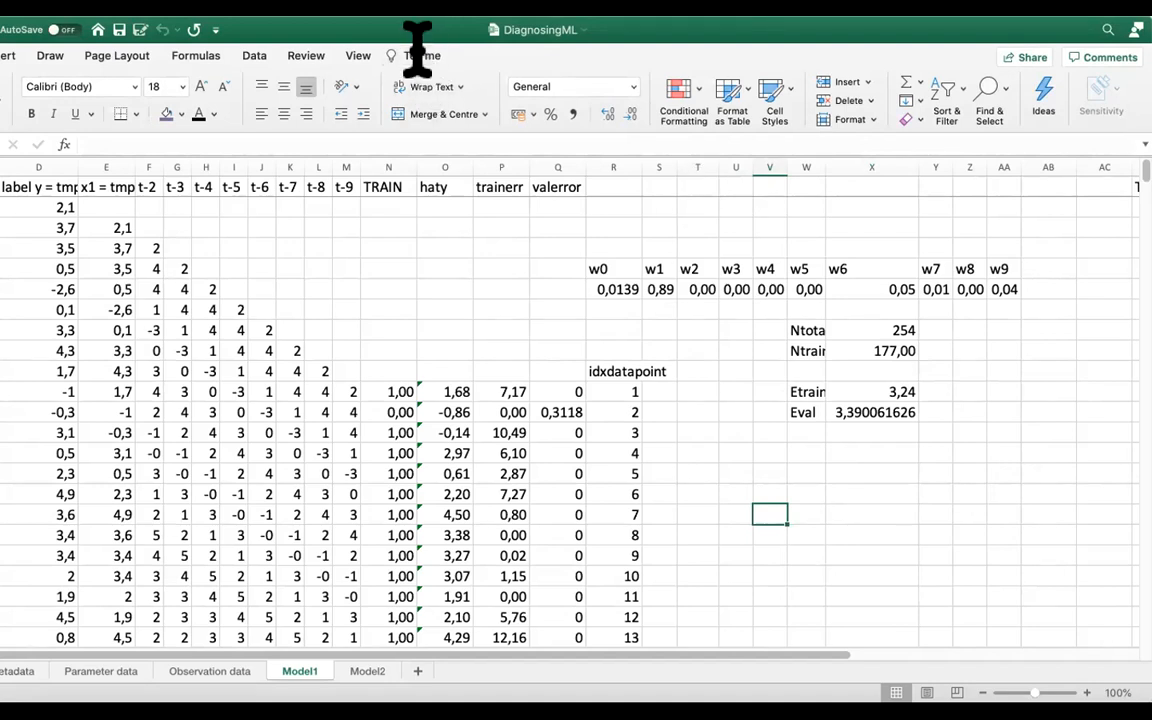
pyautogui.click(493, 90)
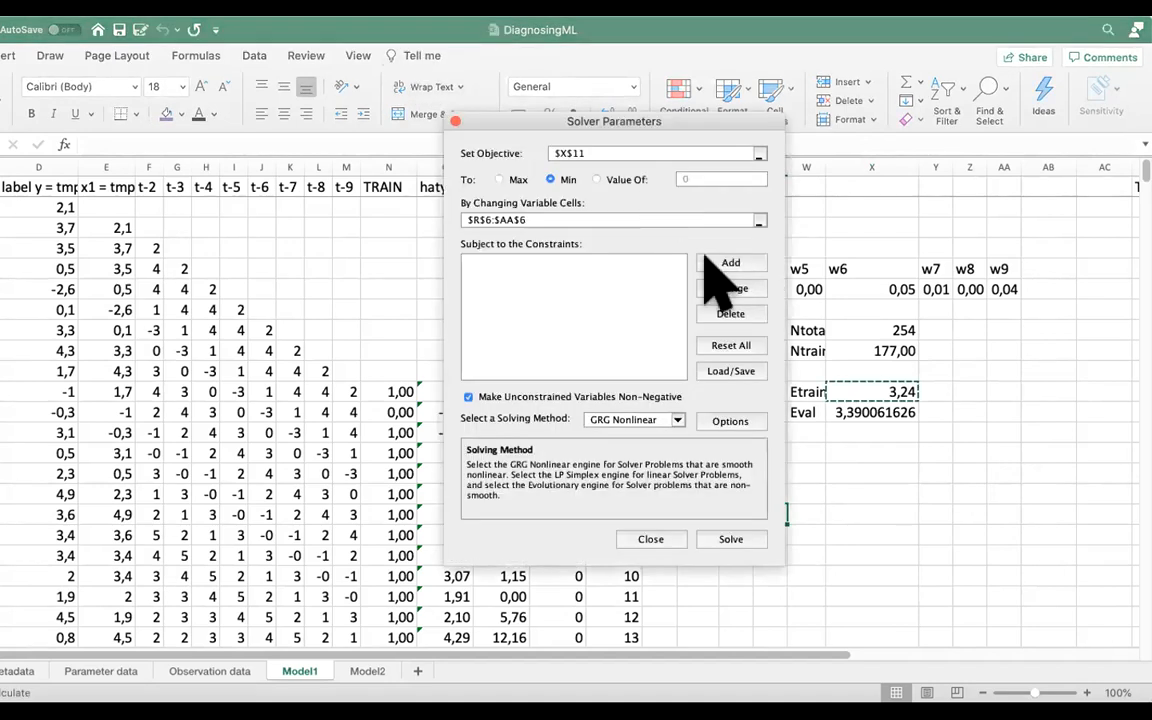
pyautogui.click(469, 397)
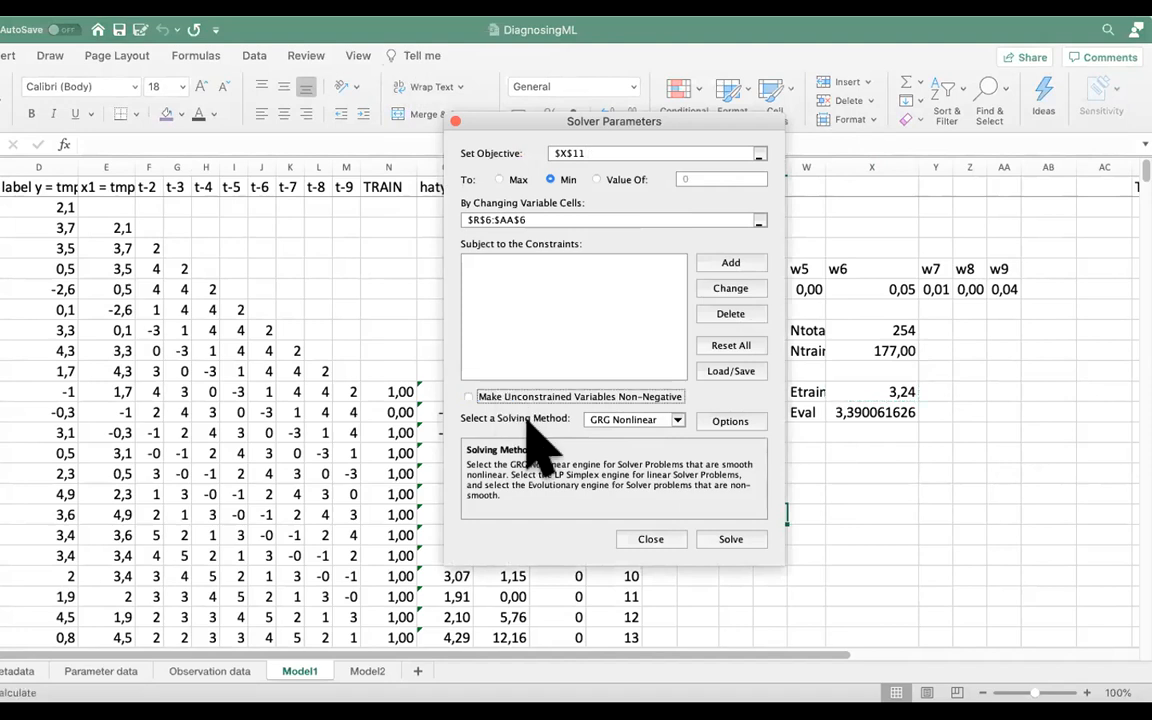
pyautogui.click(737, 535)
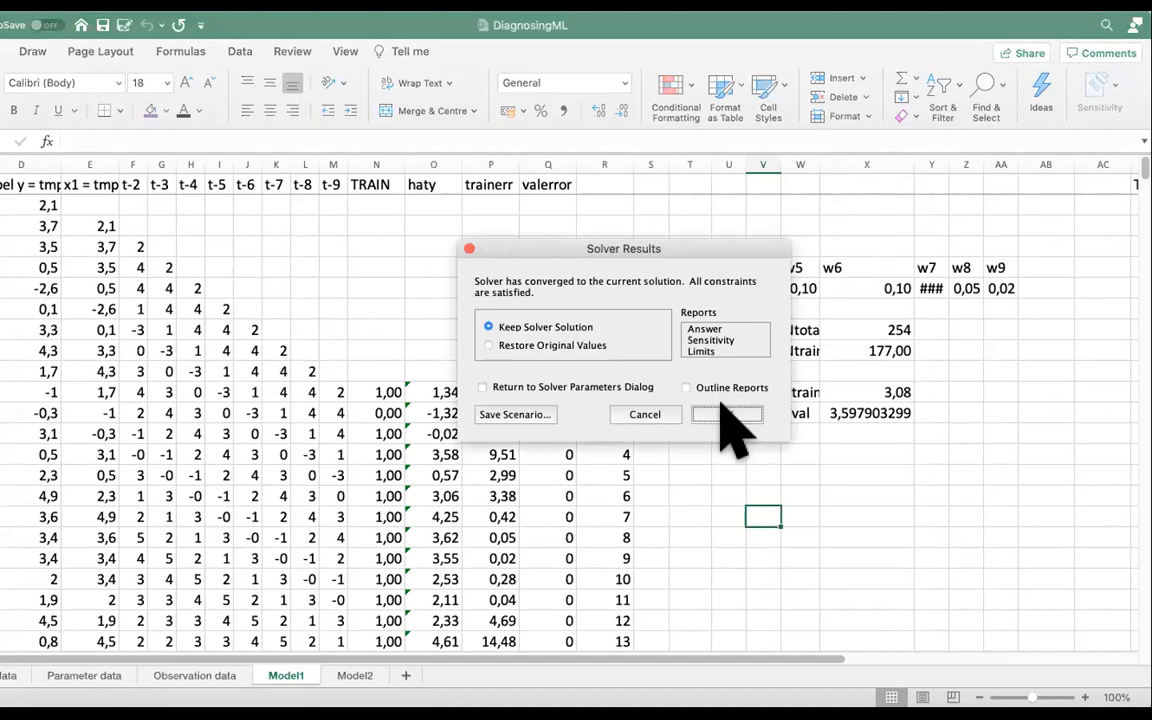
pyautogui.click(727, 414)
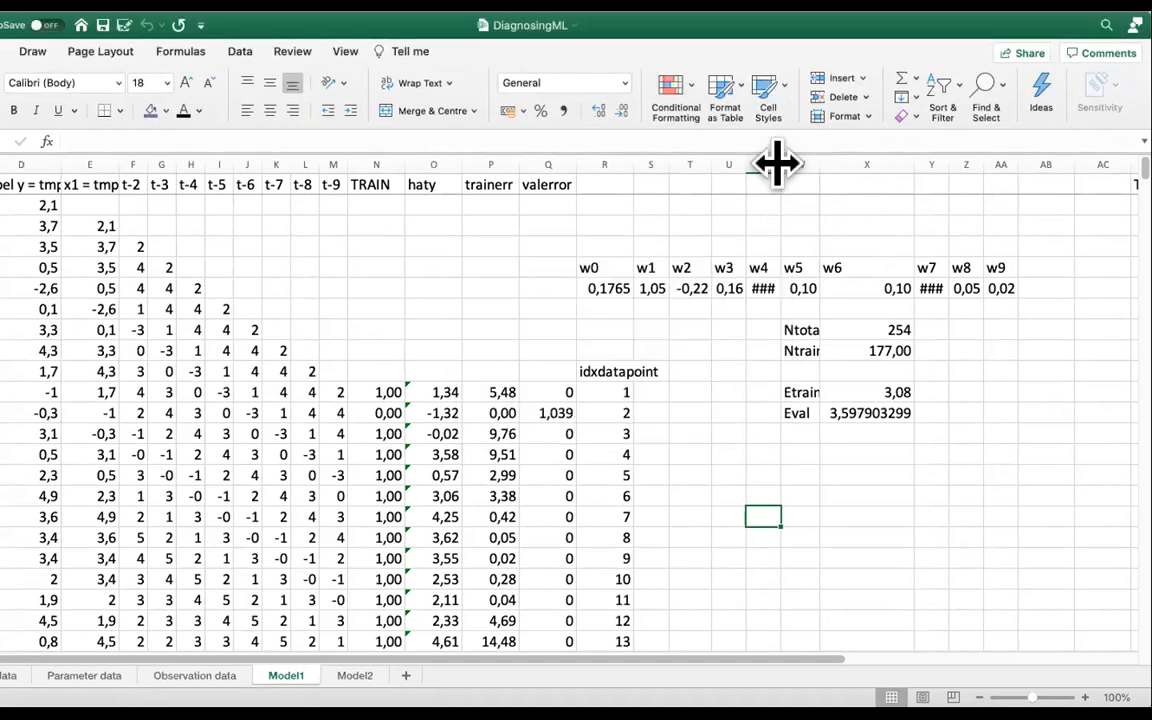
# Widen columns V and Y so weights w4 and w7 display in full, and narrow column X
pyautogui.moveTo(773, 163); pyautogui.dragTo(779, 163)
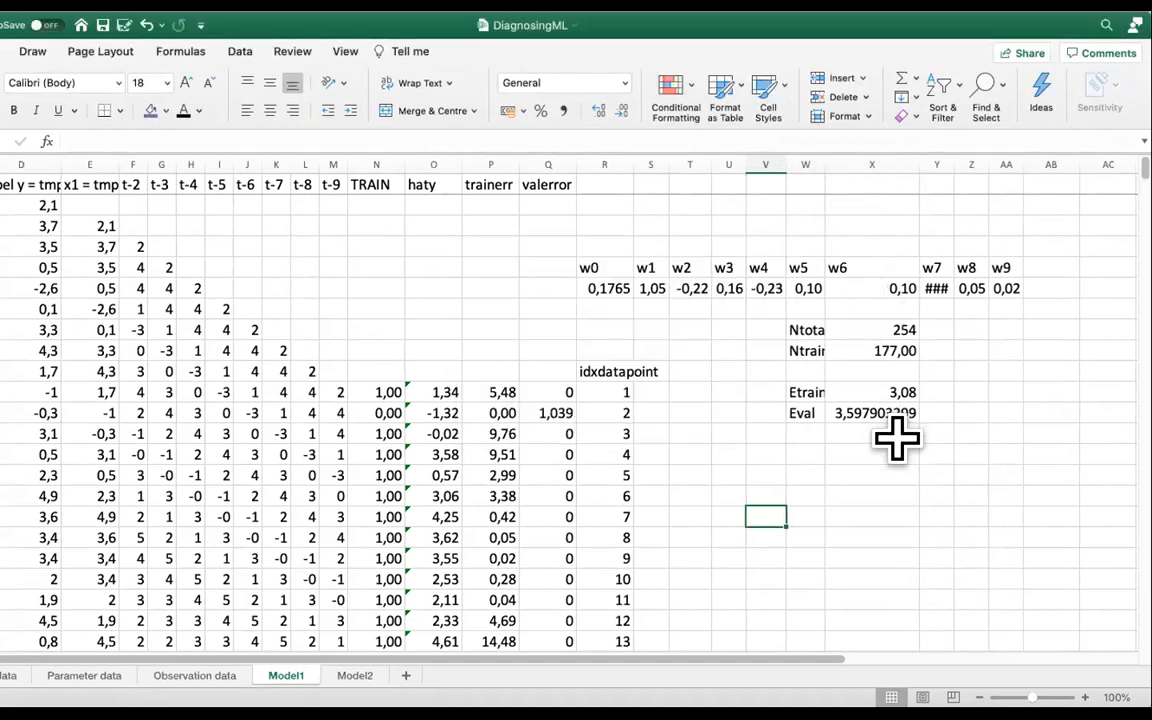
pyautogui.moveTo(946, 162); pyautogui.dragTo(950, 162)
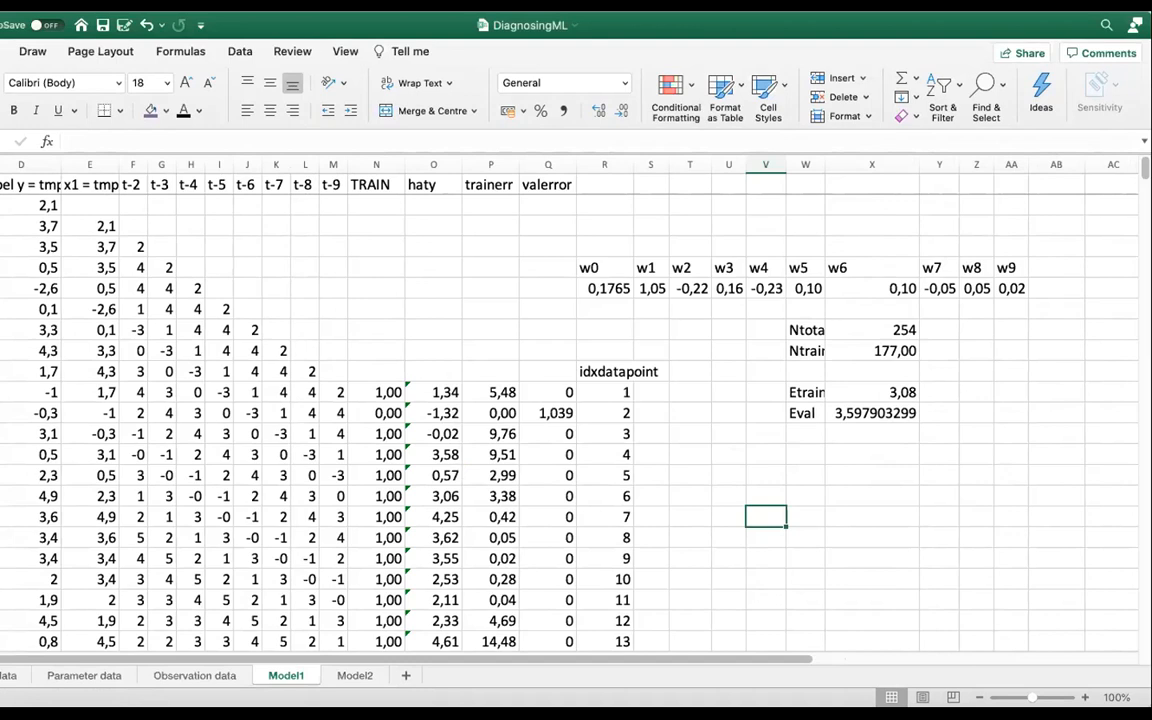
pyautogui.moveTo(910, 163); pyautogui.dragTo(891, 190)
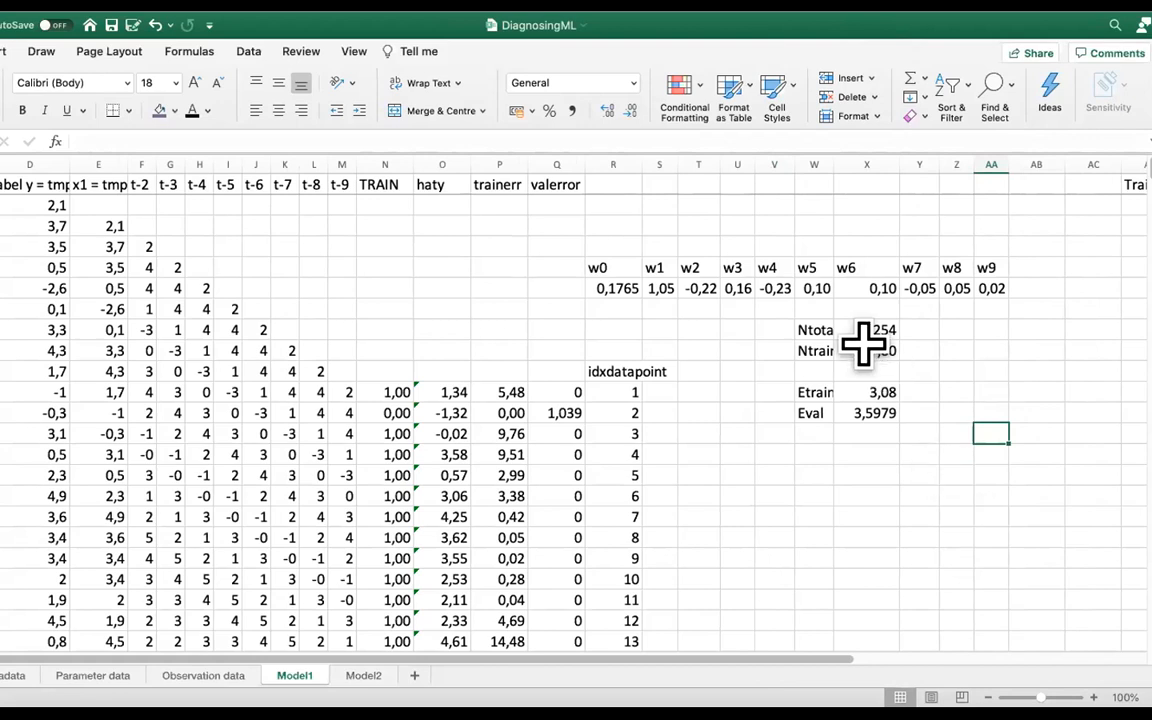
# Compare the formulas for the training error Etrain in X11 and the validation error Eval in X12
pyautogui.click(872, 392)
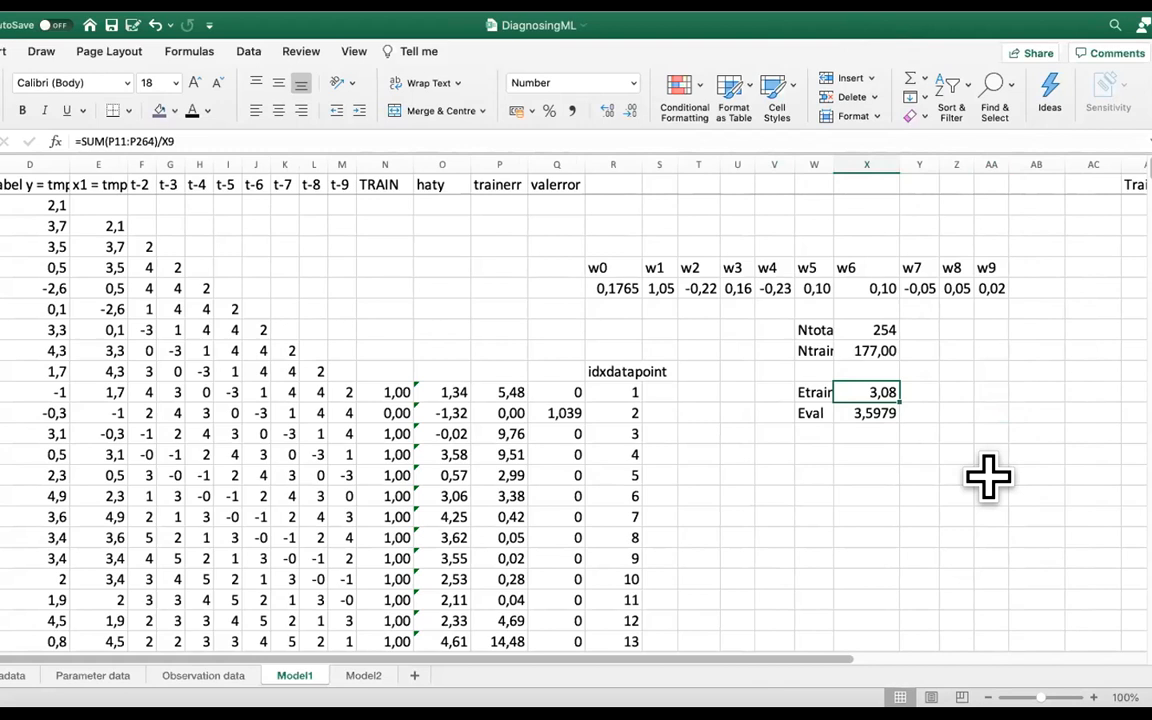
pyautogui.press('Down')
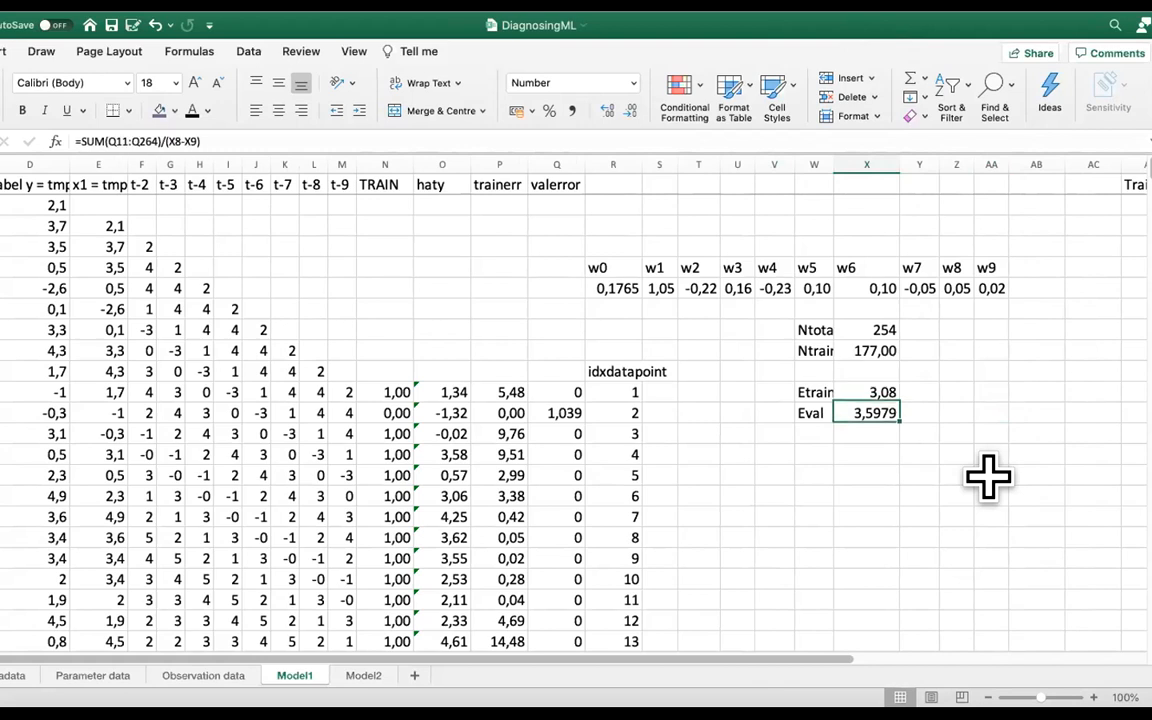
pyautogui.press('Up')
pyautogui.press('Down')
pyautogui.press('Up')
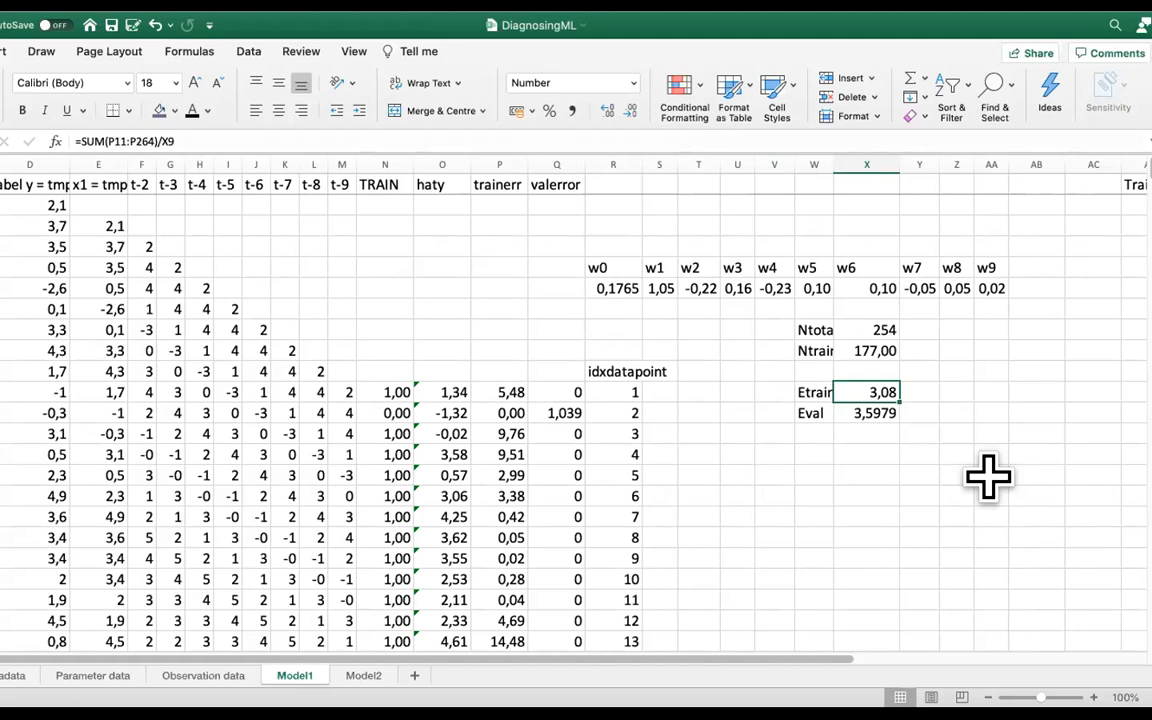
pyautogui.press('Down')
pyautogui.press('Up')
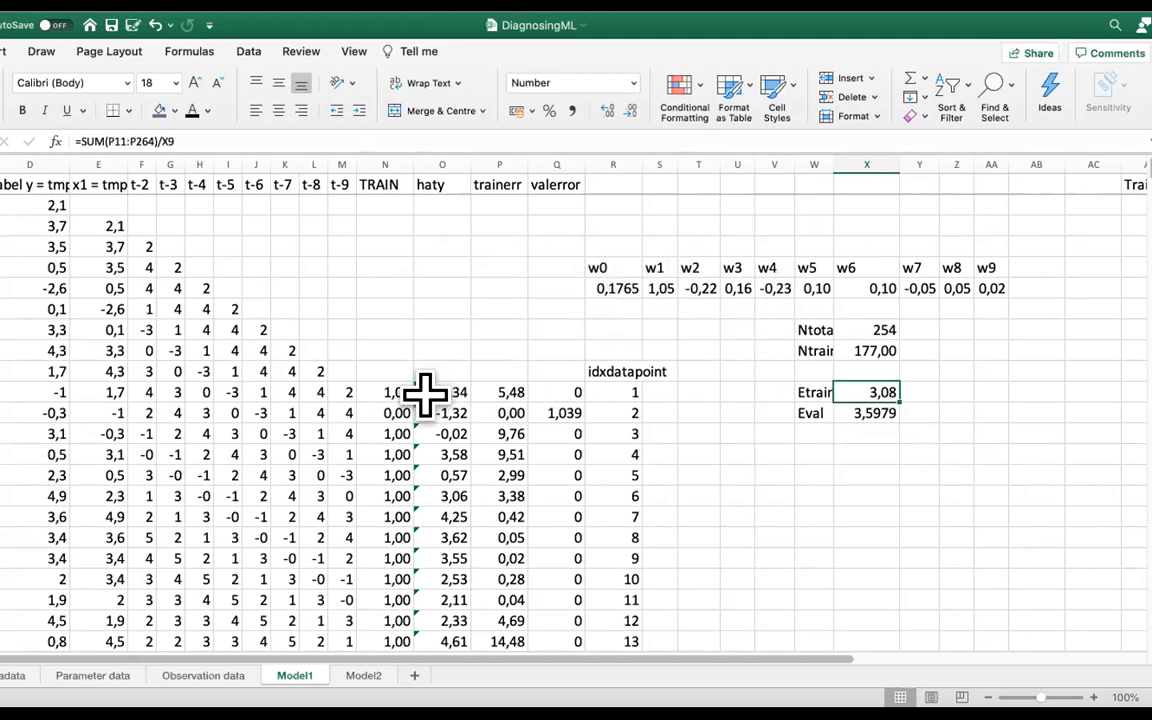
# Examine the first TRAIN flags from N11 down to see which data points are used for training or validation
pyautogui.click(378, 387)
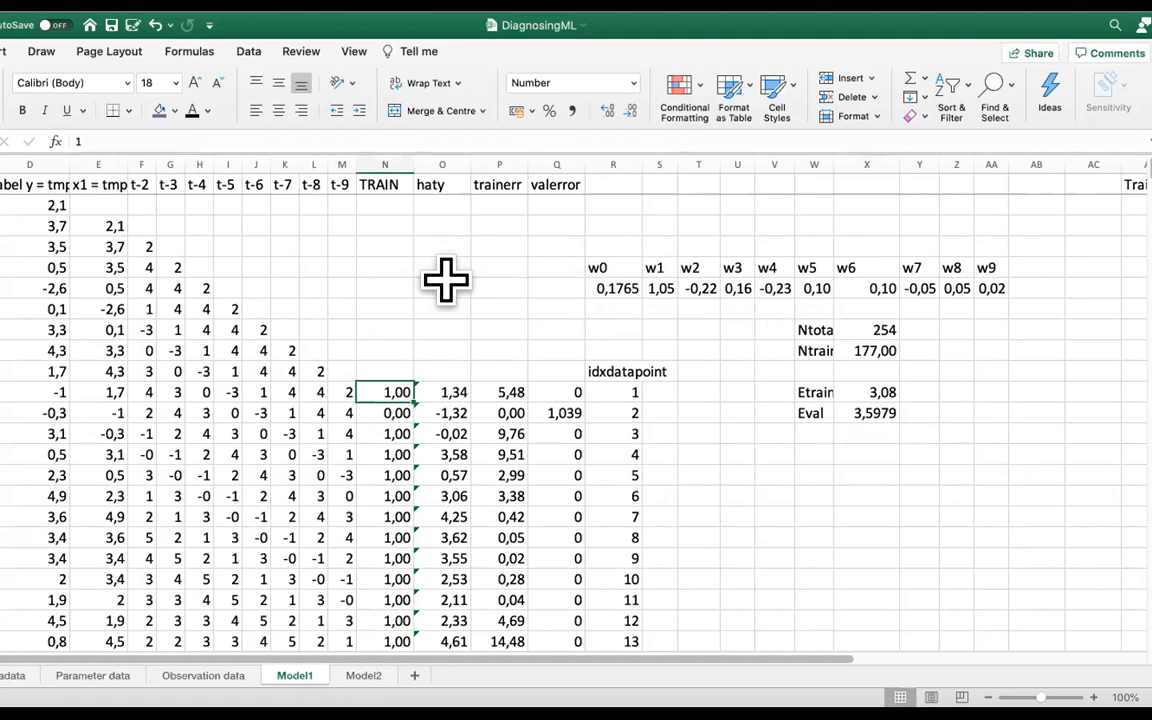
pyautogui.press('Down')
pyautogui.press('Up')
pyautogui.press('Down')
pyautogui.press('Down')
pyautogui.press('Up')
pyautogui.press('Up')
pyautogui.press('Down')
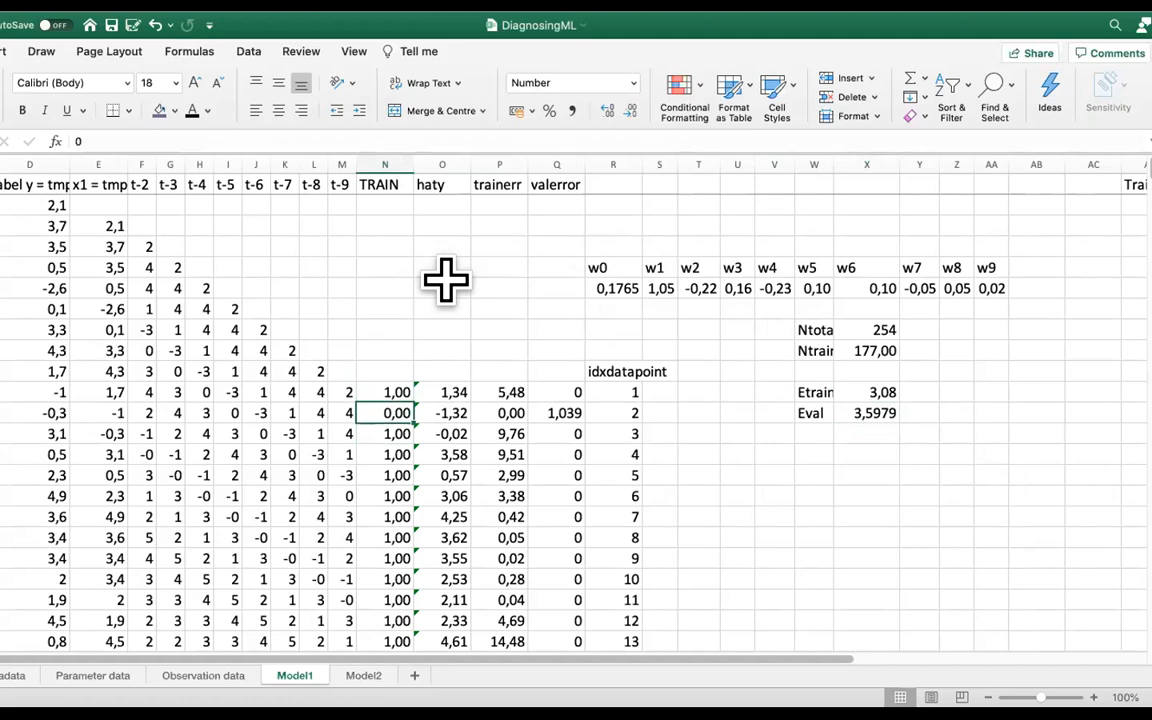
# Set the weights w9, w8 and w7 in AA6, Z6 and Y6 to 0
pyautogui.click(869, 410)
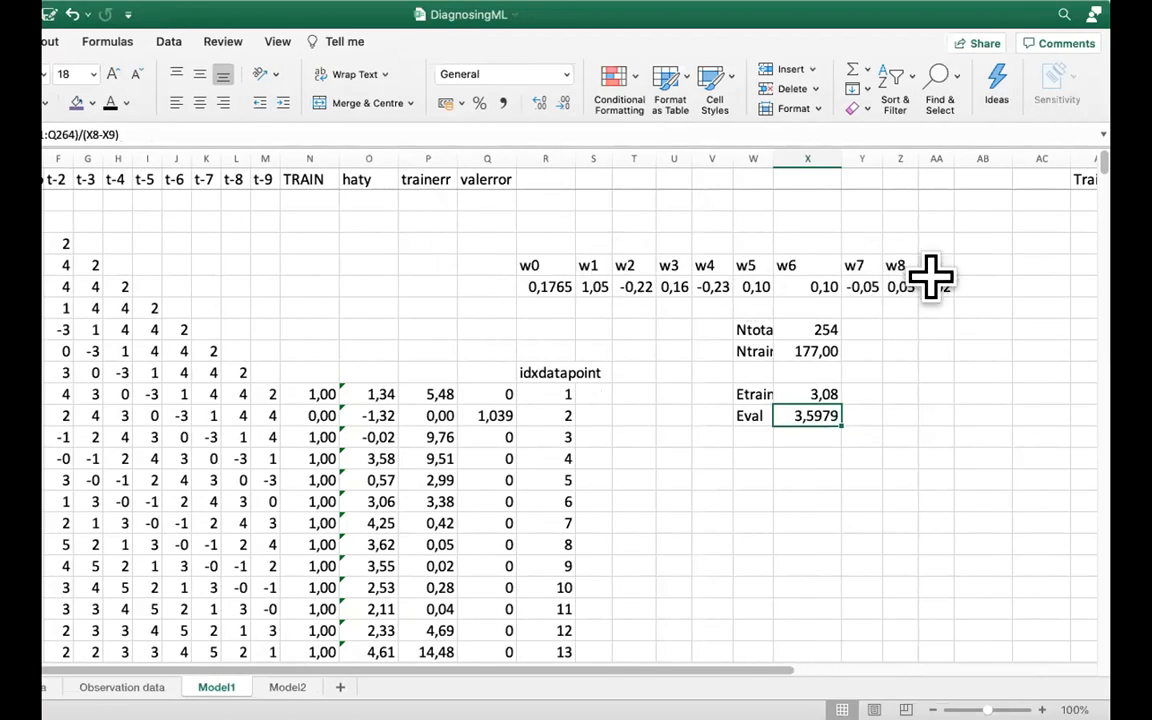
pyautogui.click(972, 287)
pyautogui.write('0')
pyautogui.press('Left')
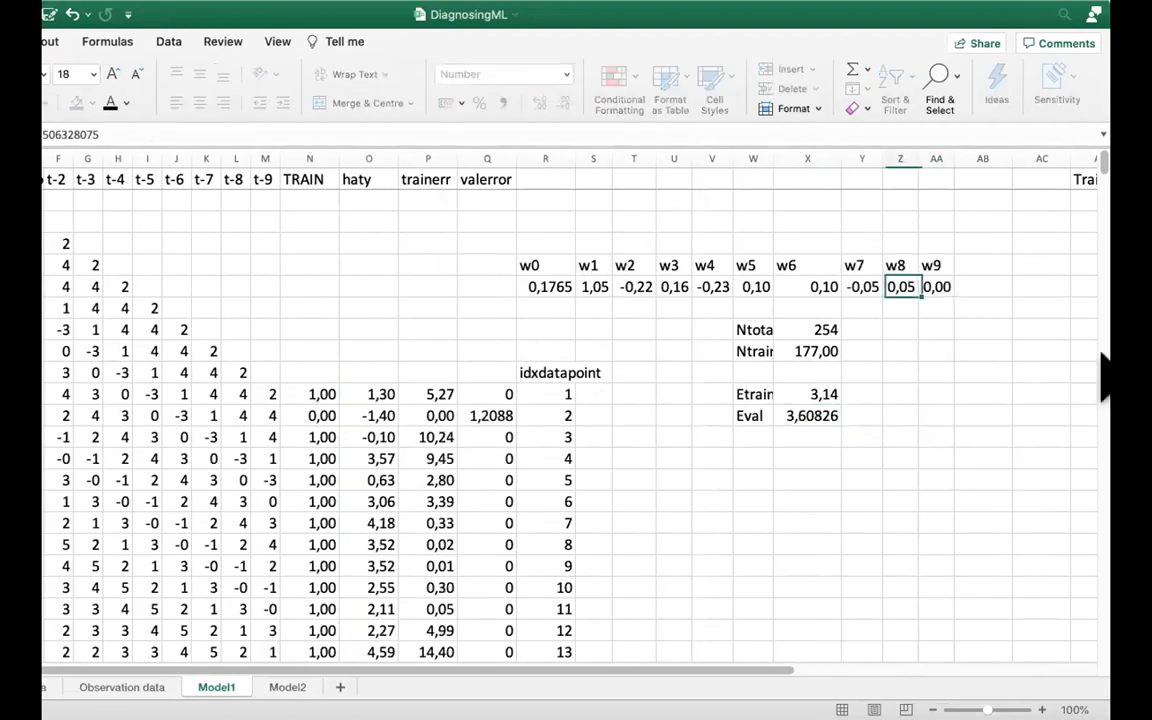
pyautogui.write('0')
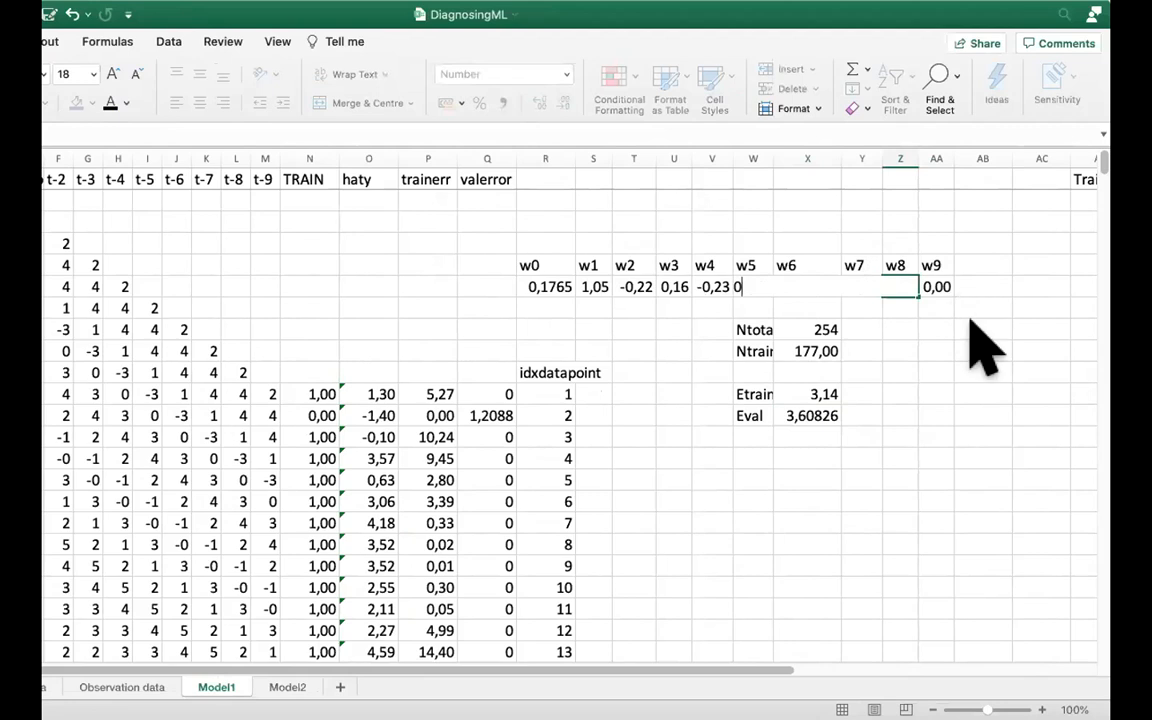
pyautogui.press('Left')
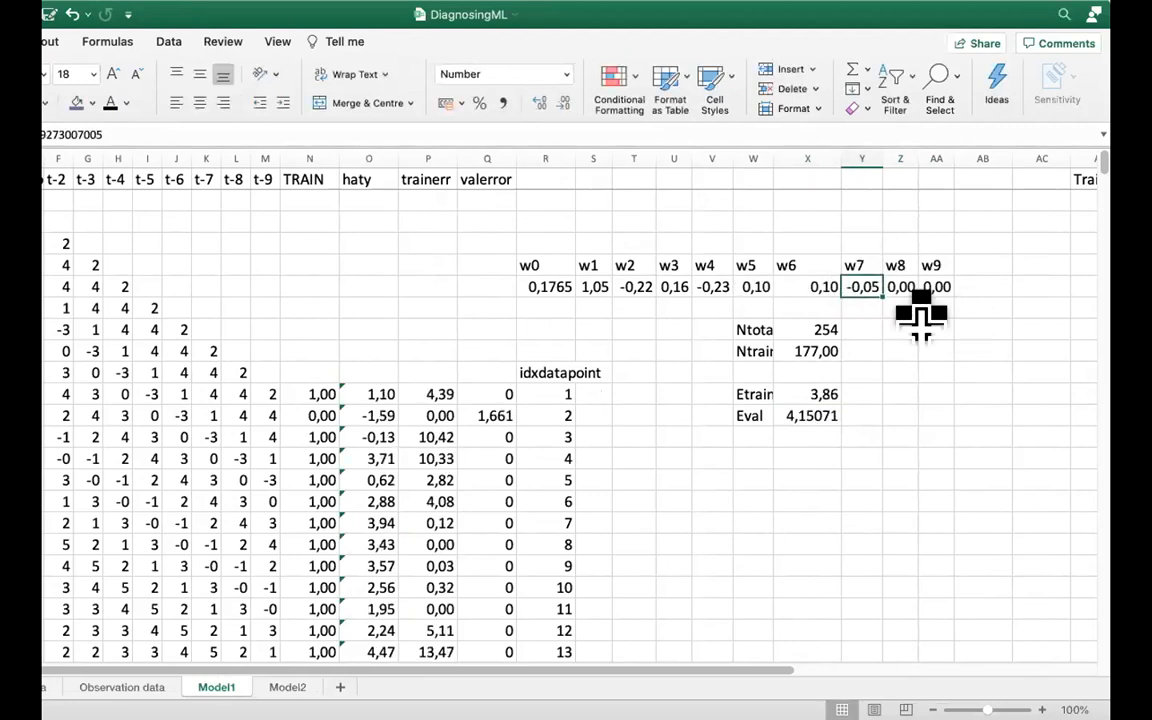
pyautogui.write('0')
pyautogui.press('Return')
# Run Solver to minimise the training error in X11 by changing weights w0 to w6 in R6:X6, and keep the solution
pyautogui.click(860, 522)
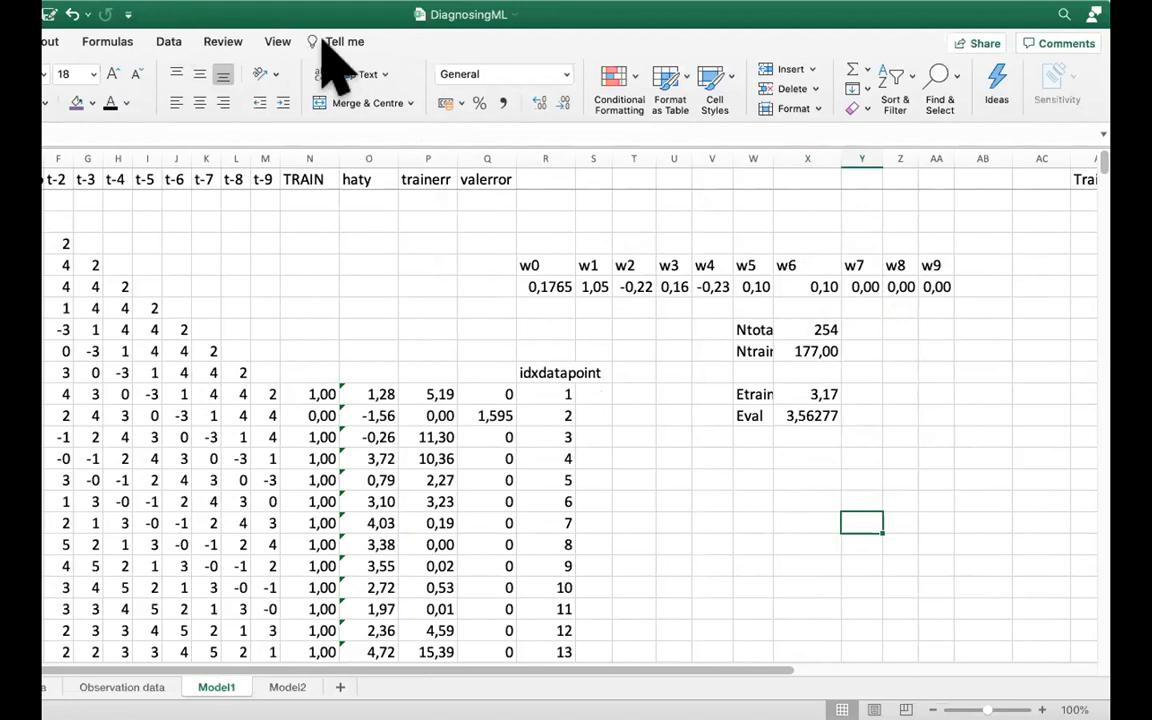
pyautogui.click(382, 76)
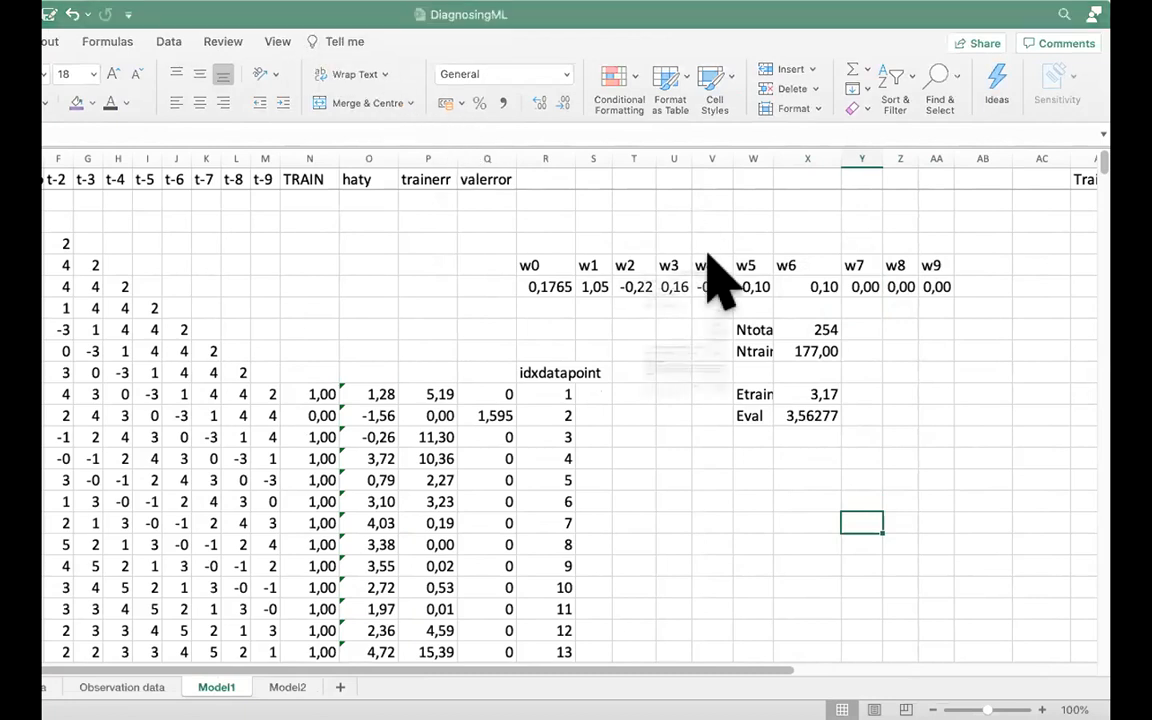
pyautogui.click(826, 207)
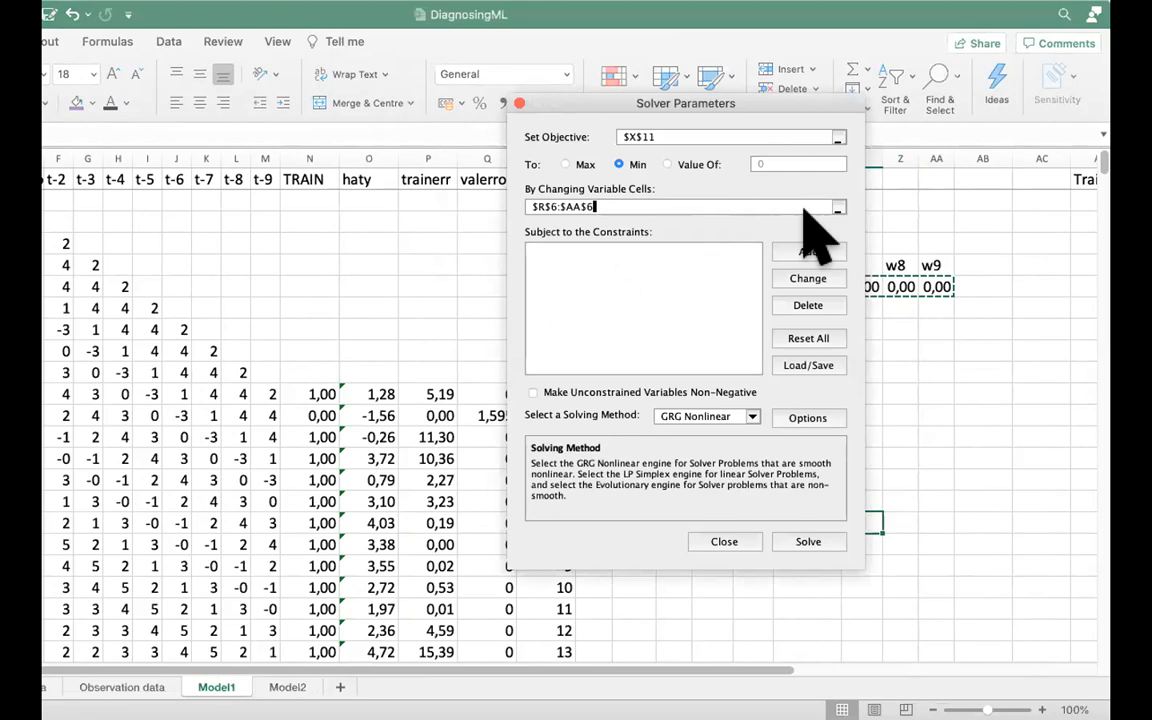
pyautogui.moveTo(808, 112); pyautogui.dragTo(653, 342)
pyautogui.moveTo(532, 282); pyautogui.dragTo(820, 286)
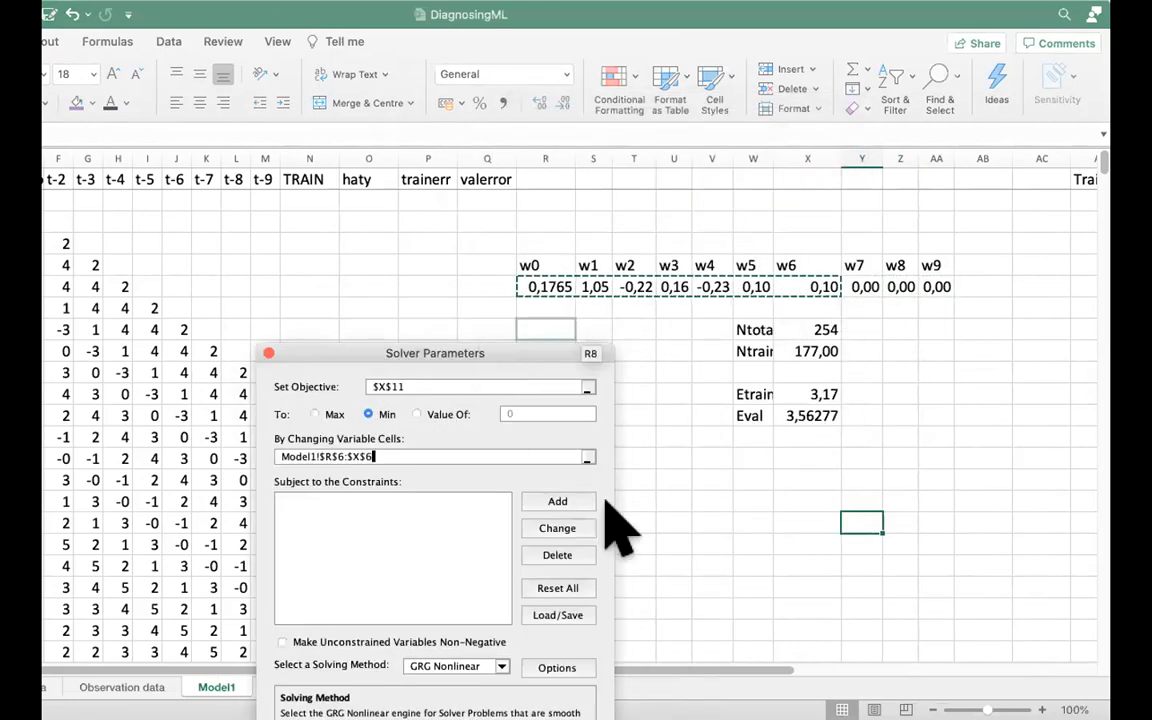
pyautogui.moveTo(507, 343); pyautogui.dragTo(507, 86)
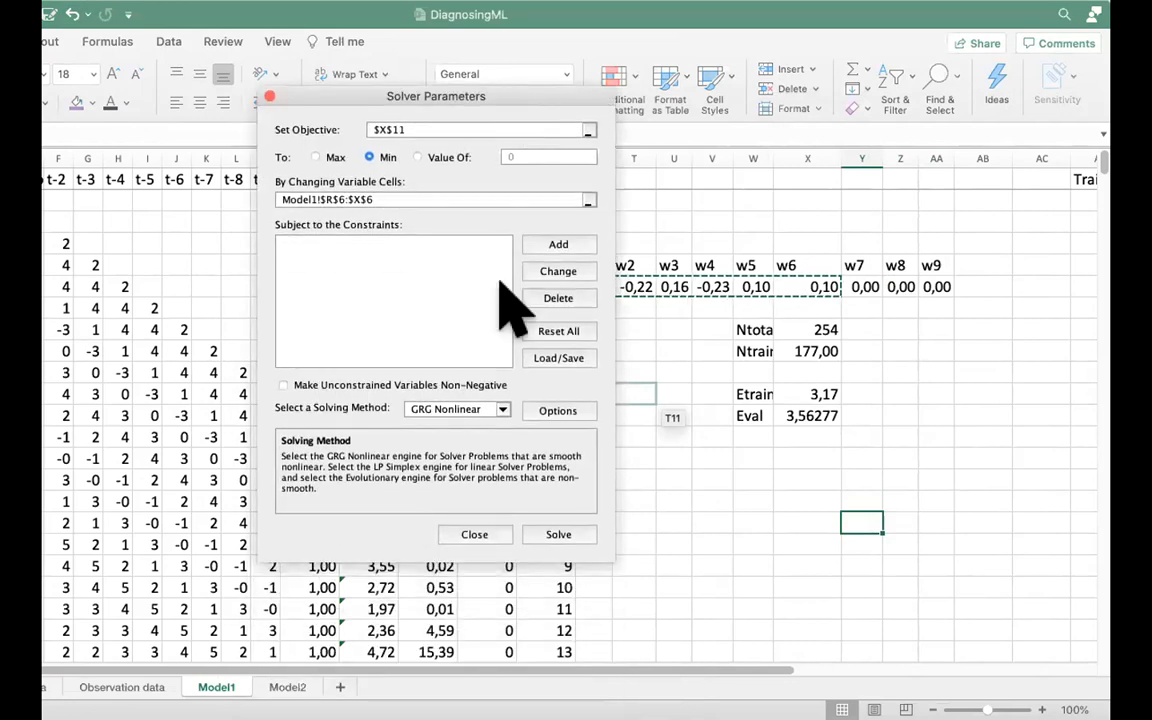
pyautogui.click(550, 534)
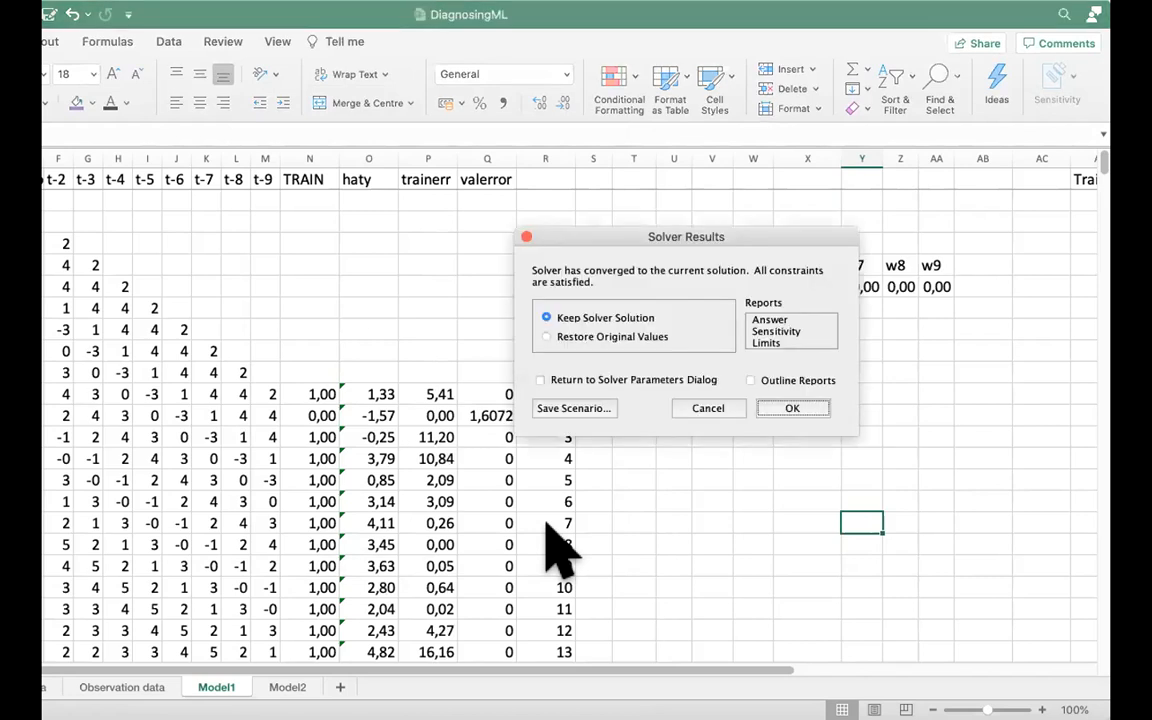
pyautogui.click(792, 409)
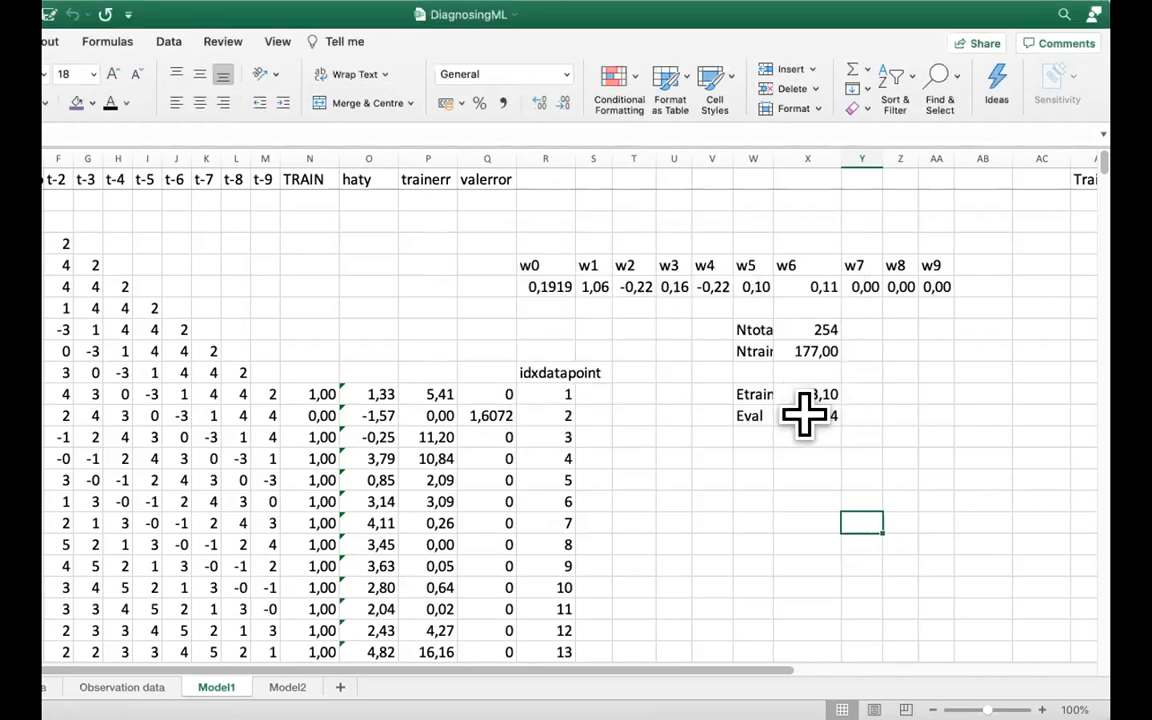
# Compare the validation error in X12 with the training error in X11, and check weight w0 in R6
pyautogui.click(806, 415)
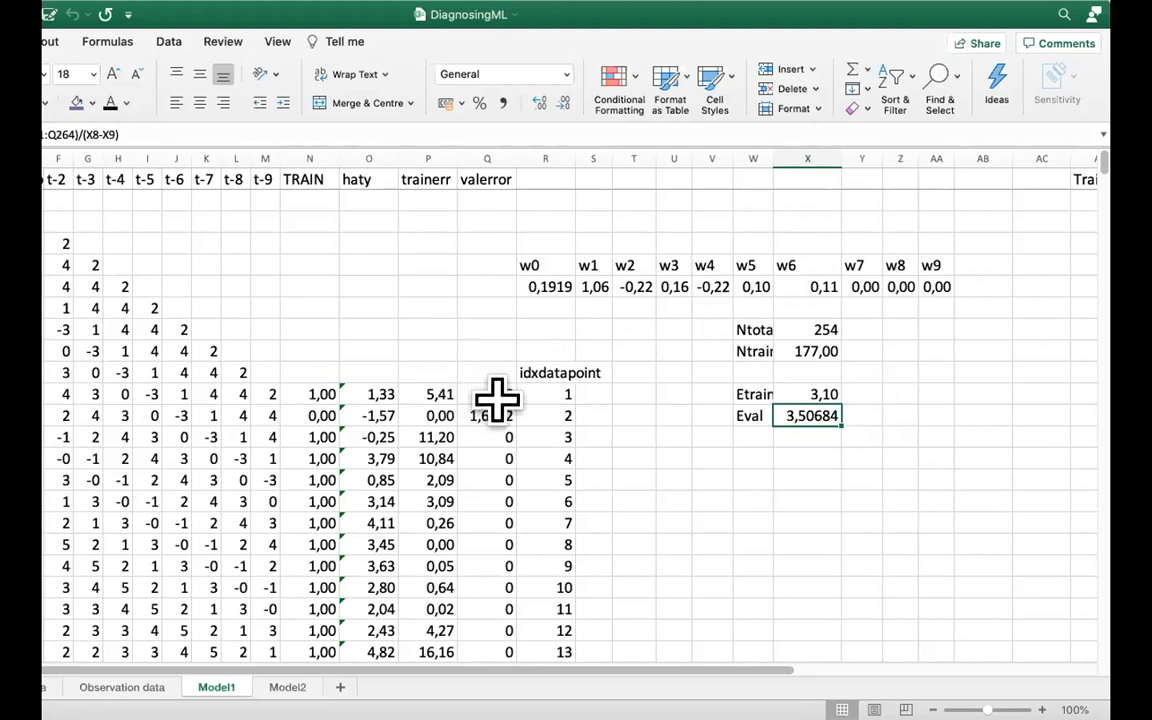
pyautogui.click(810, 394)
pyautogui.click(523, 284)
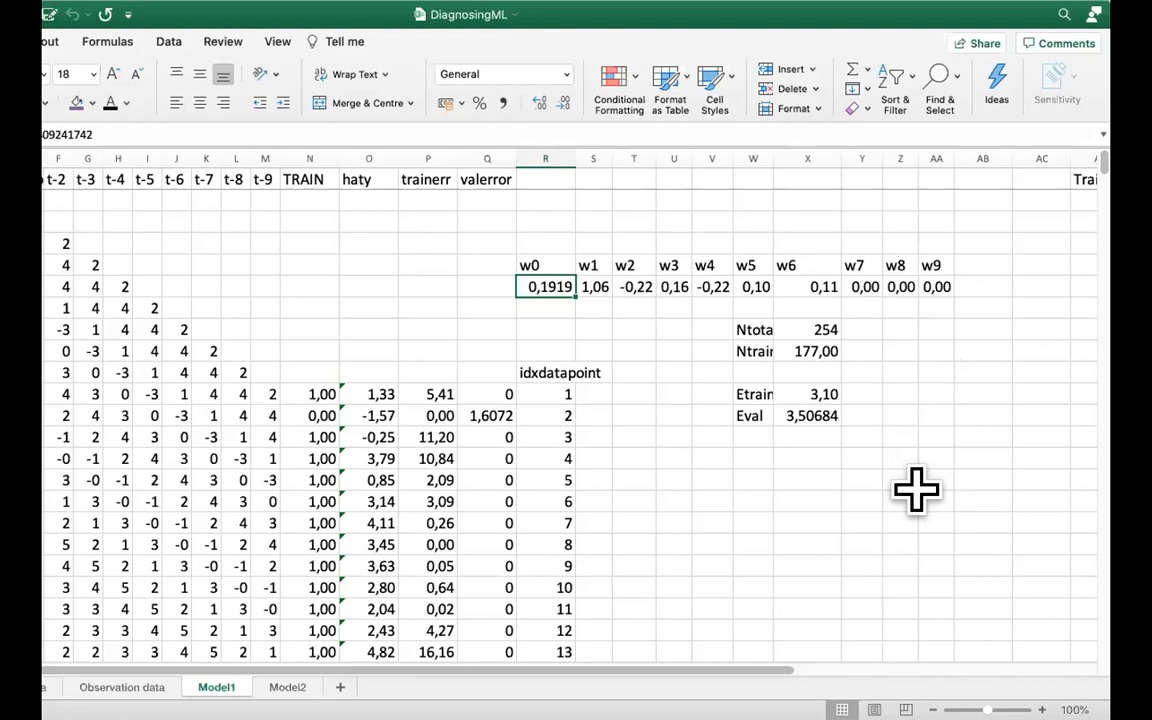
pyautogui.click(808, 414)
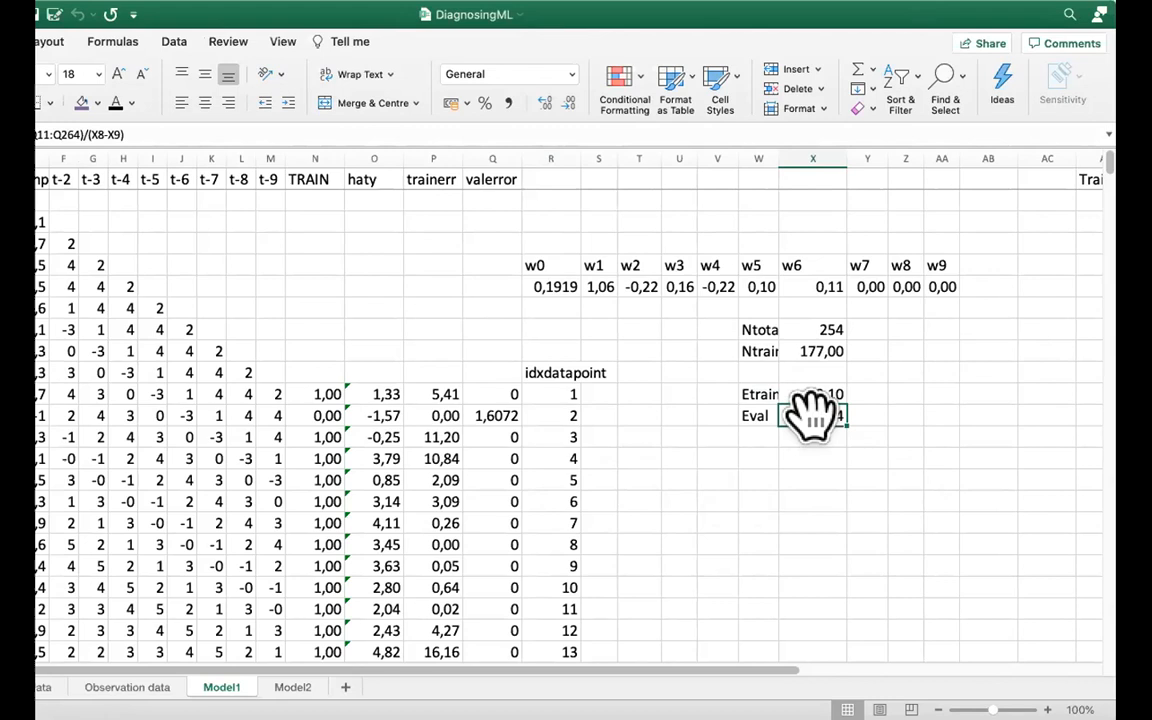
pyautogui.click(812, 476)
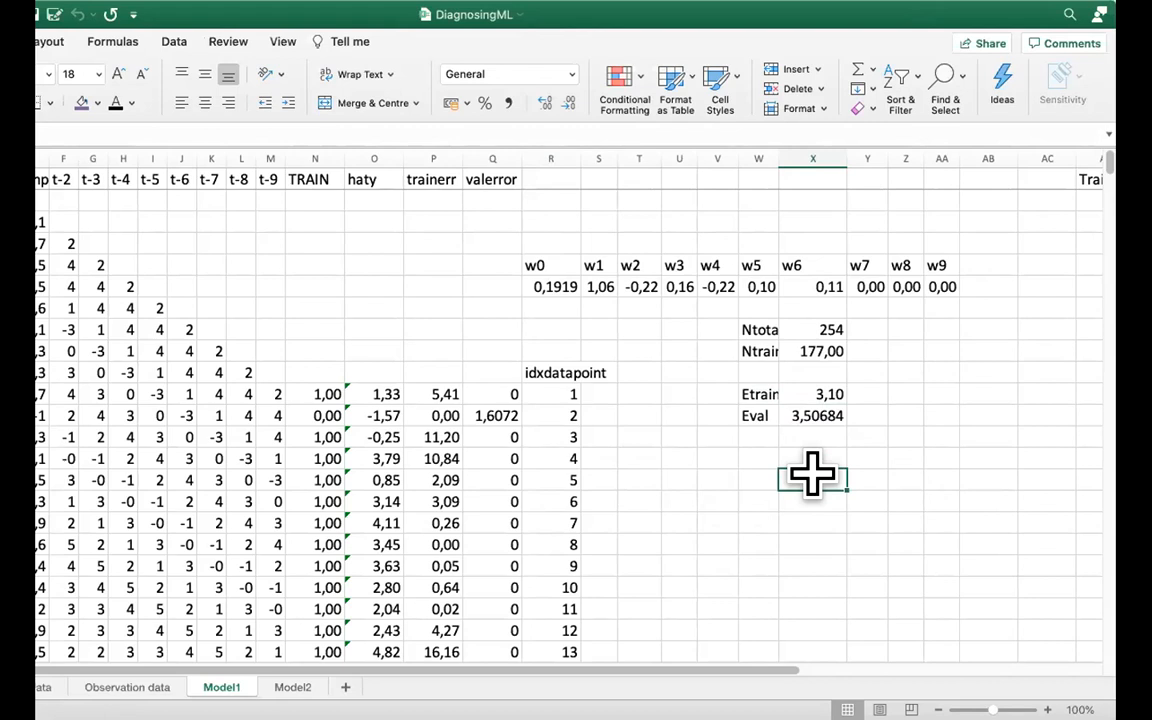
# Set the weights w6 in X6 and w5 in W6 to 0
pyautogui.click(808, 286)
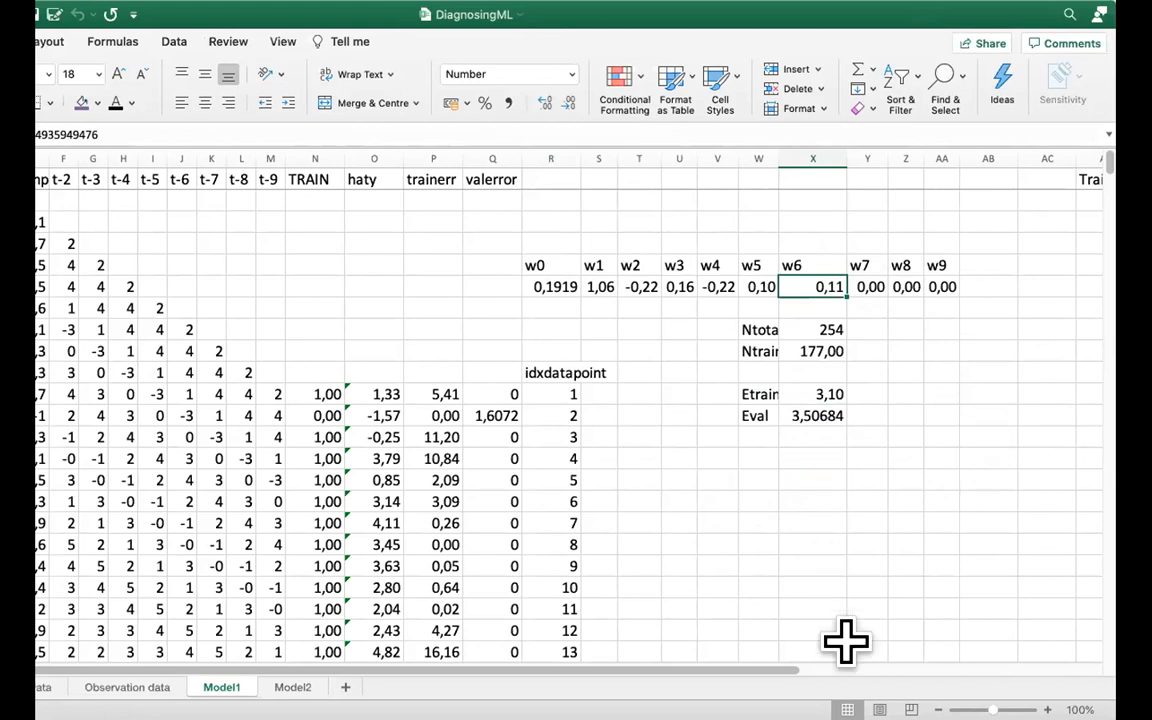
pyautogui.write('0')
pyautogui.press('Return')
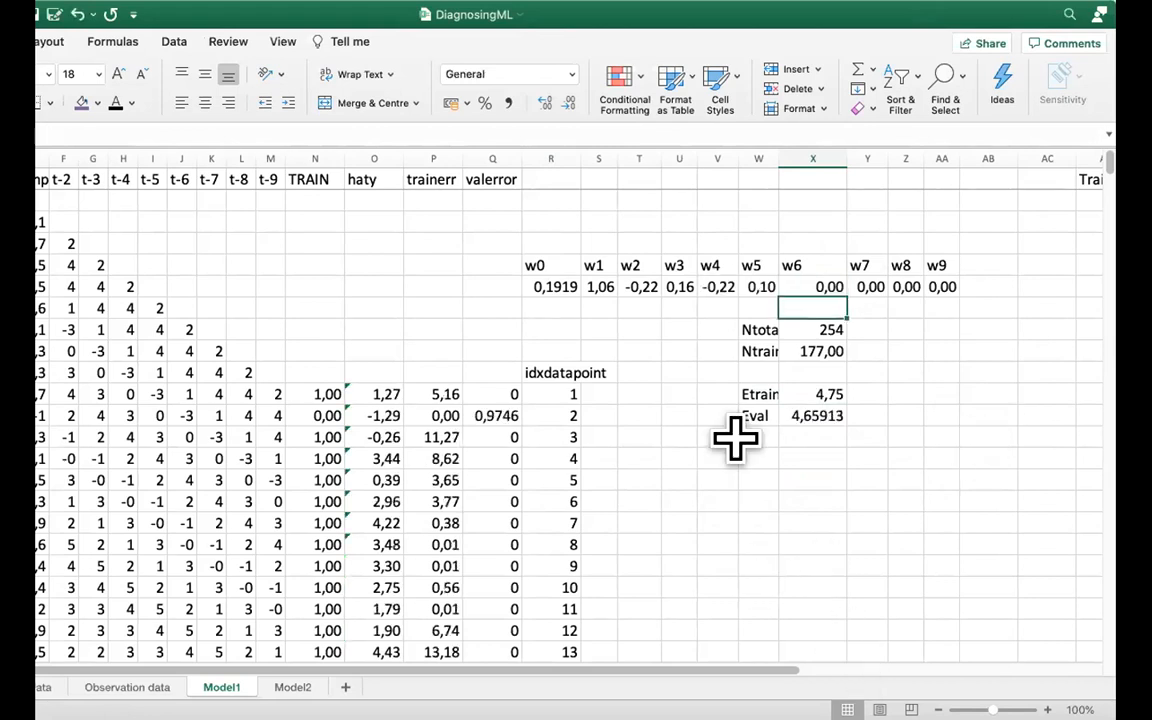
pyautogui.click(781, 290)
pyautogui.write('0')
pyautogui.press('Return')
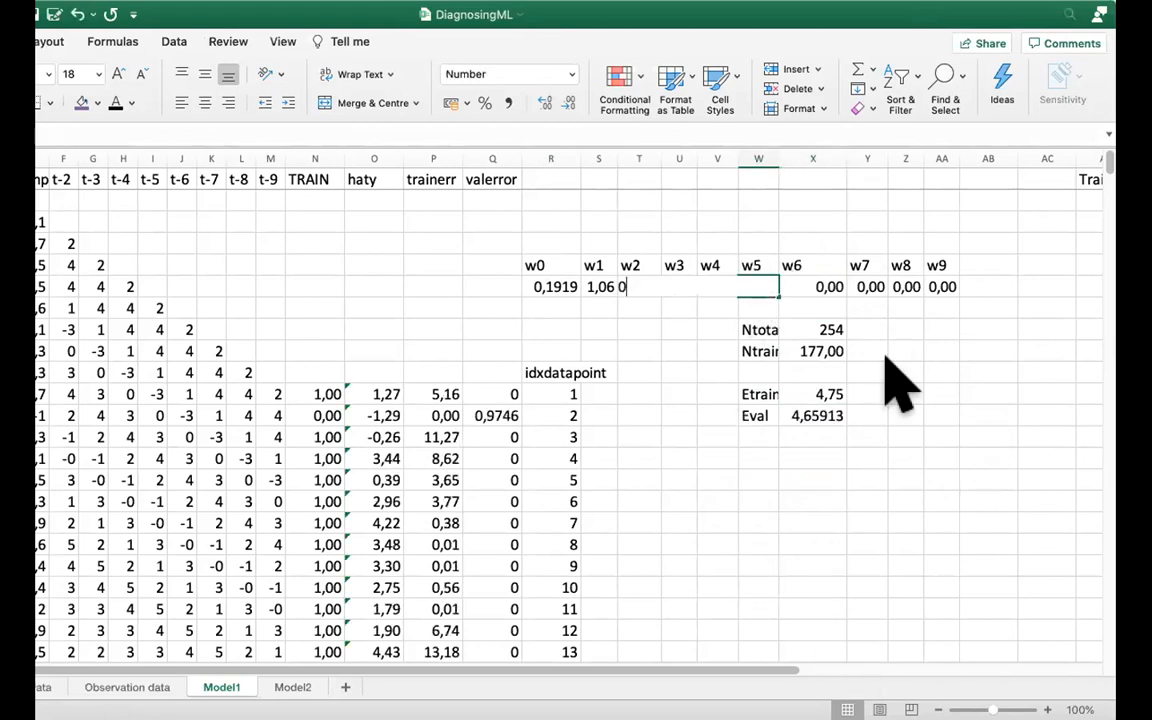
pyautogui.click(903, 479)
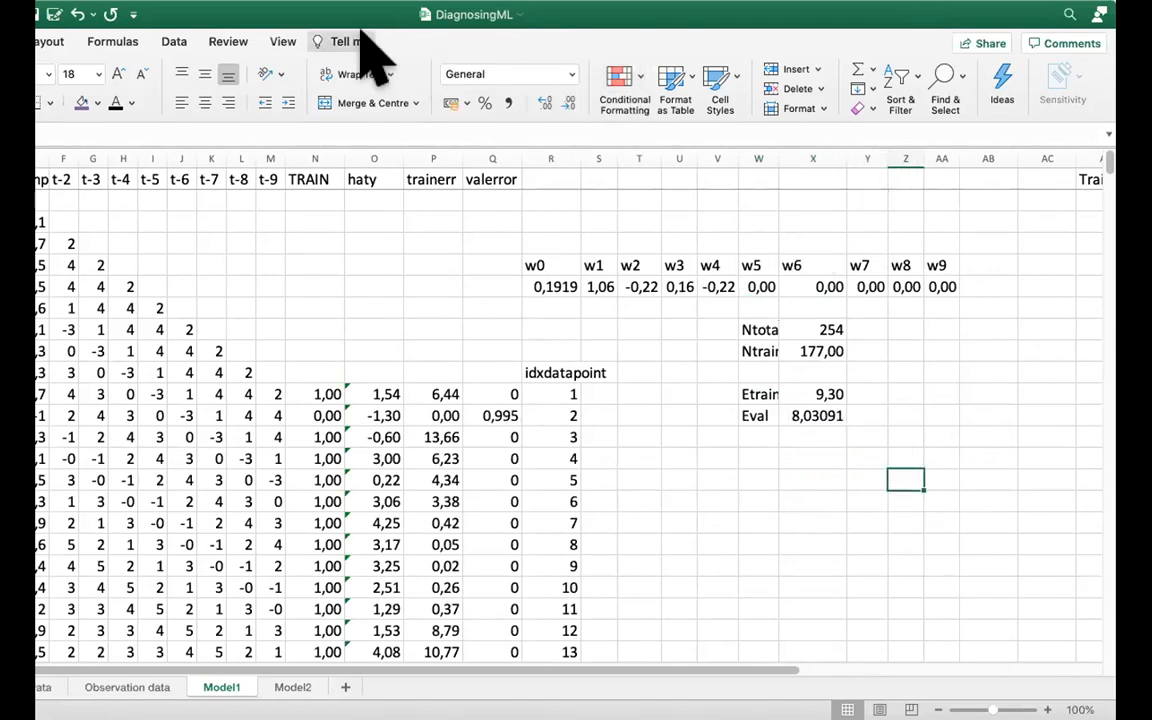
# Run Solver to minimise X11 by changing only weights w0 to w4 in R6:V6, and keep the solution
pyautogui.click(407, 78)
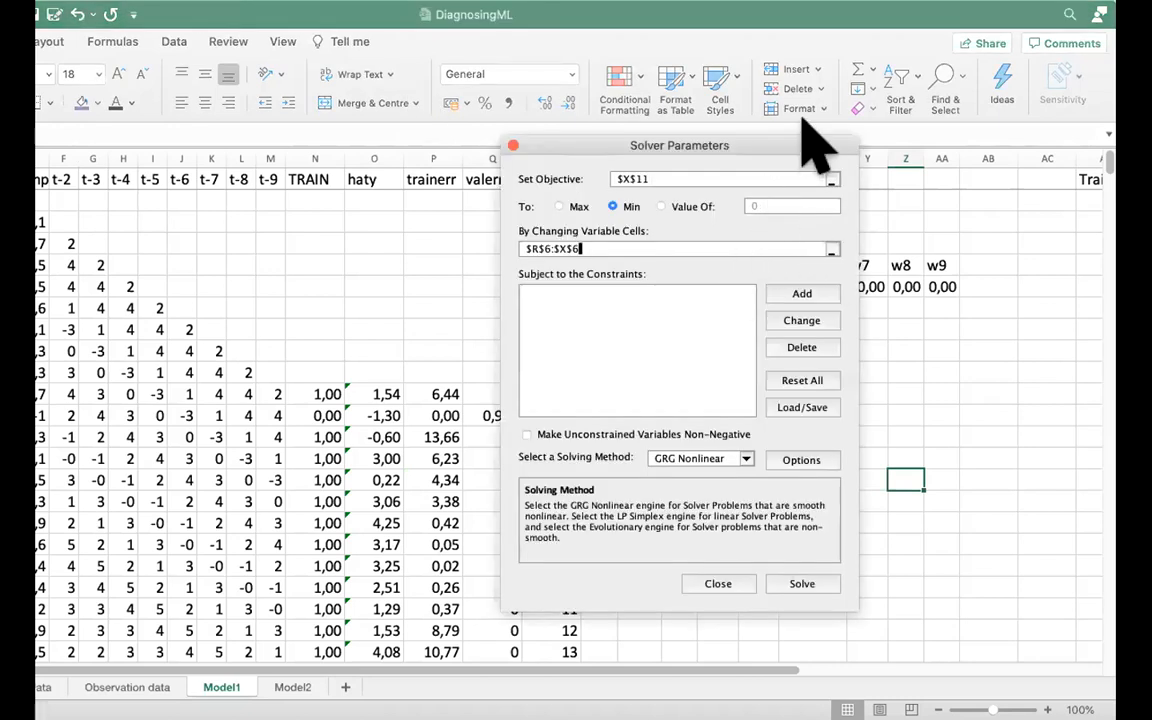
pyautogui.moveTo(732, 154); pyautogui.dragTo(343, 198)
pyautogui.moveTo(548, 285); pyautogui.dragTo(705, 278)
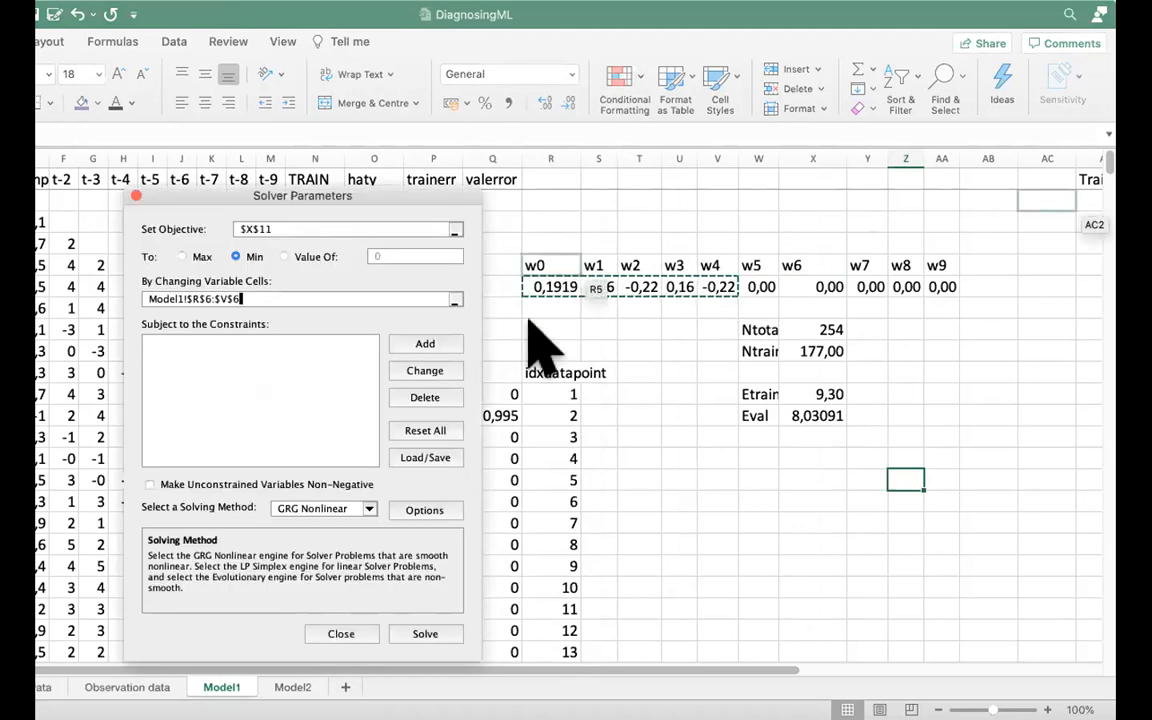
pyautogui.click(416, 630)
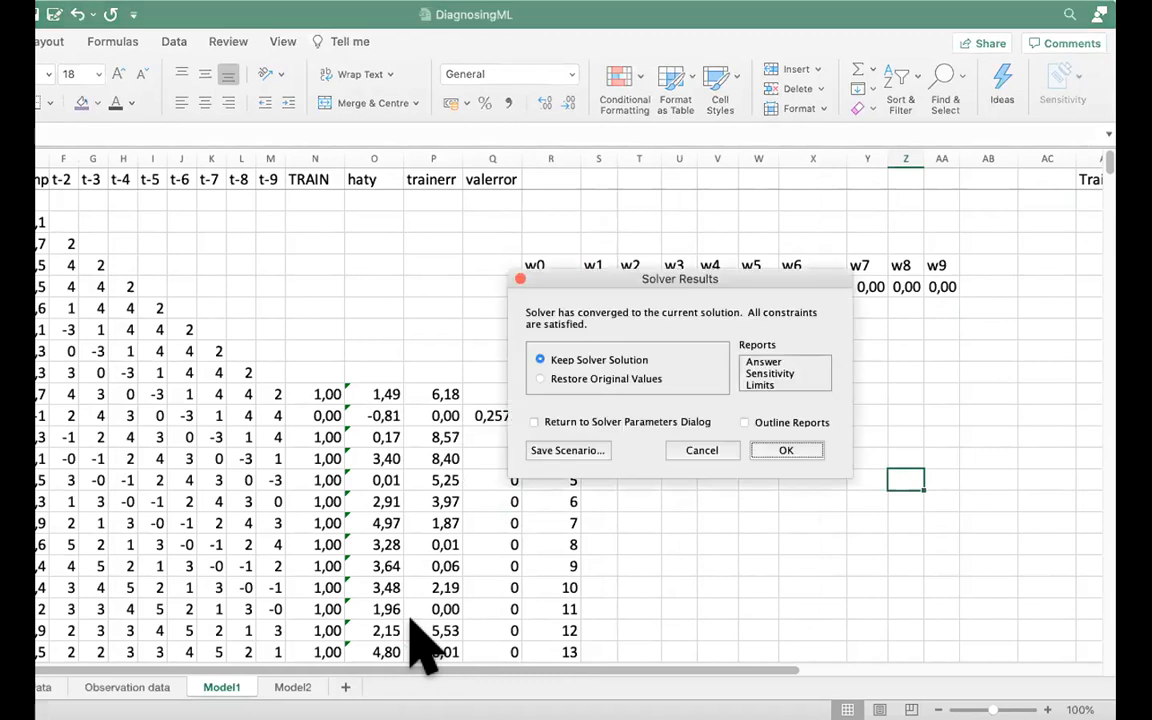
pyautogui.click(790, 451)
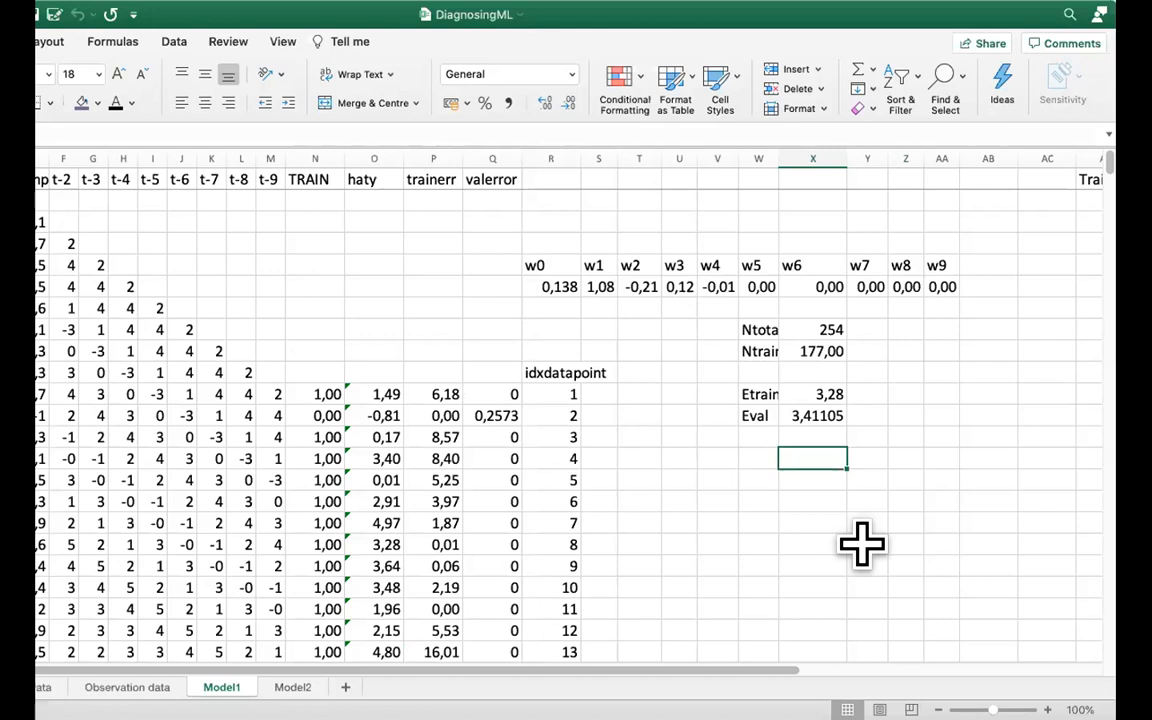
# Compare the training error in X11 with the validation error in X12 for the model using weights w0 to w4
pyautogui.click(808, 393)
pyautogui.click(818, 414)
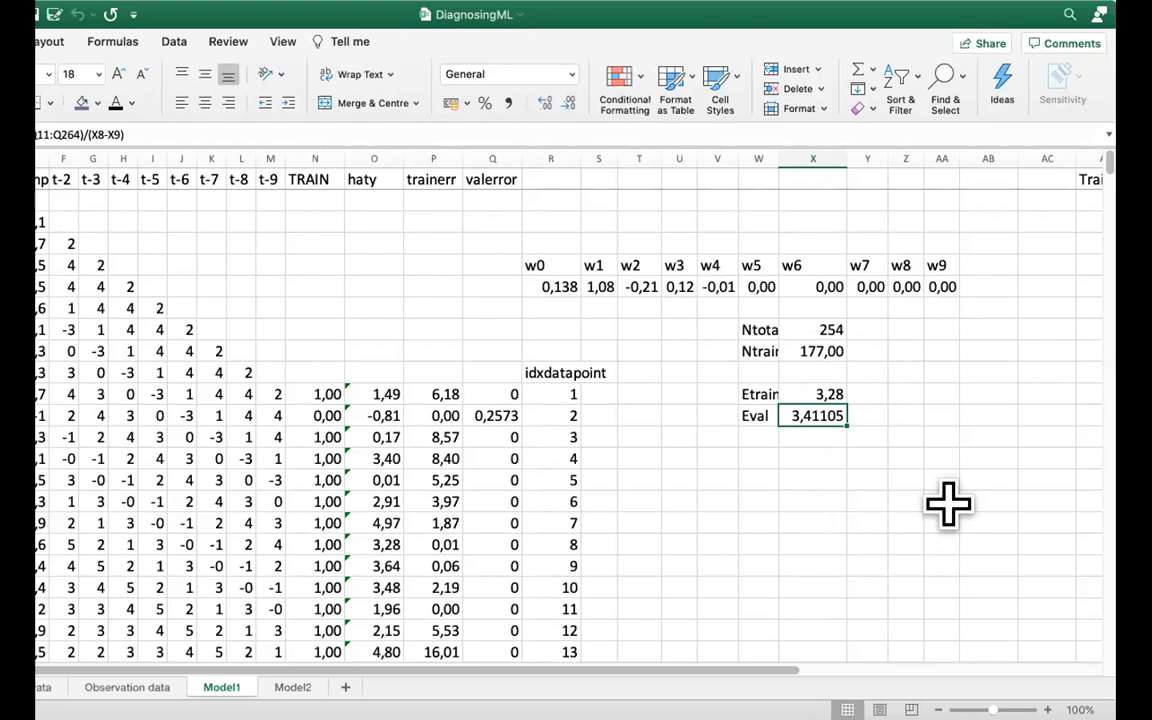
pyautogui.click(797, 388)
pyautogui.click(797, 408)
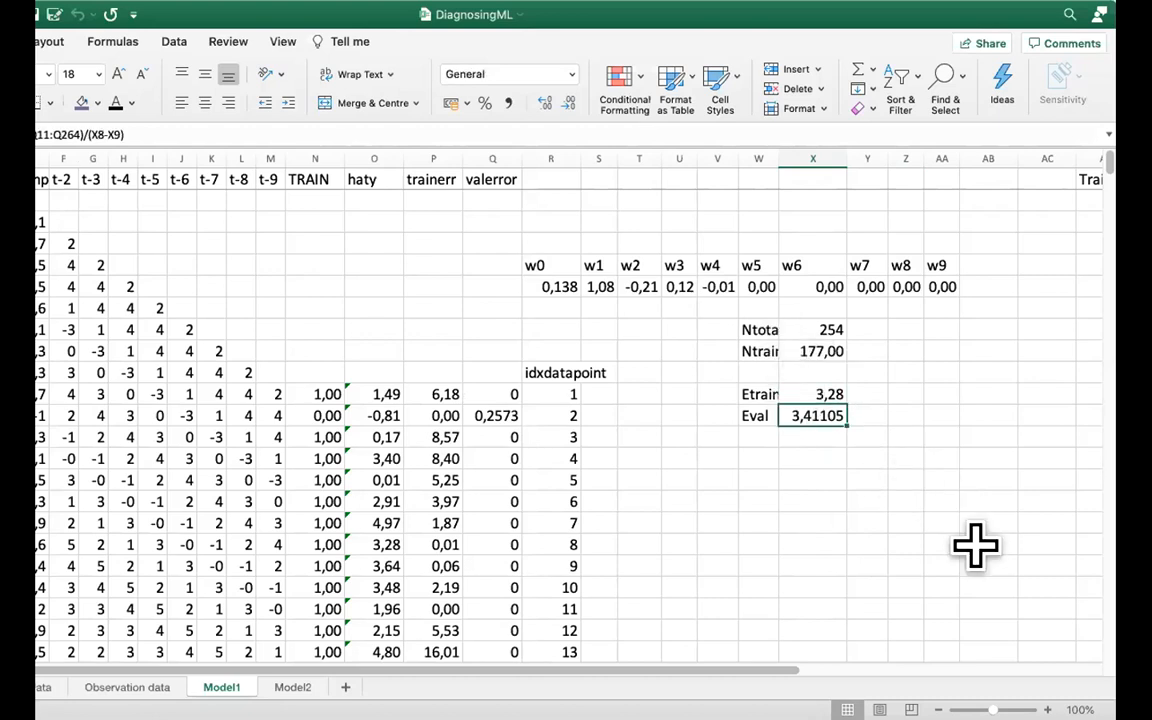
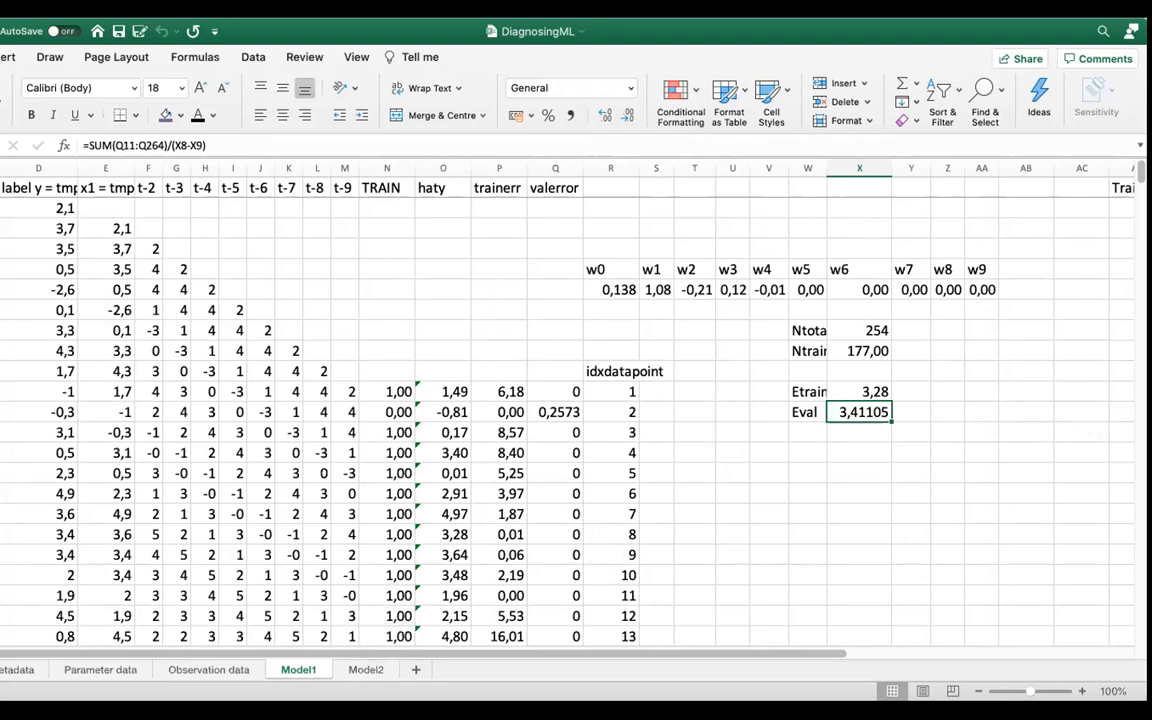
# Open the Model2 sheet, check the label in D4 and feature x1 in E4, and widen column F to show its full header
pyautogui.hotkey('ctrl', 'pagedown')
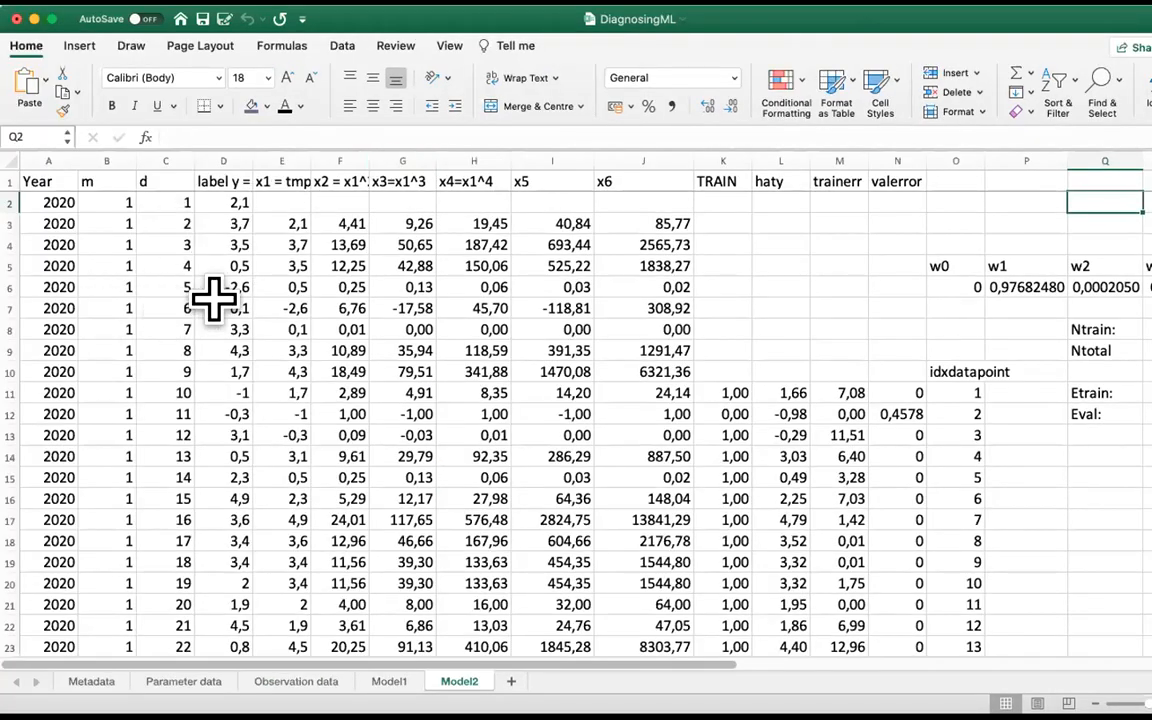
pyautogui.click(222, 243)
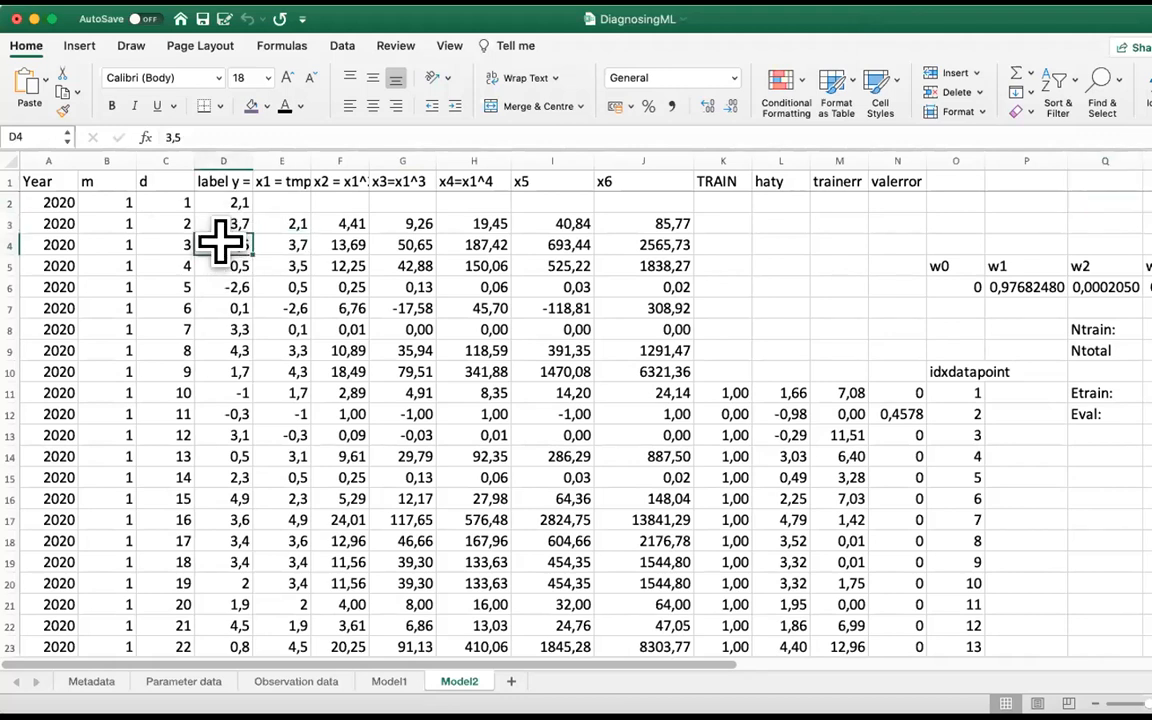
pyautogui.press('Right')
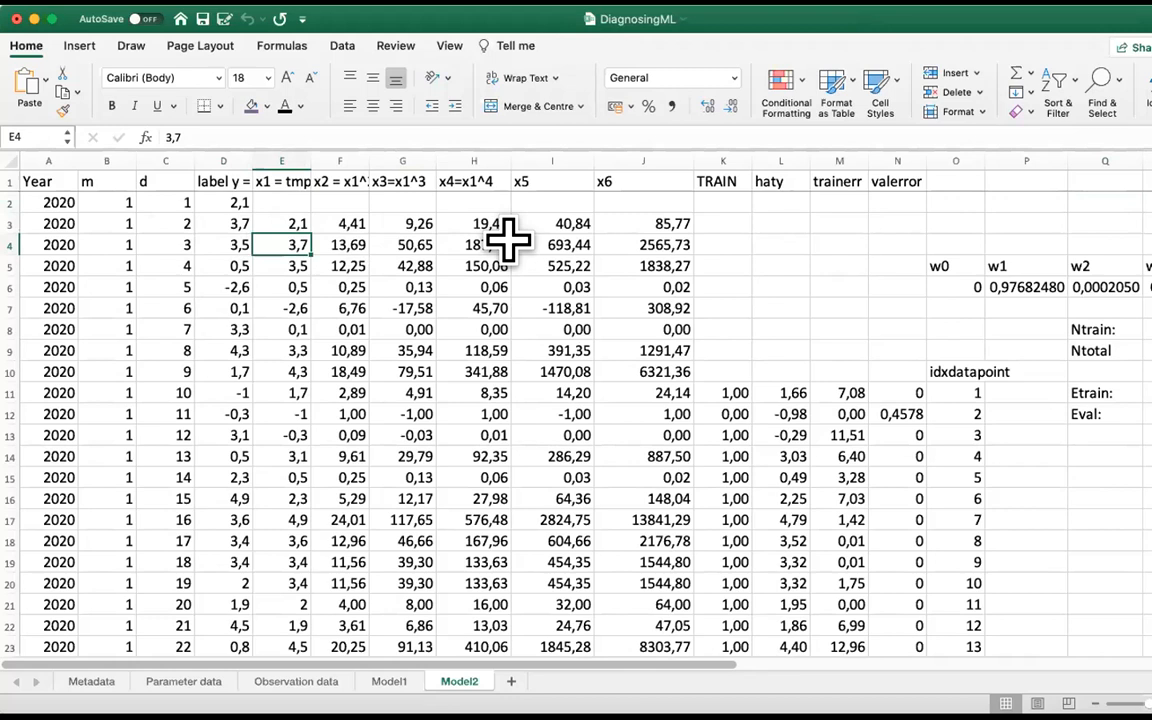
pyautogui.moveTo(369, 160); pyautogui.dragTo(381, 160)
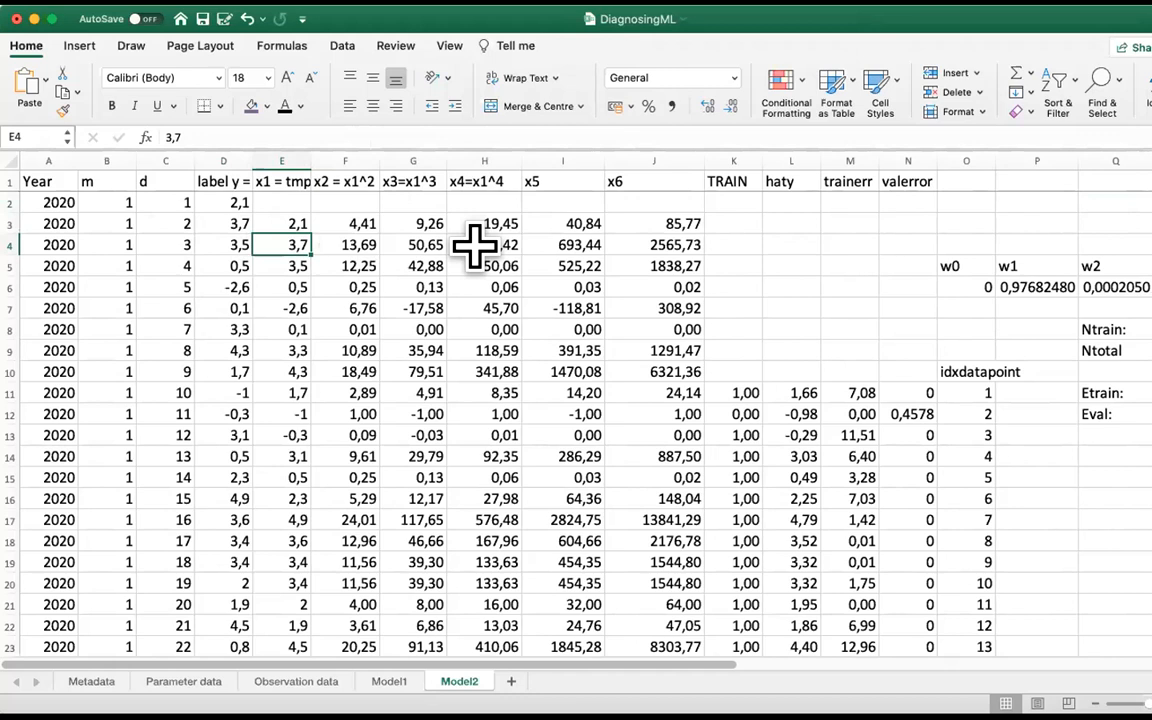
# Examine the formulas of the polynomial features x2 to x6 in F4 through J4
pyautogui.click(342, 237)
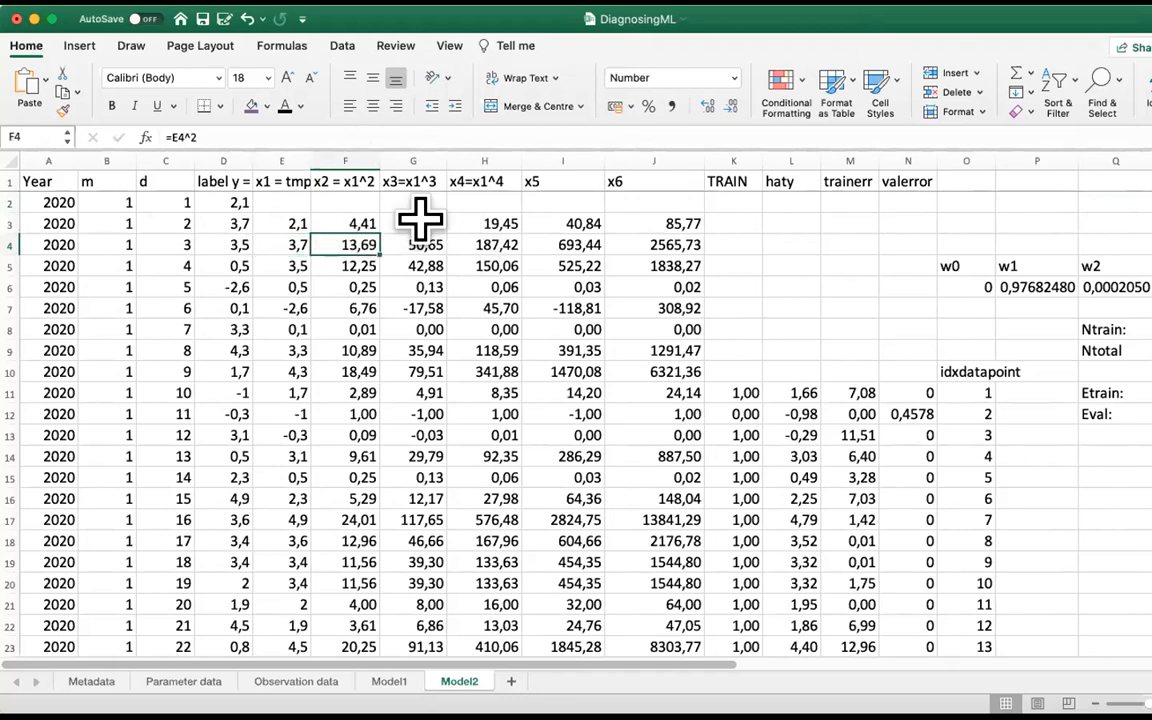
pyautogui.click(417, 243)
pyautogui.click(489, 240)
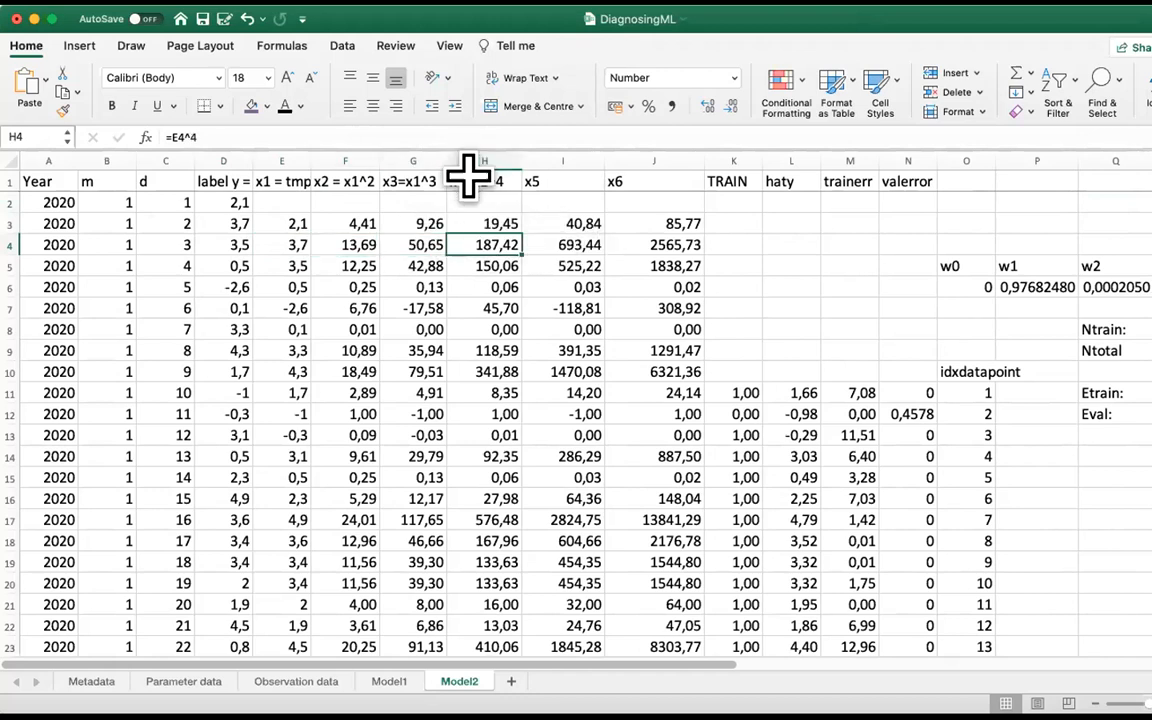
pyautogui.click(568, 243)
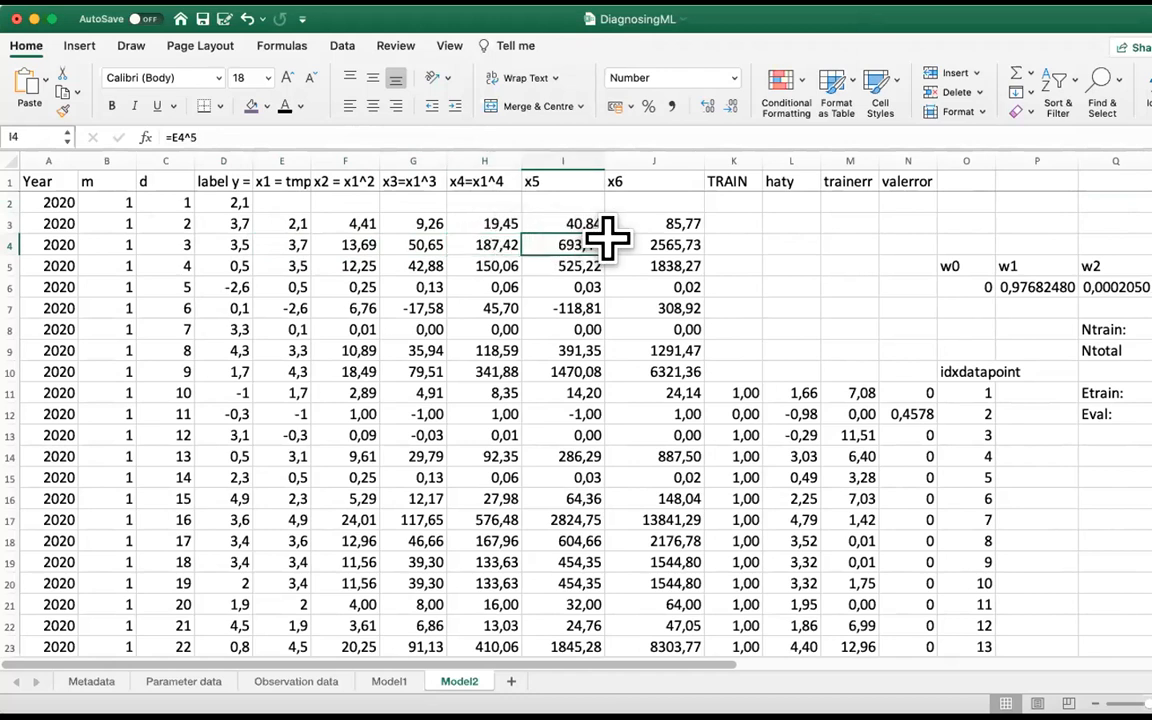
pyautogui.click(660, 245)
# Go back and forth along row 4 between D4 and J4 to compare the label, x1 and its powers
pyautogui.press('Left')
pyautogui.press('Left')
pyautogui.press('Left')
pyautogui.press('Left')
pyautogui.press('Left')
pyautogui.press('Left')
pyautogui.press('Right')
pyautogui.press('Right')
pyautogui.press('Right')
pyautogui.press('Right')
pyautogui.press('Right')
pyautogui.press('Right')
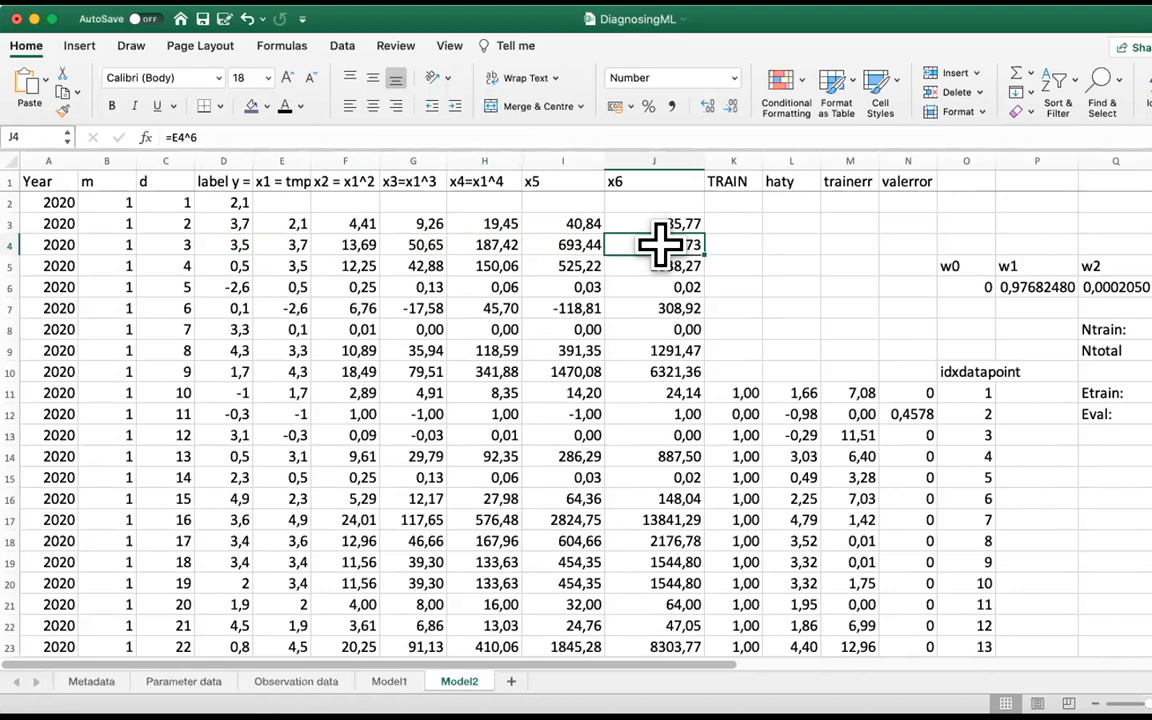
pyautogui.press('Left')
pyautogui.press('Left')
pyautogui.press('Left')
pyautogui.press('Left')
pyautogui.press('Left')
pyautogui.press('Left')
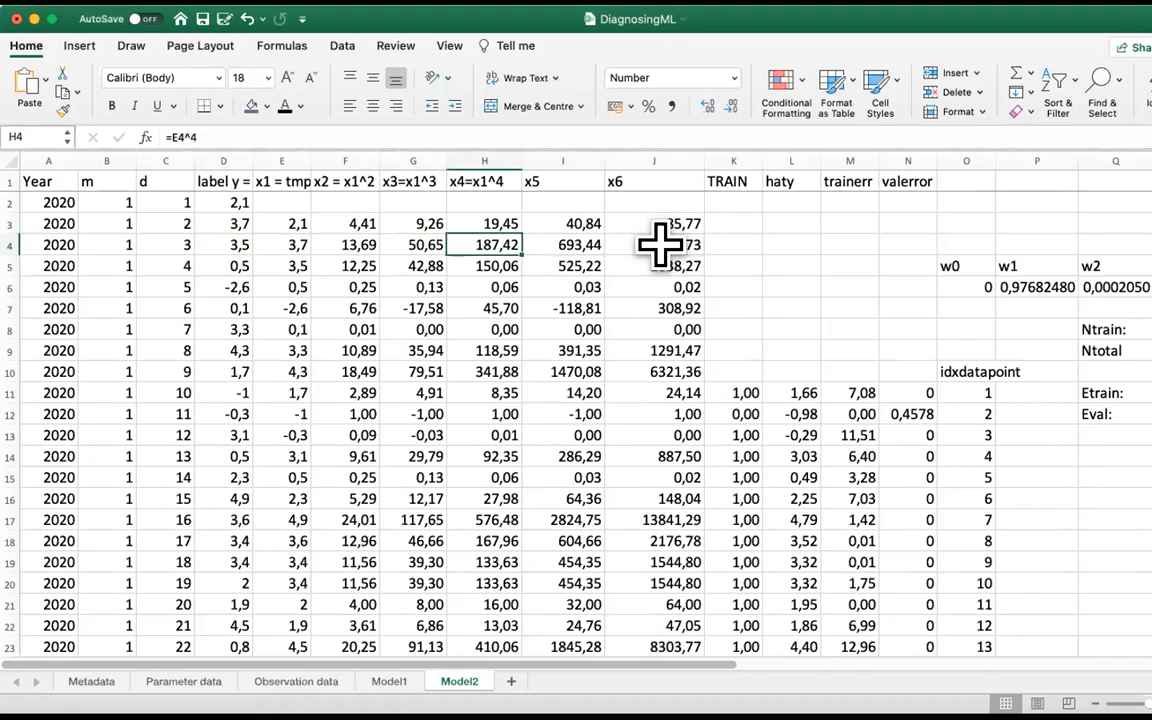
# Compare the x1 value in E4 with the squared-feature formula in F4
pyautogui.press('Right')
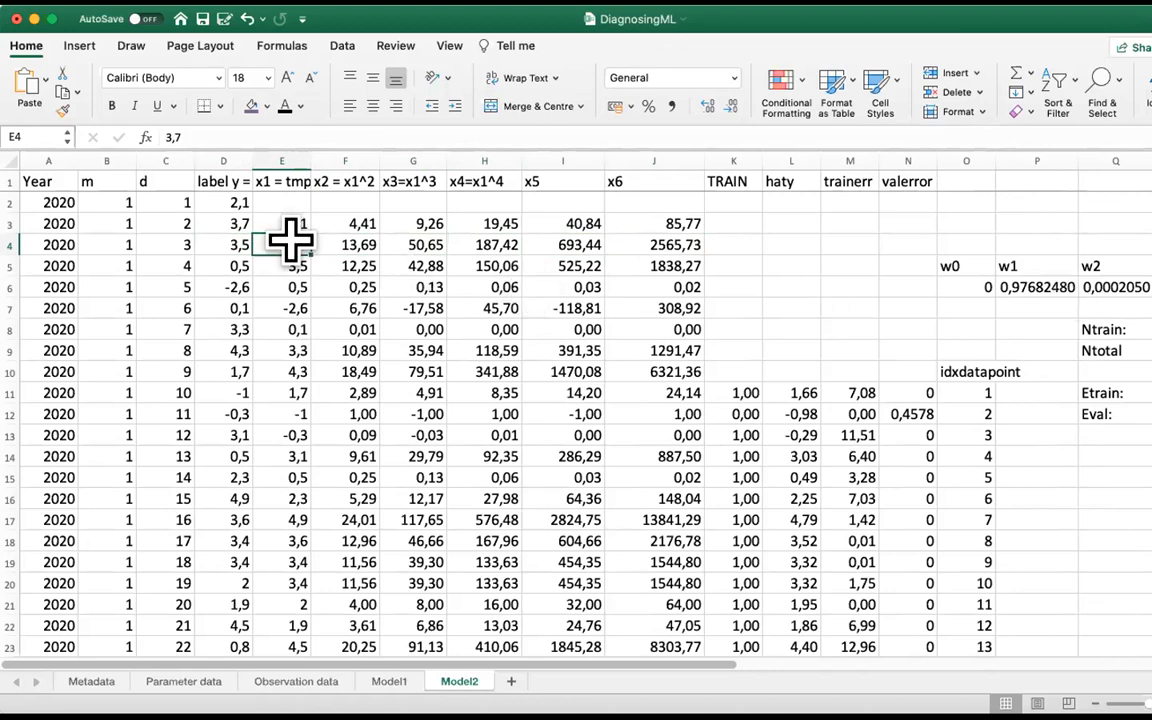
pyautogui.click(335, 238)
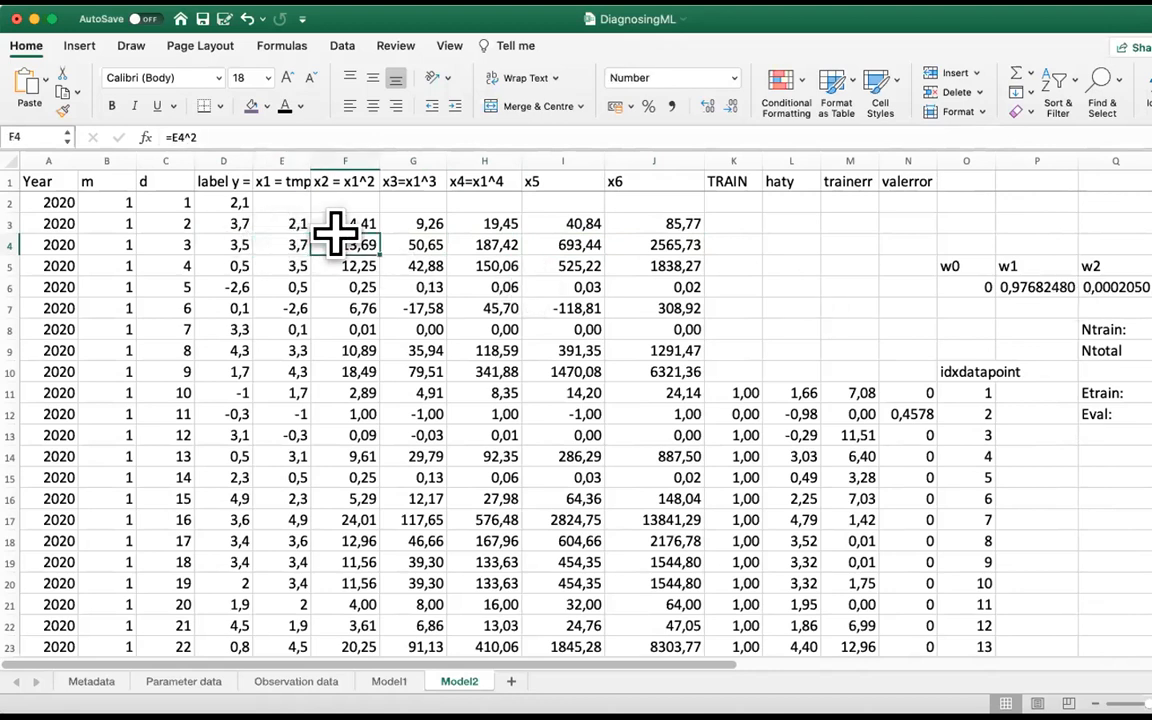
pyautogui.press('Left')
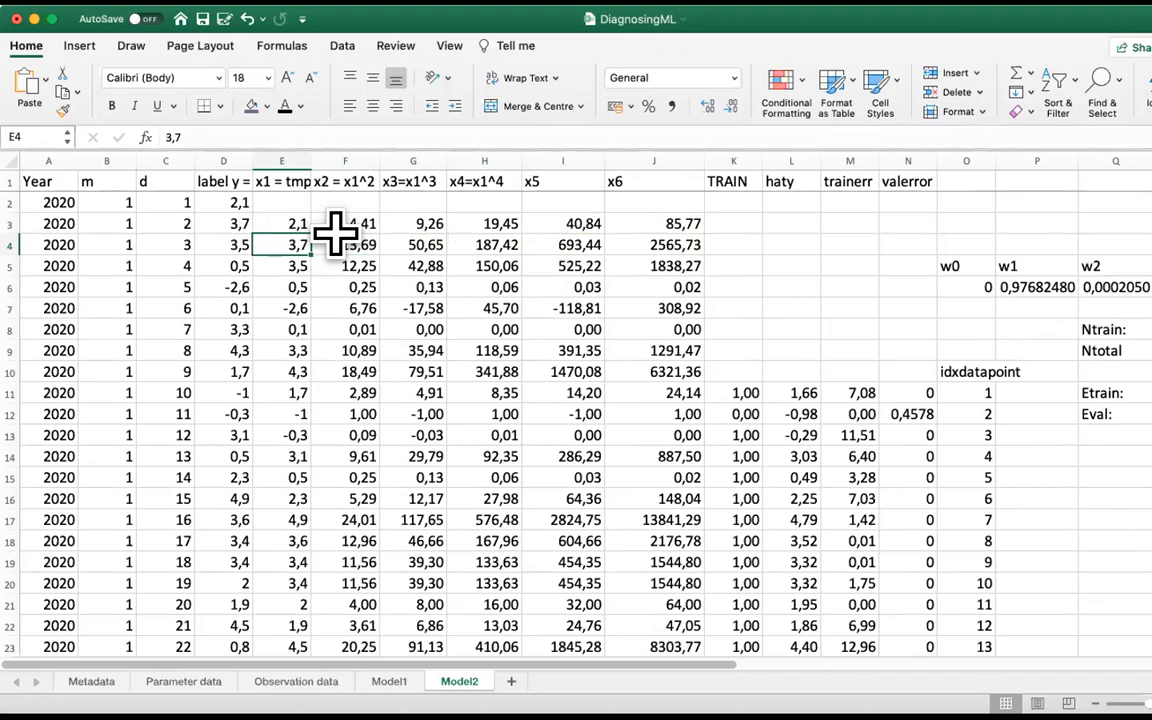
pyautogui.click(335, 238)
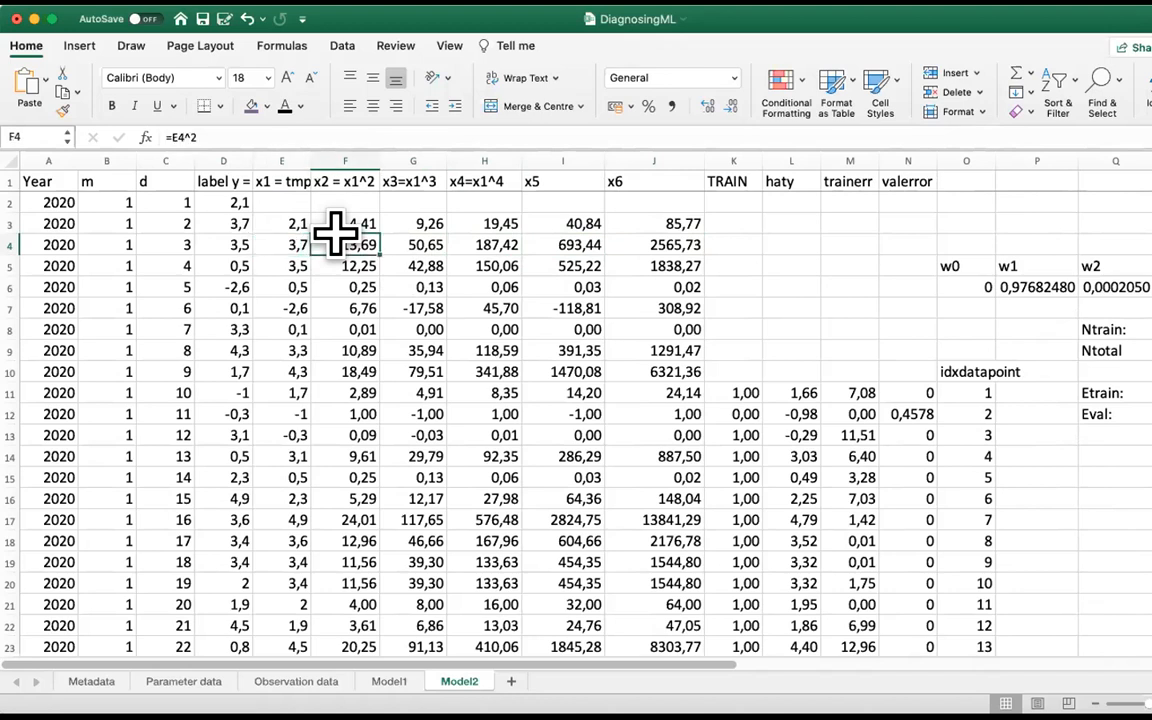
# Trace x1 in E4 through its powers up to x6 in J4, and back to the label in D4
pyautogui.press('Left')
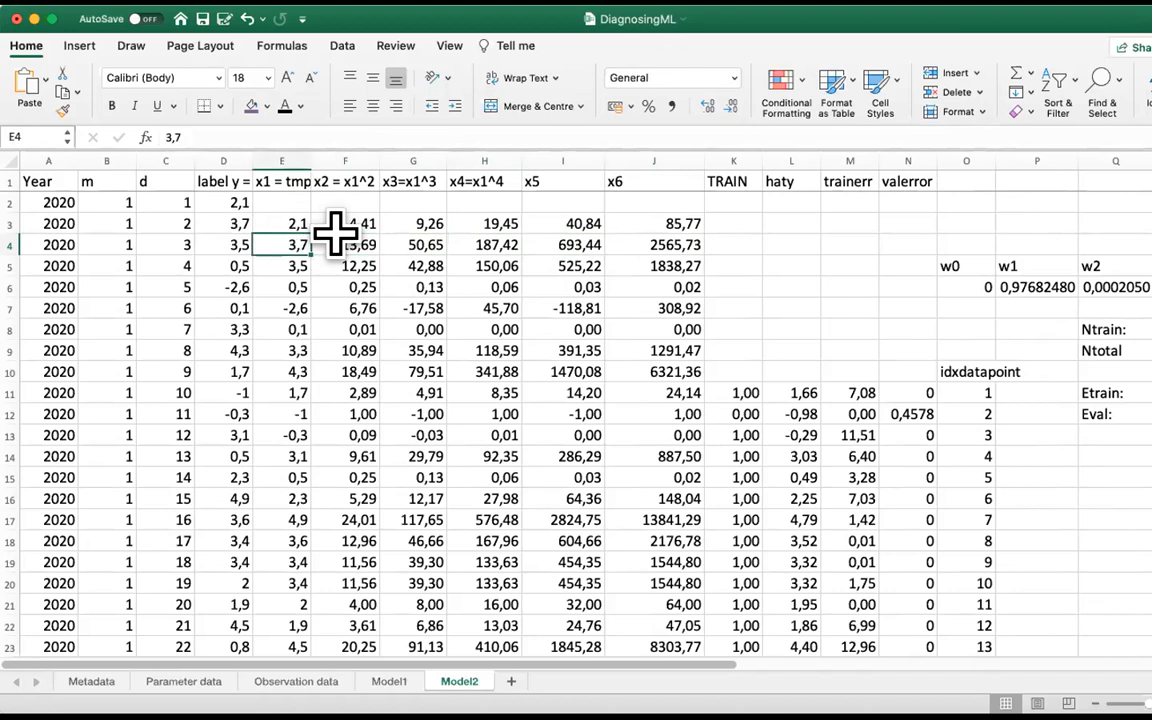
pyautogui.press('Right')
pyautogui.press('Right')
pyautogui.press('Right')
pyautogui.press('Right')
pyautogui.press('Right')
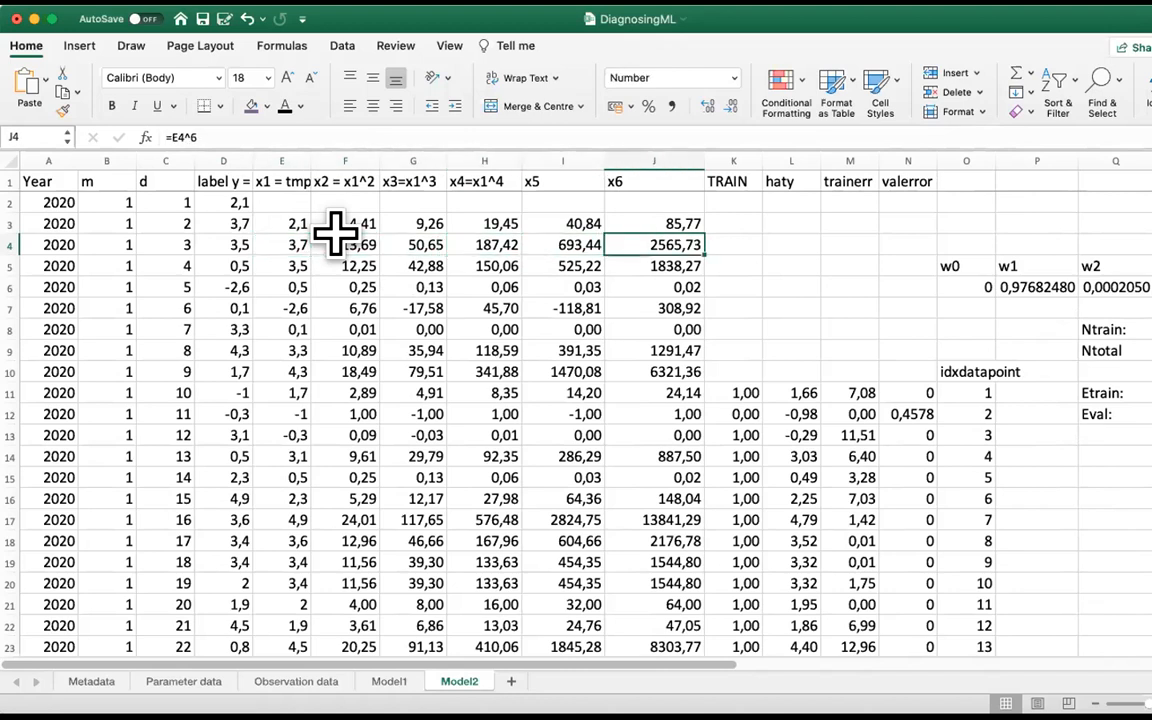
pyautogui.press('Left')
pyautogui.press('Left')
pyautogui.press('Left')
pyautogui.press('Left')
pyautogui.press('Left')
pyautogui.press('Left')
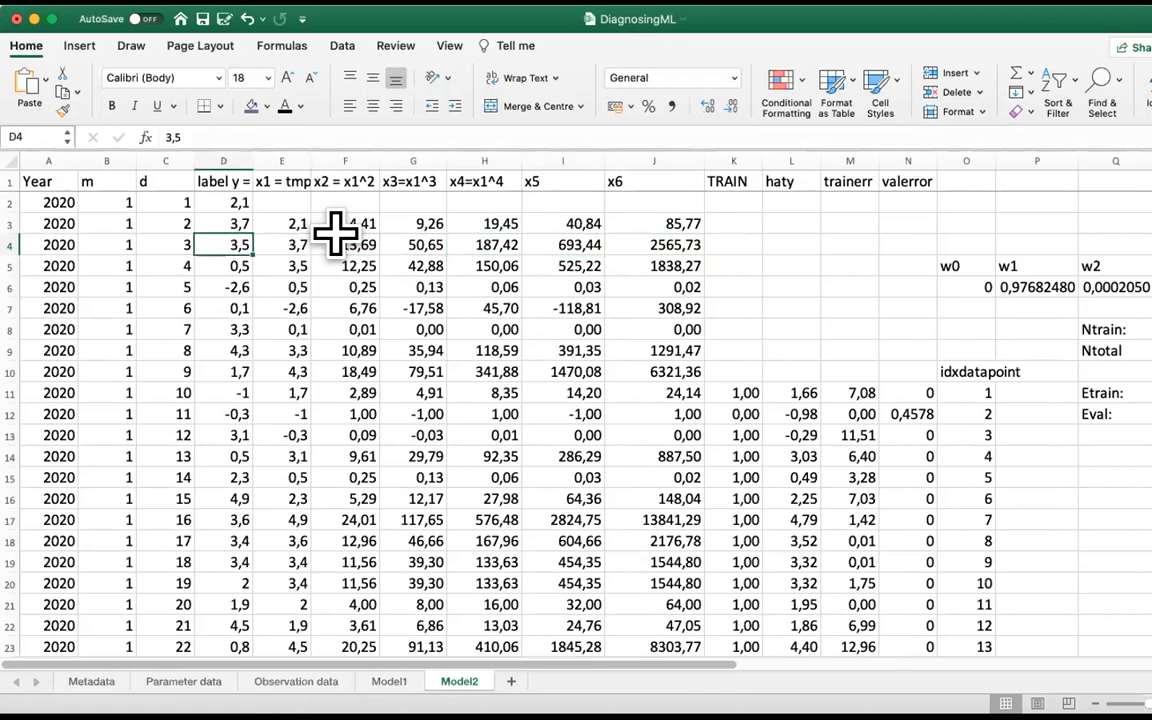
# Review the features of row 4 once more, from x1 in E4 through to x6 in J4
pyautogui.press('Right')
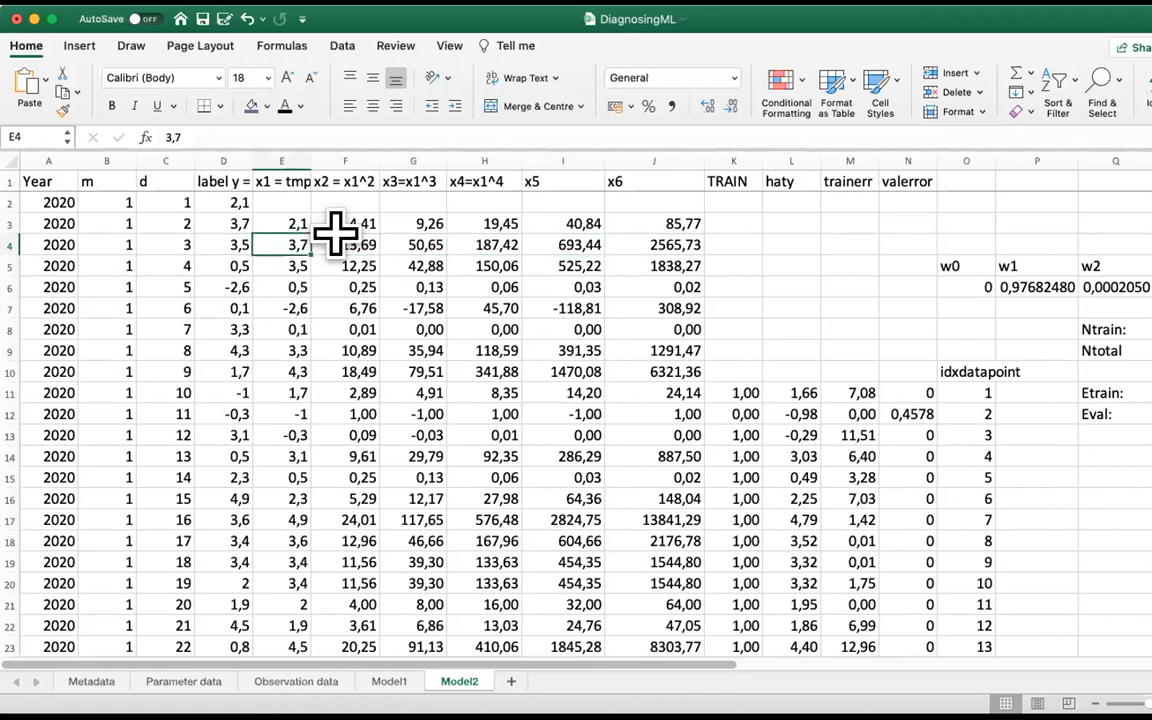
pyautogui.press('Right')
pyautogui.press('Right')
pyautogui.press('Right')
pyautogui.press('Right')
pyautogui.press('Right')
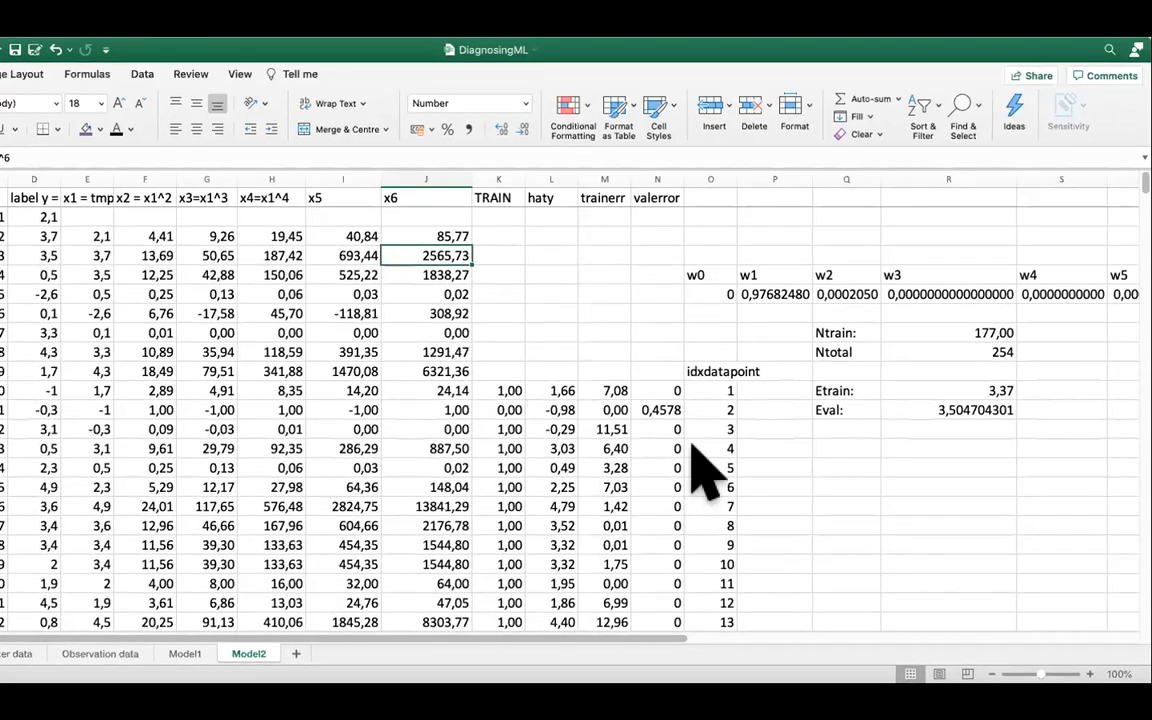
# Inspect the SUMPRODUCT prediction formula in L11, highlighting the feature and weight ranges it references
pyautogui.click(551, 391)
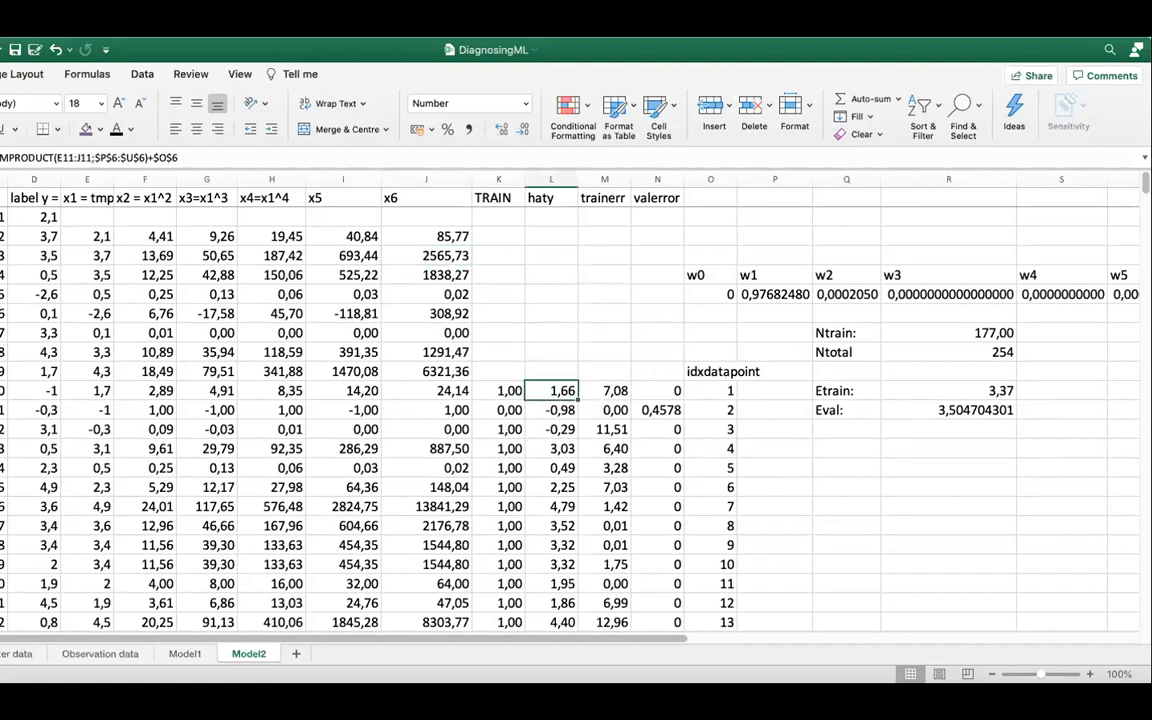
pyautogui.click(88, 152)
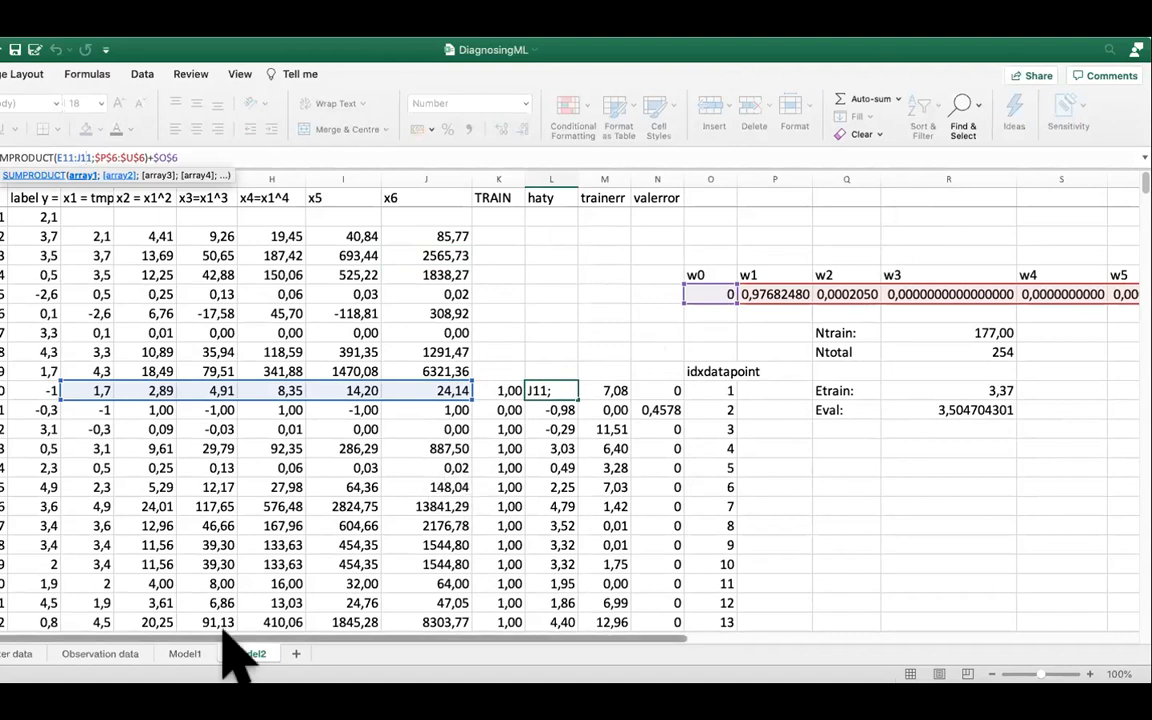
pyautogui.press('Return')
# Compare the layout of the Model1 sheet with Model2, ending on Model2
pyautogui.click(190, 653)
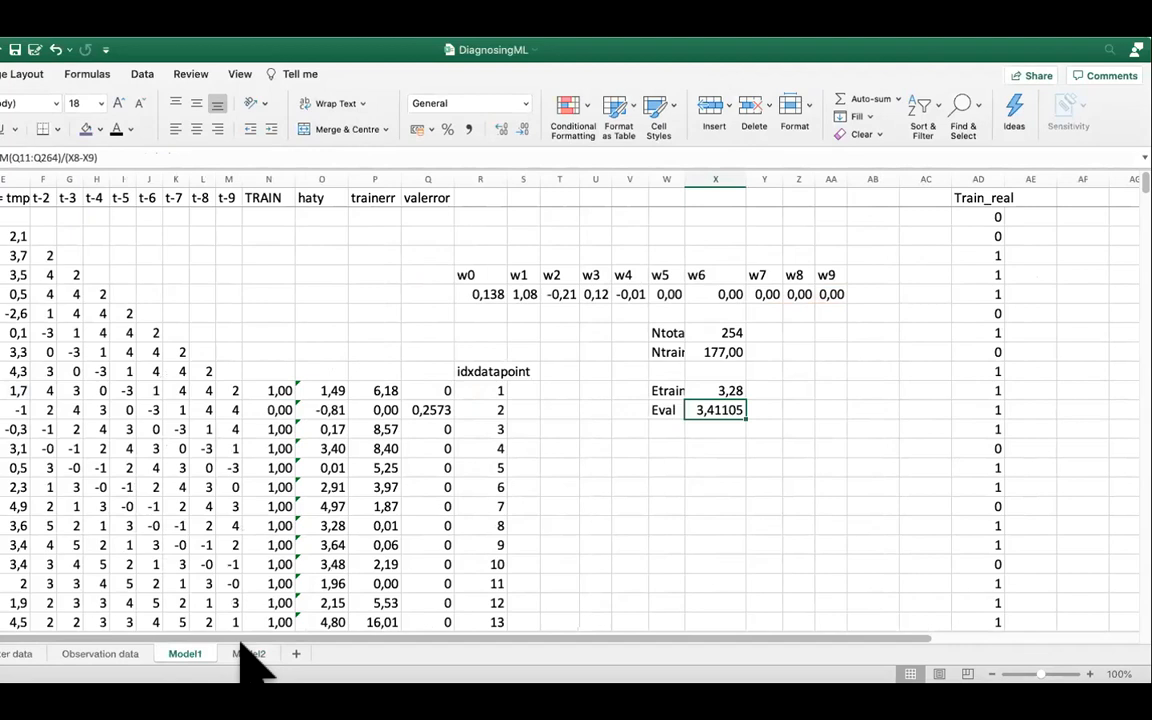
pyautogui.click(245, 654)
pyautogui.click(184, 655)
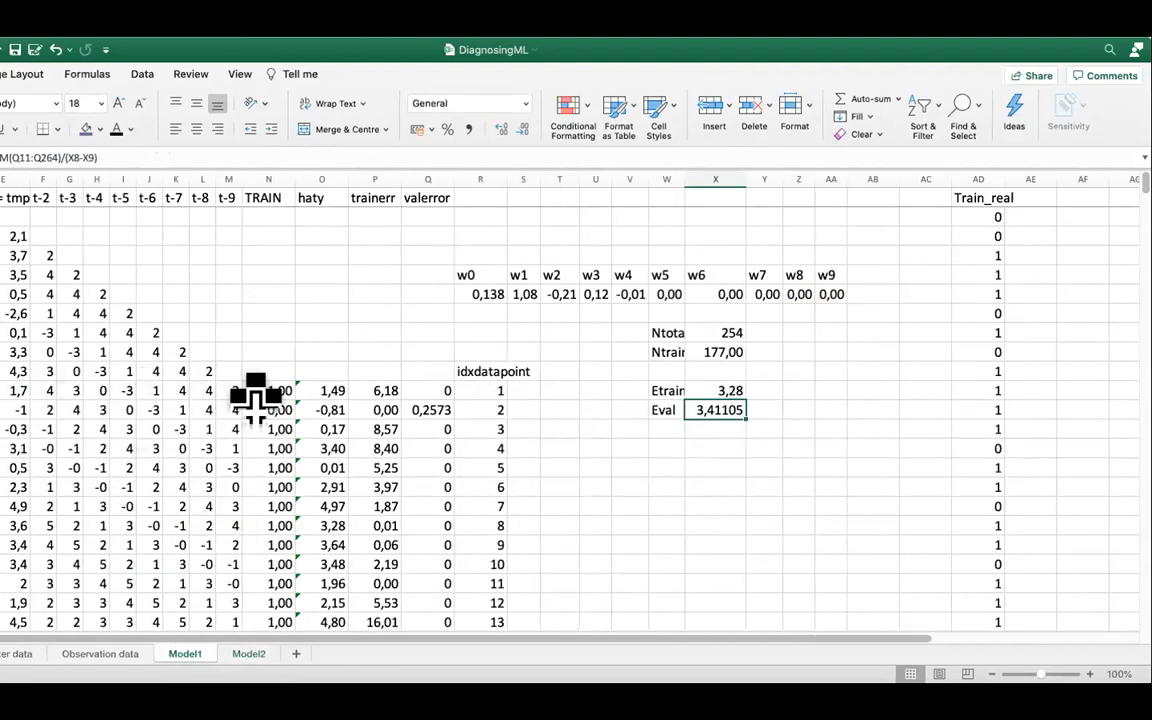
pyautogui.click(252, 655)
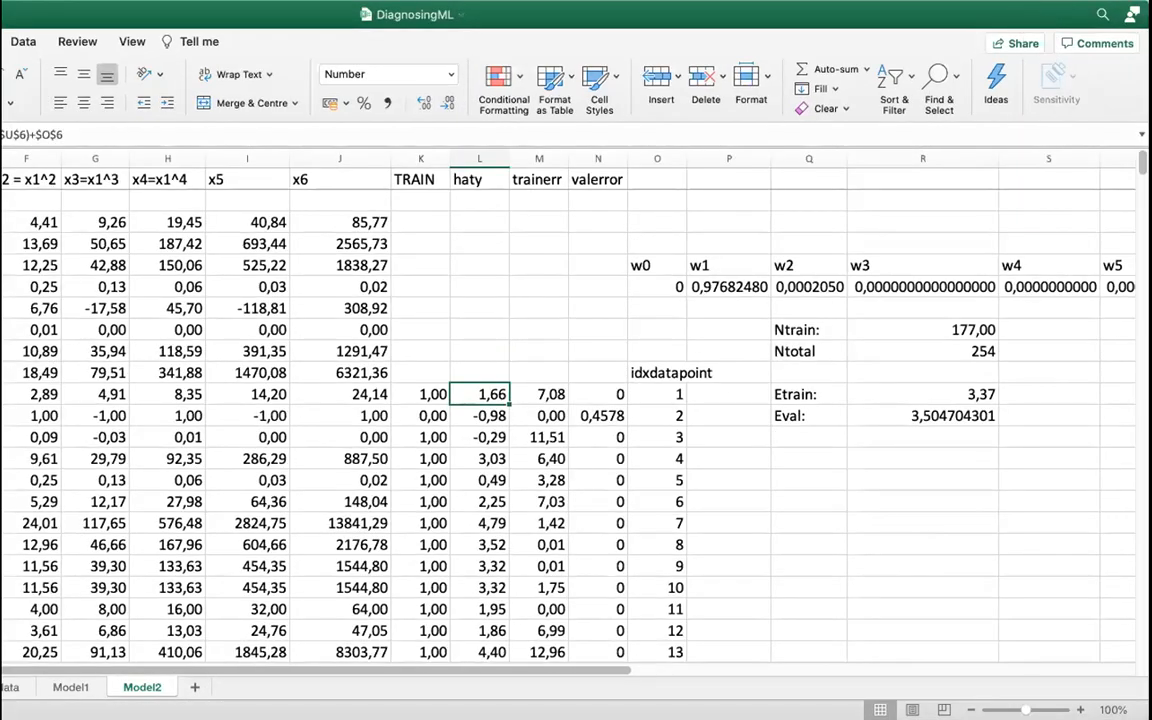
# Run Solver to minimise R11 by changing O6:U6 with GRG Nonlinear, without forcing unconstrained variables non-negative, and keep the solution
pyautogui.click(936, 476)
pyautogui.click(940, 478)
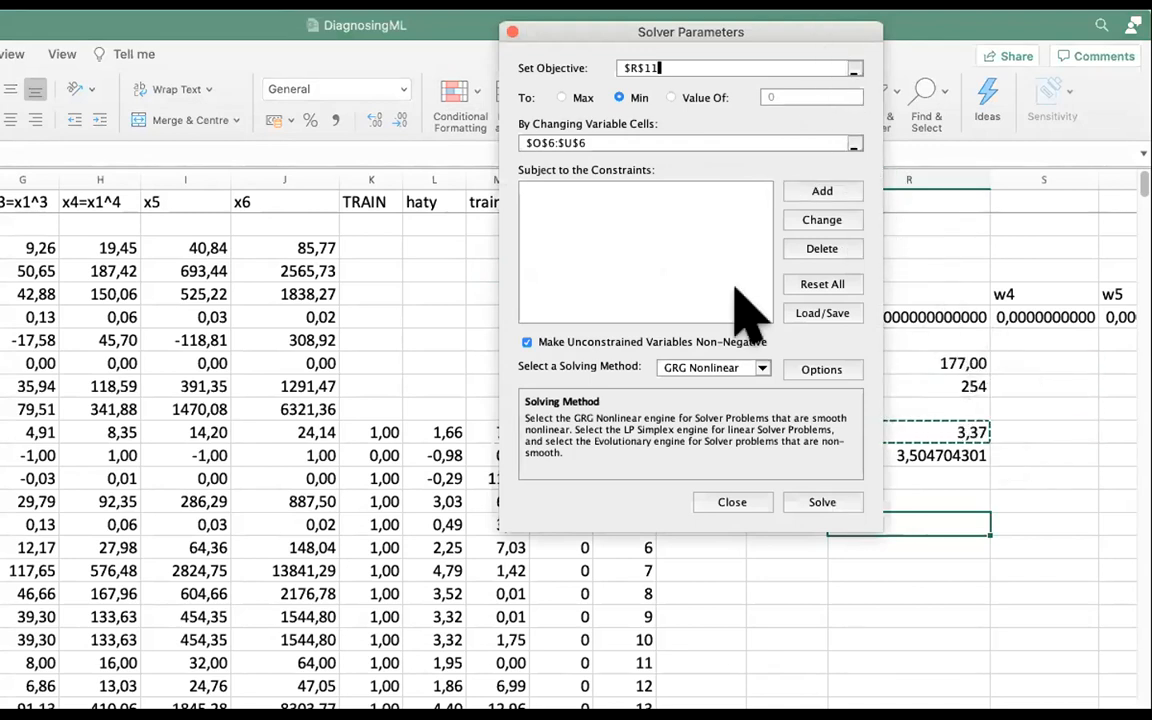
pyautogui.click(668, 341)
pyautogui.click(846, 141)
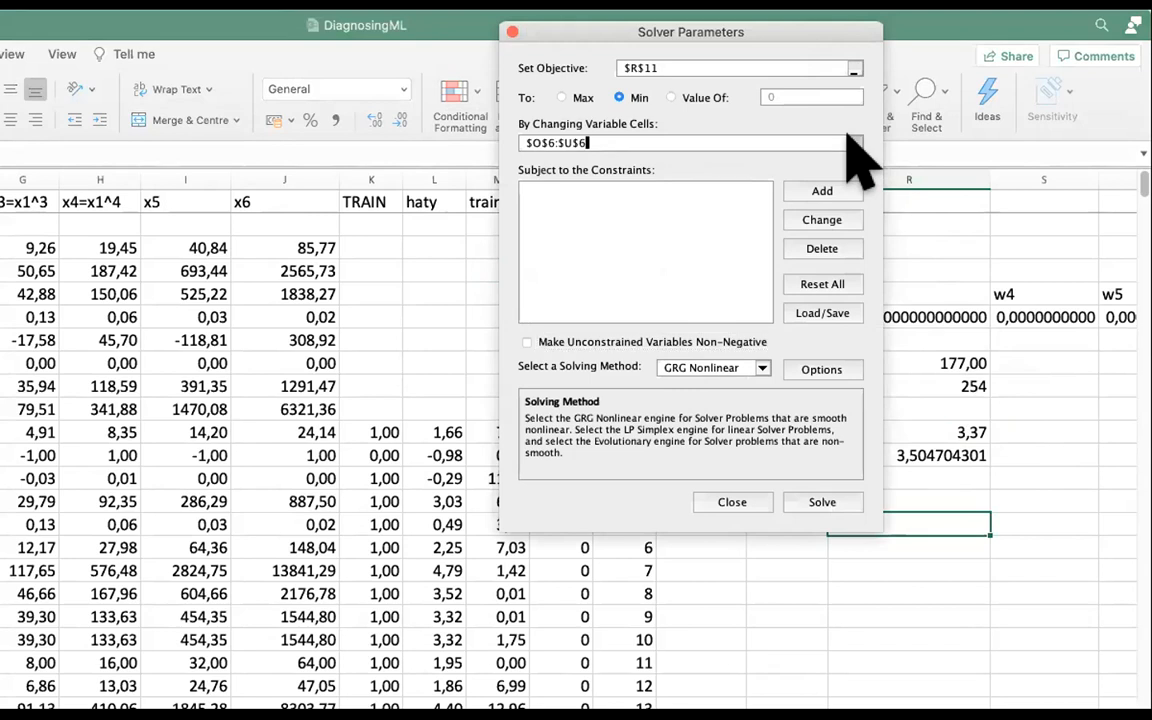
pyautogui.moveTo(777, 27); pyautogui.dragTo(1151, 0)
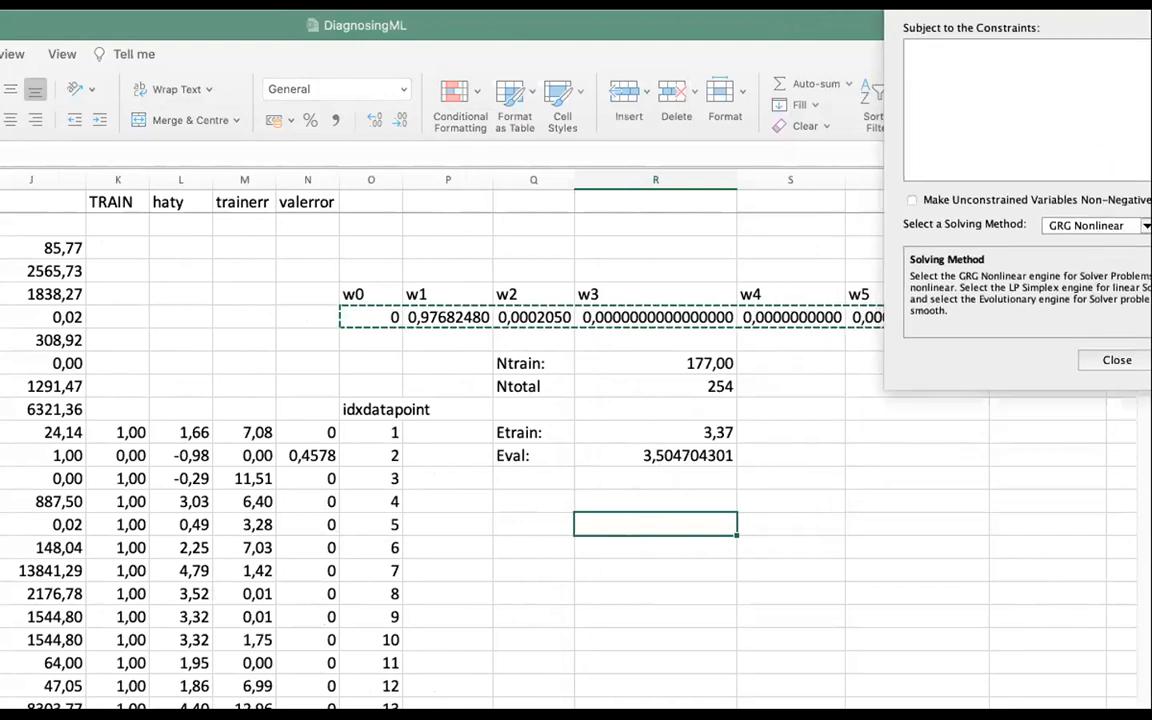
pyautogui.press('Escape')
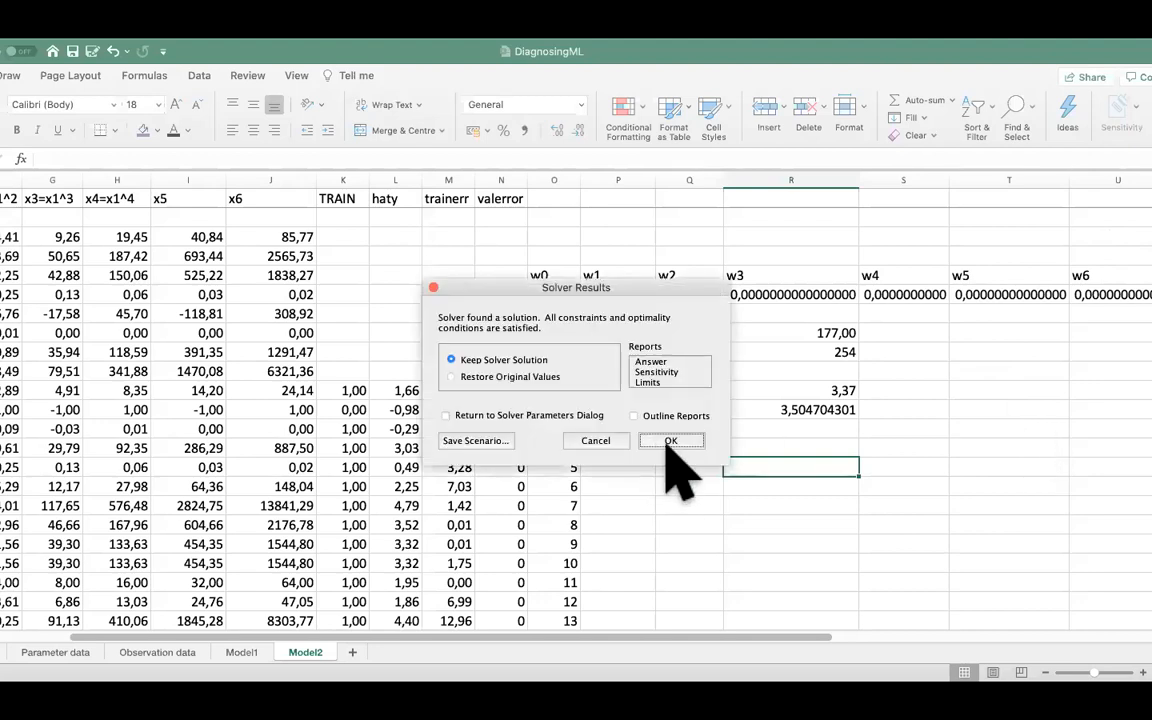
pyautogui.click(668, 443)
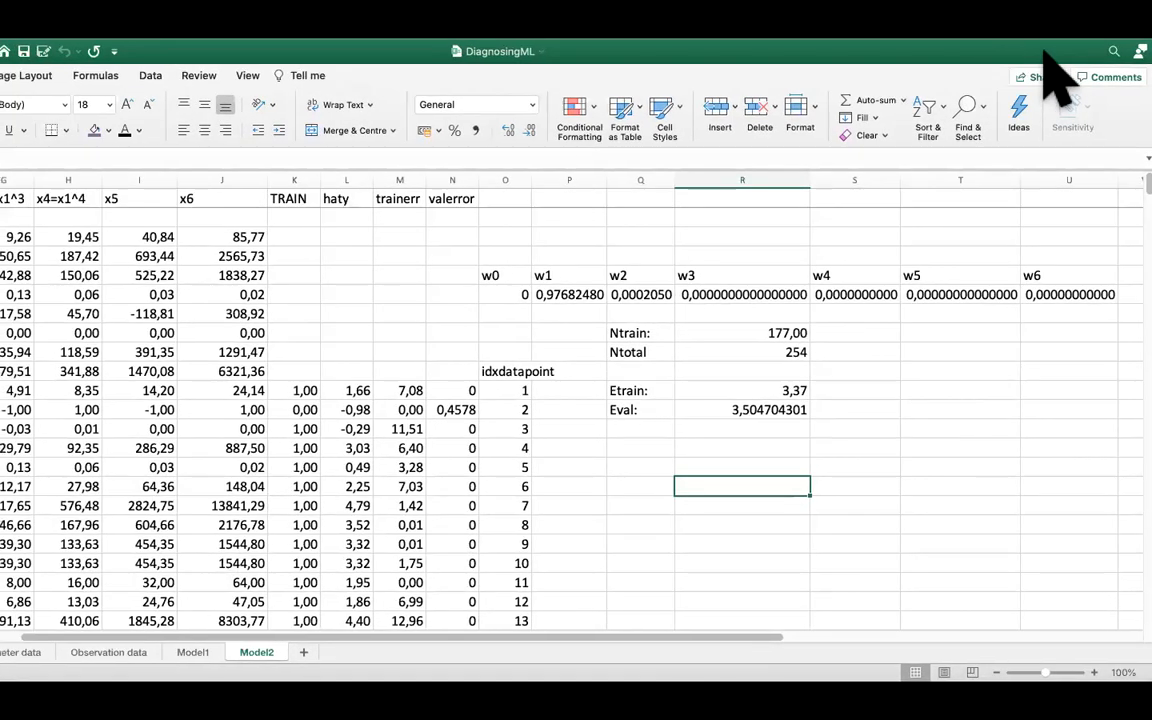
# Compare the training error in R11 with the validation error in R12 on Model2, including their formulas
pyautogui.click(745, 391)
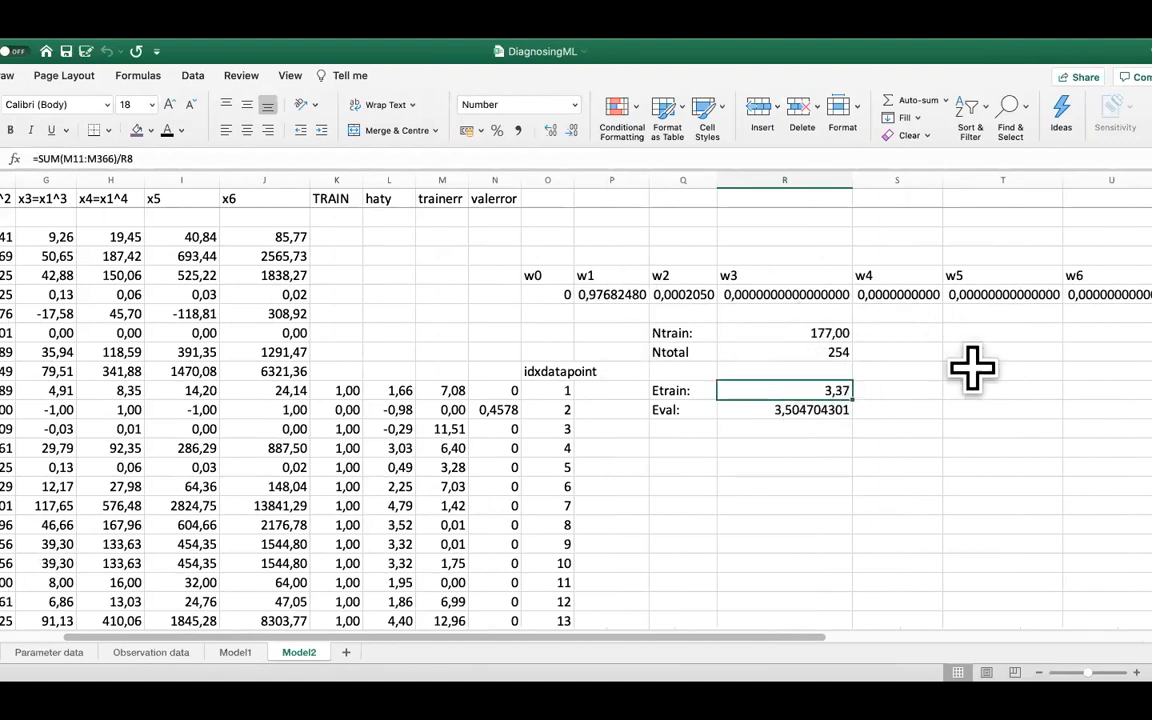
pyautogui.click(789, 409)
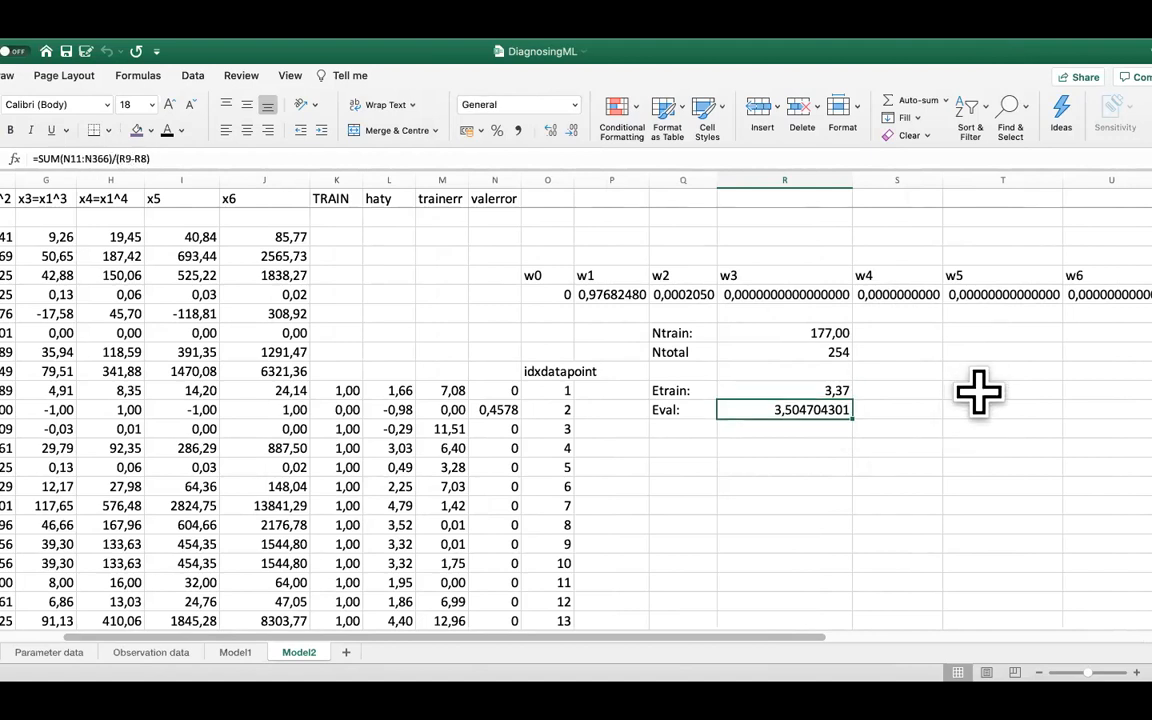
pyautogui.press('Up')
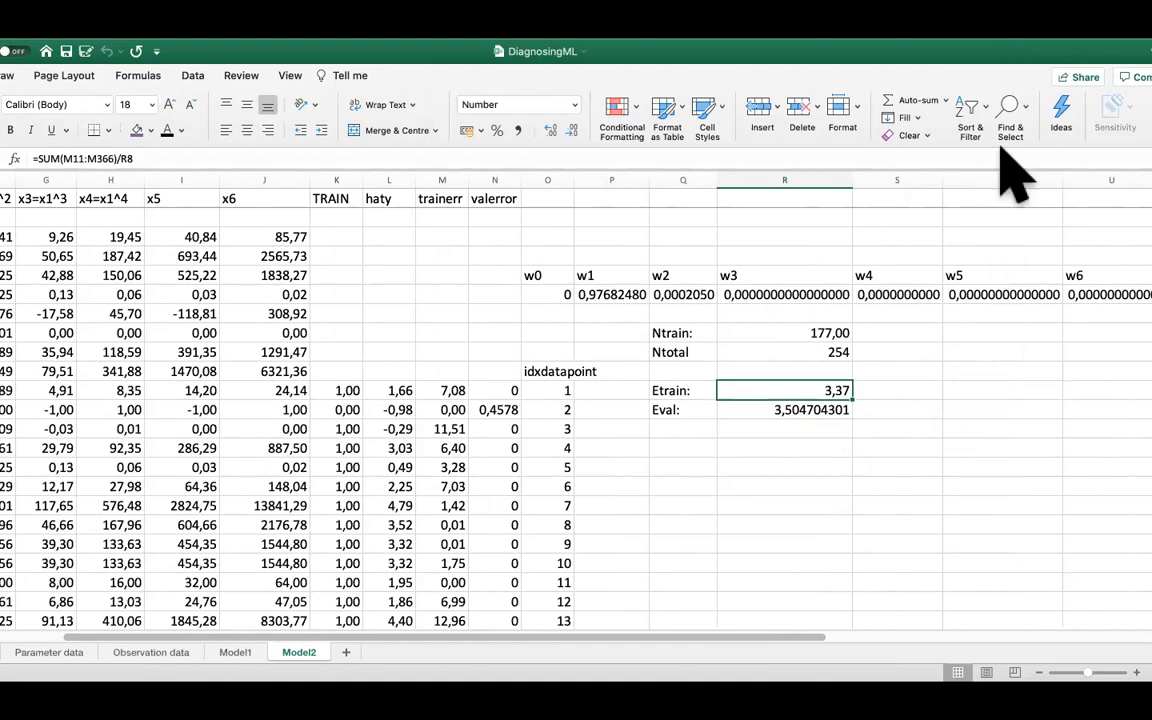
pyautogui.click(802, 410)
pyautogui.click(809, 391)
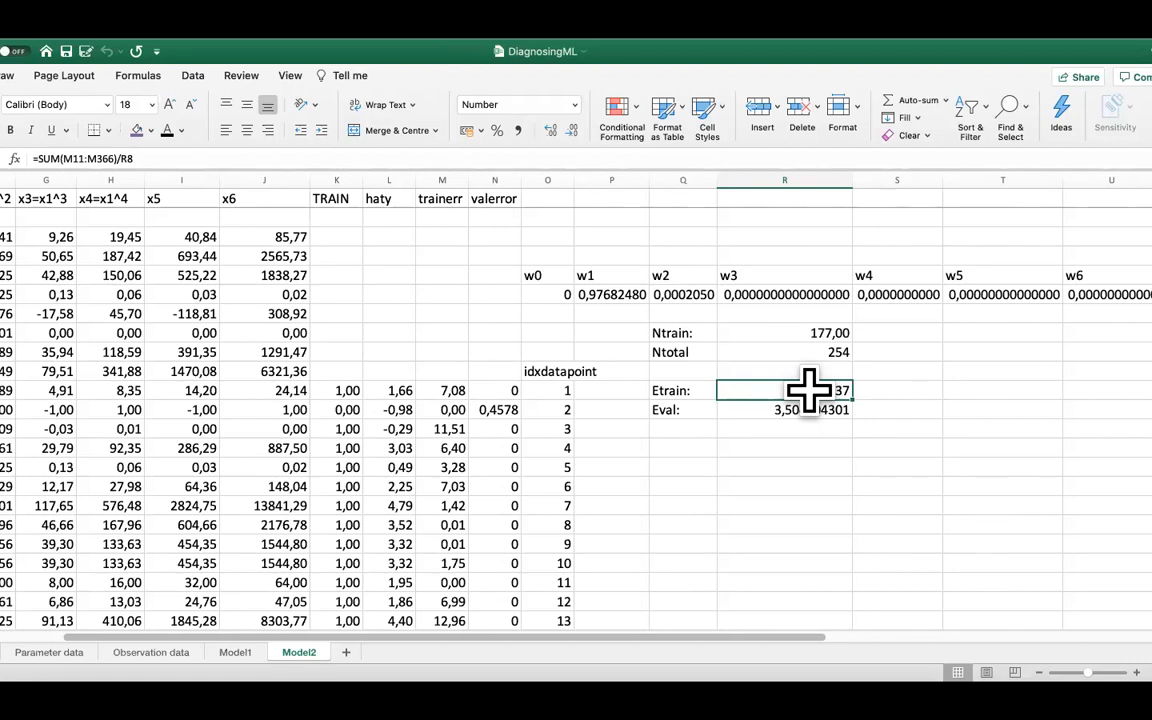
pyautogui.click(810, 410)
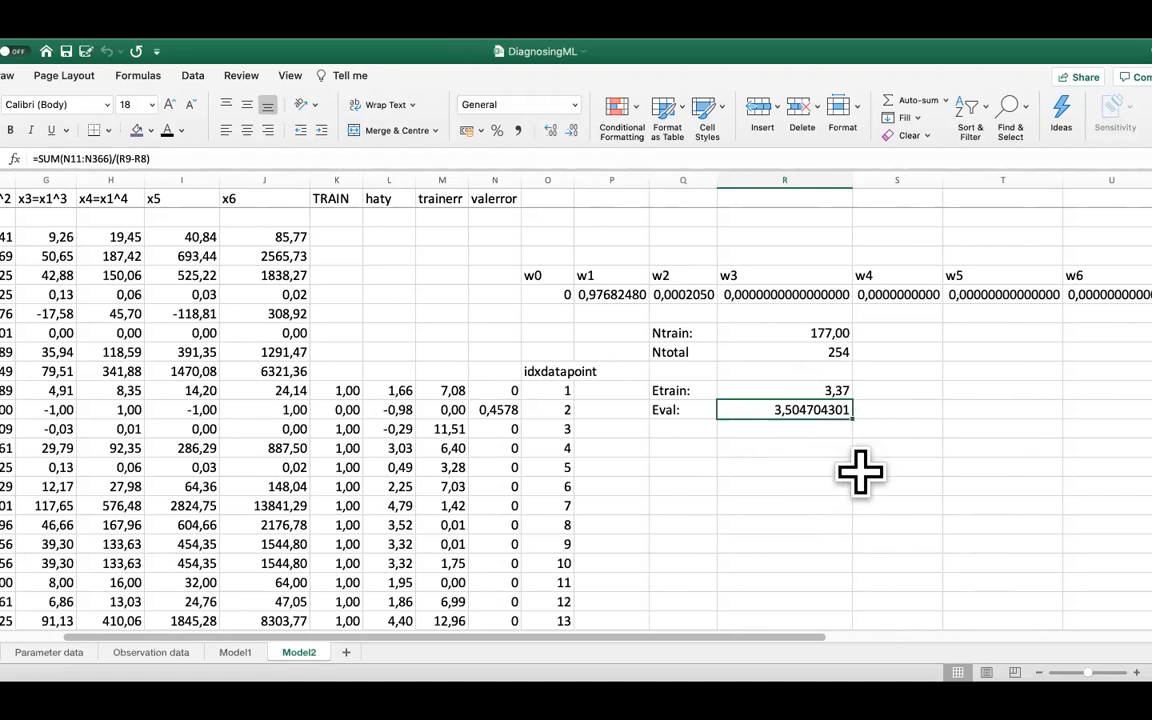
pyautogui.click(848, 482)
pyautogui.click(841, 406)
pyautogui.click(840, 390)
pyautogui.click(836, 410)
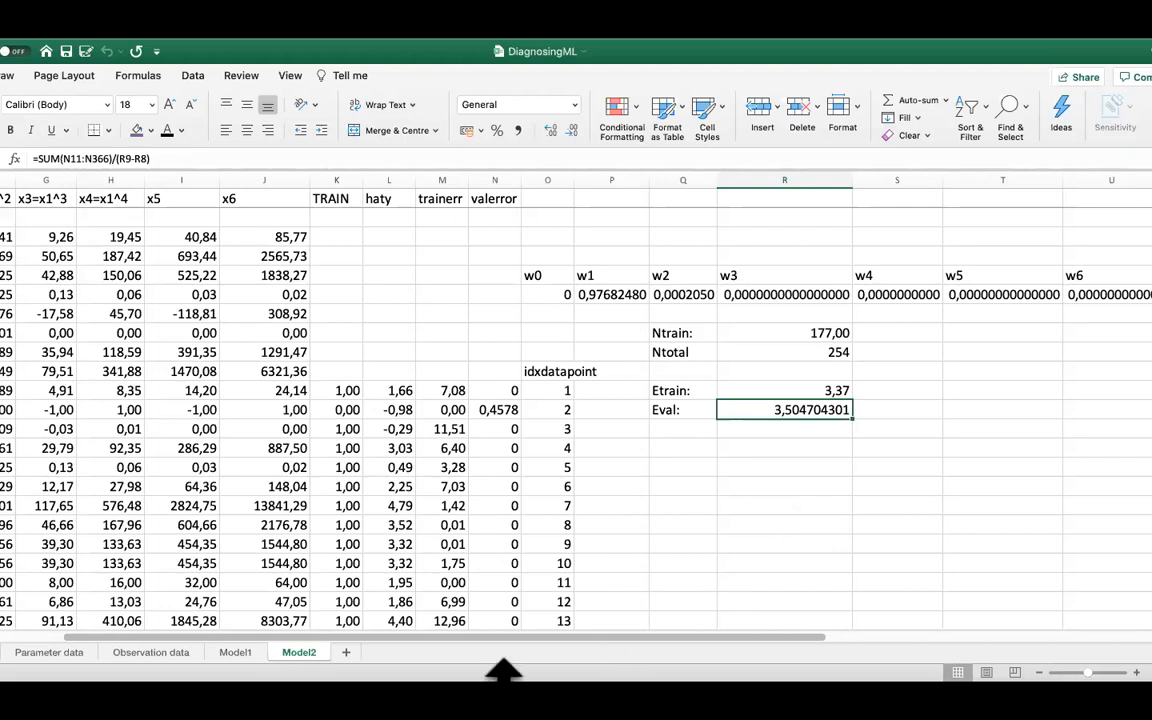
# Compare the training and validation errors of Model2 with those on the Model1 sheet, ending on Model1
pyautogui.click(226, 650)
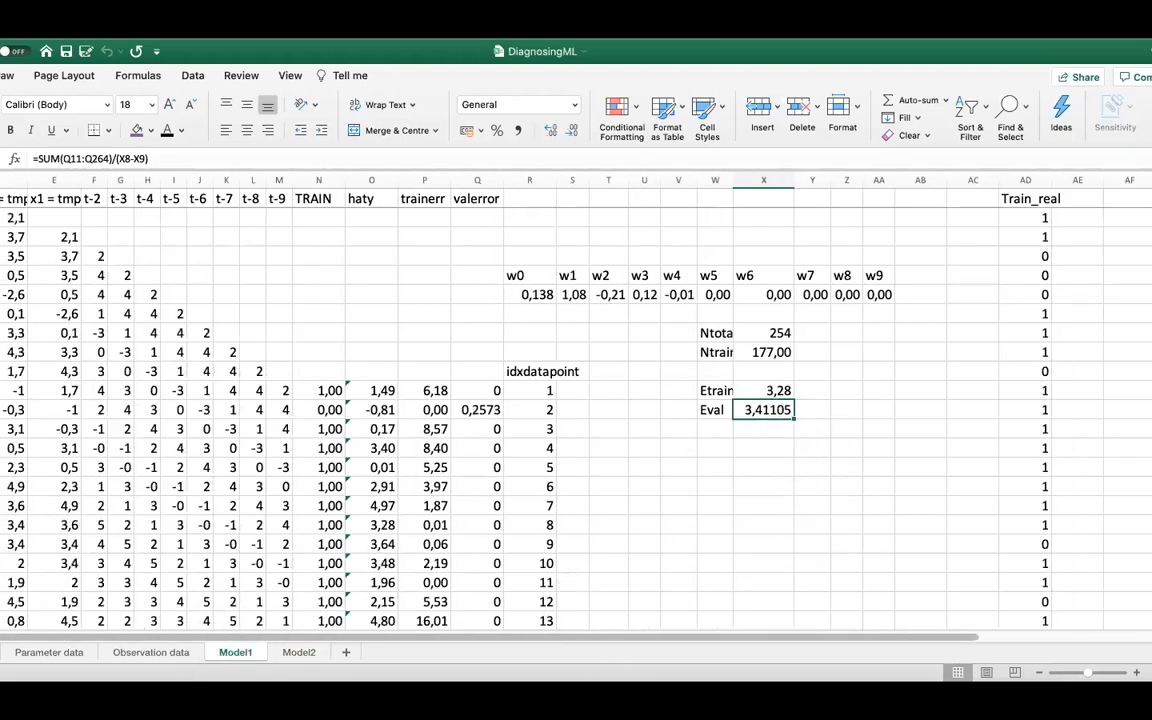
pyautogui.click(300, 652)
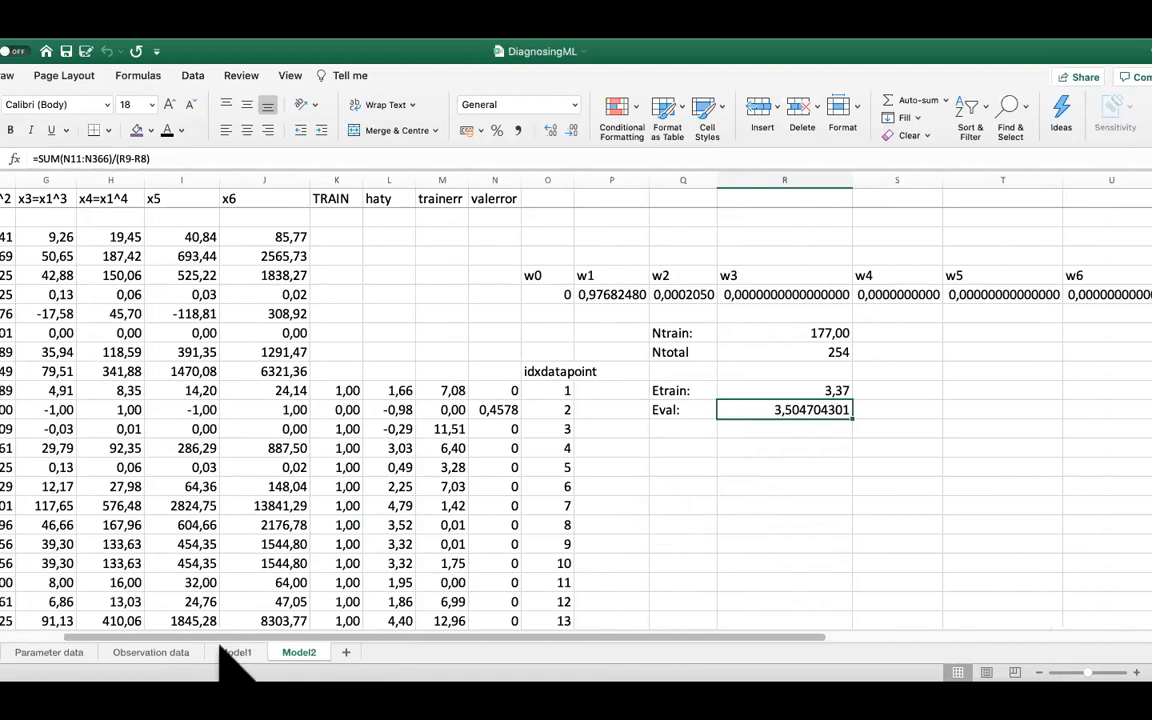
pyautogui.click(235, 652)
# Look down the Model1 data rows to review the TRAIN flags and per-point errors, and return to the first rows
pyautogui.click(710, 548)
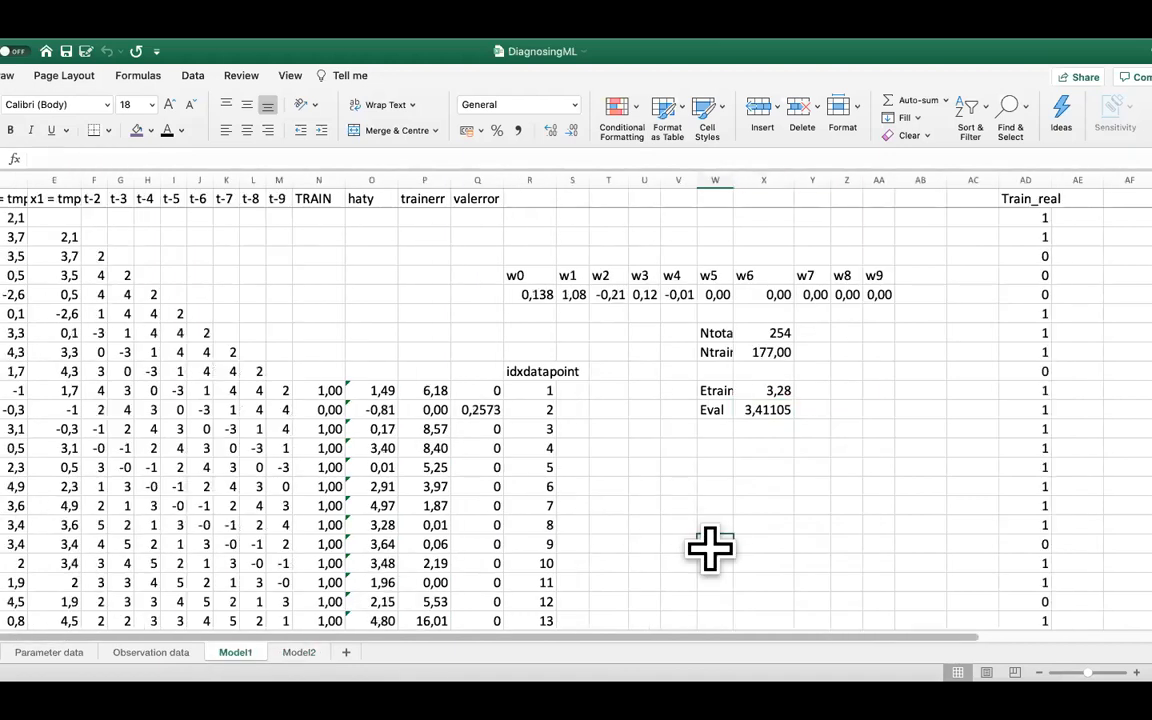
pyautogui.press('Down')
pyautogui.press('Down')
pyautogui.press('Down')
pyautogui.press('Down')
pyautogui.press('Down')
pyautogui.press('Down')
pyautogui.press('Down')
pyautogui.press('Down')
pyautogui.press('Down')
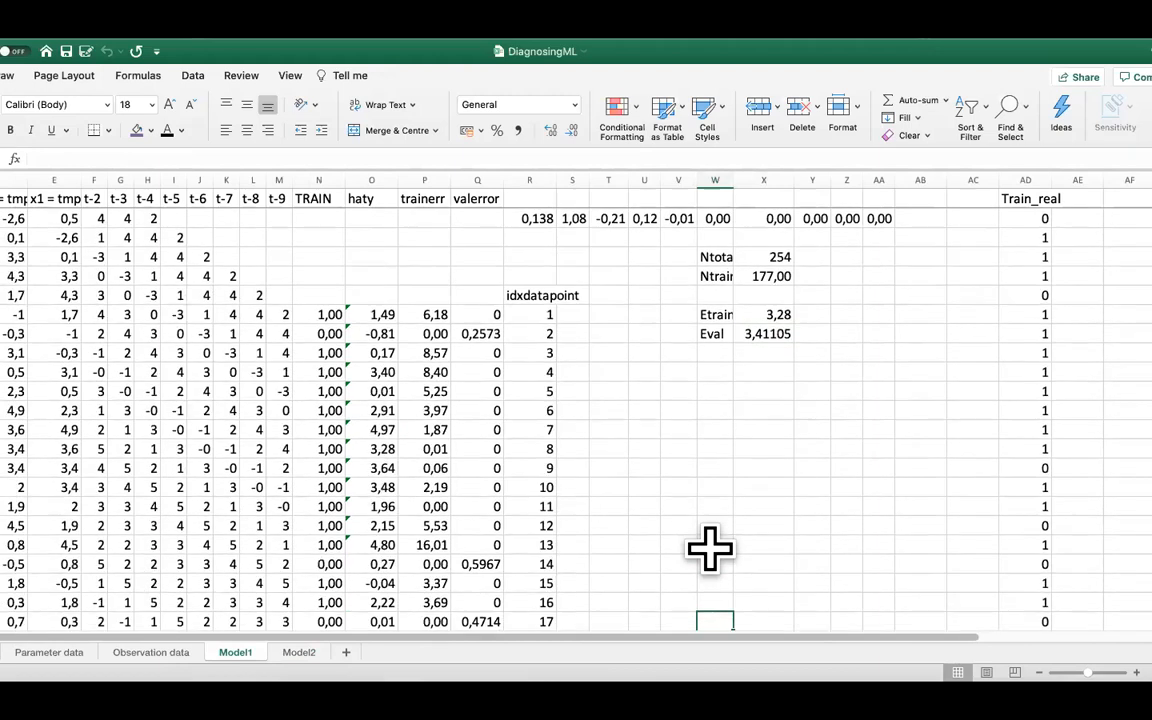
pyautogui.press('Down')
pyautogui.press('Down')
pyautogui.press('Down')
pyautogui.press('Down')
pyautogui.press('Down')
pyautogui.press('Down')
pyautogui.press('Down')
pyautogui.press('Down')
pyautogui.press('Down')
pyautogui.press('Down')
pyautogui.press('Down')
pyautogui.press('Down')
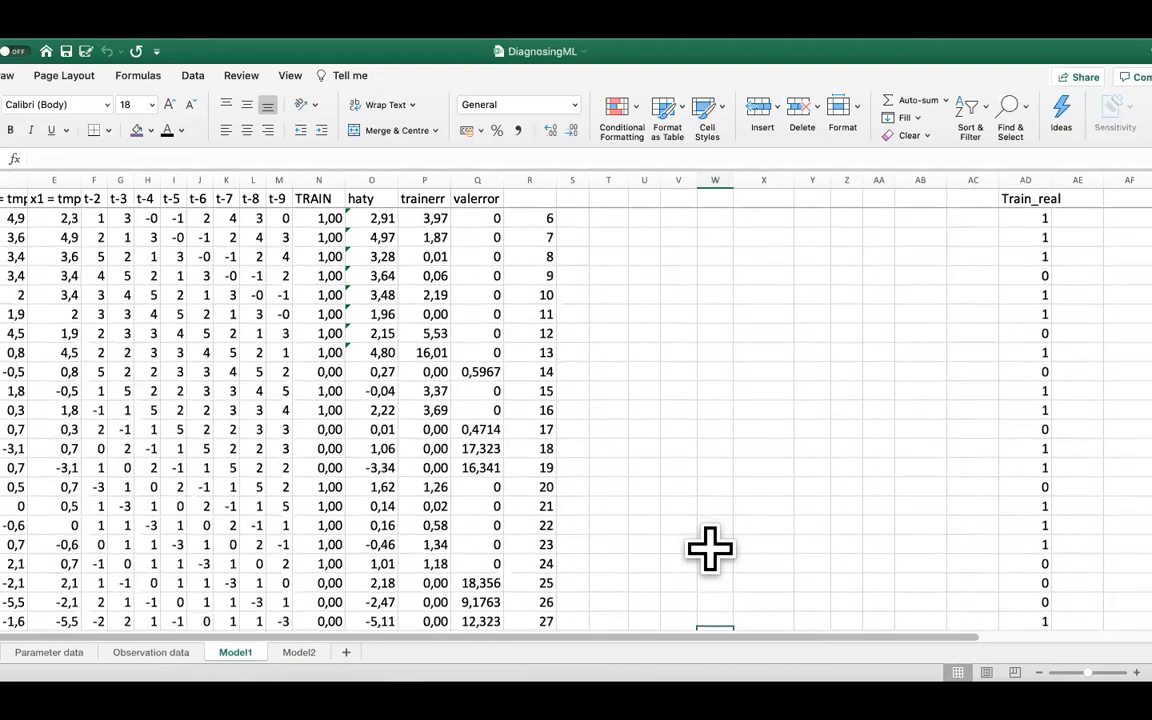
pyautogui.press('Down')
pyautogui.scroll(6, 709, 548)
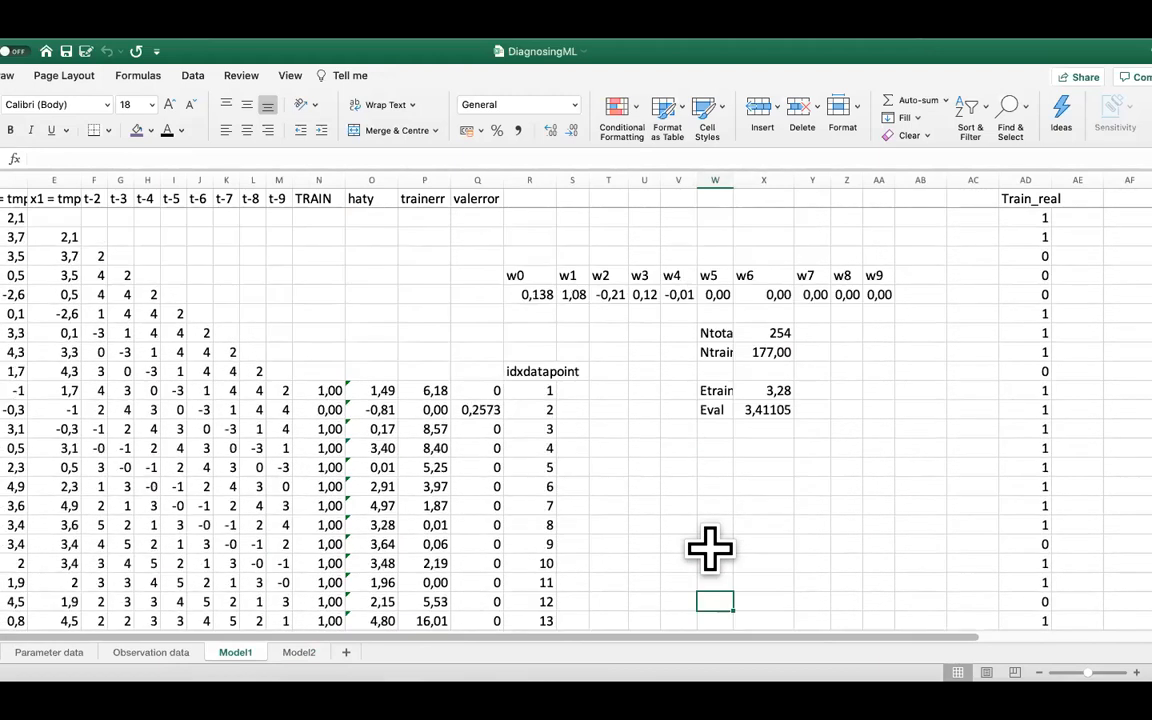
# Relate the Model1 validation error in X12 to the TRAIN flag in N12 that defines the validation split
pyautogui.click(766, 410)
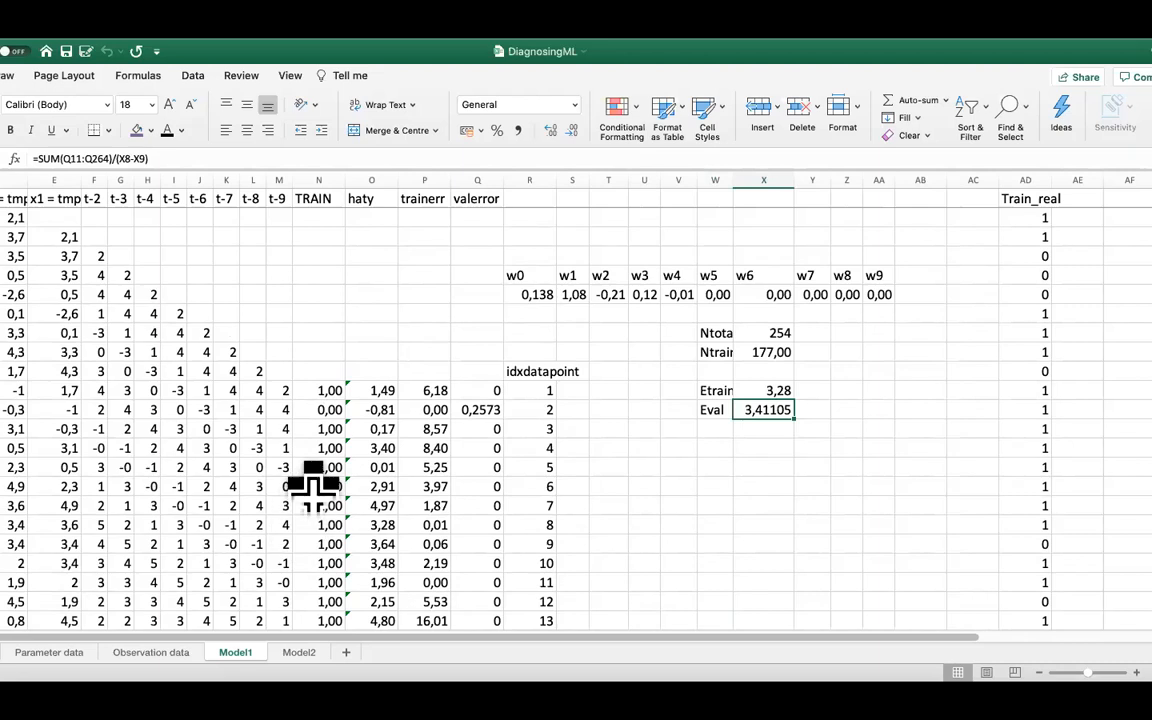
pyautogui.click(320, 411)
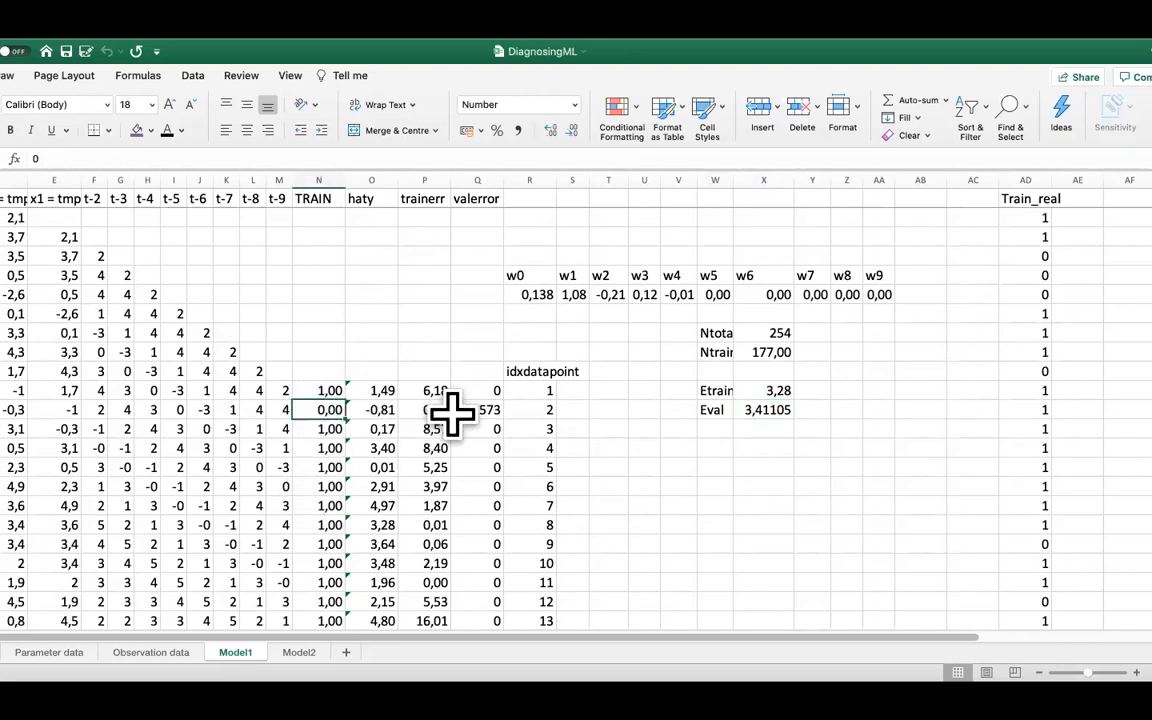
pyautogui.click(776, 410)
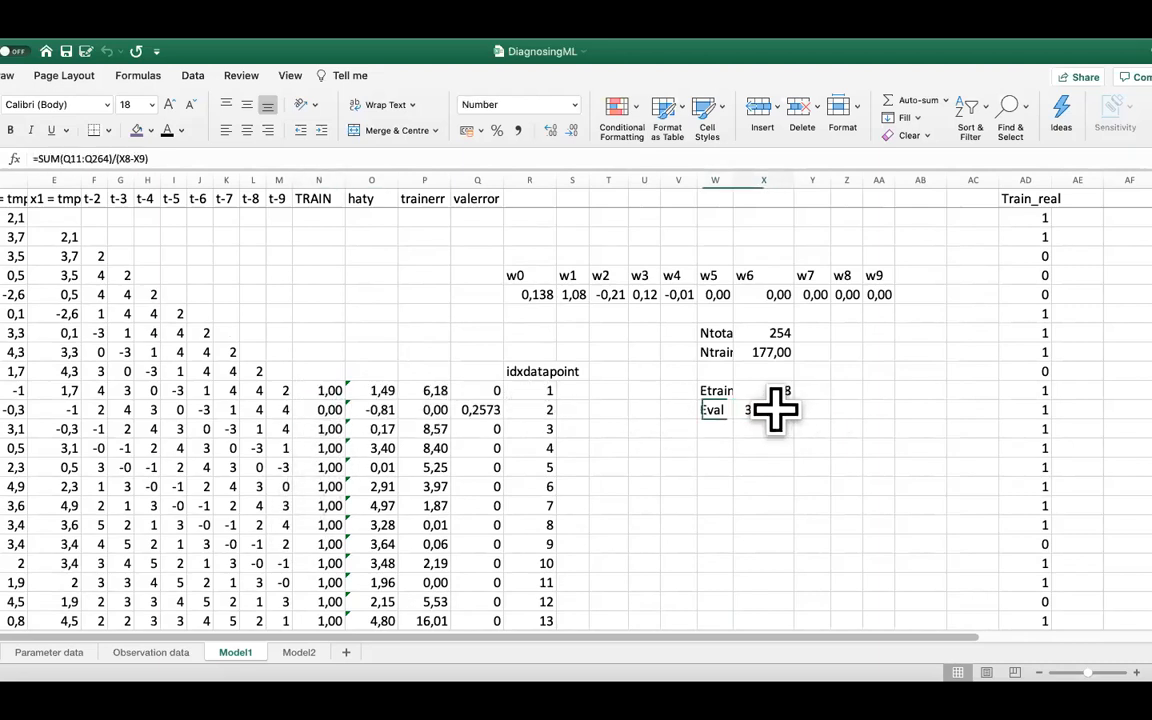
pyautogui.click(321, 408)
pyautogui.click(778, 408)
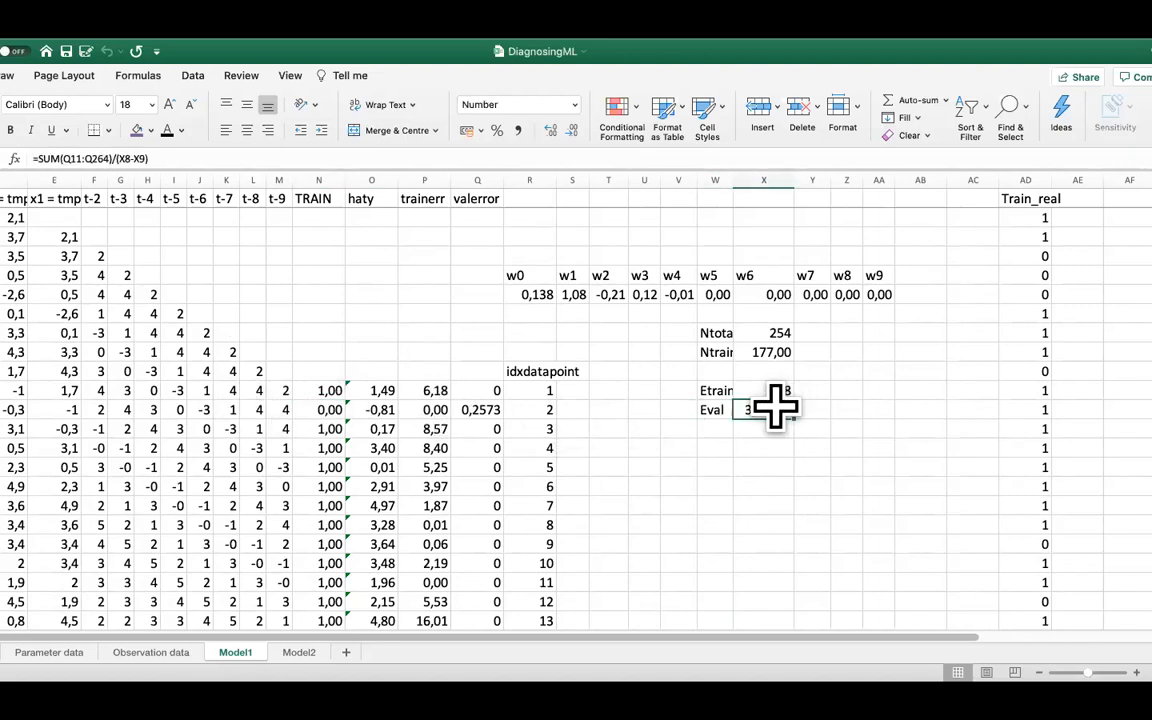
# Check the TRAIN flag in K11 on Model2 against the split on Model1, ending on an empty Model1 cell
pyautogui.click(303, 654)
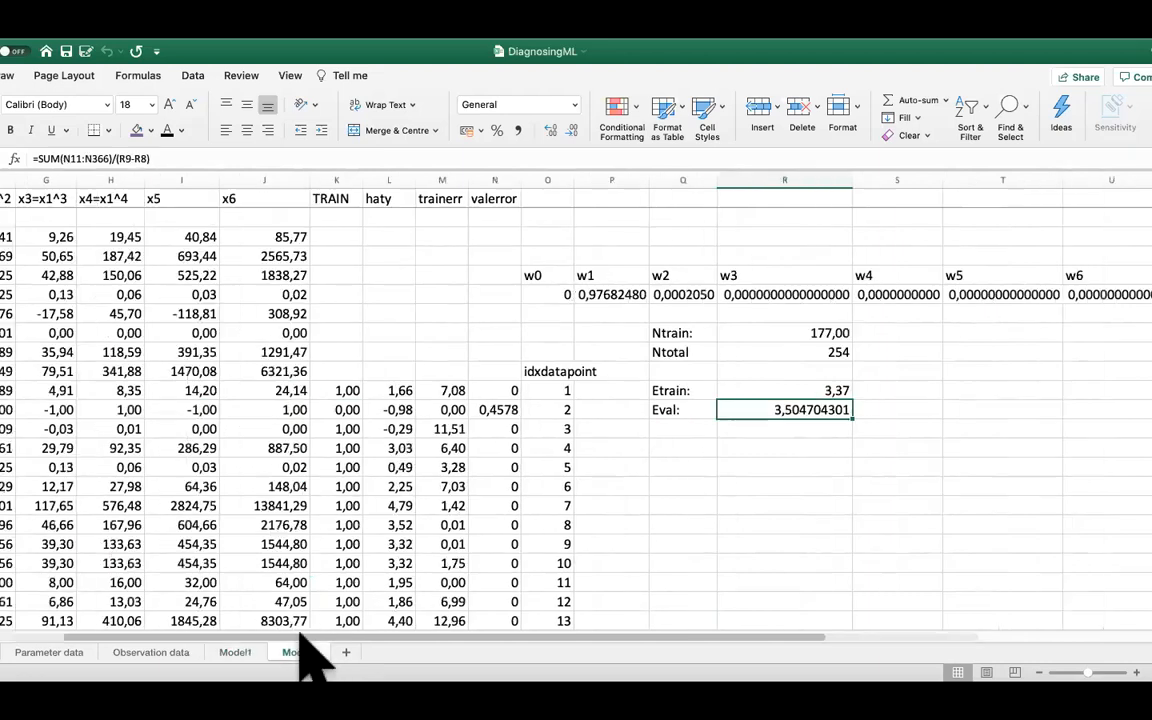
pyautogui.click(337, 389)
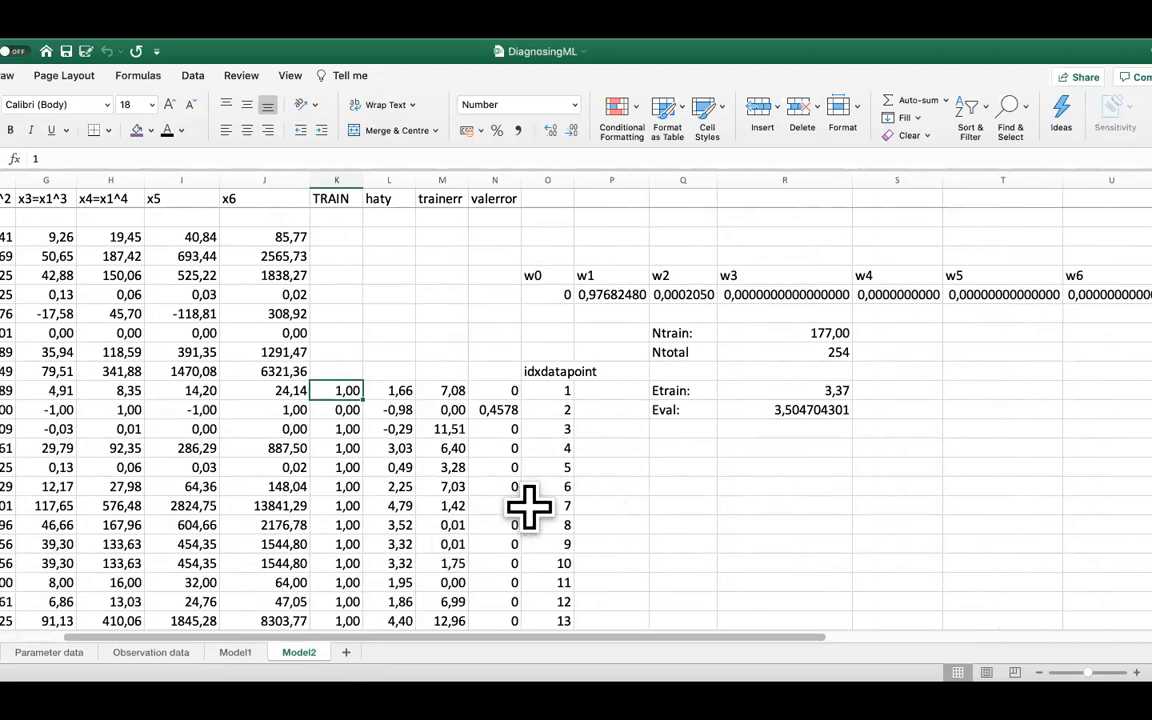
pyautogui.click(235, 654)
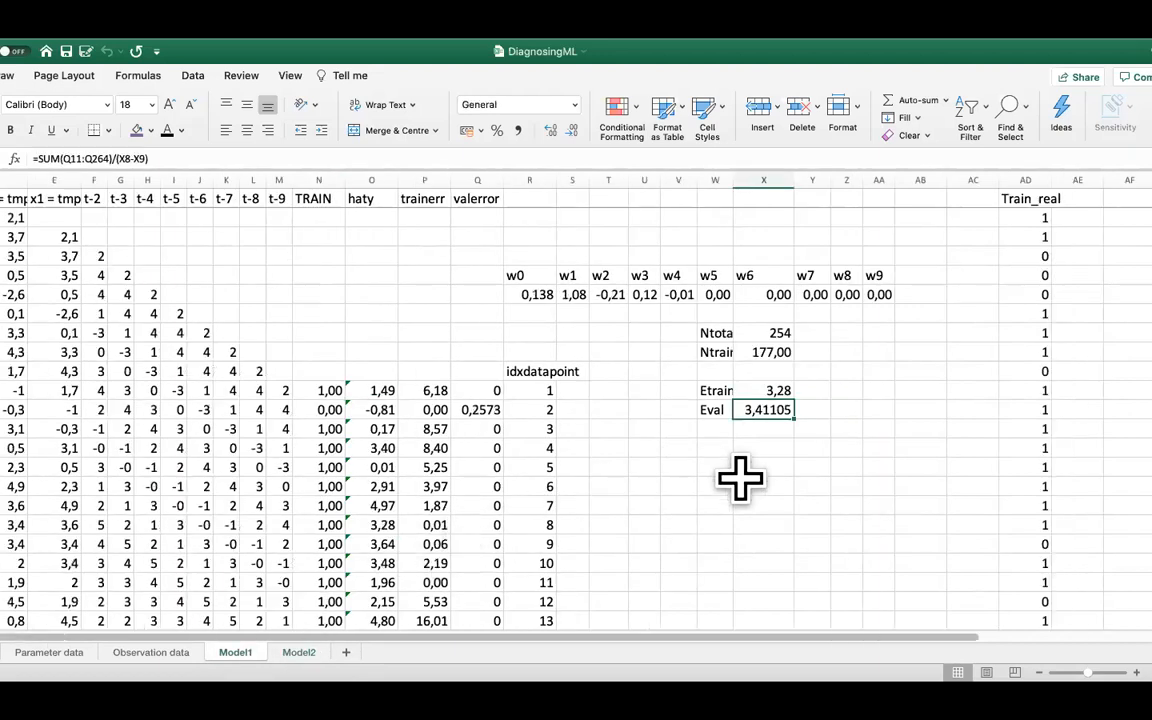
pyautogui.click(740, 482)
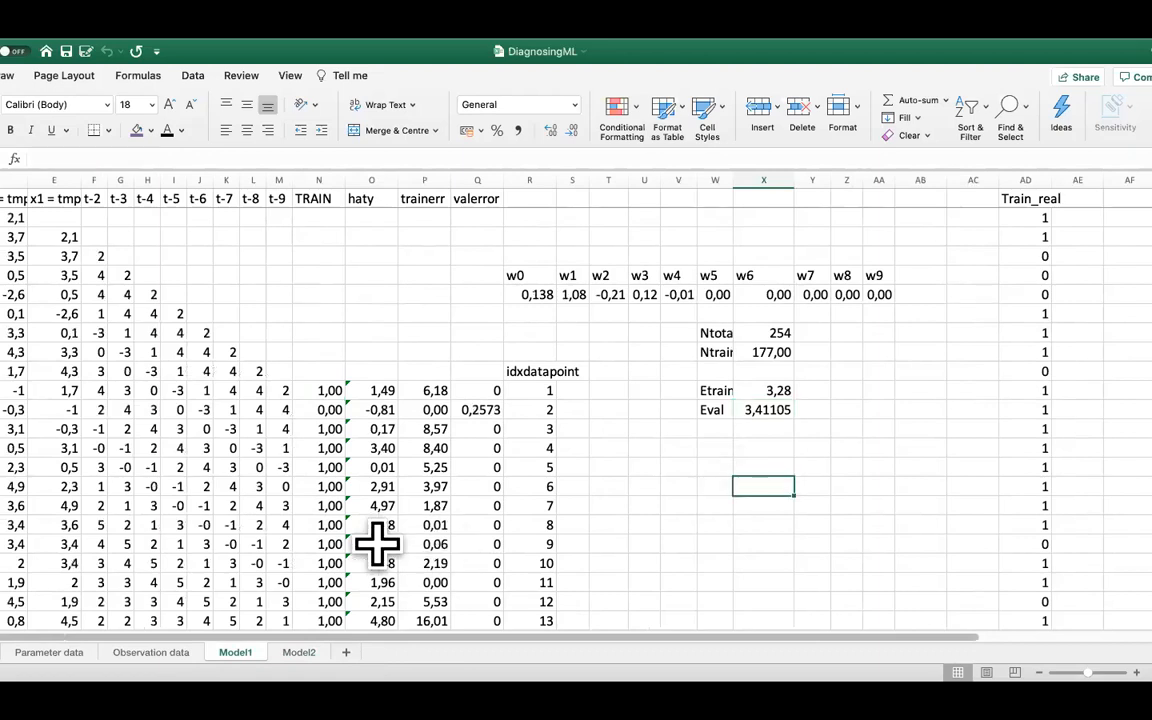
# Inspect the validation error formula in X12 on Model1, ending on an empty cell below it
pyautogui.click(763, 510)
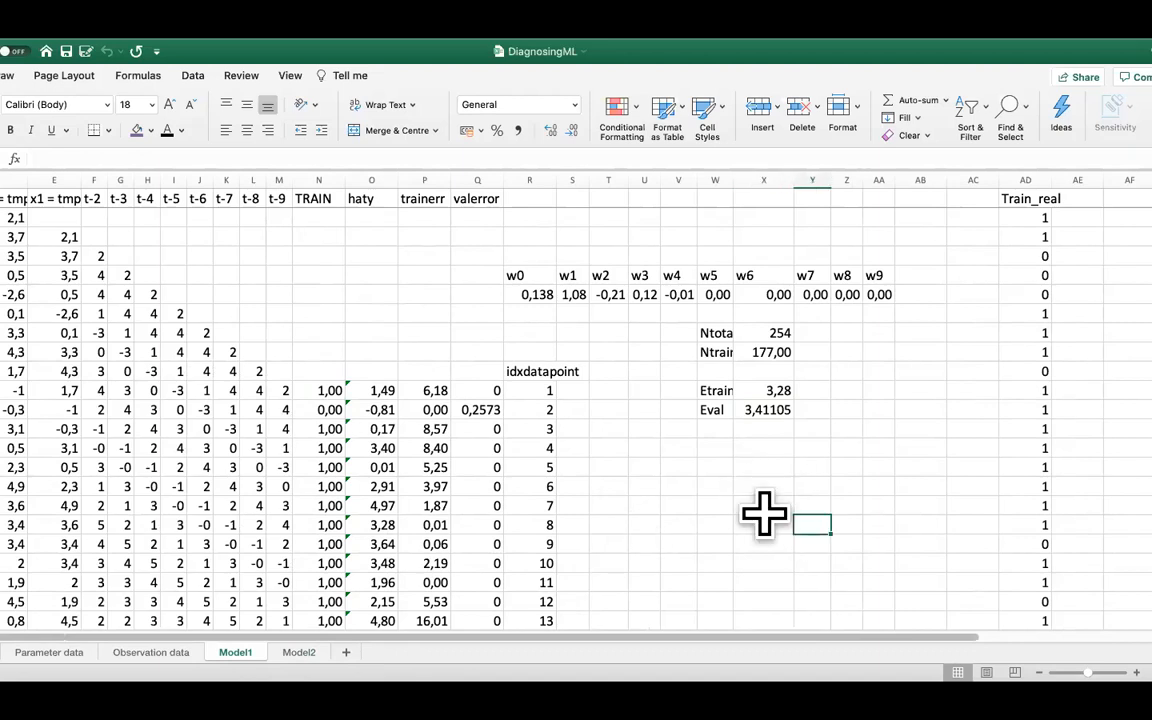
pyautogui.click(768, 410)
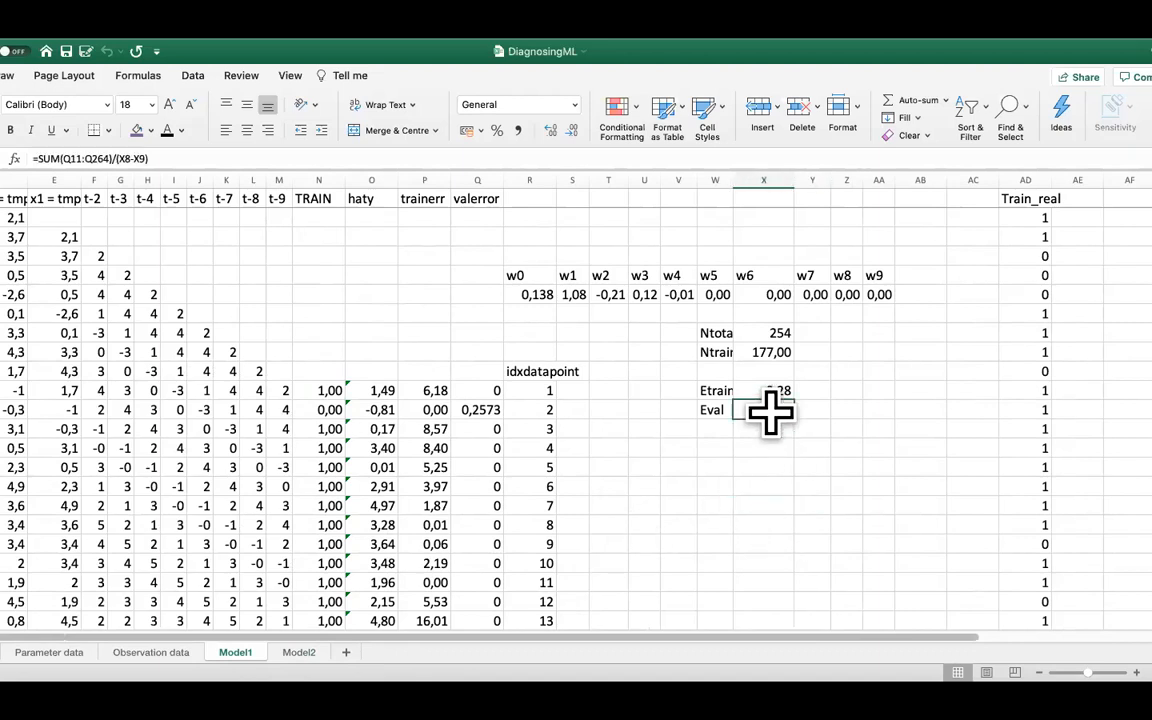
pyautogui.click(766, 508)
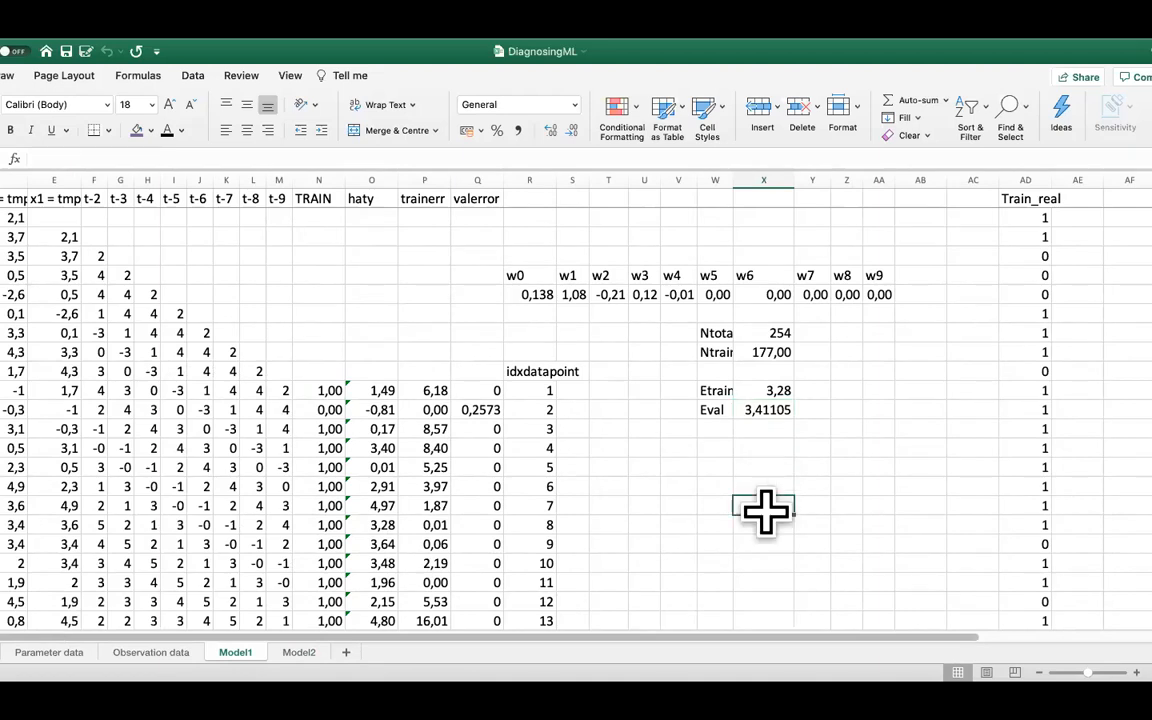
# Look down the Model1 data rows past the last training and validation points to the test-set section
pyautogui.scroll(-19, 766, 510)
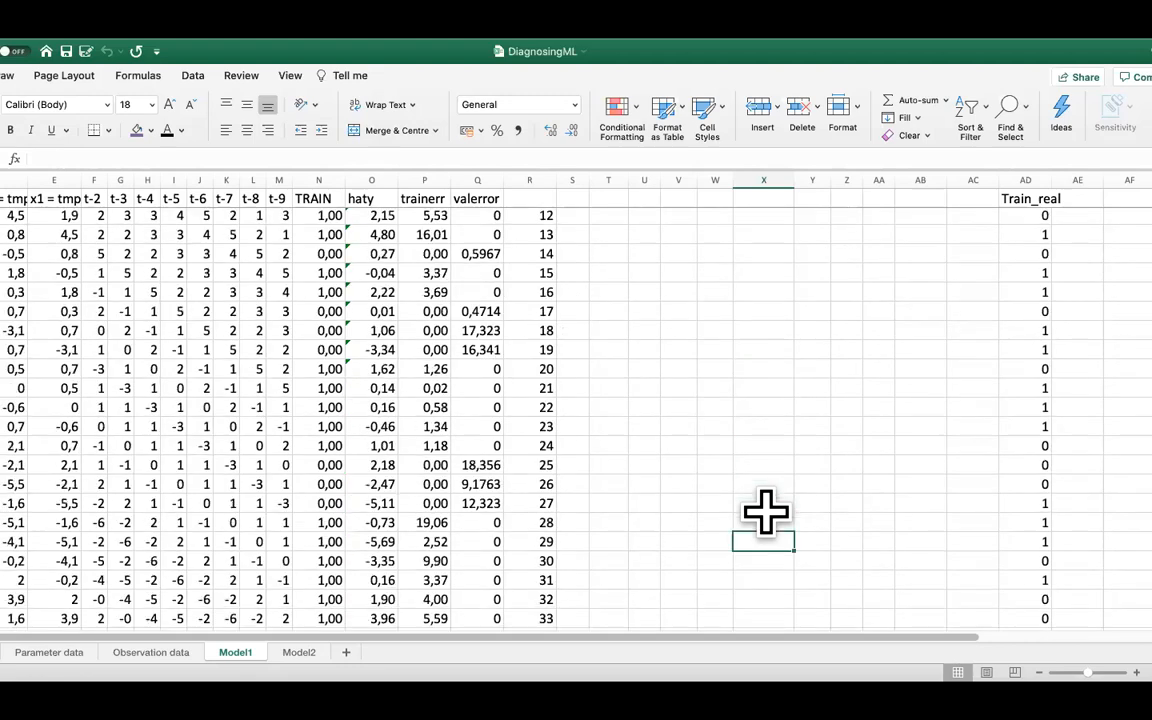
pyautogui.scroll(20, 766, 510)
pyautogui.scroll(-7, 766, 510)
pyautogui.scroll(-20, 766, 510)
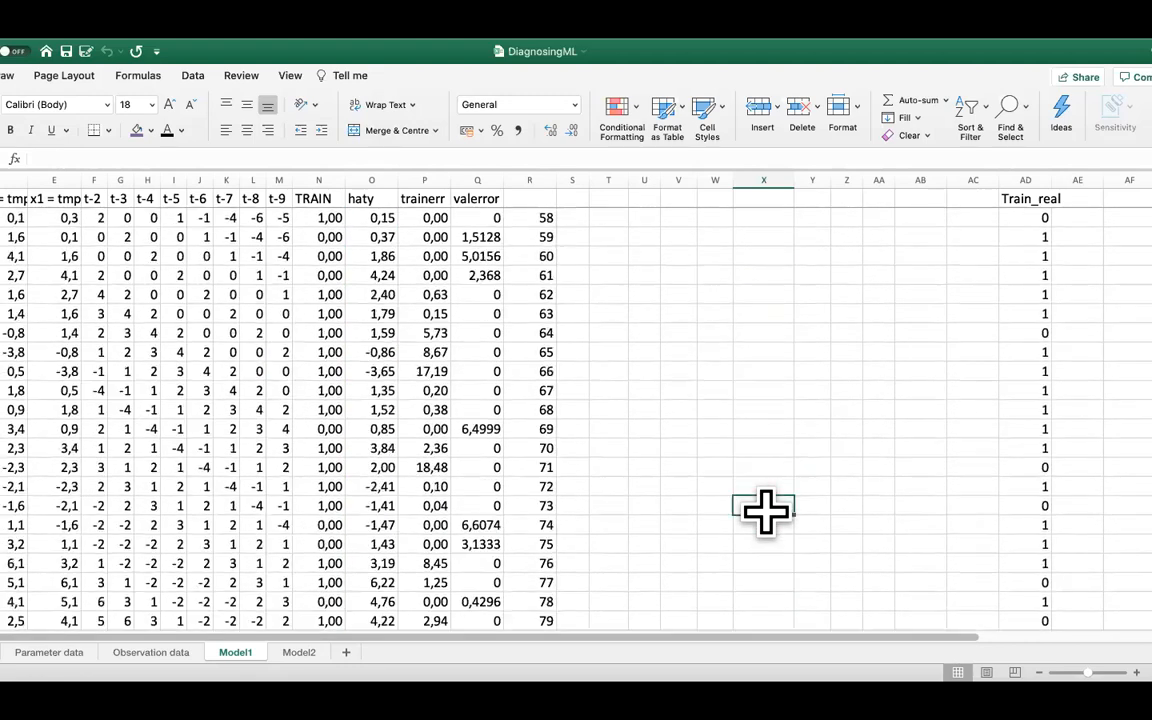
pyautogui.scroll(-20, 766, 510)
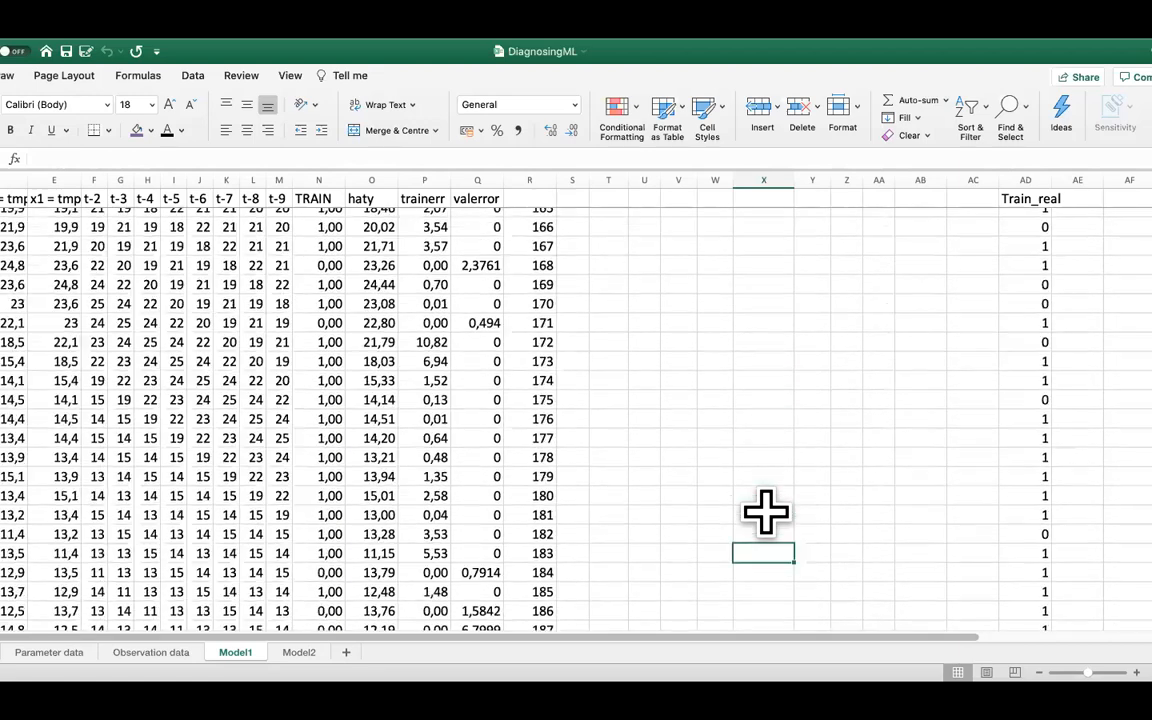
pyautogui.click(766, 510)
pyautogui.scroll(-6, 766, 510)
pyautogui.scroll(6, 766, 510)
pyautogui.press('Down')
pyautogui.press('Down')
pyautogui.press('Down')
pyautogui.press('Down')
pyautogui.press('Down')
pyautogui.press('Down')
pyautogui.press('Down')
pyautogui.press('Down')
pyautogui.press('Down')
pyautogui.press('Down')
pyautogui.press('Down')
pyautogui.press('Down')
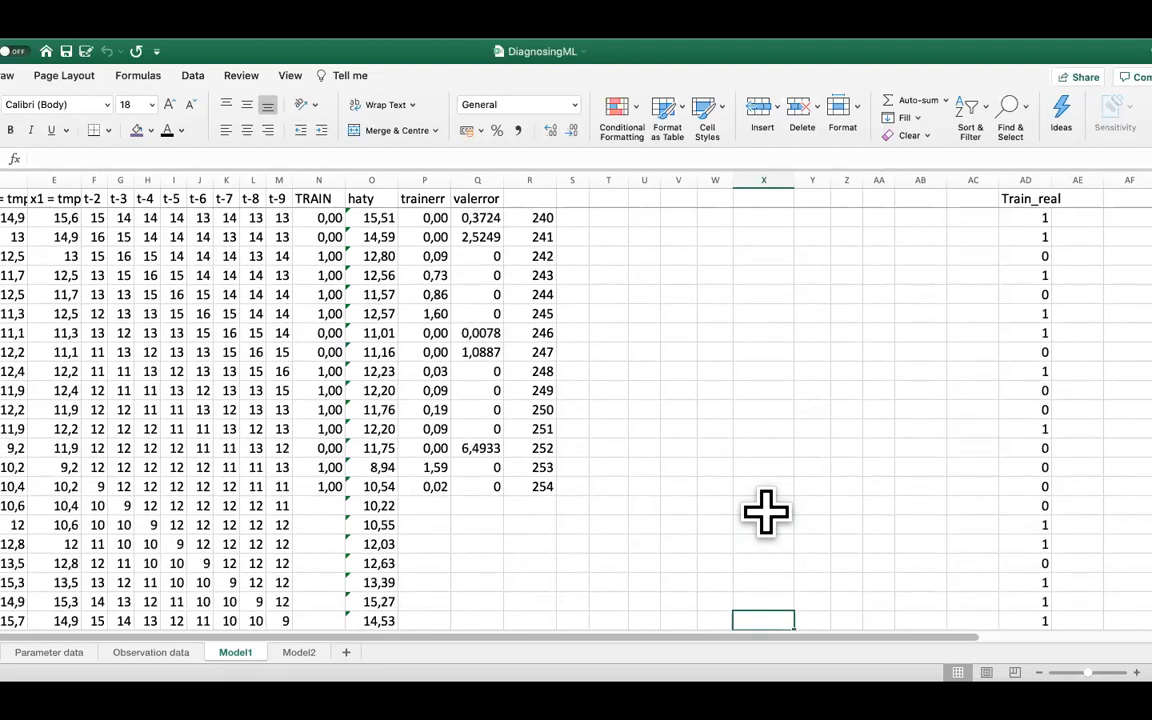
pyautogui.press('pagedown')
pyautogui.press('pagedown')
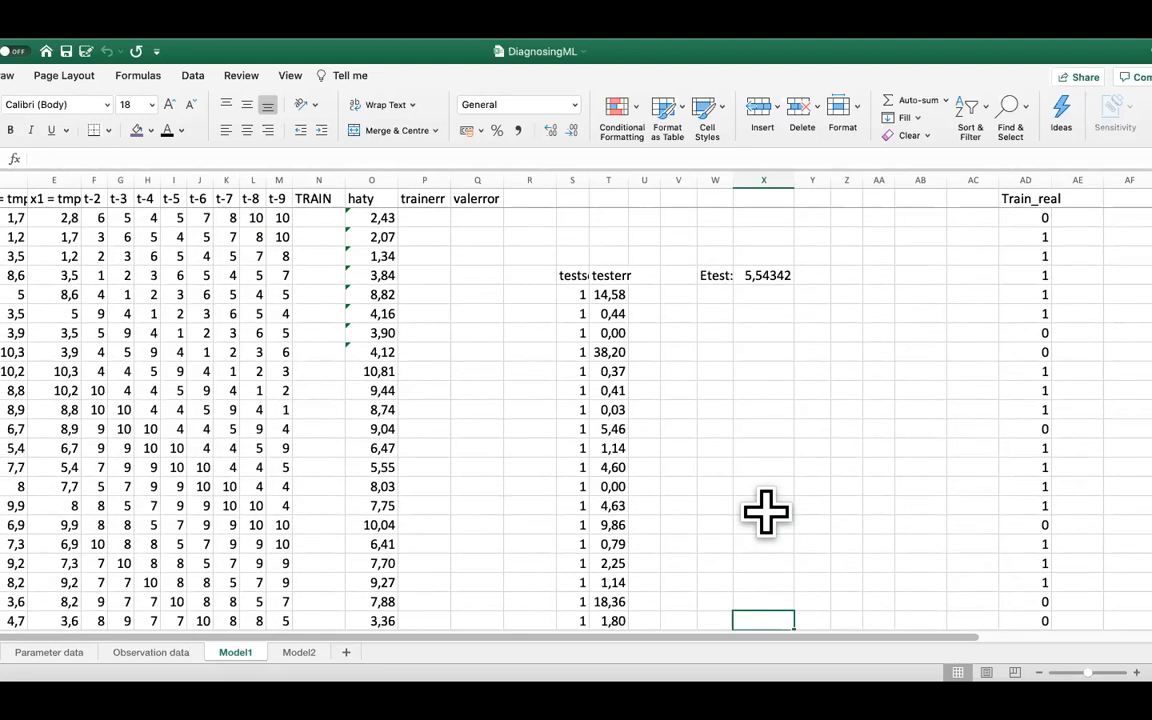
# Examine the Etest result beside the test-set columns on Model1
pyautogui.scroll(-1, 766, 510)
pyautogui.press('Up')
pyautogui.press('Up')
pyautogui.press('Up')
pyautogui.press('Up')
pyautogui.press('Up')
pyautogui.press('Up')
pyautogui.press('Up')
pyautogui.press('Up')
pyautogui.press('Up')
pyautogui.press('Up')
pyautogui.press('Up')
pyautogui.press('Up')
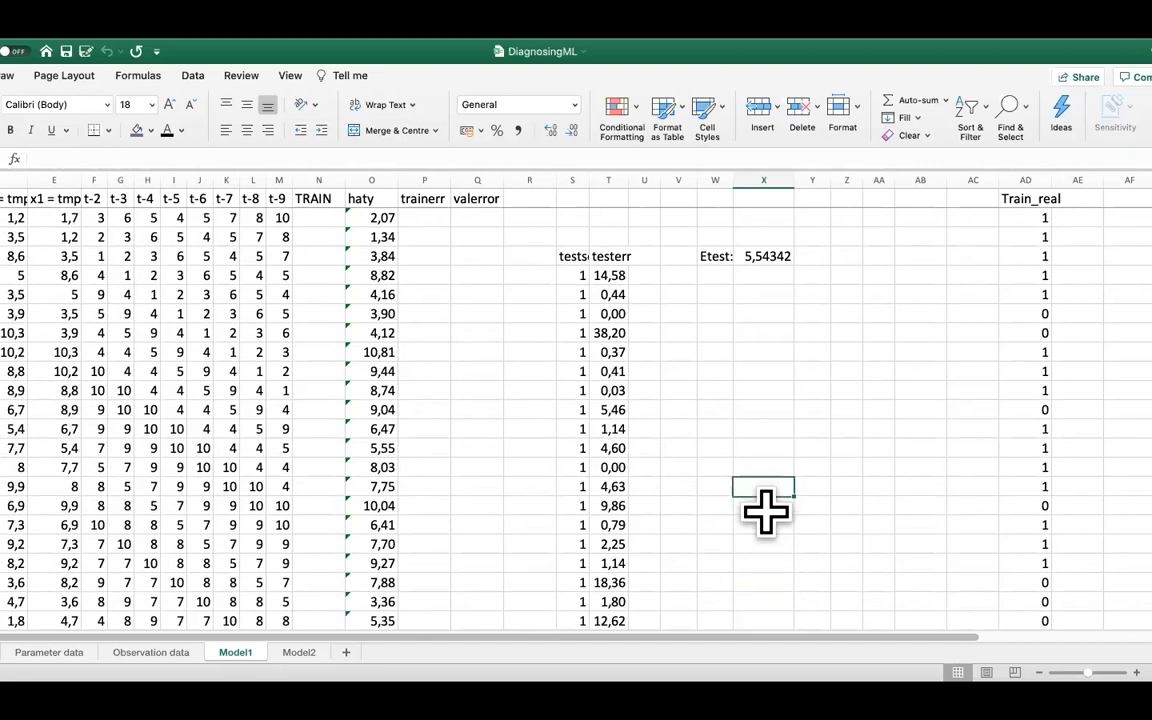
pyautogui.press('Up')
pyautogui.press('Up')
pyautogui.press('Up')
pyautogui.press('Up')
pyautogui.press('Up')
pyautogui.press('Up')
pyautogui.press('Down')
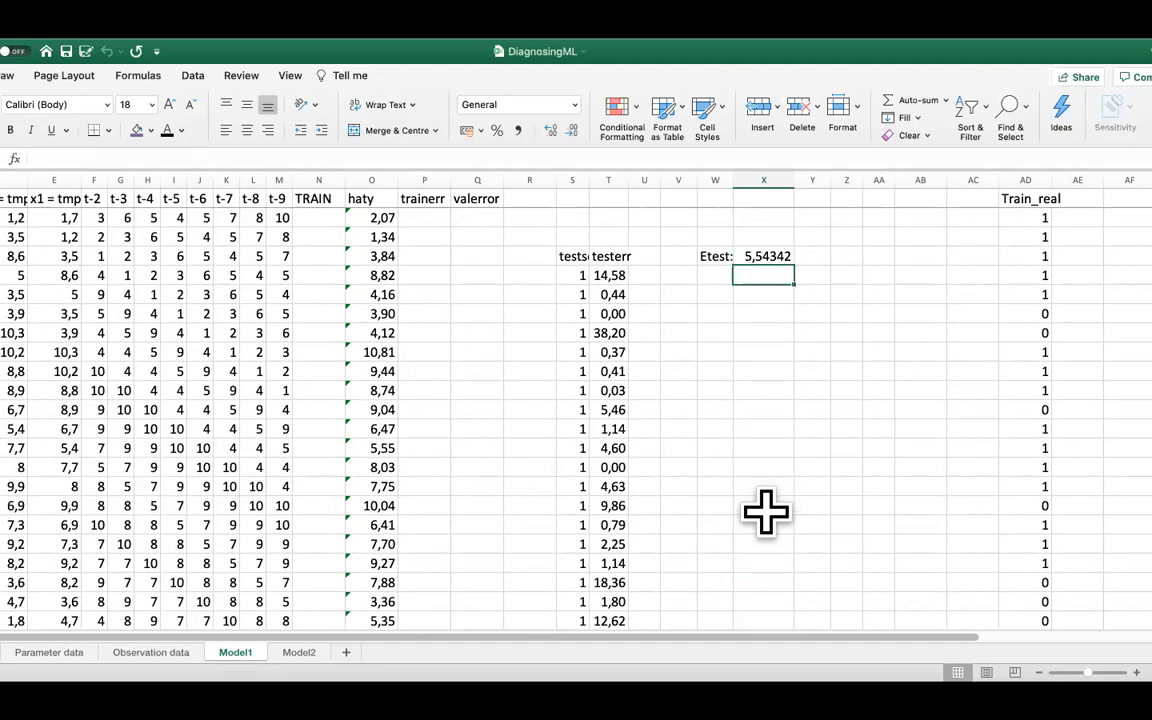
pyautogui.press('Up')
pyautogui.press('Down')
# Review the squared test errors in the testerr column T down past the last test row
pyautogui.click(237, 272)
pyautogui.press('Right')
pyautogui.press('Right')
pyautogui.press('Right')
pyautogui.press('Right')
pyautogui.press('Right')
pyautogui.press('Right')
pyautogui.press('Right')
pyautogui.press('Right')
pyautogui.press('Right')
pyautogui.press('Right')
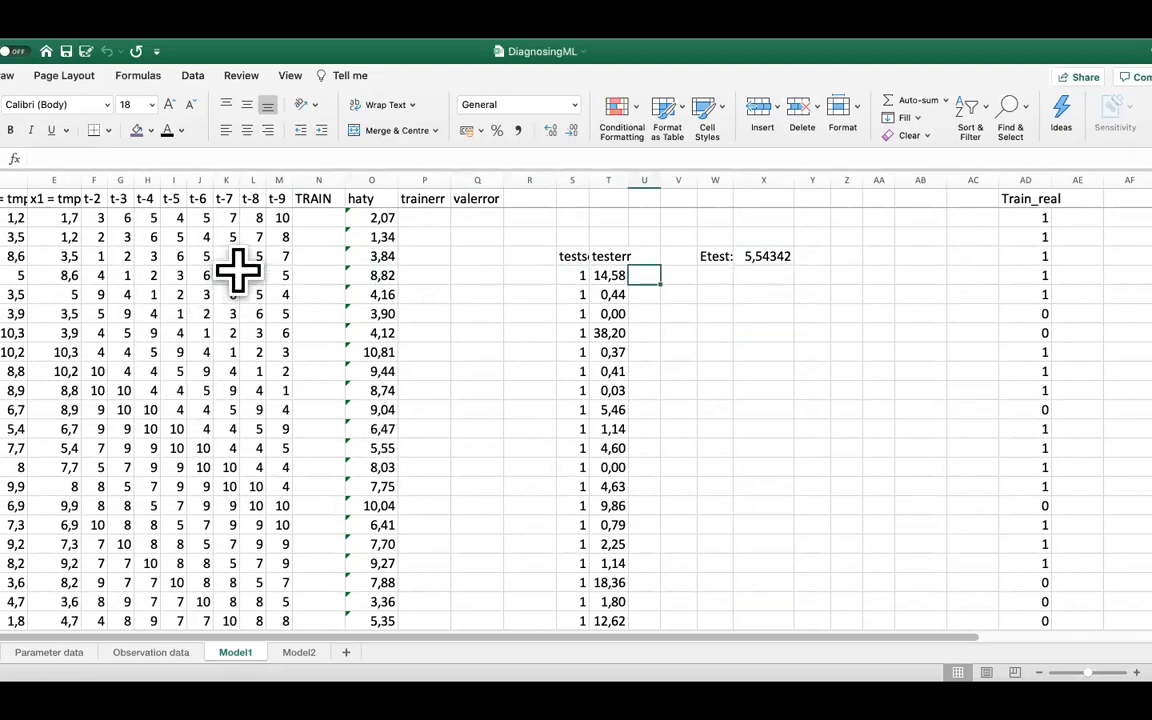
pyautogui.press('Left')
pyautogui.press('Down')
pyautogui.press('Up')
pyautogui.press('Down')
pyautogui.press('Up')
pyautogui.press('Down')
pyautogui.press('Down')
pyautogui.press('Down')
pyautogui.press('Down')
pyautogui.press('Down')
pyautogui.press('Down')
pyautogui.press('Down')
pyautogui.press('Down')
pyautogui.press('Down')
pyautogui.press('Down')
pyautogui.press('Down')
pyautogui.press('Down')
pyautogui.press('Down')
pyautogui.press('Down')
pyautogui.press('Down')
pyautogui.press('Down')
pyautogui.press('Down')
pyautogui.press('Down')
pyautogui.press('Down')
pyautogui.press('Down')
pyautogui.press('Down')
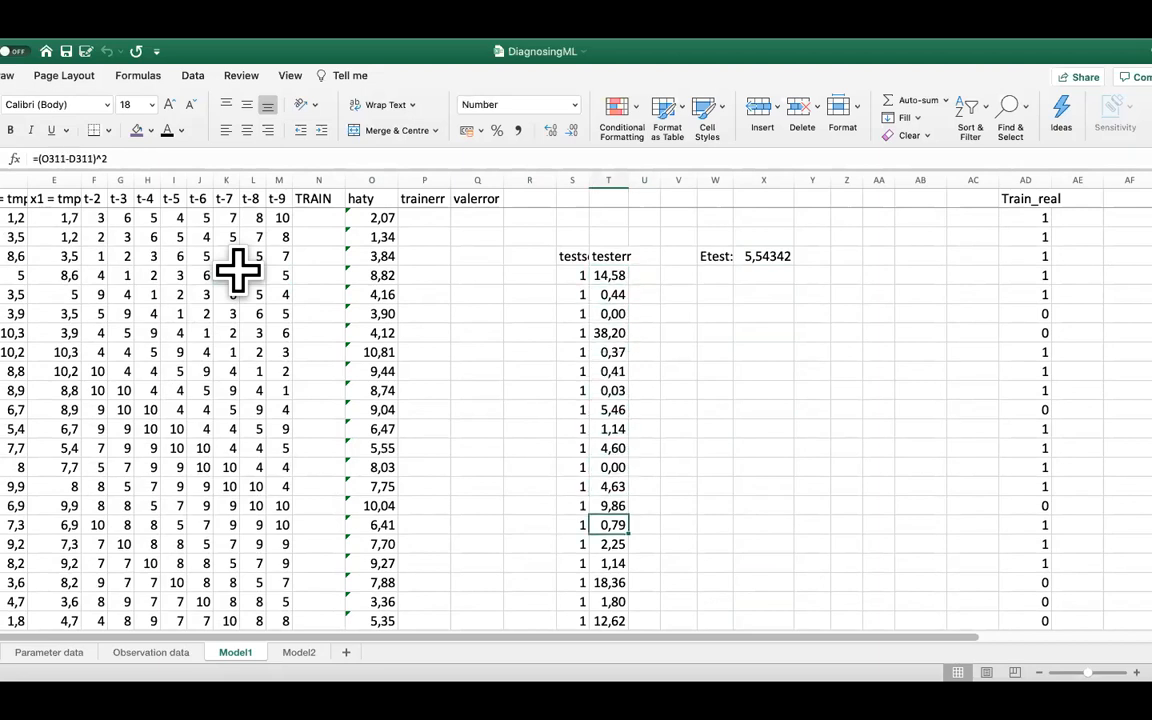
pyautogui.press('Down')
pyautogui.press('Down')
pyautogui.press('Down')
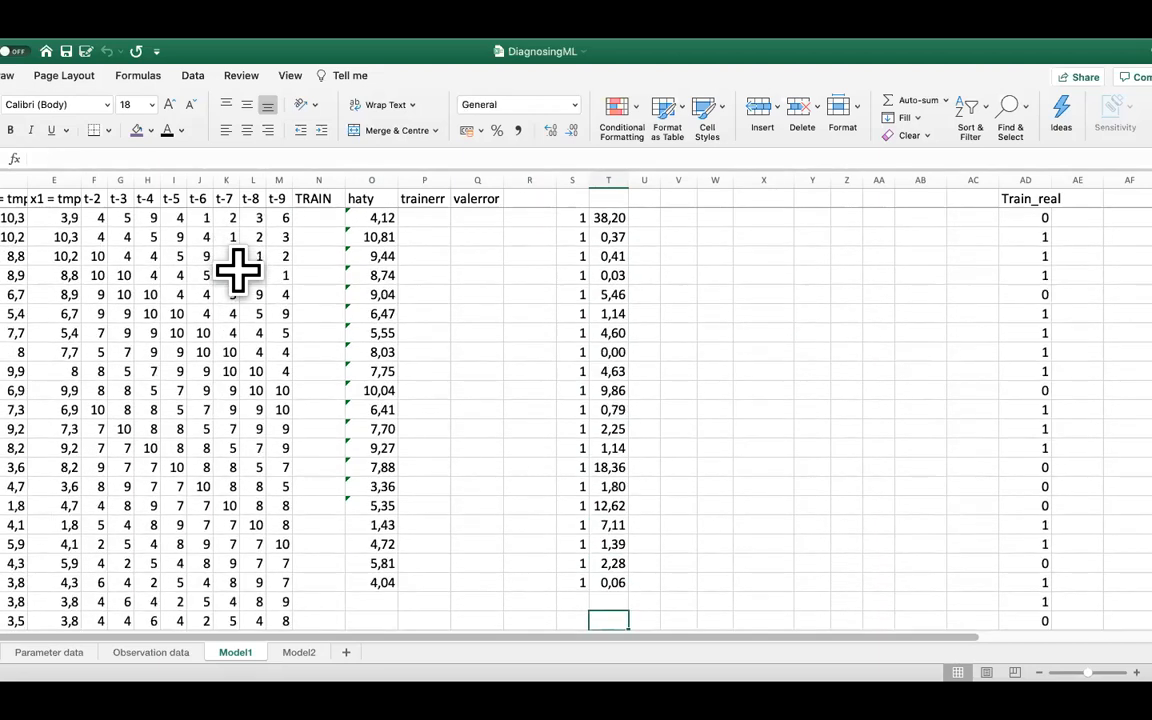
# Look back up the testerr column towards its first rows and the Etest result
pyautogui.press('Up')
pyautogui.press('Up')
pyautogui.press('Up')
pyautogui.press('Up')
pyautogui.press('Up')
pyautogui.press('Up')
pyautogui.press('Up')
pyautogui.press('Up')
pyautogui.press('Up')
pyautogui.press('Up')
pyautogui.press('Up')
pyautogui.press('Up')
pyautogui.press('Up')
pyautogui.press('Up')
pyautogui.press('Up')
pyautogui.press('Up')
pyautogui.press('Up')
pyautogui.press('Up')
pyautogui.press('Up')
pyautogui.press('Up')
pyautogui.press('Down')
pyautogui.press('Down')
pyautogui.press('Down')
pyautogui.press('Down')
pyautogui.press('Down')
pyautogui.press('Down')
pyautogui.press('Down')
pyautogui.press('Down')
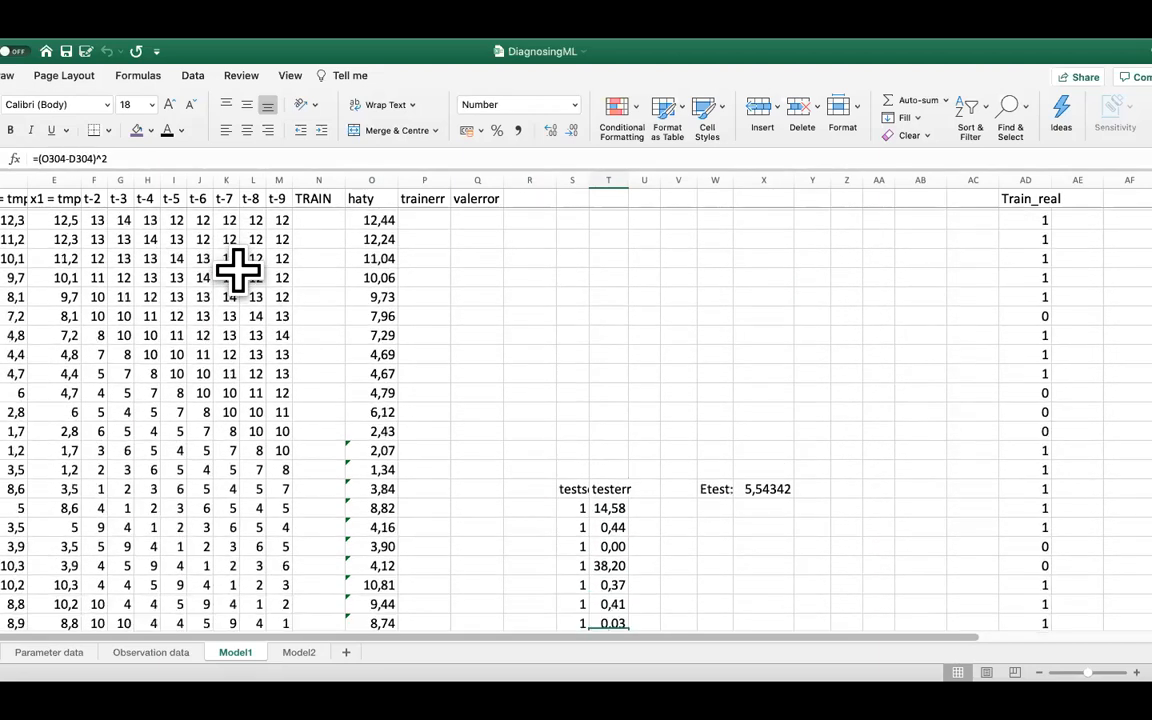
# Review the training and validation rows above the test set, and return to the testerr header in column T
pyautogui.press('pageup')
pyautogui.press('pageup')
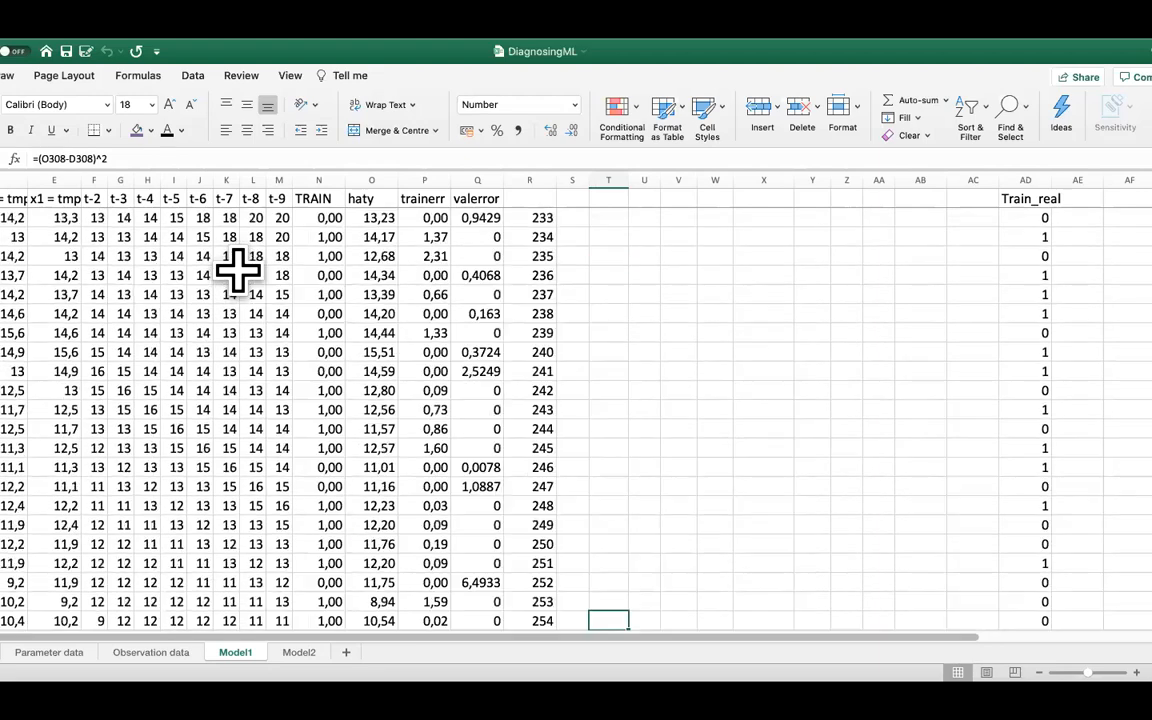
pyautogui.press('pagedown')
pyautogui.press('pageup')
pyautogui.press('pageup')
pyautogui.press('pageup')
pyautogui.press('pageup')
pyautogui.press('pageup')
pyautogui.press('pageup')
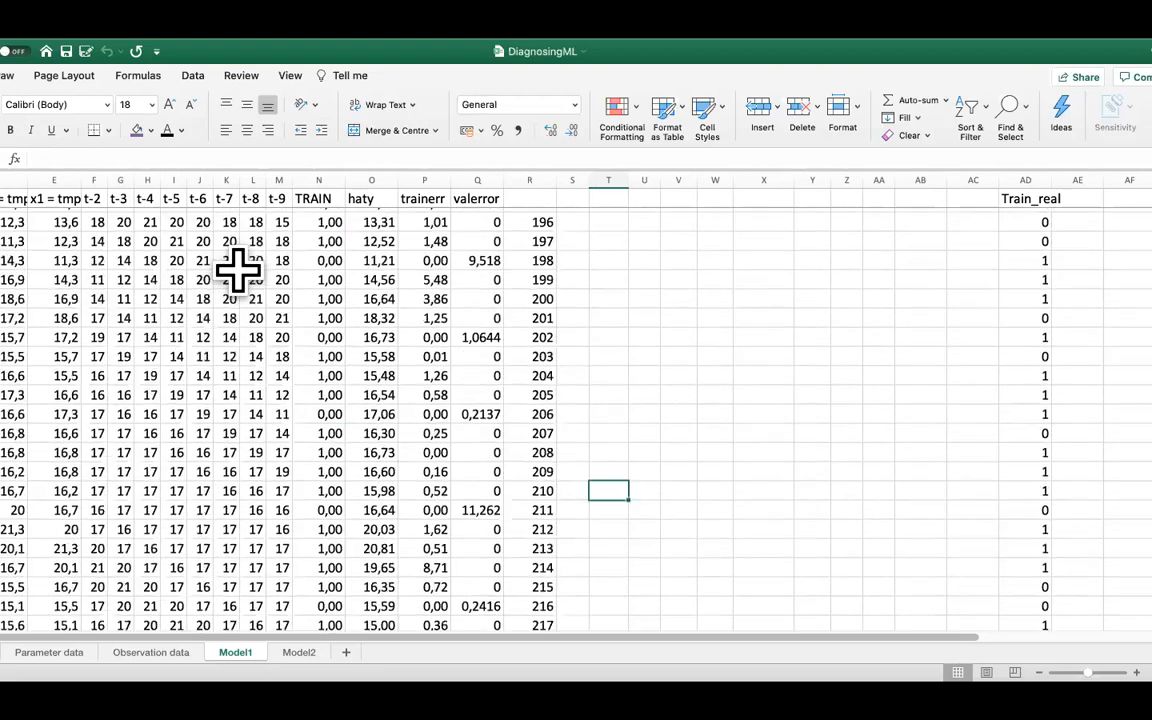
pyautogui.press('pageup')
pyautogui.press('pageup')
pyautogui.scroll(6, 238, 271)
pyautogui.scroll(-20, 238, 271)
pyautogui.press('pagedown')
pyautogui.press('pagedown')
pyautogui.press('pagedown')
pyautogui.press('pagedown')
pyautogui.press('pagedown')
pyautogui.press('pageup')
pyautogui.press('pageup')
pyautogui.press('pagedown')
pyautogui.press('pagedown')
pyautogui.press('Up')
pyautogui.press('Up')
pyautogui.press('Up')
pyautogui.press('Up')
pyautogui.press('Up')
pyautogui.press('Up')
pyautogui.press('Up')
pyautogui.press('Up')
pyautogui.press('Up')
pyautogui.press('Up')
pyautogui.press('Up')
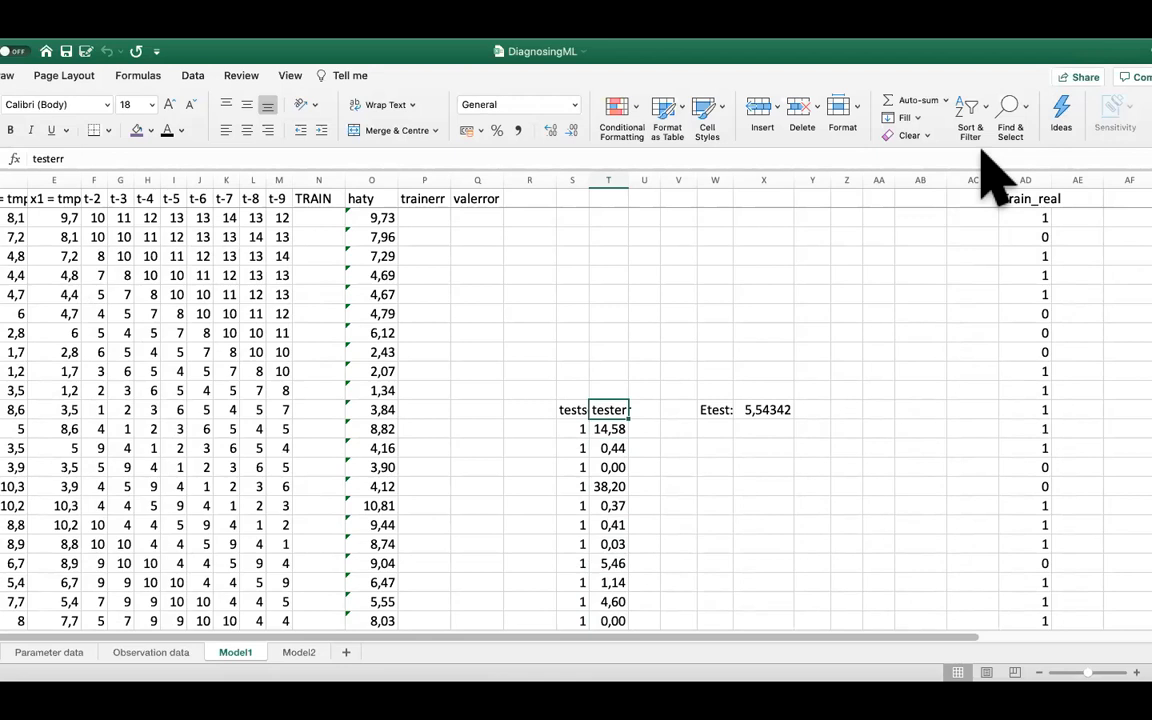
# Switch to the Model2 sheet and inspect the w3 weight in R6
pyautogui.click(300, 653)
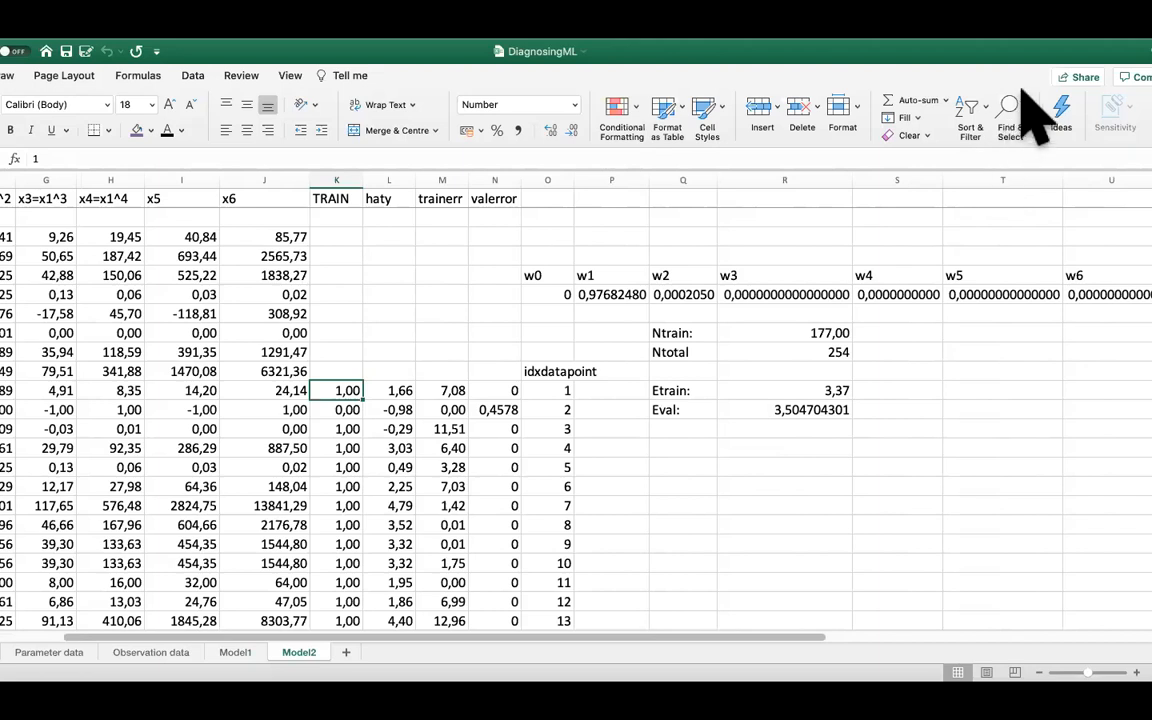
pyautogui.click(790, 295)
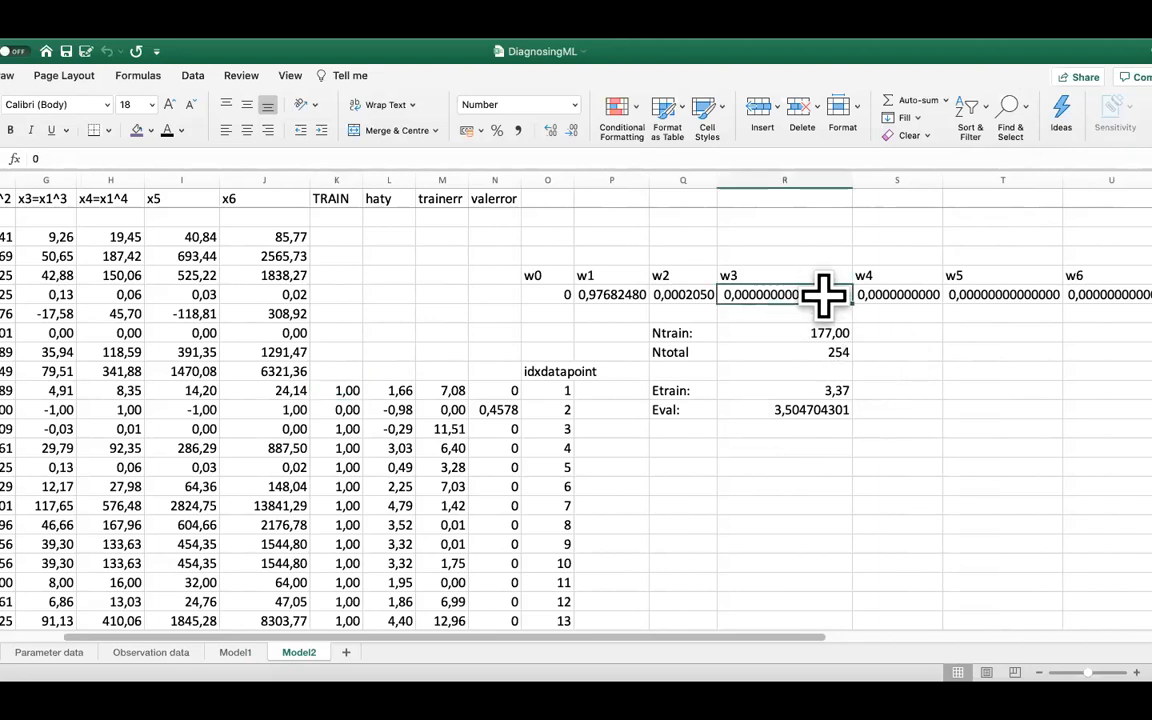
# Inspect the fitted weights in row 6 of Model2, from w2 through w6
pyautogui.press('Right')
pyautogui.press('Right')
pyautogui.press('Right')
pyautogui.press('Left')
pyautogui.press('Left')
pyautogui.press('Left')
pyautogui.press('Left')
pyautogui.press('Right')
pyautogui.press('Right')
pyautogui.press('Right')
pyautogui.press('Right')
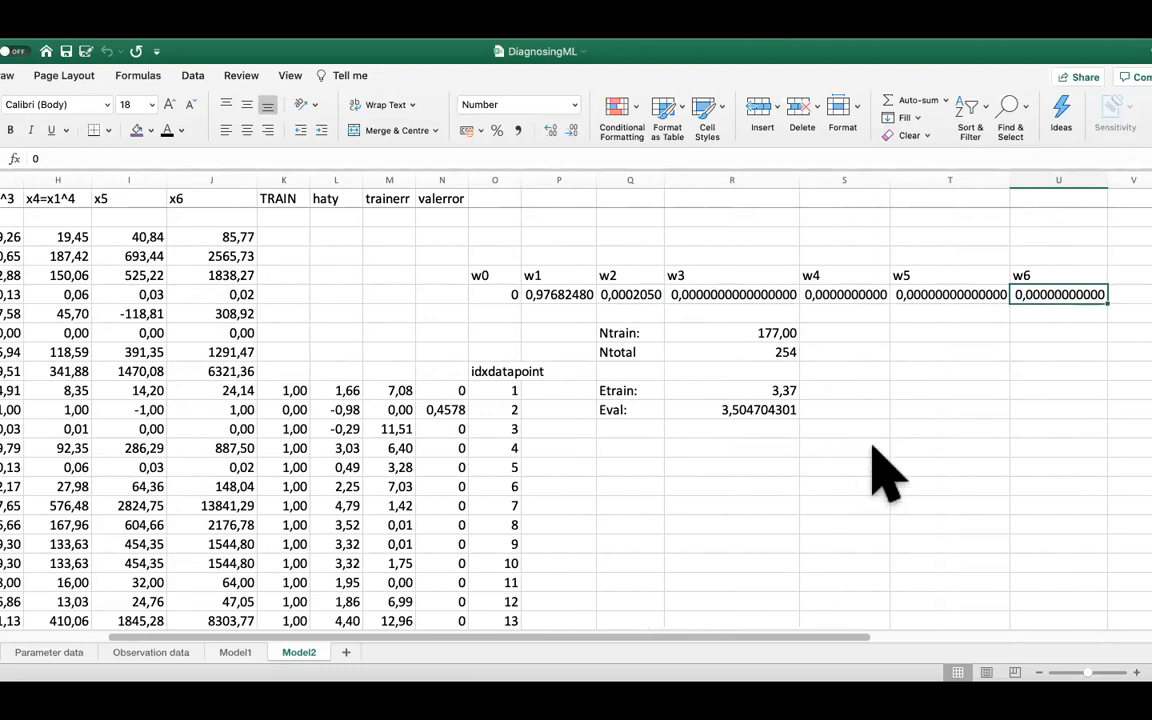
# Compare the day 5 label in D6 with the day 7 x1 feature in E8 of Model2
pyautogui.moveTo(400, 633); pyautogui.dragTo(137, 633)
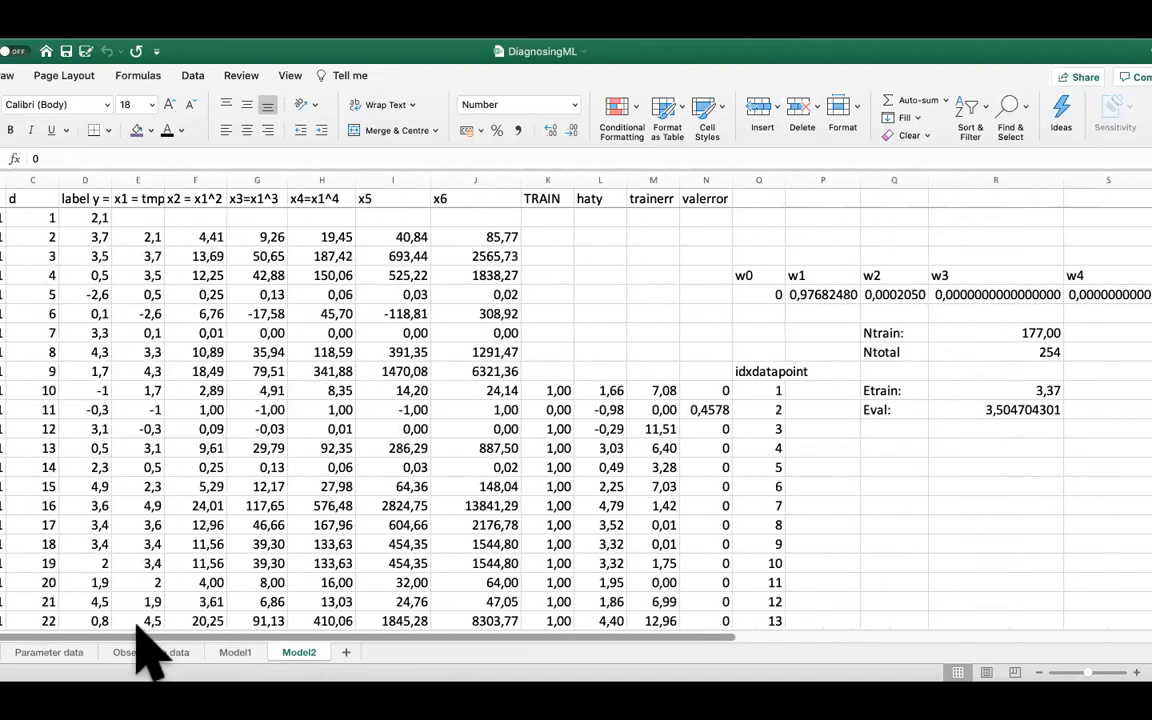
pyautogui.click(147, 333)
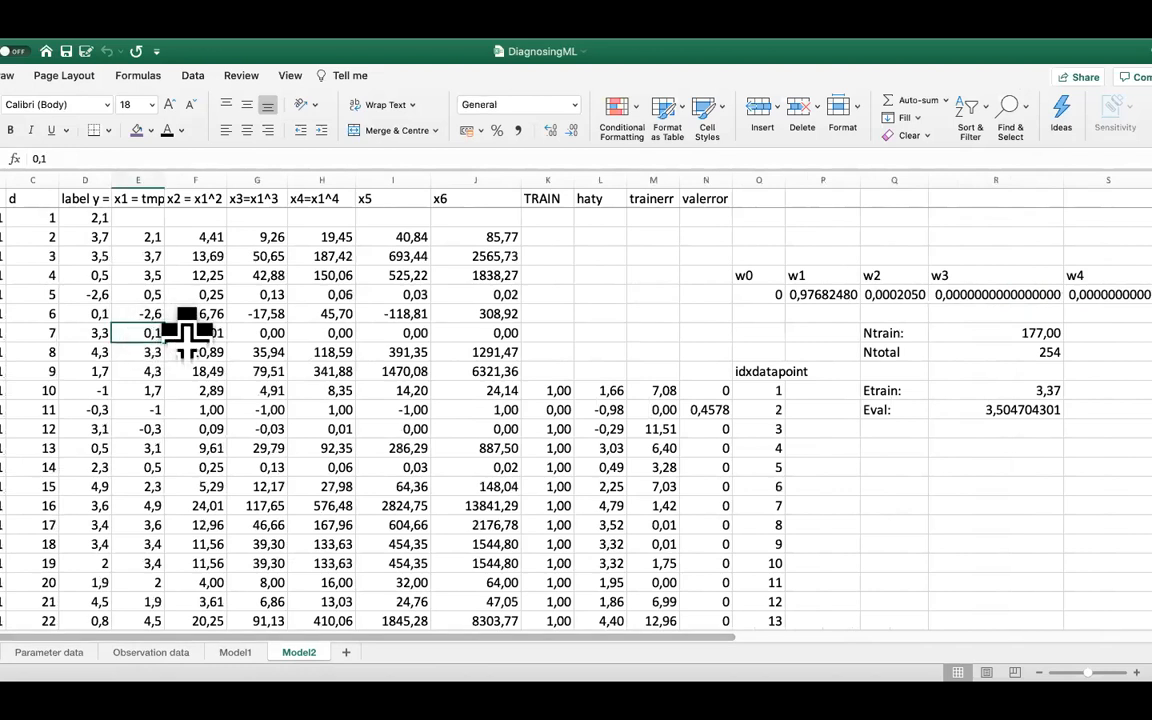
pyautogui.click(99, 291)
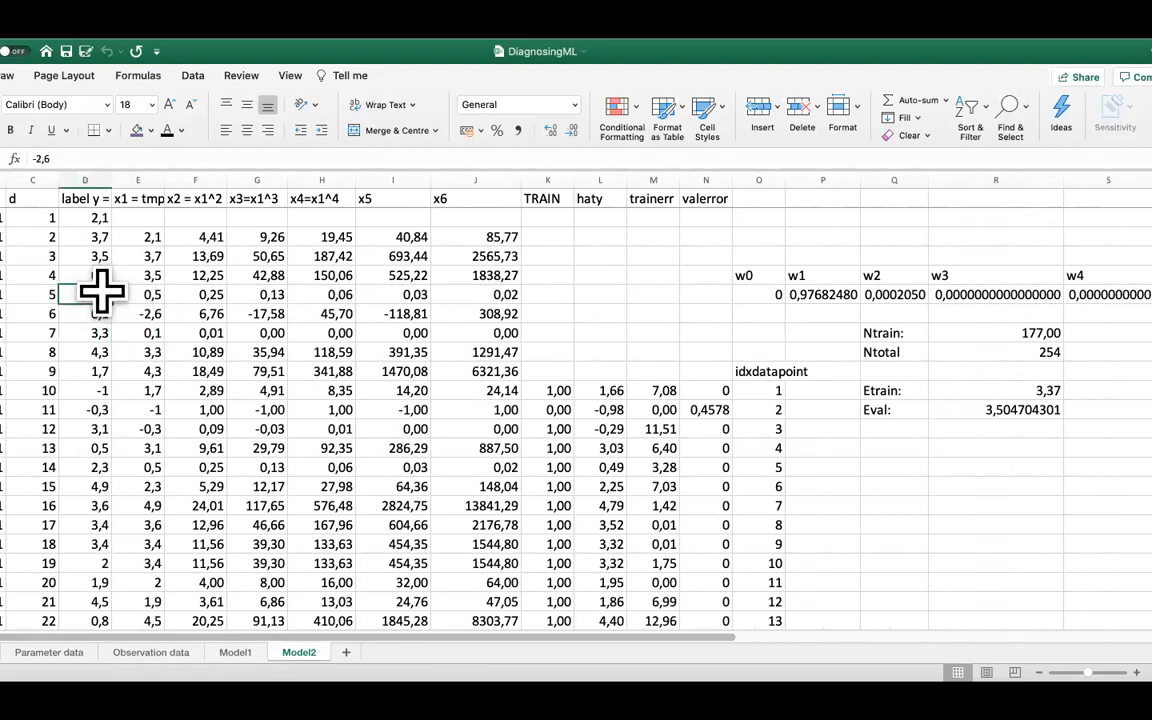
pyautogui.click(147, 331)
pyautogui.click(93, 291)
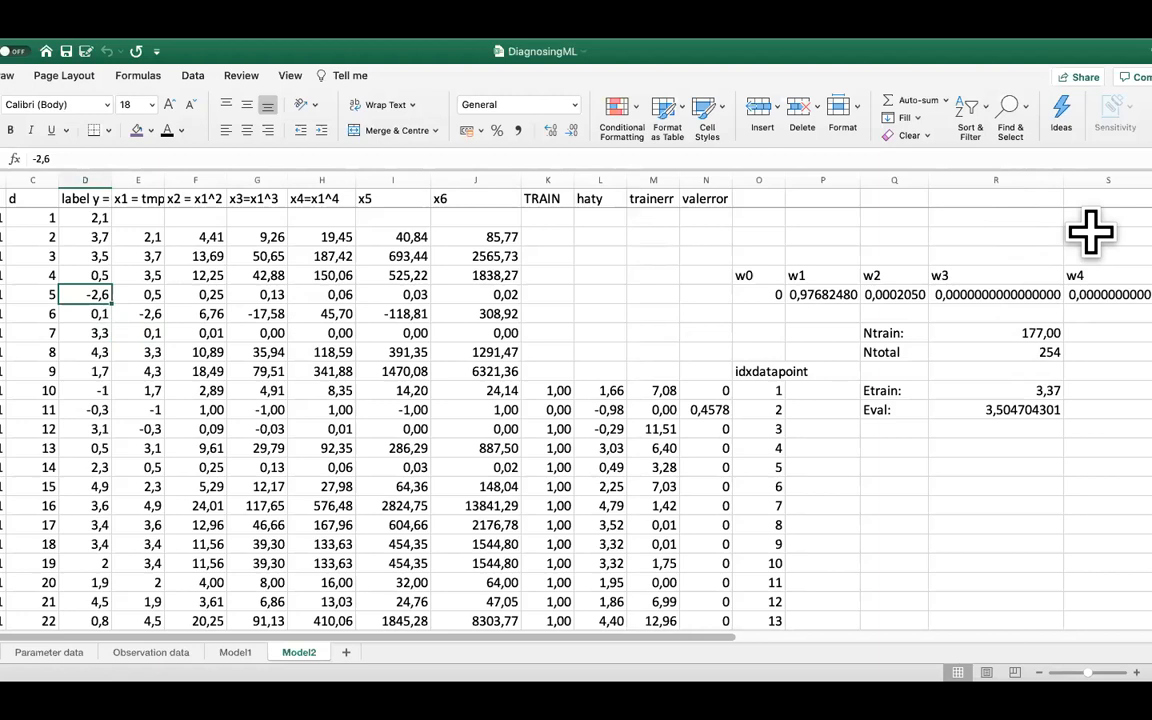
# Switch to the Model1 sheet and review its test rows and the rows beyond the end of the test set
pyautogui.click(235, 653)
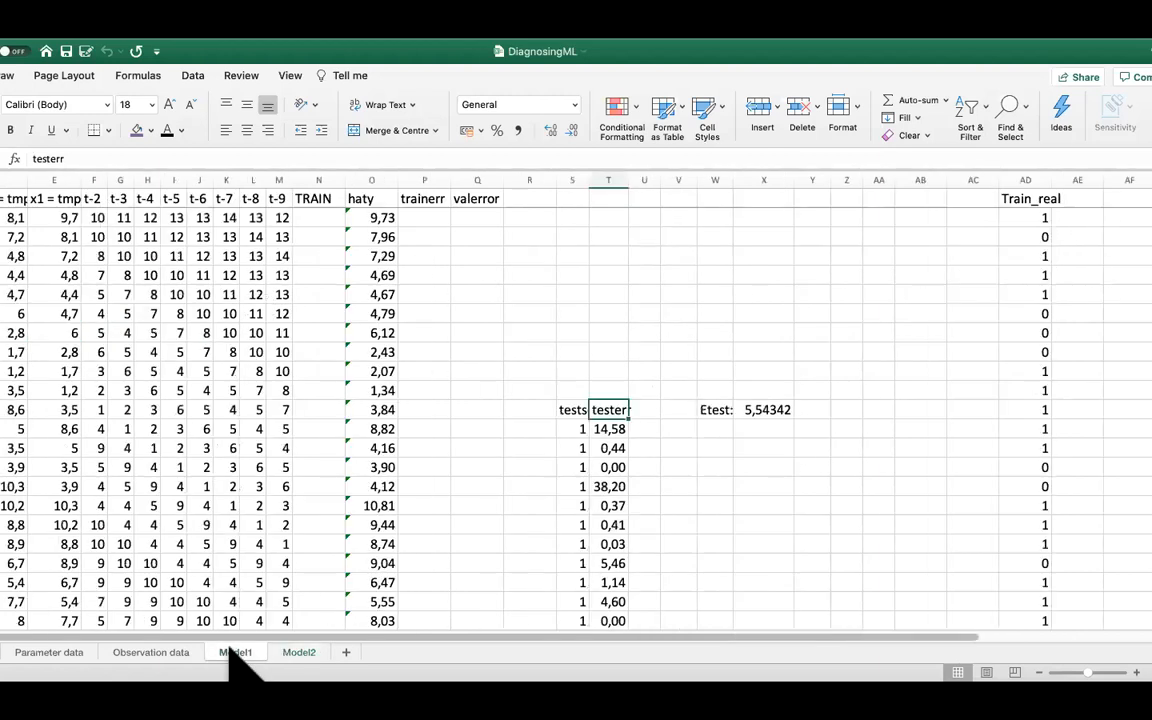
pyautogui.click(298, 653)
pyautogui.click(240, 653)
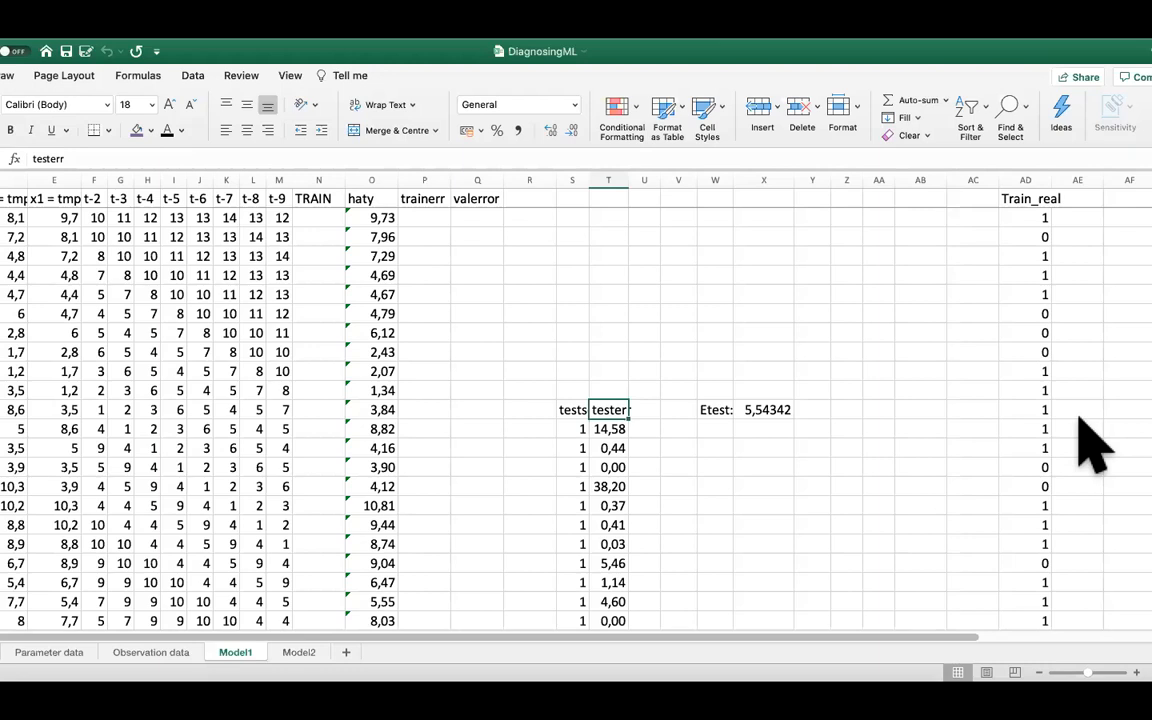
pyautogui.click(477, 523)
pyautogui.scroll(-15, 477, 523)
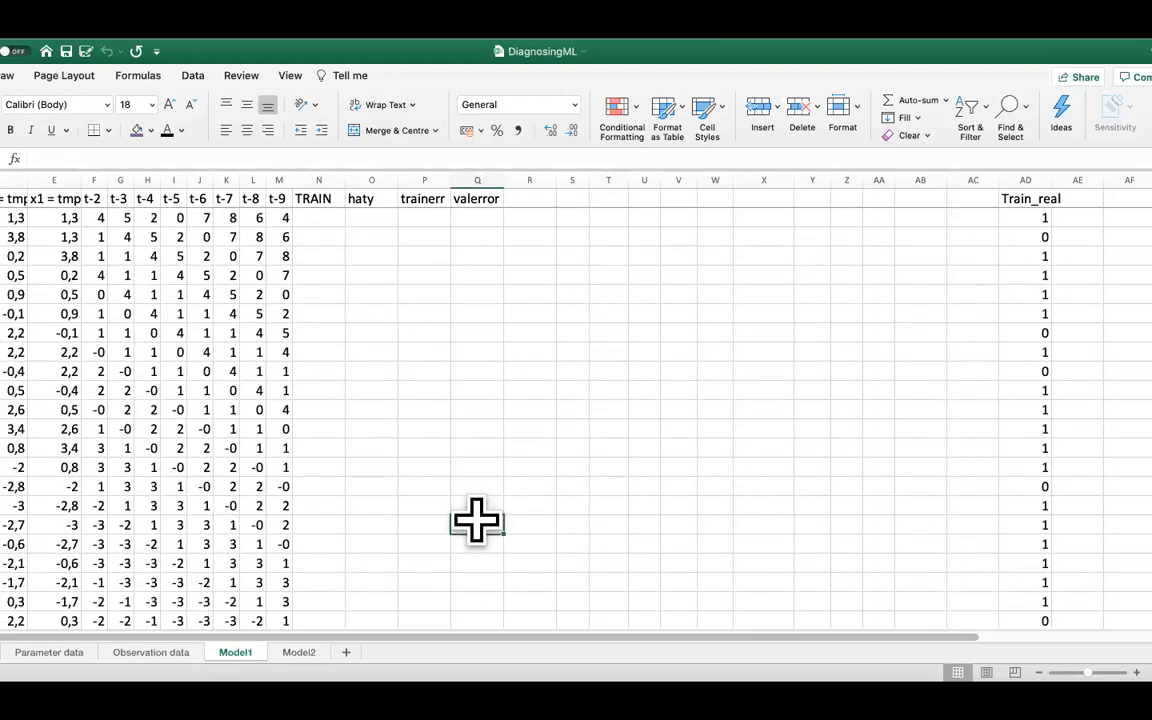
pyautogui.scroll(15, 477, 521)
pyautogui.scroll(-10, 477, 521)
pyautogui.click(477, 521)
pyautogui.scroll(10, 477, 521)
pyautogui.scroll(-10, 477, 521)
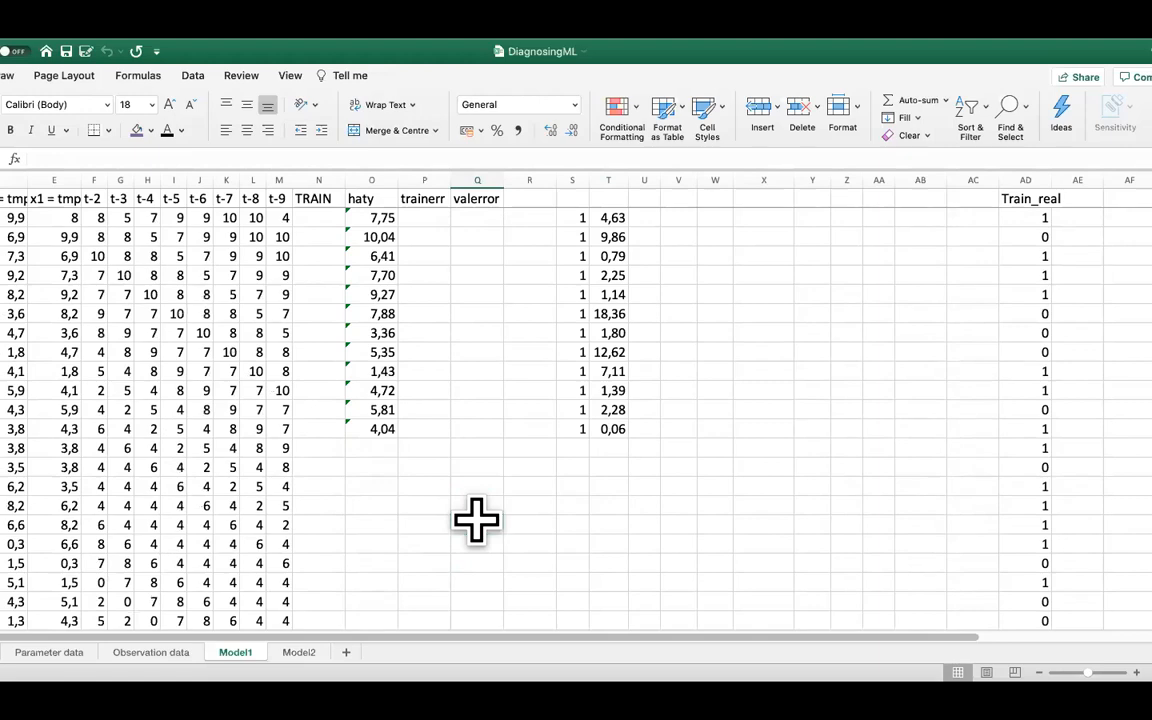
# Go back up through the Model1 training and validation rows to the weights and error summary
pyautogui.scroll(15, 477, 521)
pyautogui.scroll(15, 477, 521)
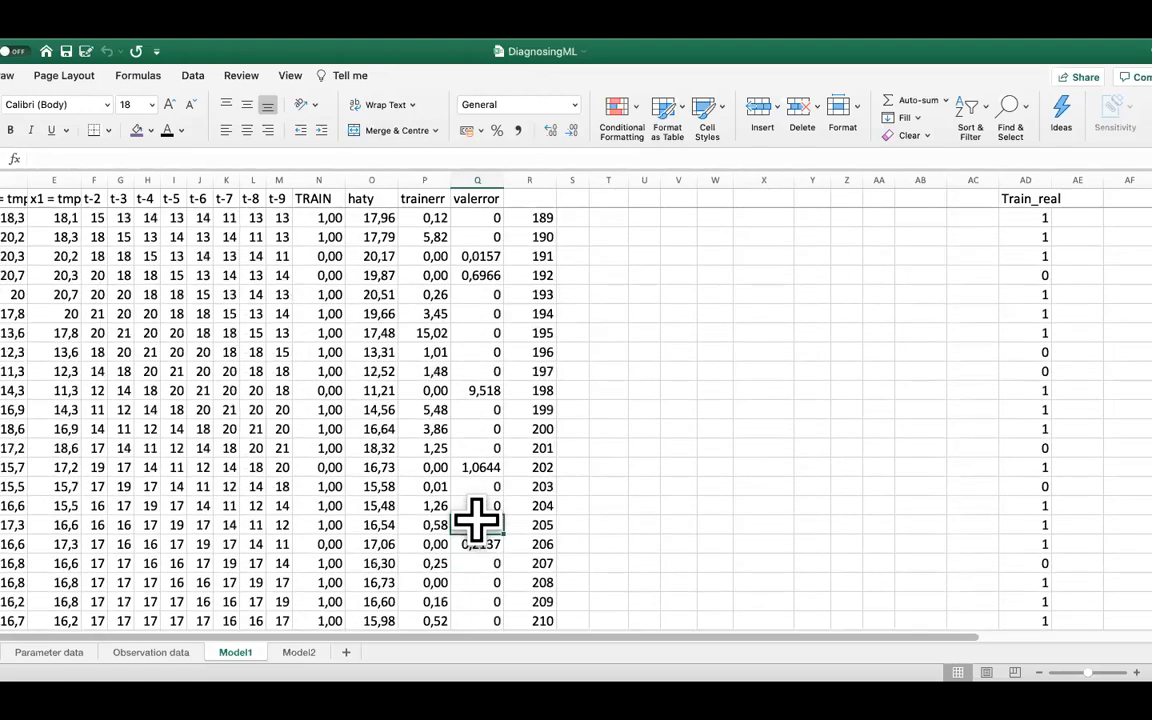
pyautogui.scroll(20, 476, 518)
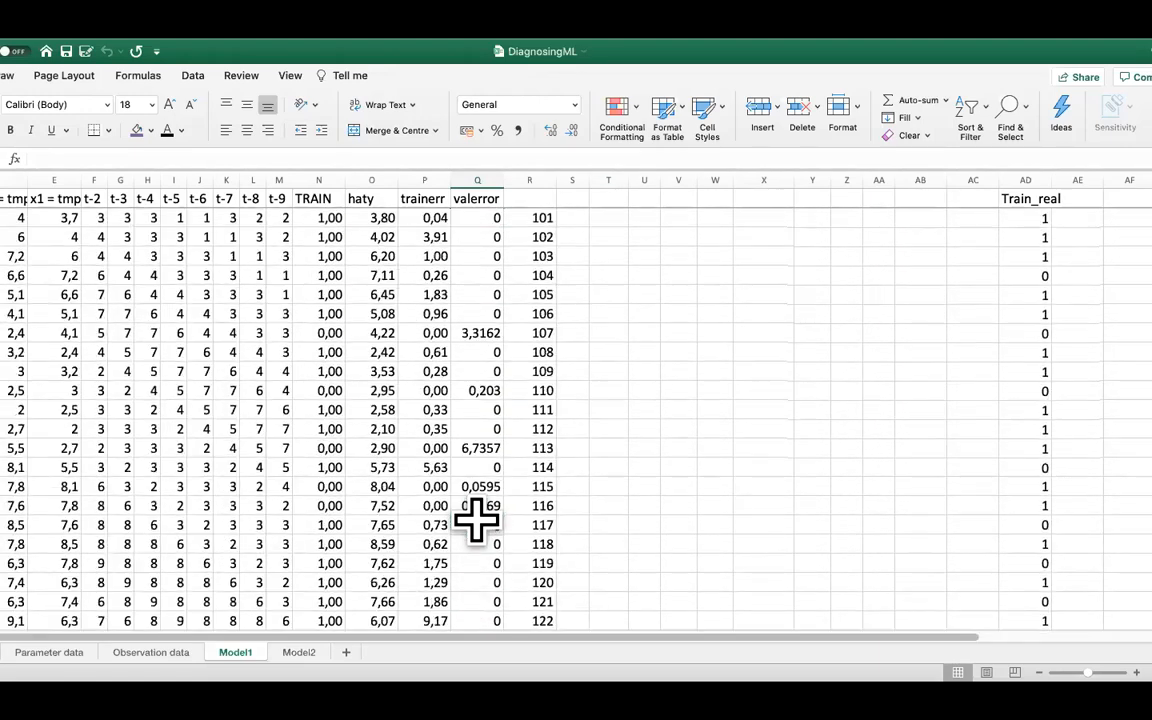
pyautogui.press('pageup')
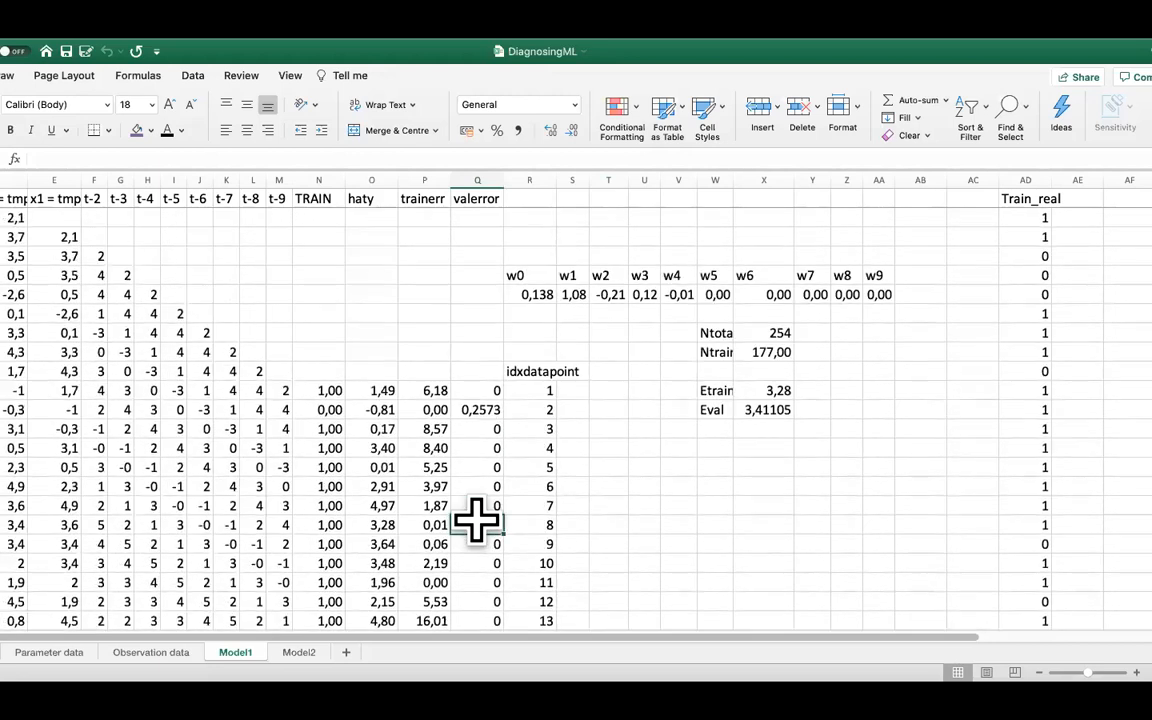
pyautogui.press('pagedown')
pyautogui.press('pageup')
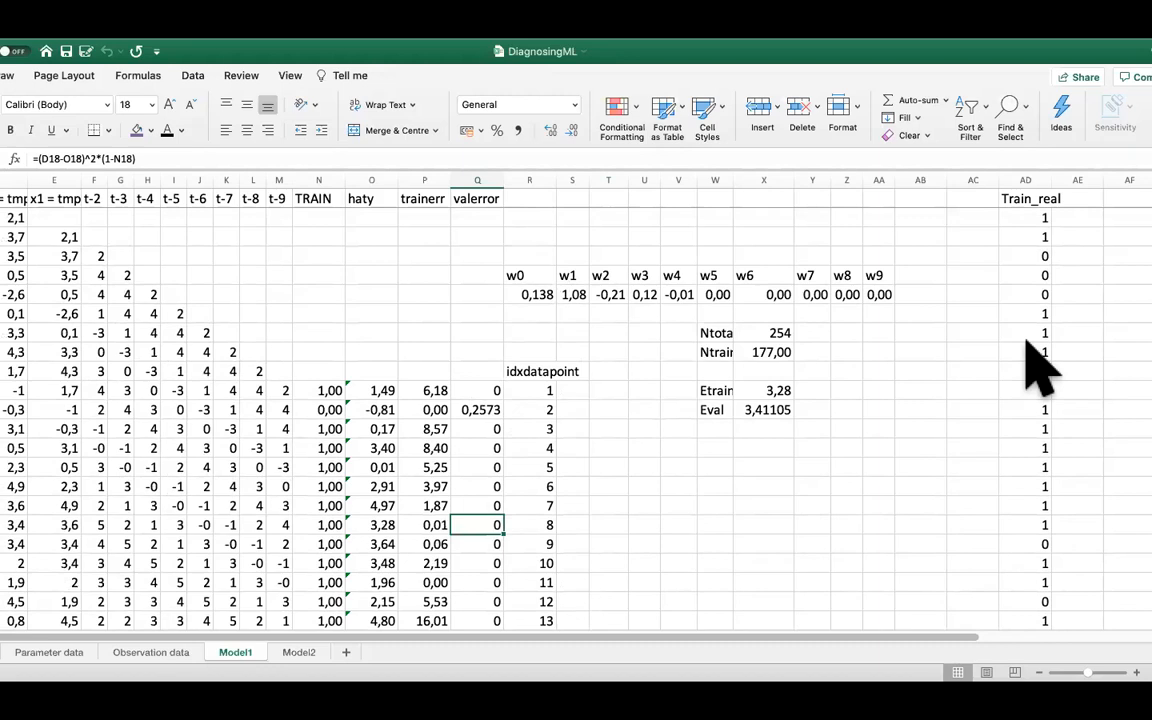
# Inspect the Ntrain and Etrain formulas in X9 and X11 of Model1
pyautogui.click(762, 350)
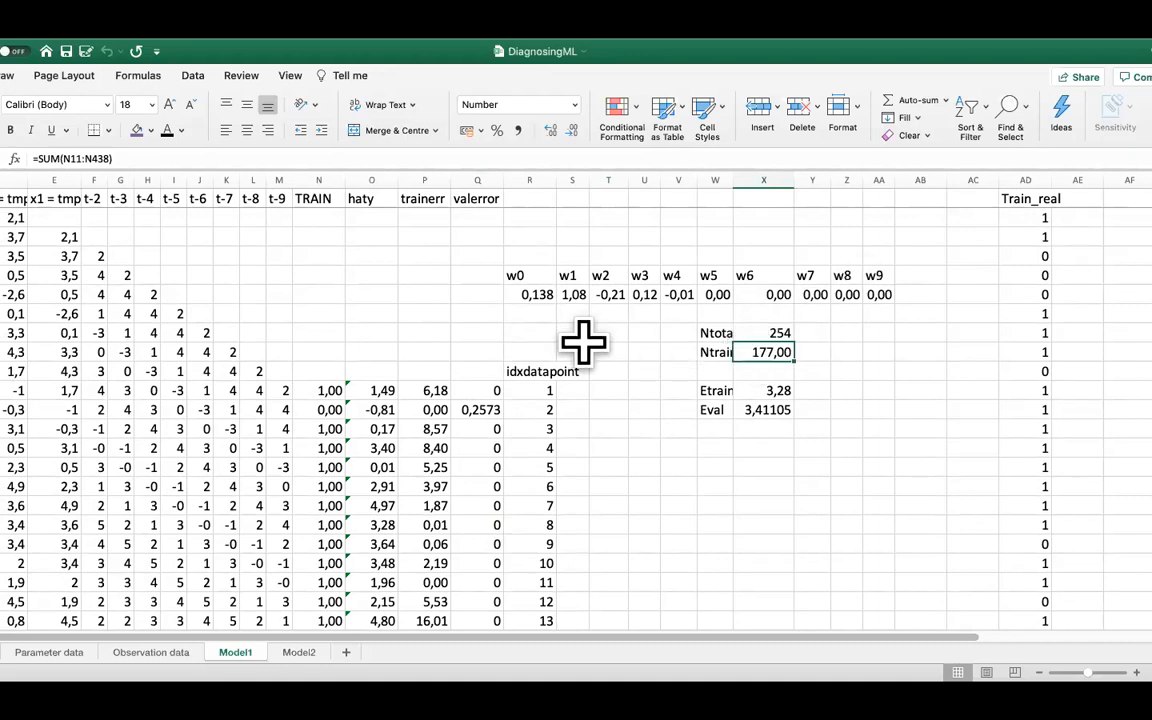
pyautogui.click(432, 355)
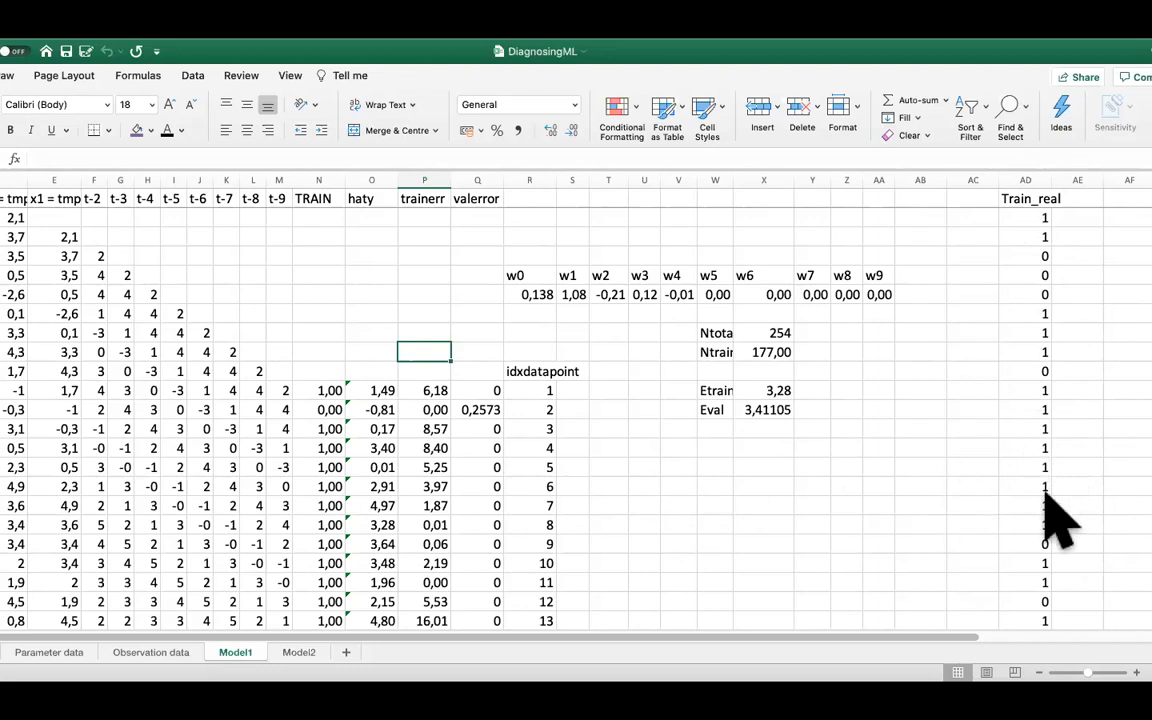
pyautogui.click(644, 505)
pyautogui.click(767, 392)
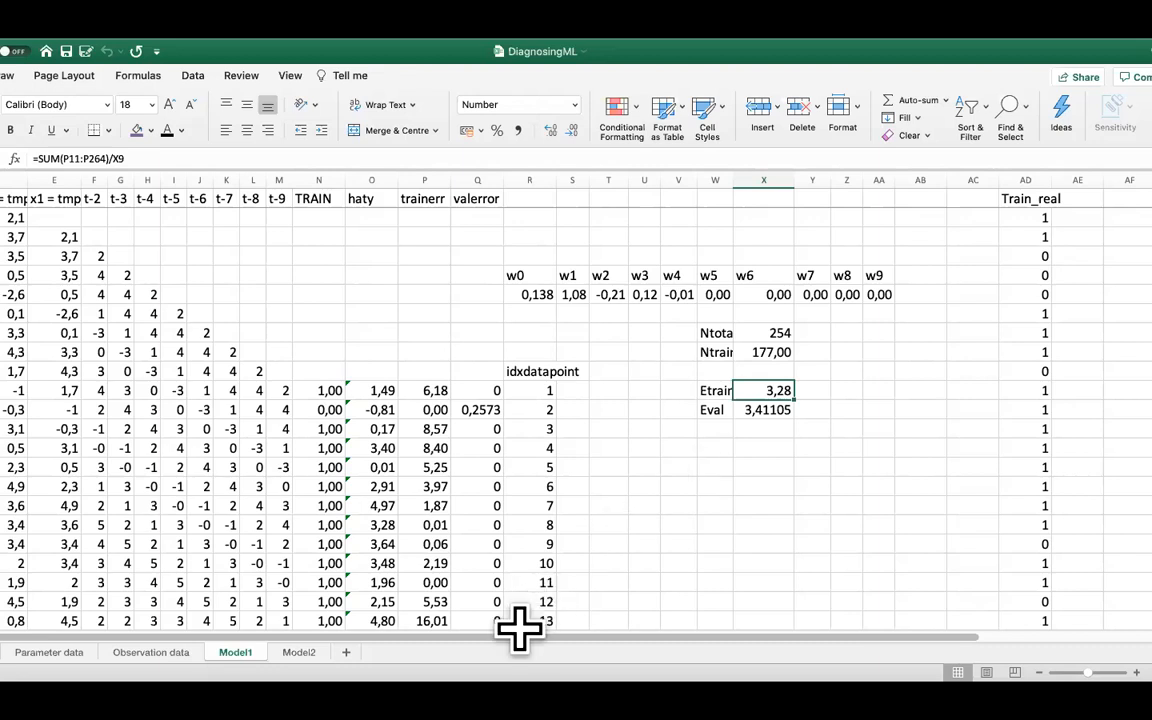
# Examine the date, label and nearest past-temperature cells of row 11 in Model1
pyautogui.hscroll(-3, 527, 656)
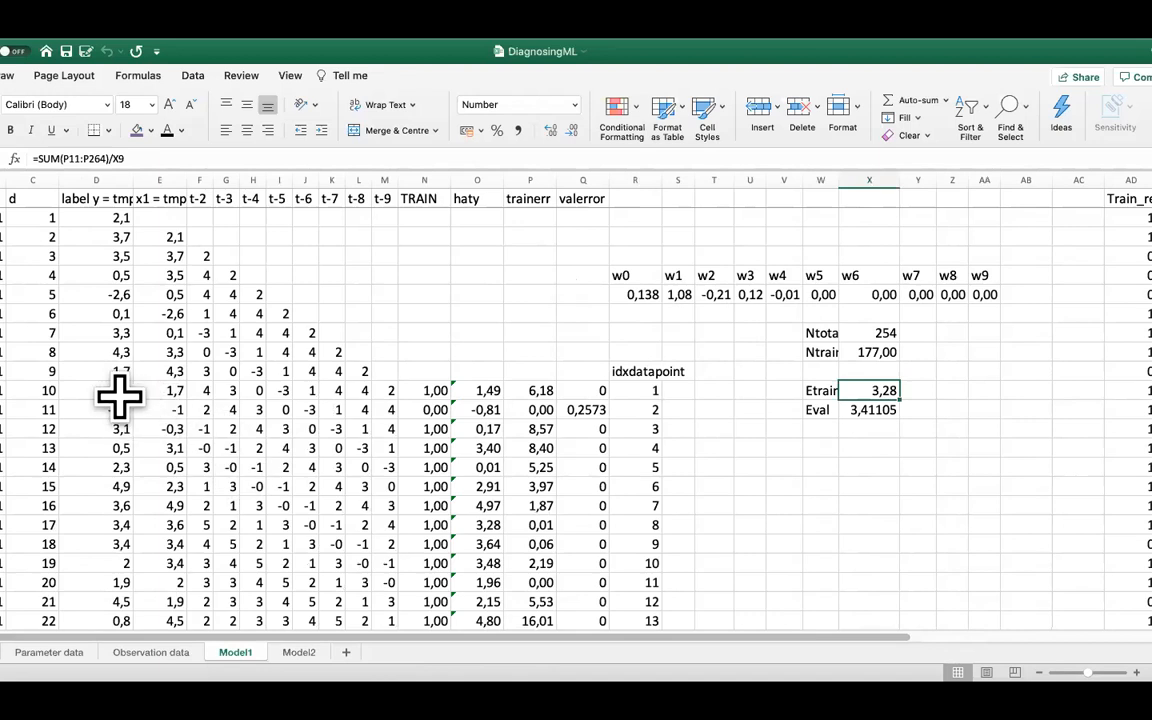
pyautogui.click(64, 391)
pyautogui.press('Right')
pyautogui.press('Left')
pyautogui.press('Left')
pyautogui.press('Left')
pyautogui.press('Right')
pyautogui.press('Right')
pyautogui.press('Right')
pyautogui.press('Right')
pyautogui.press('Right')
pyautogui.press('Right')
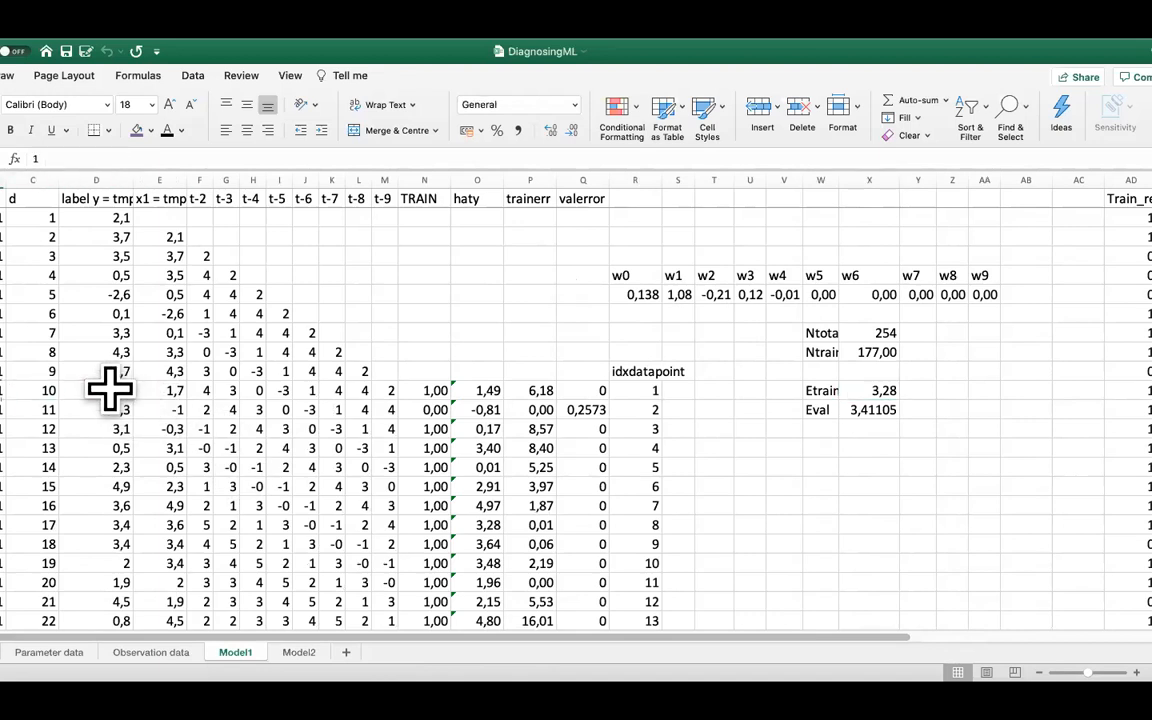
pyautogui.press('Left')
pyautogui.press('Left')
pyautogui.press('Left')
pyautogui.press('Left')
pyautogui.press('Right')
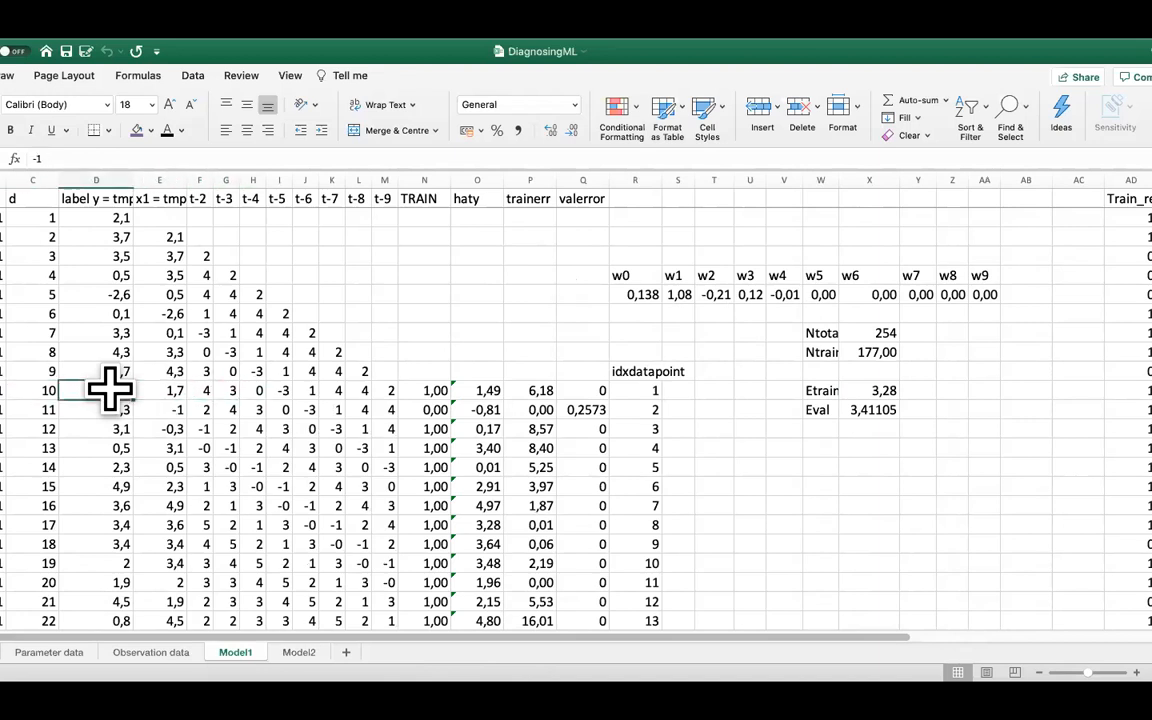
# Go through the lagged temperature features of row 11 from x1 to t-9
pyautogui.press('Right')
pyautogui.press('Right')
pyautogui.press('Right')
pyautogui.press('Right')
pyautogui.press('Right')
pyautogui.press('Right')
pyautogui.press('Right')
pyautogui.press('Right')
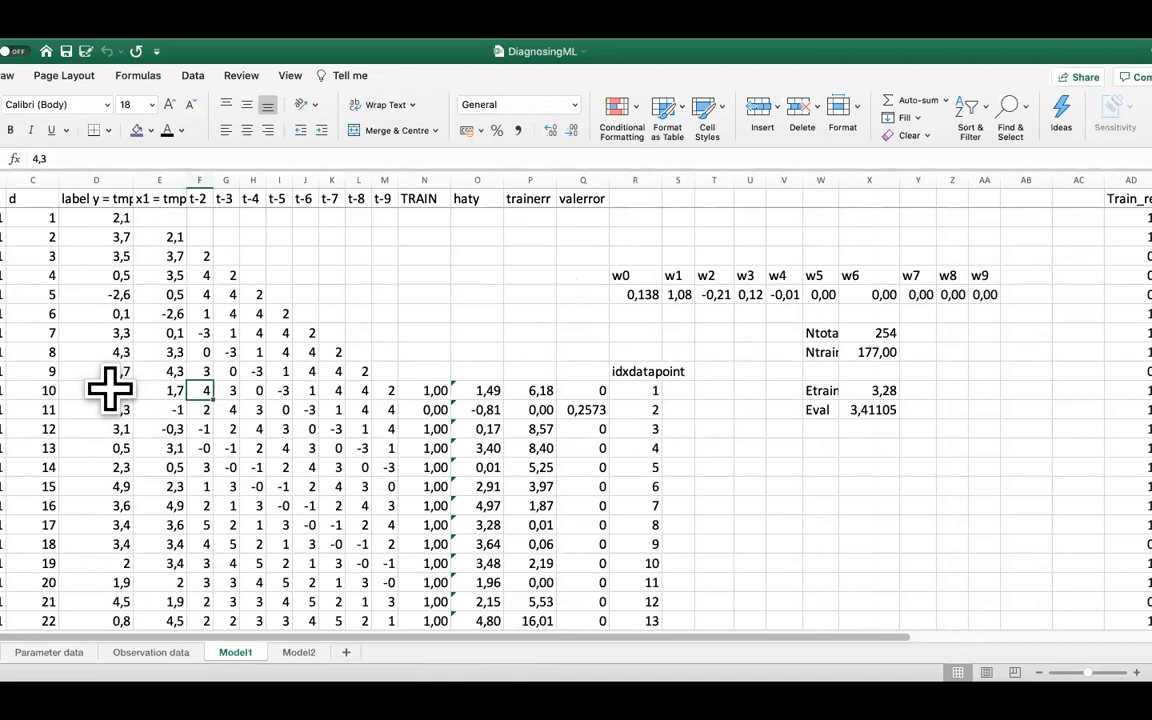
pyautogui.press('Right')
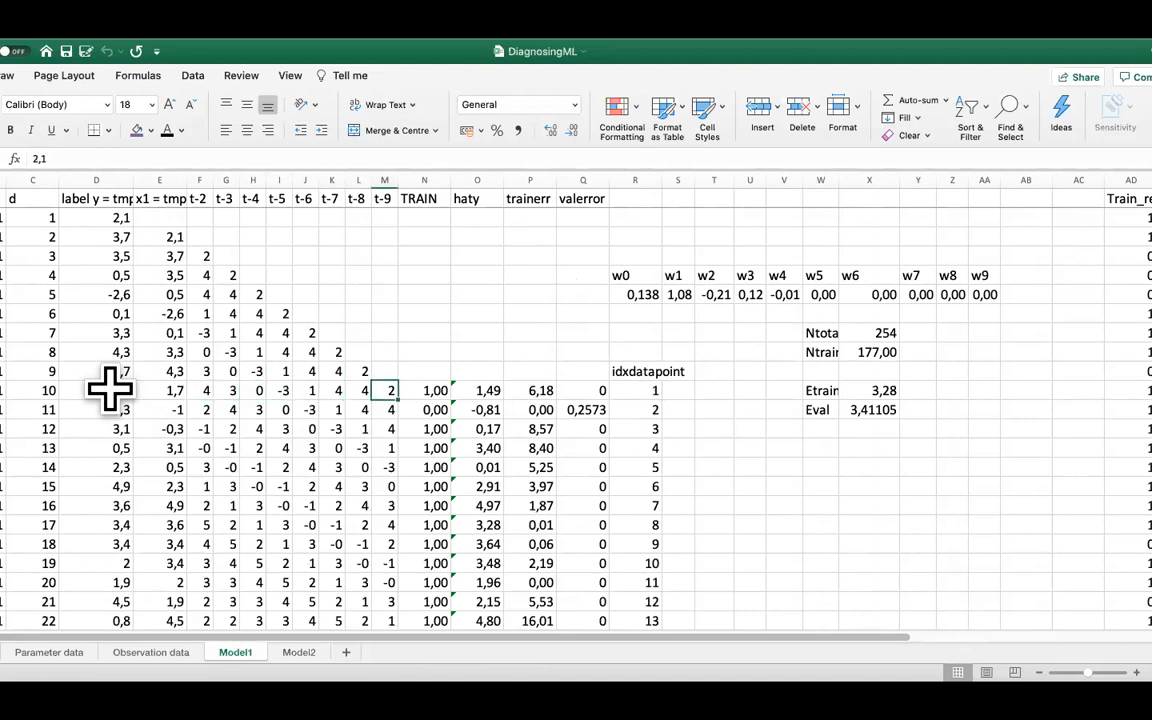
# Trace row 11 back from the t-9 feature to the day number in column C
pyautogui.press('Down')
pyautogui.press('Up')
pyautogui.press('Left')
pyautogui.press('Left')
pyautogui.press('Left')
pyautogui.press('Left')
pyautogui.press('Left')
pyautogui.press('Left')
pyautogui.press('Left')
pyautogui.press('Left')
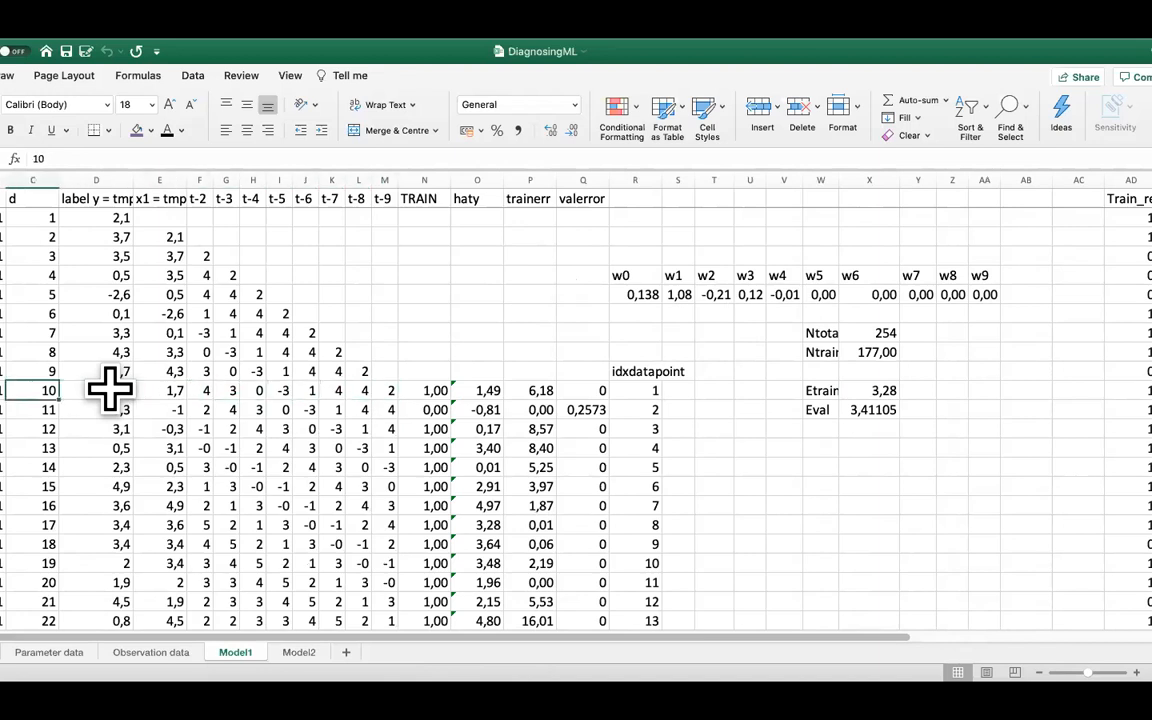
# Follow row 11 again from its day number across the label and lagged features to t-9
pyautogui.press('Right')
pyautogui.press('Right')
pyautogui.press('Right')
pyautogui.press('Right')
pyautogui.press('Right')
pyautogui.press('Right')
pyautogui.press('Right')
pyautogui.press('Right')
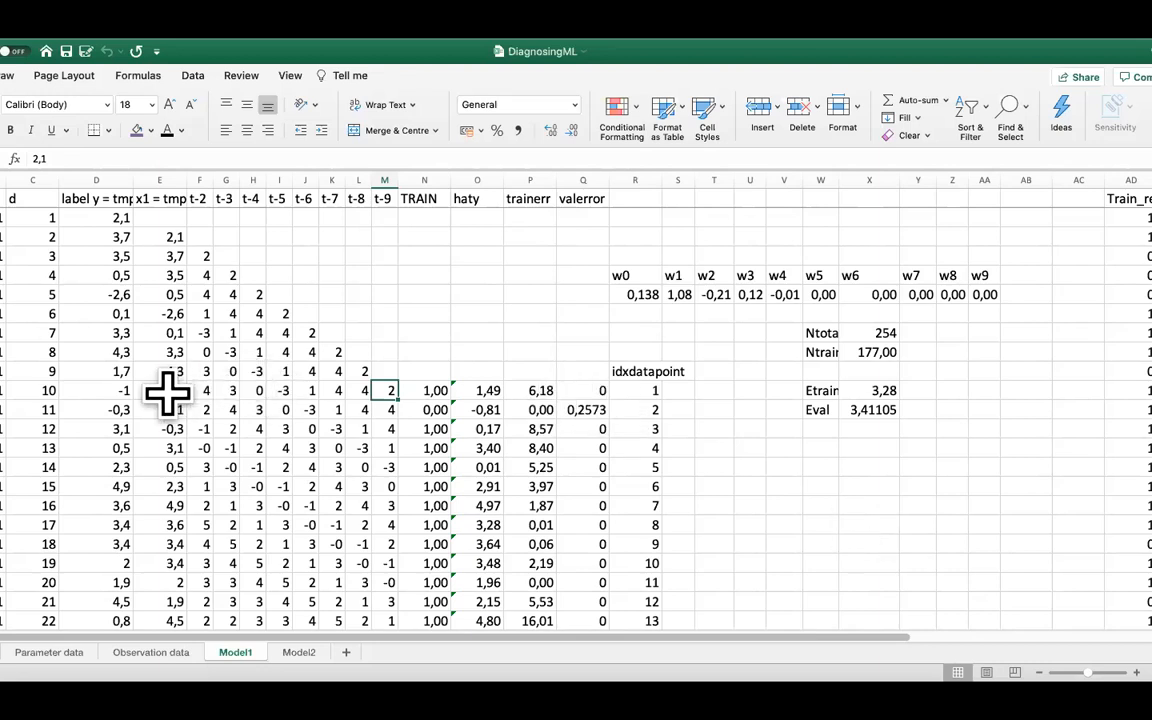
# Inspect the label in D11 and follow its past-temperature features up to t-8
pyautogui.click(108, 393)
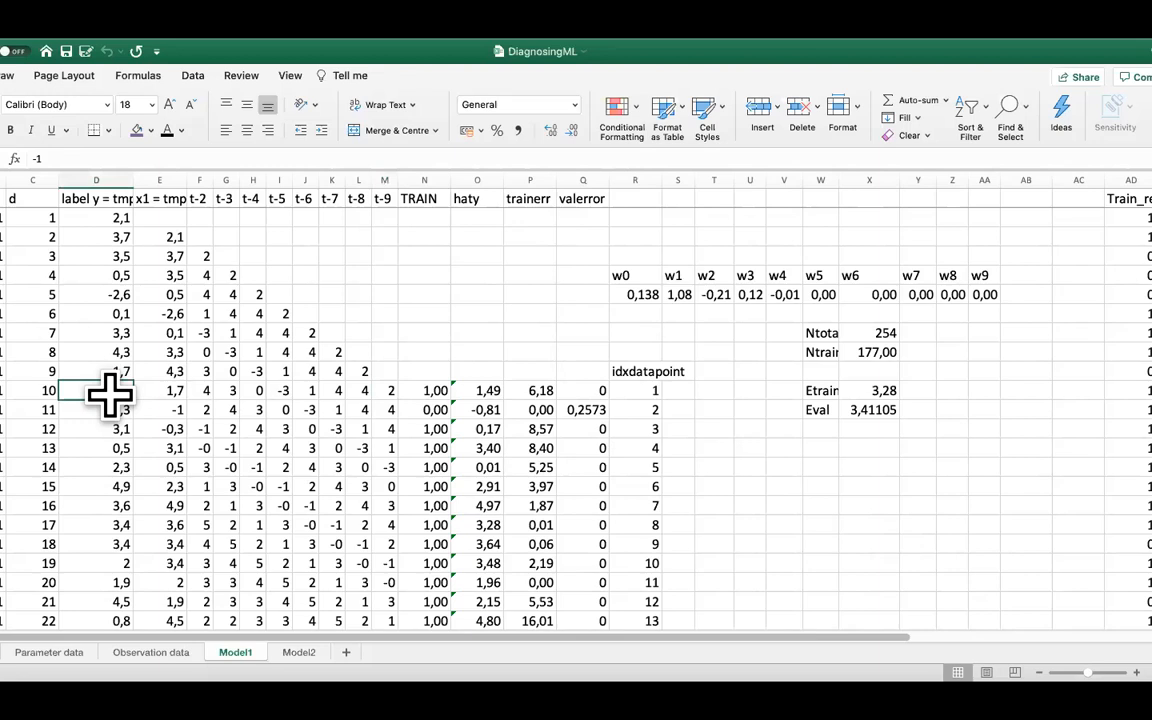
pyautogui.press('Right')
pyautogui.press('Right')
pyautogui.press('Right')
pyautogui.press('Right')
pyautogui.press('Right')
pyautogui.press('Right')
pyautogui.press('Right')
pyautogui.press('Right')
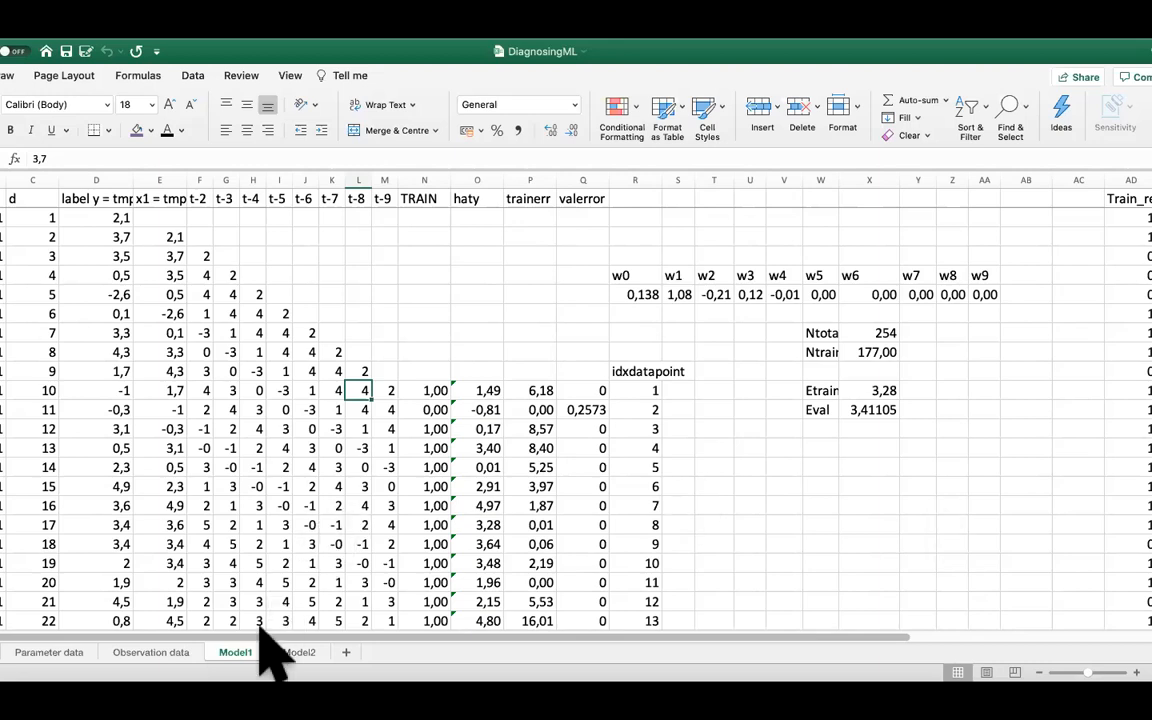
# Examine the label values in column D for the first ten days of Model1
pyautogui.click(105, 352)
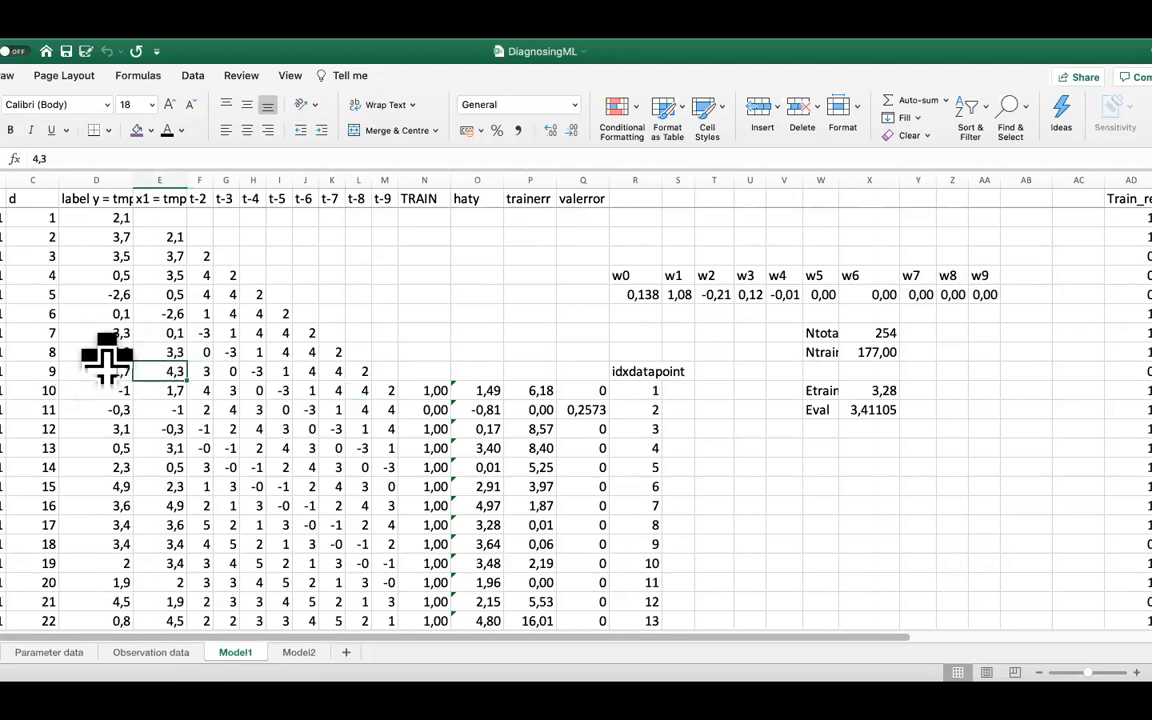
pyautogui.click(105, 221)
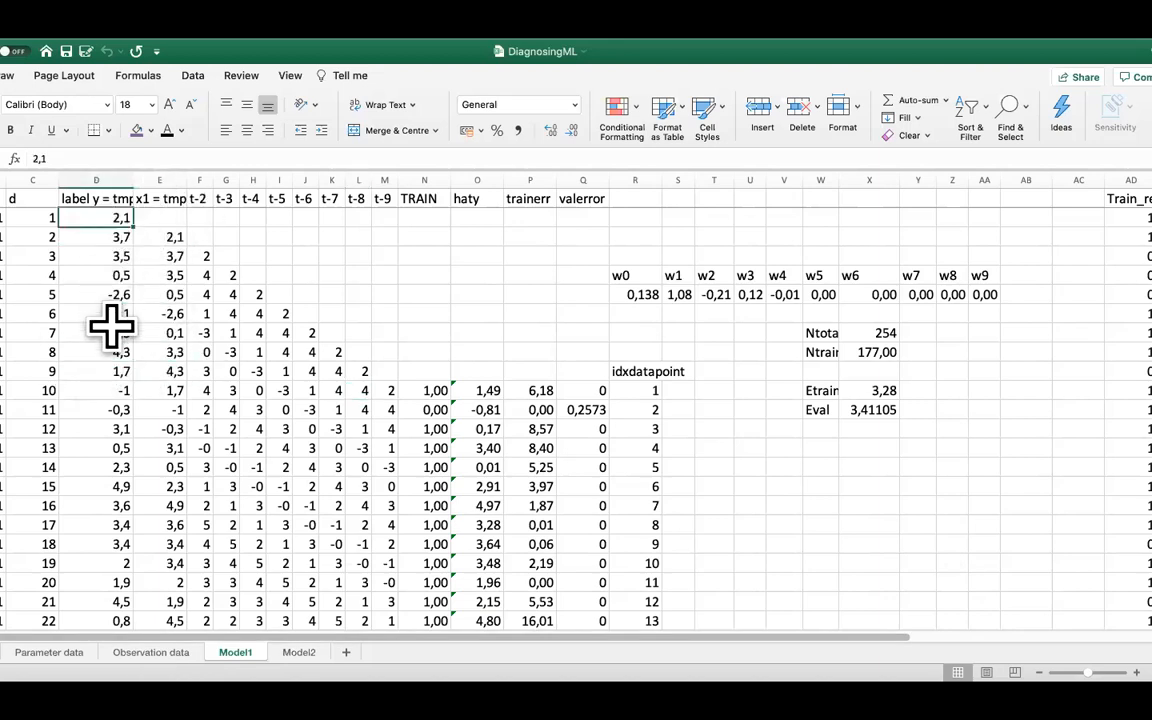
pyautogui.click(96, 373)
pyautogui.click(107, 392)
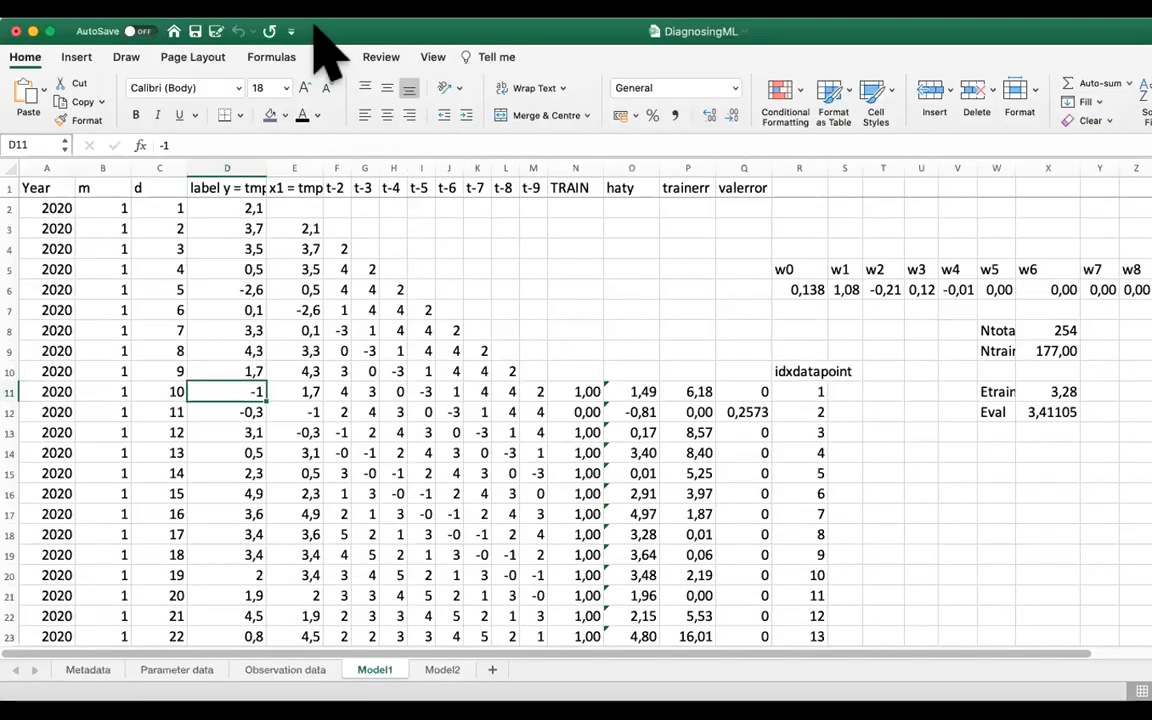
pyautogui.press('Up')
pyautogui.press('Up')
pyautogui.press('Up')
pyautogui.press('Up')
pyautogui.press('Up')
pyautogui.press('Up')
pyautogui.press('Up')
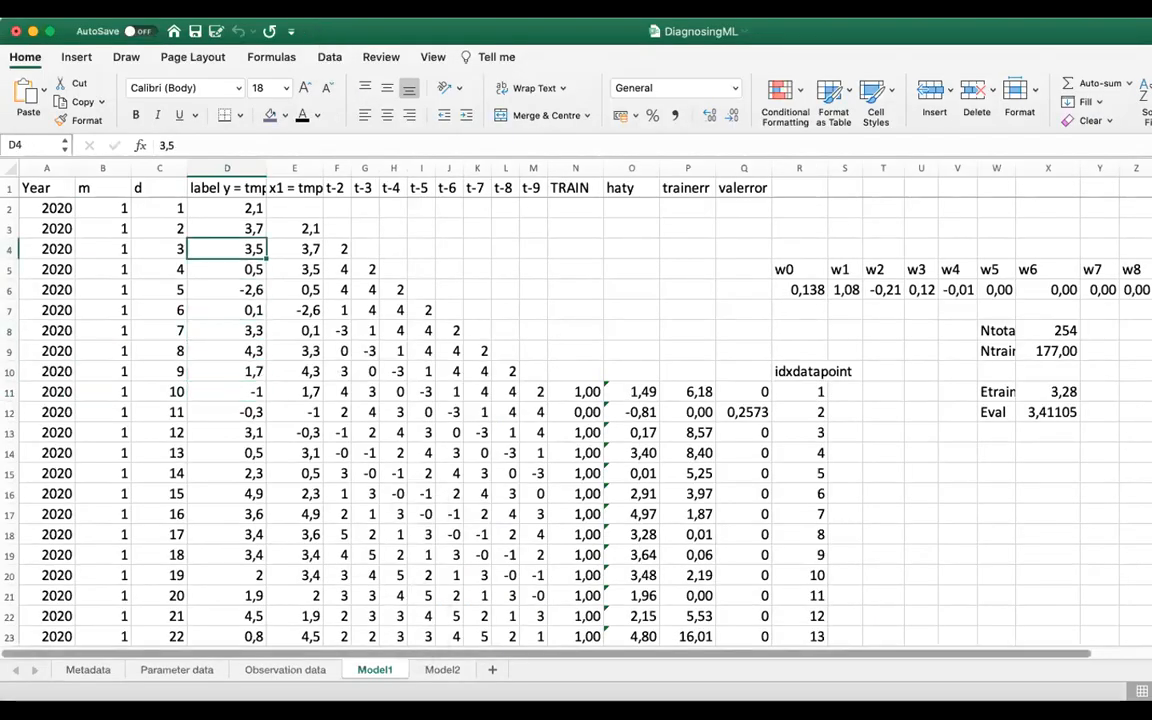
# Switch to the Model2 sheet and inspect the polynomial features of row 6 up to x6
pyautogui.click(442, 669)
pyautogui.click(275, 288)
pyautogui.press('Right')
pyautogui.press('Right')
pyautogui.press('Right')
pyautogui.press('Right')
pyautogui.press('Right')
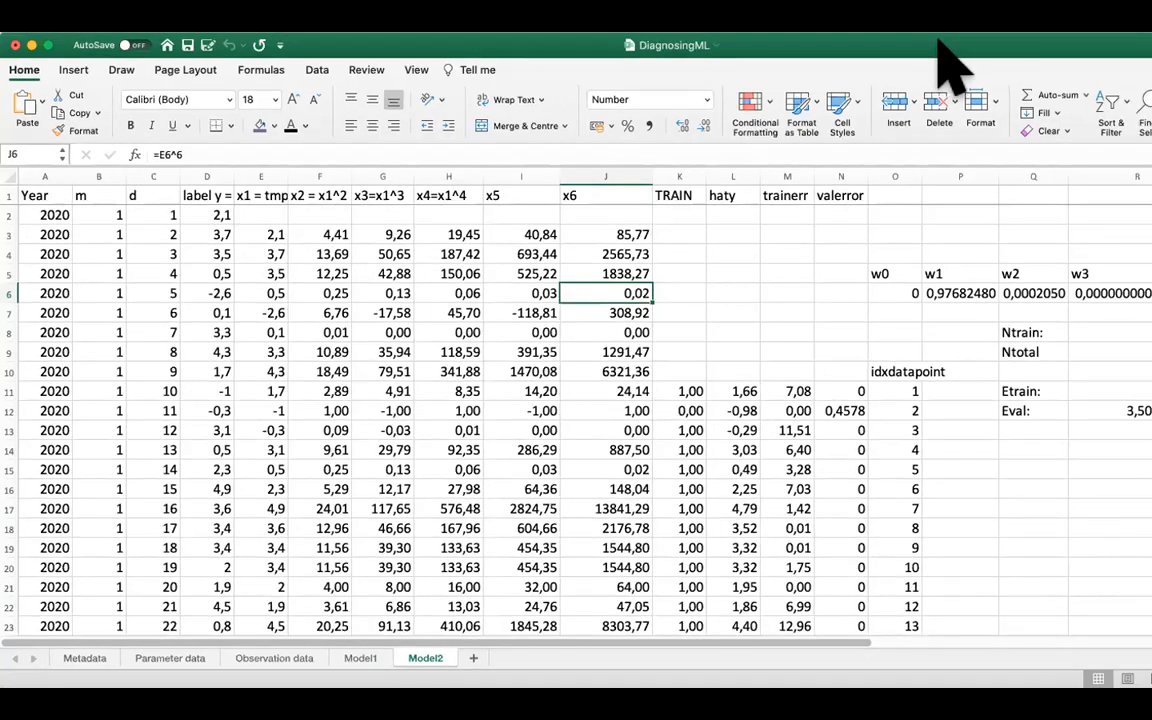
# Review the Model2 rows down to the test set and its squared errors in column R
pyautogui.click(1074, 522)
pyautogui.press('pagedown')
pyautogui.press('pagedown')
pyautogui.press('pagedown')
pyautogui.press('pagedown')
pyautogui.press('pagedown')
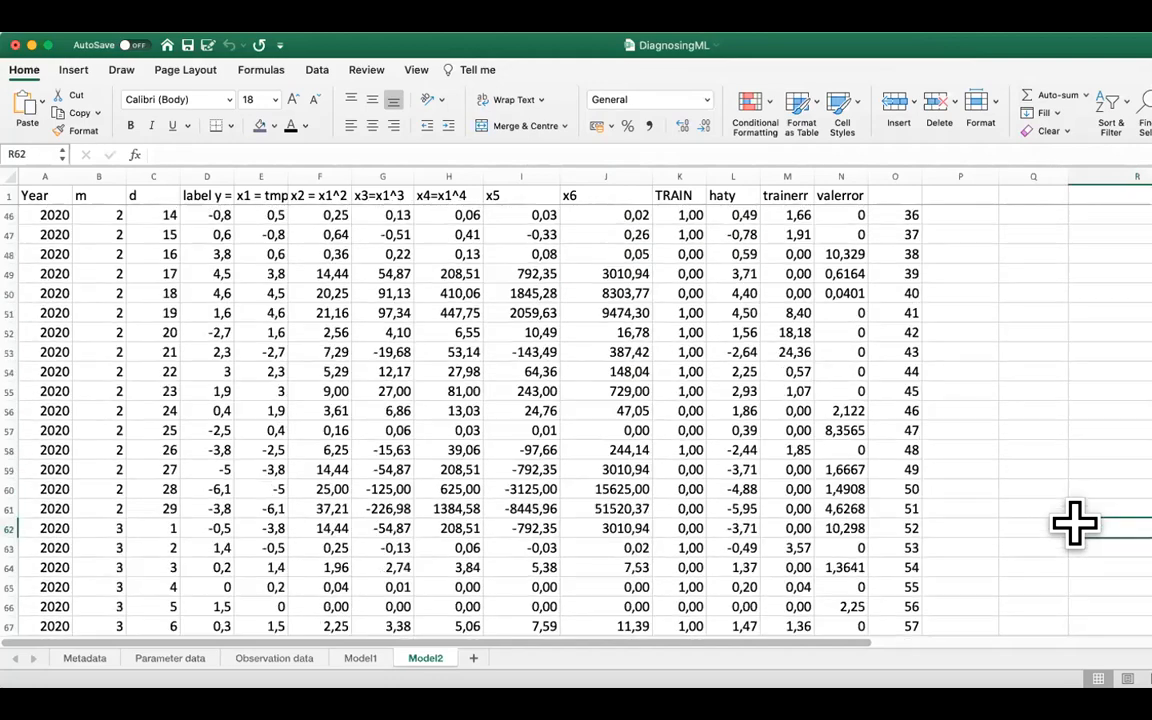
pyautogui.press('pagedown')
pyautogui.press('pagedown')
pyautogui.press('pagedown')
pyautogui.press('pagedown')
pyautogui.press('pagedown')
pyautogui.press('pagedown')
pyautogui.press('pagedown')
pyautogui.press('pagedown')
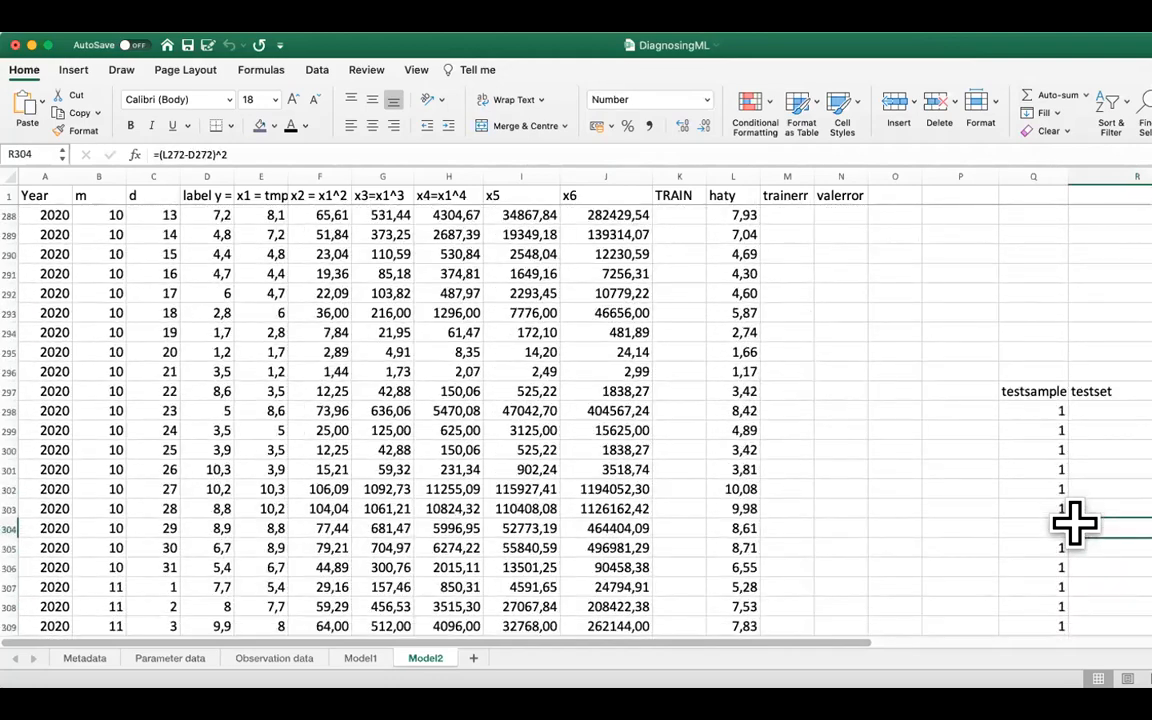
pyautogui.hscroll(3, 340, 490)
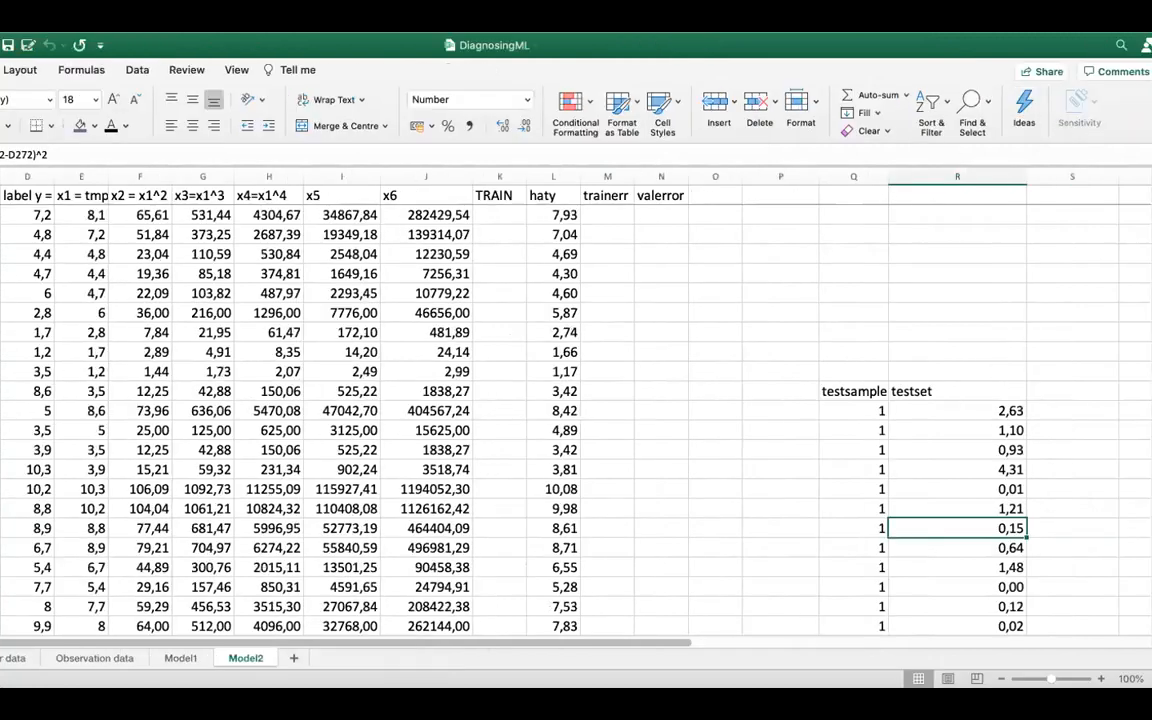
# Switch to the Model1 sheet and locate its test set errors and the Etest result
pyautogui.click(181, 658)
pyautogui.click(963, 527)
pyautogui.scroll(-20, 963, 527)
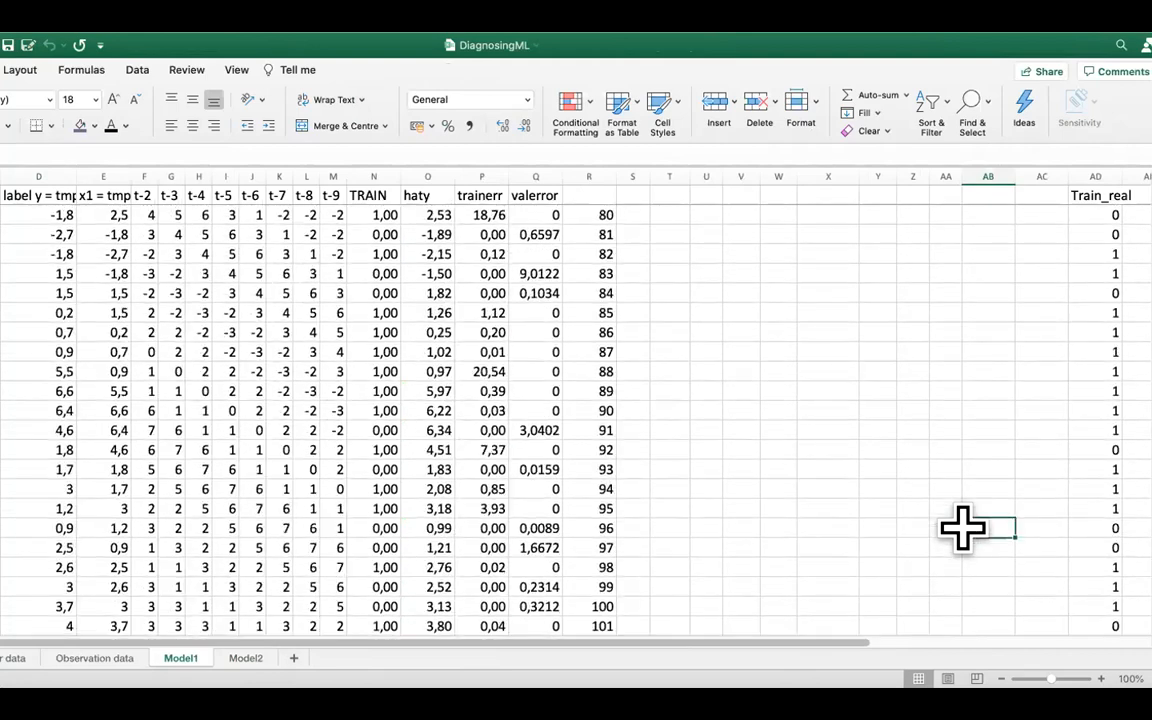
pyautogui.scroll(-20, 963, 527)
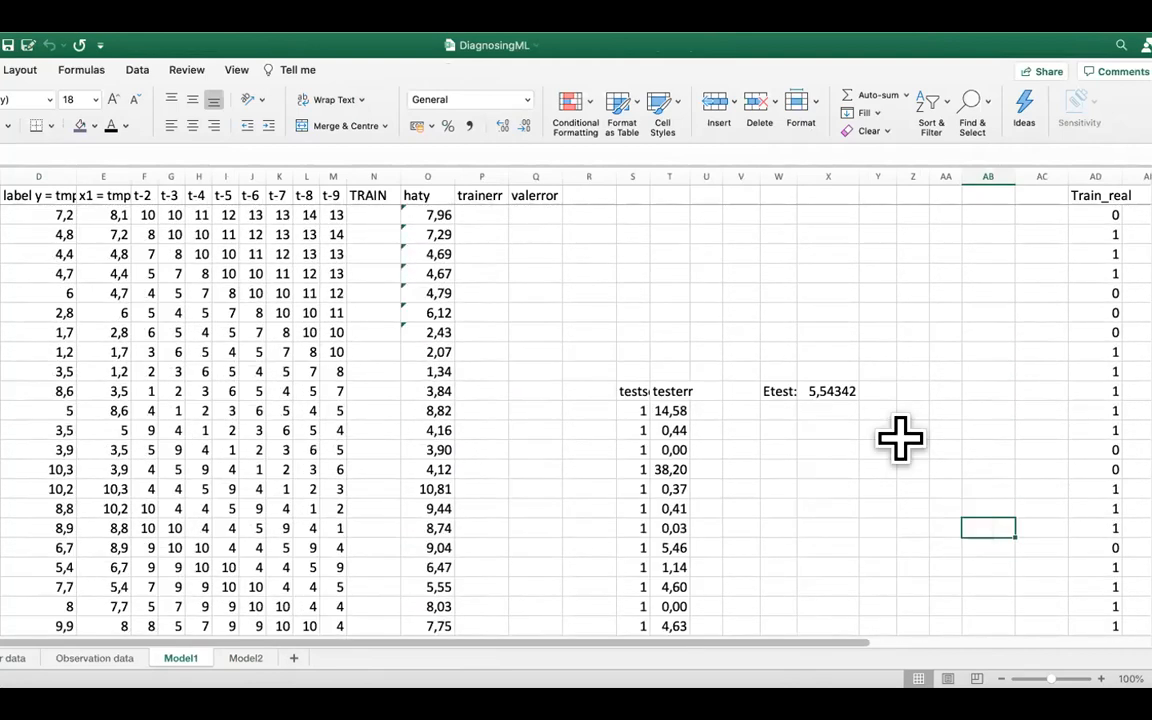
# Inspect the Etest formula in X297 and the dates of the Model1 rows where the test set begins
pyautogui.click(837, 391)
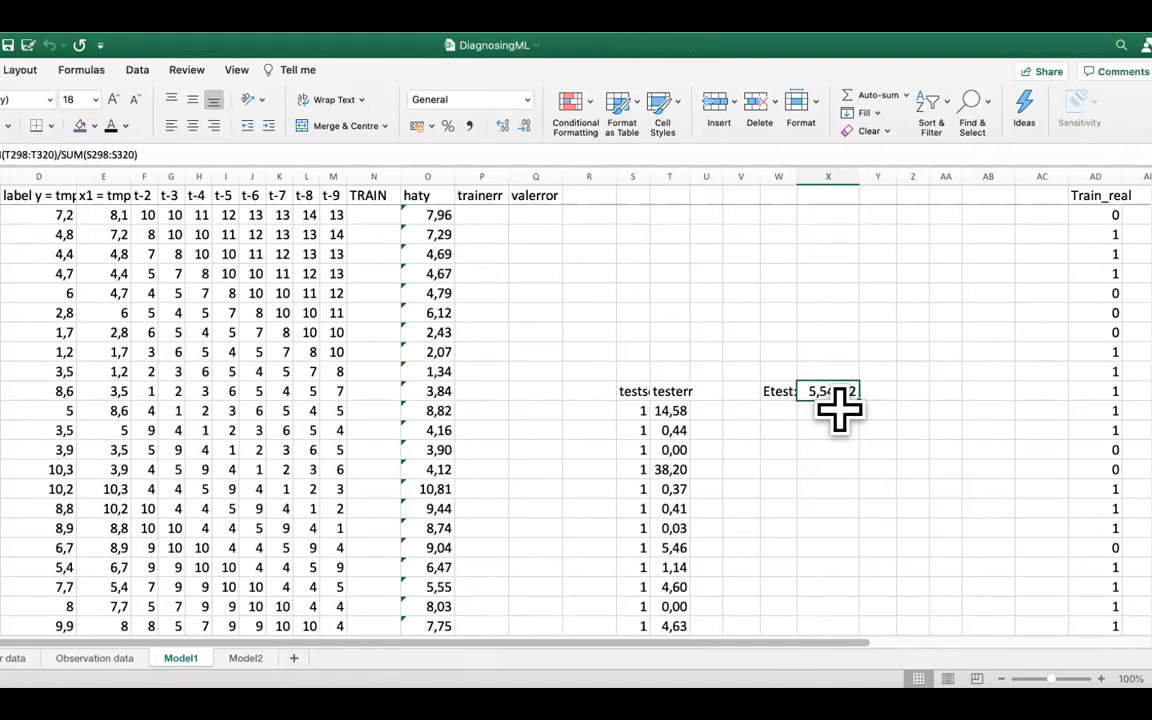
pyautogui.click(160, 391)
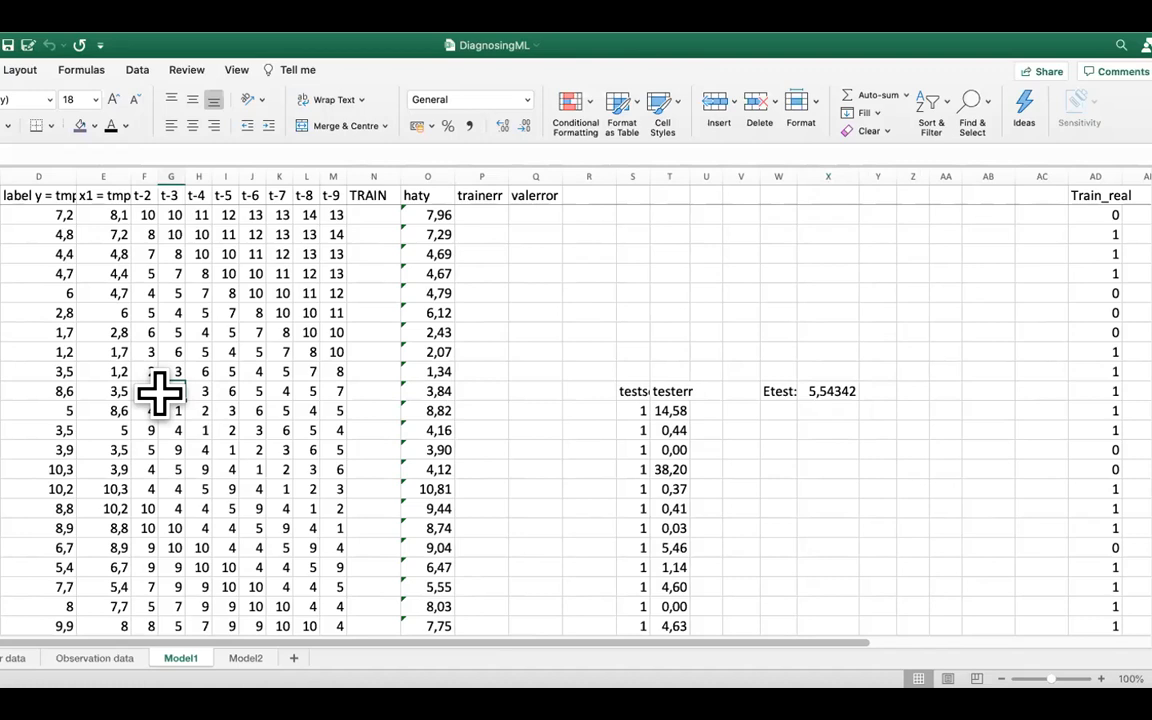
pyautogui.press('Left')
pyautogui.press('Left')
pyautogui.press('Left')
pyautogui.press('Left')
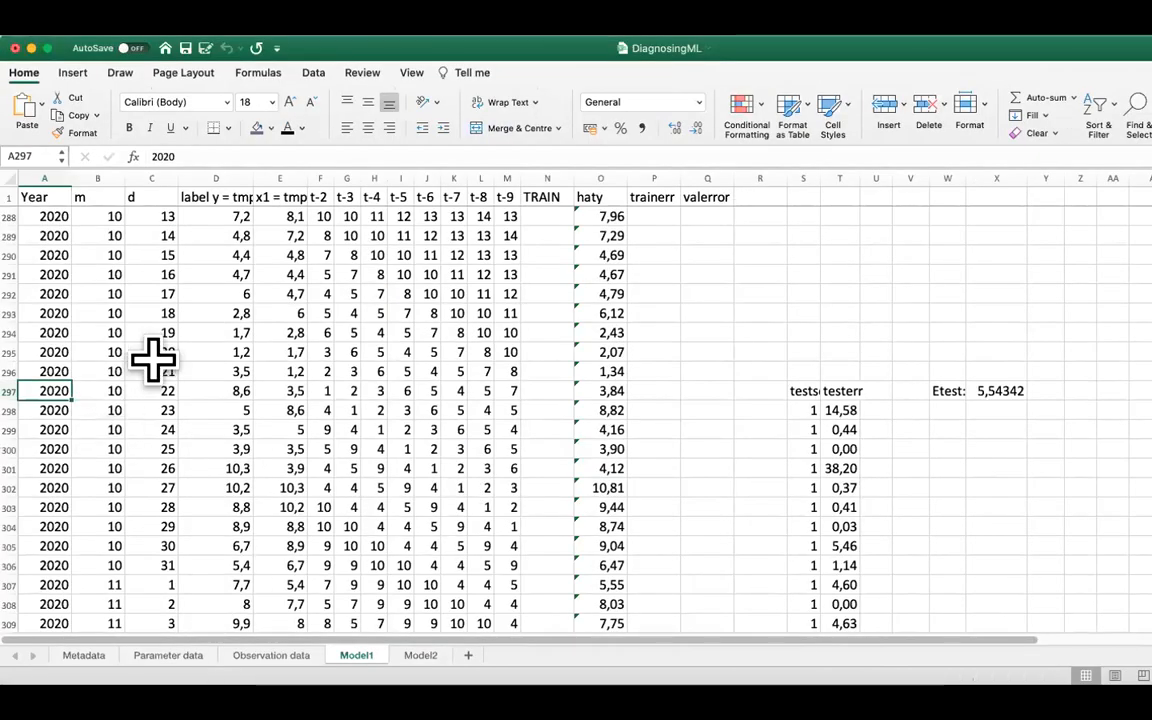
pyautogui.click(131, 390)
pyautogui.press('Down')
pyautogui.press('Down')
pyautogui.press('Down')
pyautogui.press('Down')
pyautogui.press('Down')
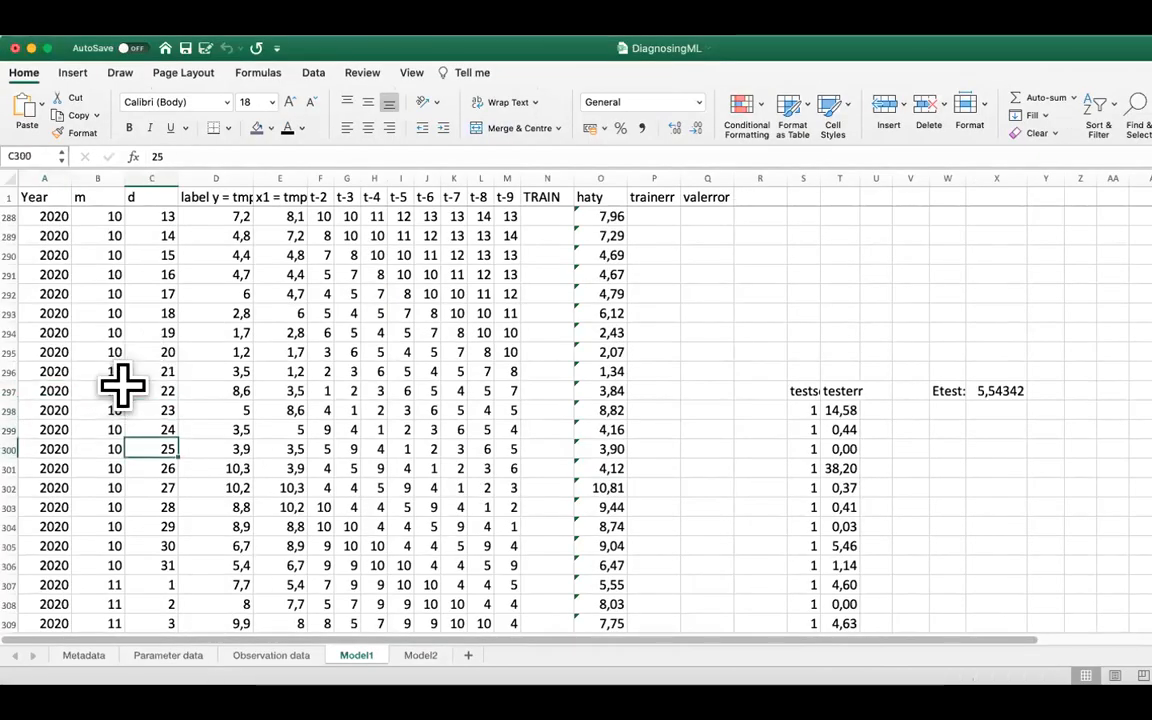
# Trace the day values in column C back from the test set's first rows to row 291
pyautogui.press('Up')
pyautogui.press('Up')
pyautogui.press('Up')
pyautogui.press('Up')
pyautogui.press('Up')
pyautogui.press('Up')
pyautogui.press('Up')
pyautogui.press('Up')
pyautogui.press('Up')
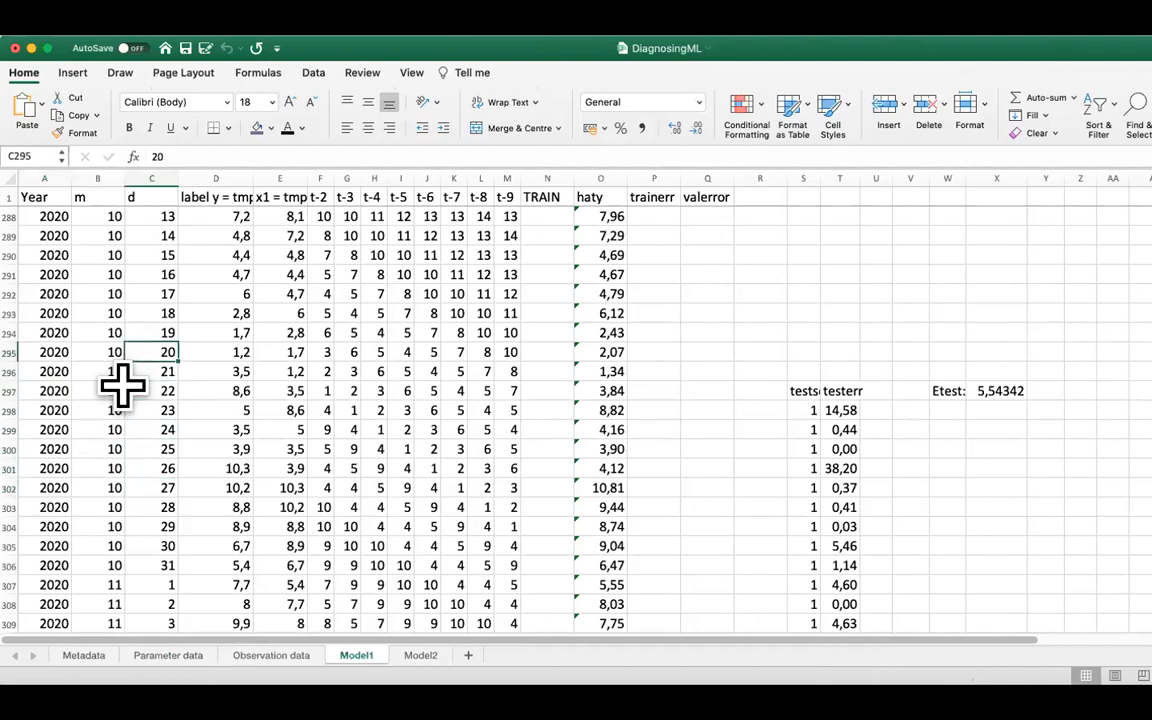
pyautogui.press('Up')
pyautogui.press('Up')
pyautogui.press('Up')
pyautogui.press('Down')
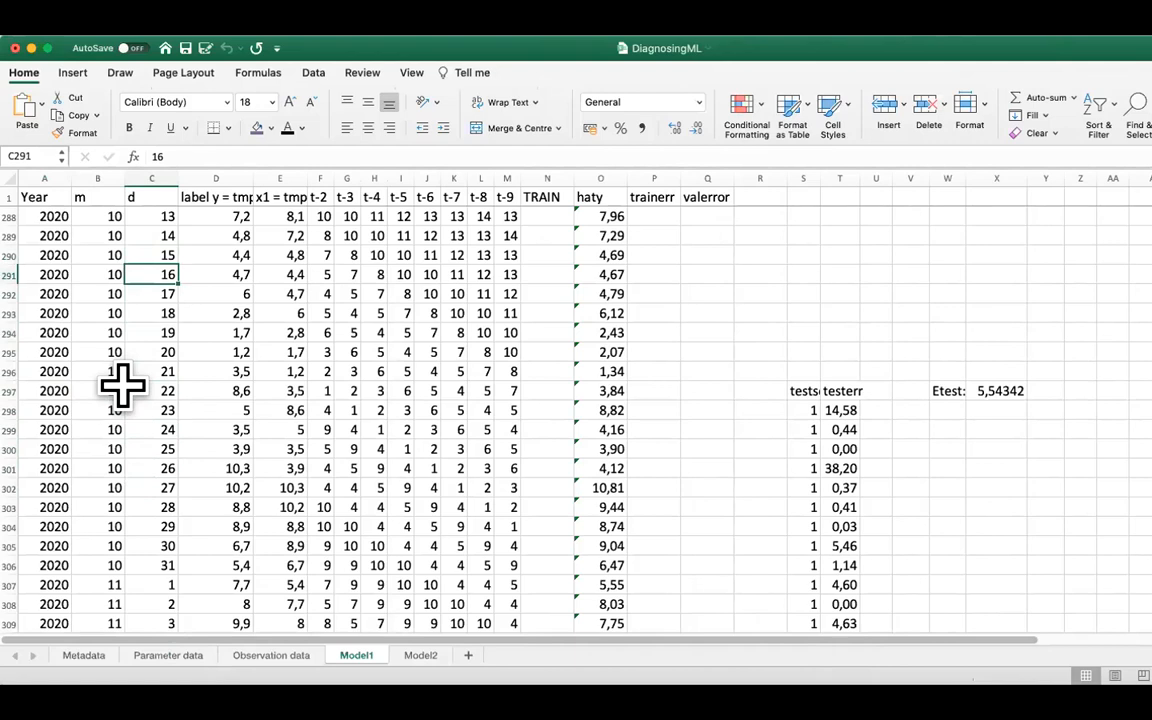
# Examine the label temperatures in column D from row 291 down to row 294
pyautogui.press('Left')
pyautogui.press('Left')
pyautogui.press('Right')
pyautogui.press('Right')
pyautogui.press('Right')
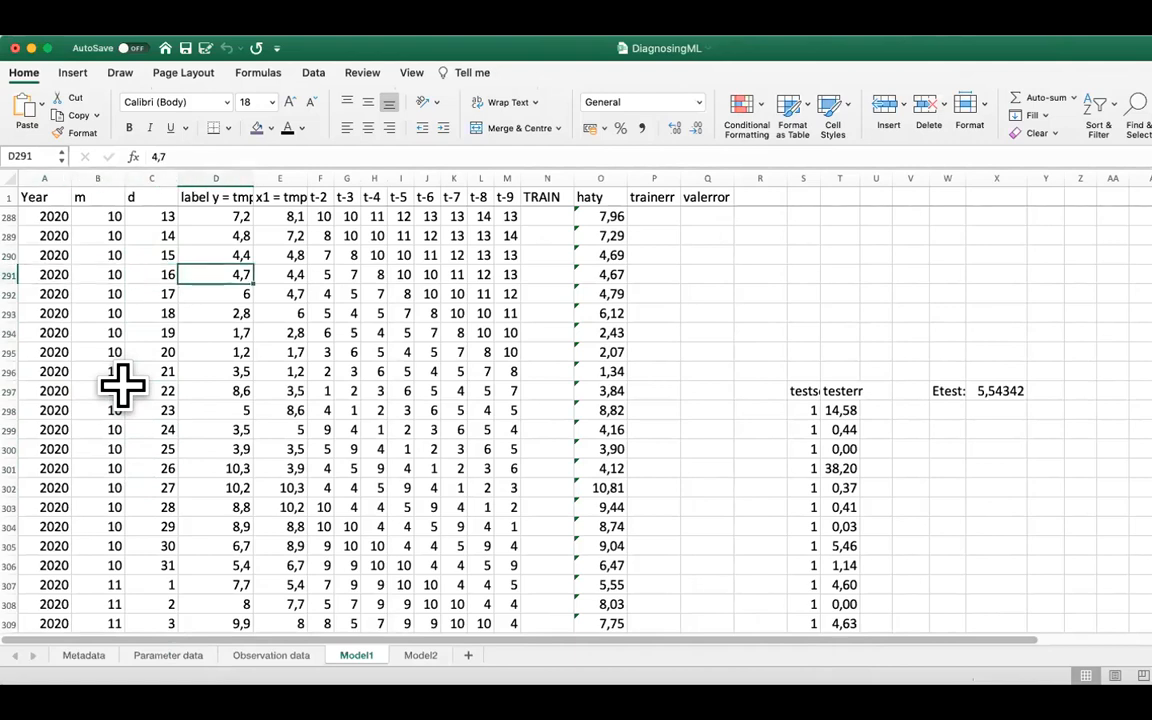
pyautogui.press('Down')
pyautogui.press('Down')
pyautogui.press('Down')
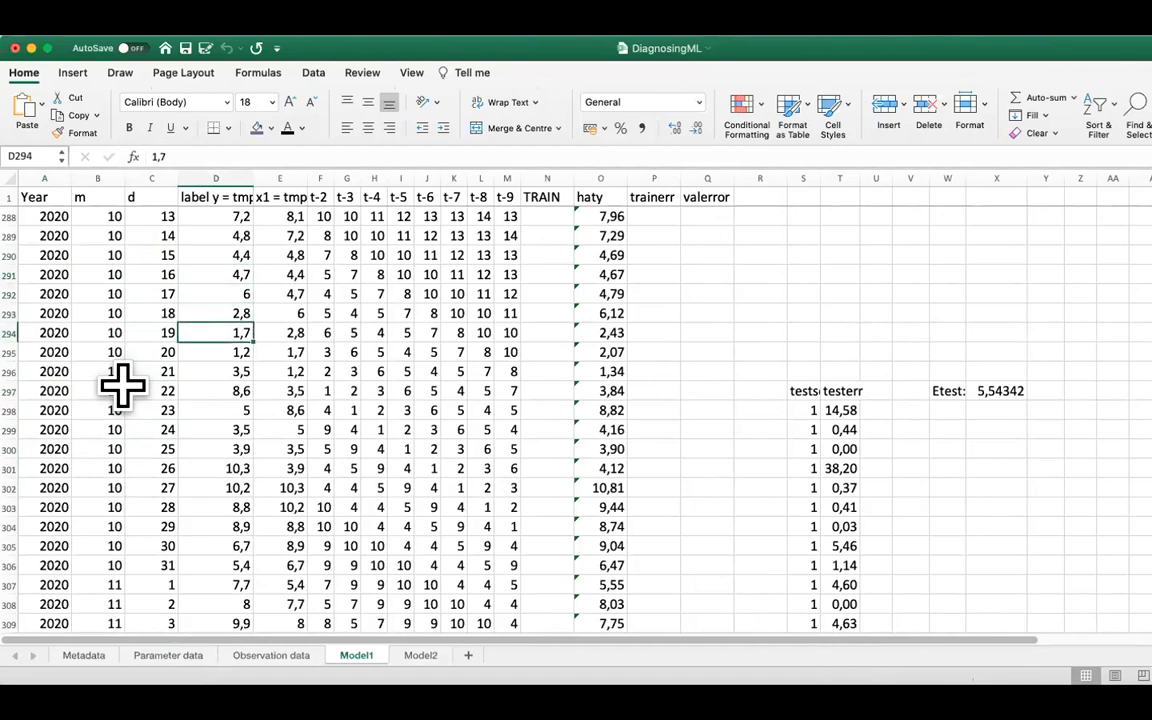
# Examine row 294 from its date columns across the lagged temperature features up to t-8
pyautogui.press('Left')
pyautogui.press('Left')
pyautogui.press('Left')
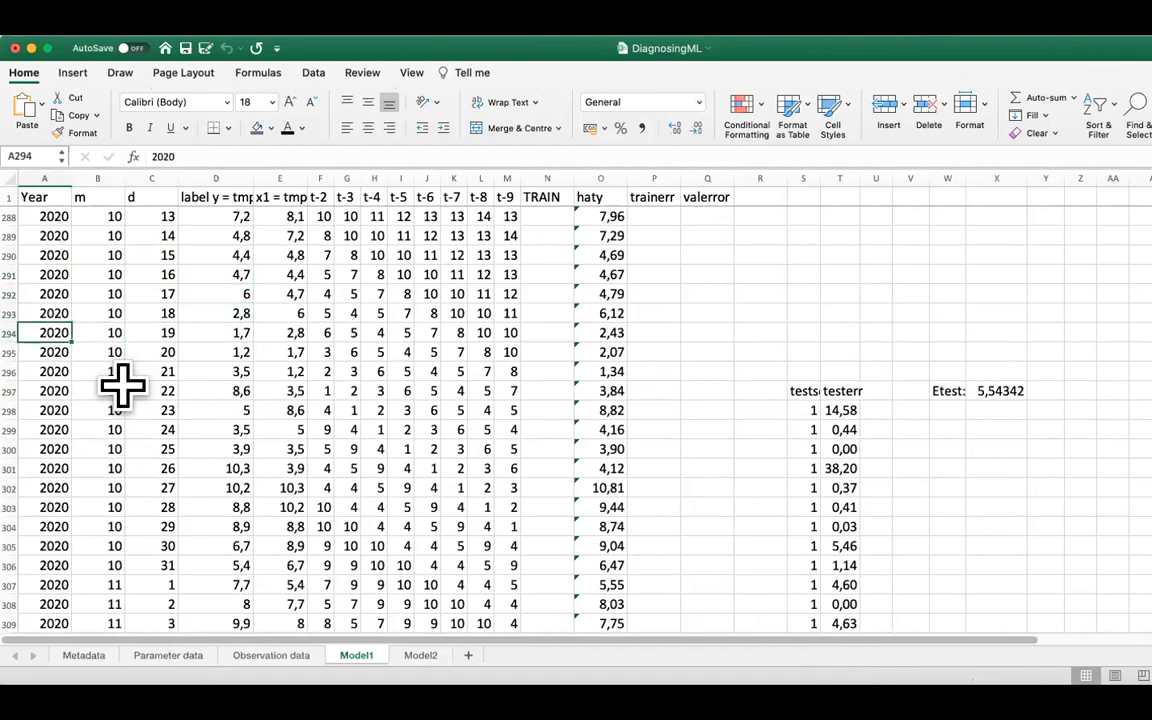
pyautogui.press('Right')
pyautogui.press('Right')
pyautogui.press('Right')
pyautogui.press('Right')
pyautogui.press('Right')
pyautogui.press('Right')
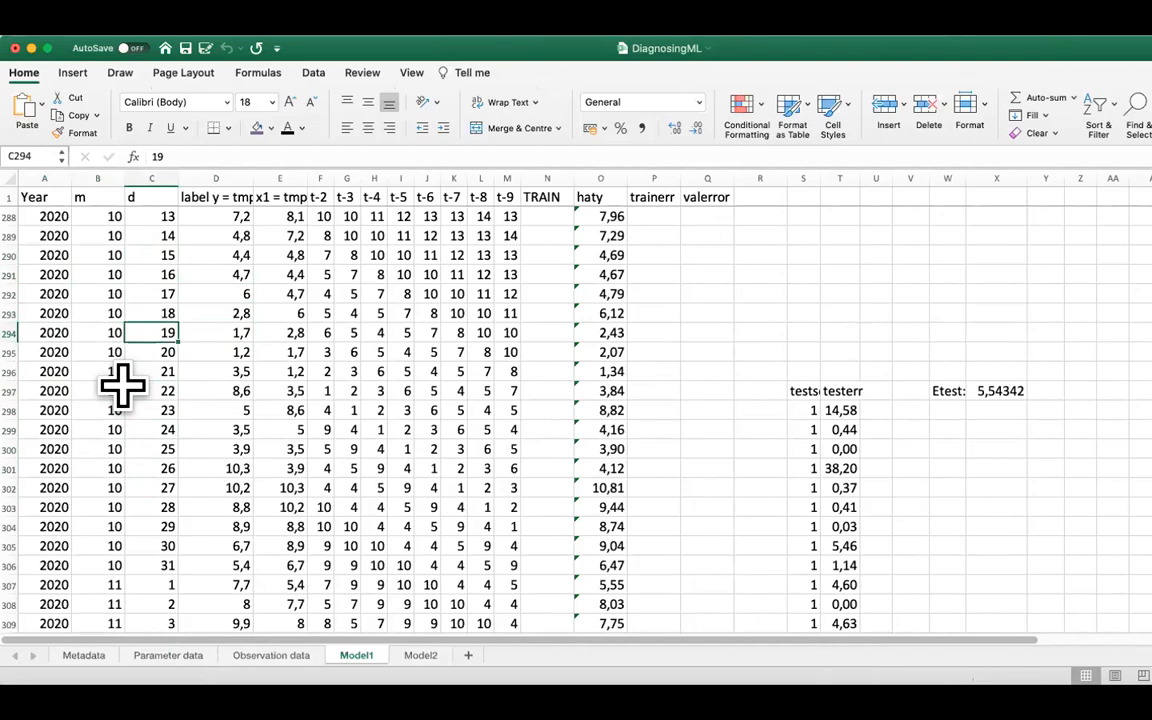
pyautogui.press('Right')
pyautogui.press('Right')
pyautogui.press('Right')
pyautogui.press('Right')
pyautogui.press('Right')
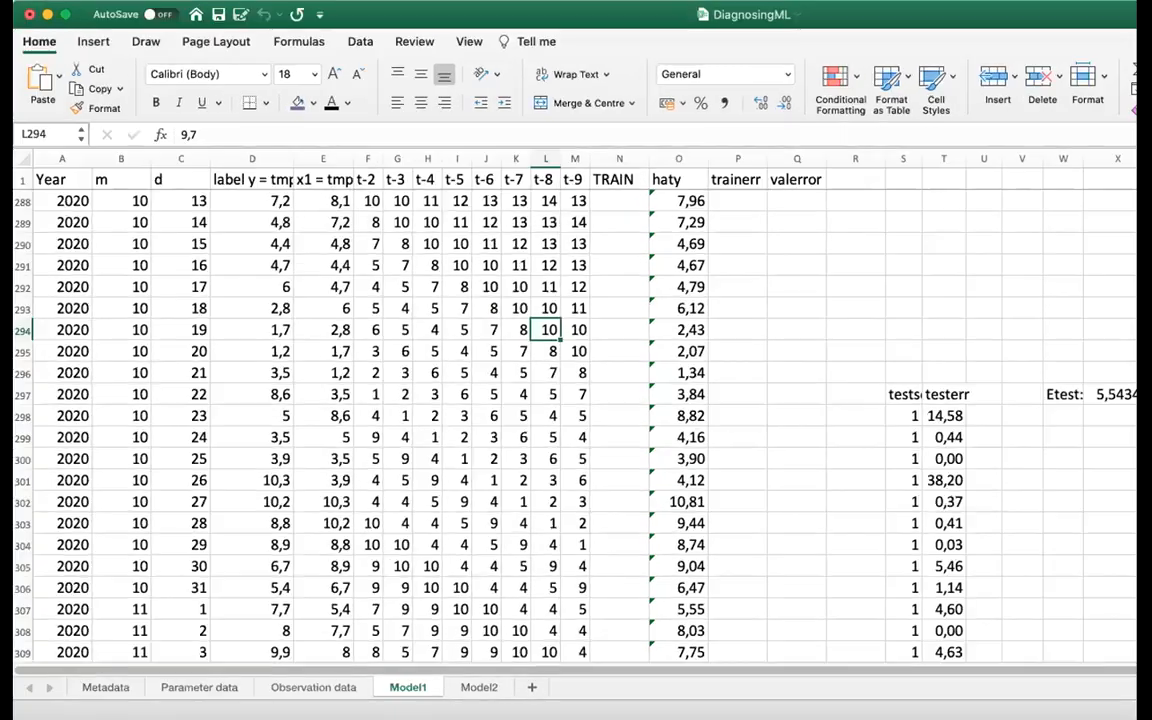
# Return to the start of the Model1 data and review the column D labels of the first January days
pyautogui.click(268, 330)
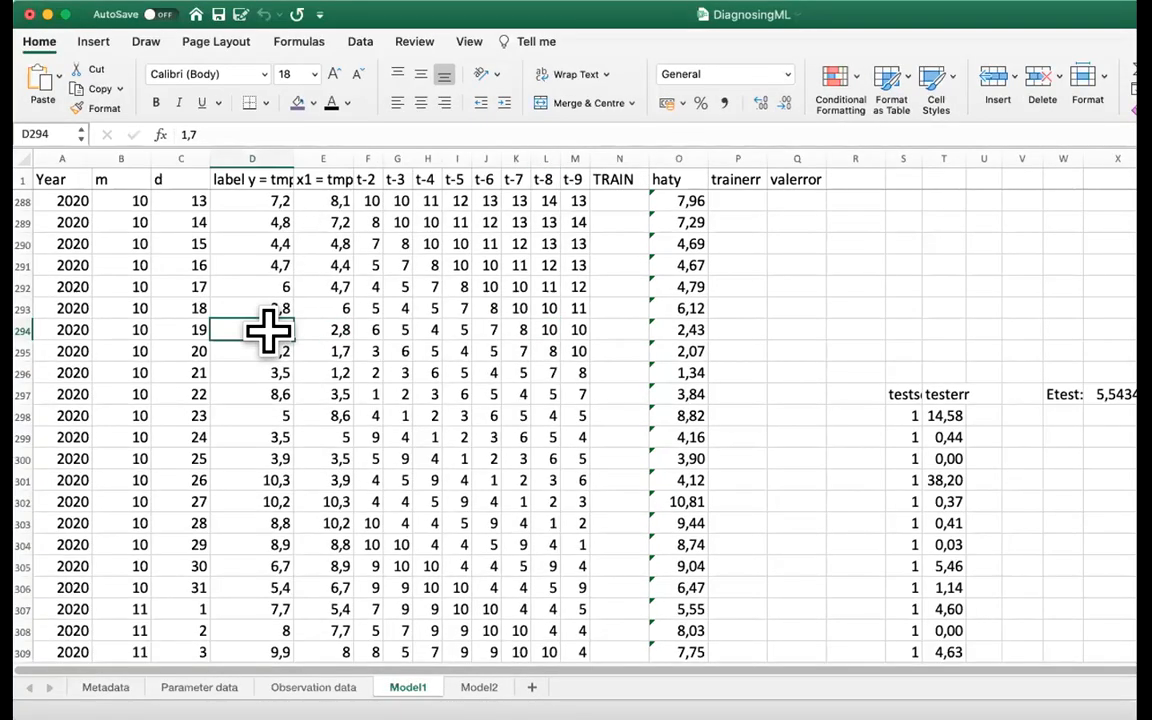
pyautogui.press('pageup')
pyautogui.press('pageup')
pyautogui.press('pageup')
pyautogui.press('pageup')
pyautogui.press('pageup')
pyautogui.press('pageup')
pyautogui.press('pageup')
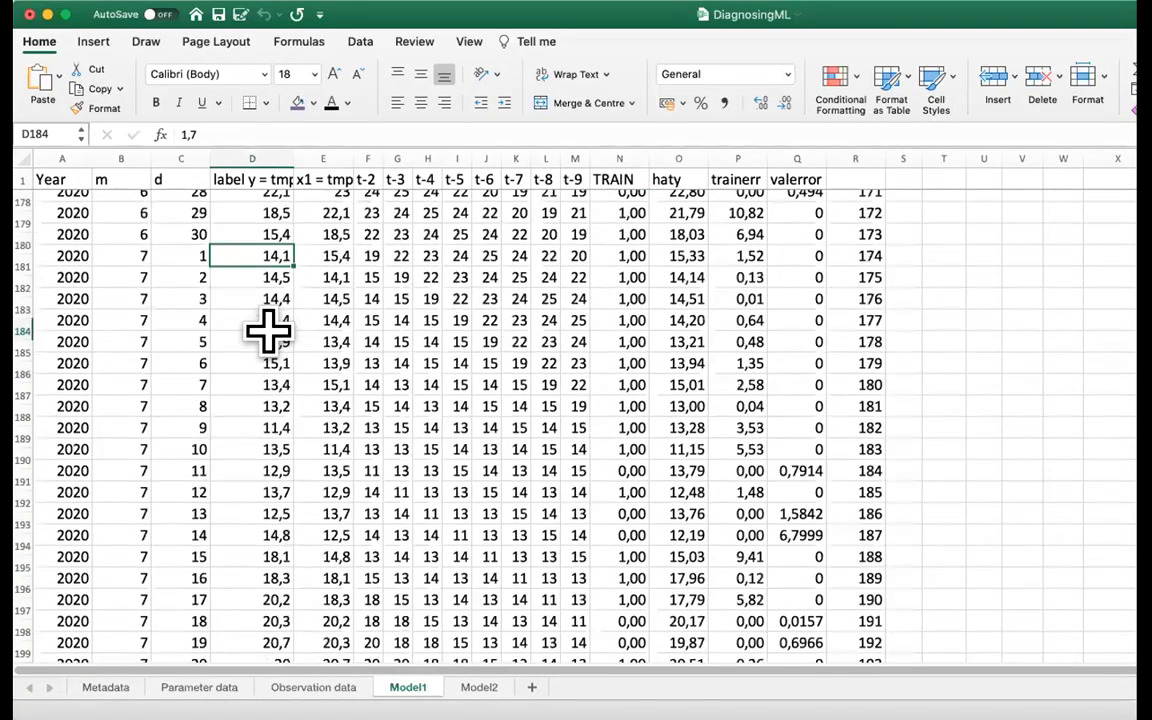
pyautogui.press('pageup')
pyautogui.press('pageup')
pyautogui.press('pageup')
pyautogui.press('pageup')
pyautogui.press('pageup')
pyautogui.press('pageup')
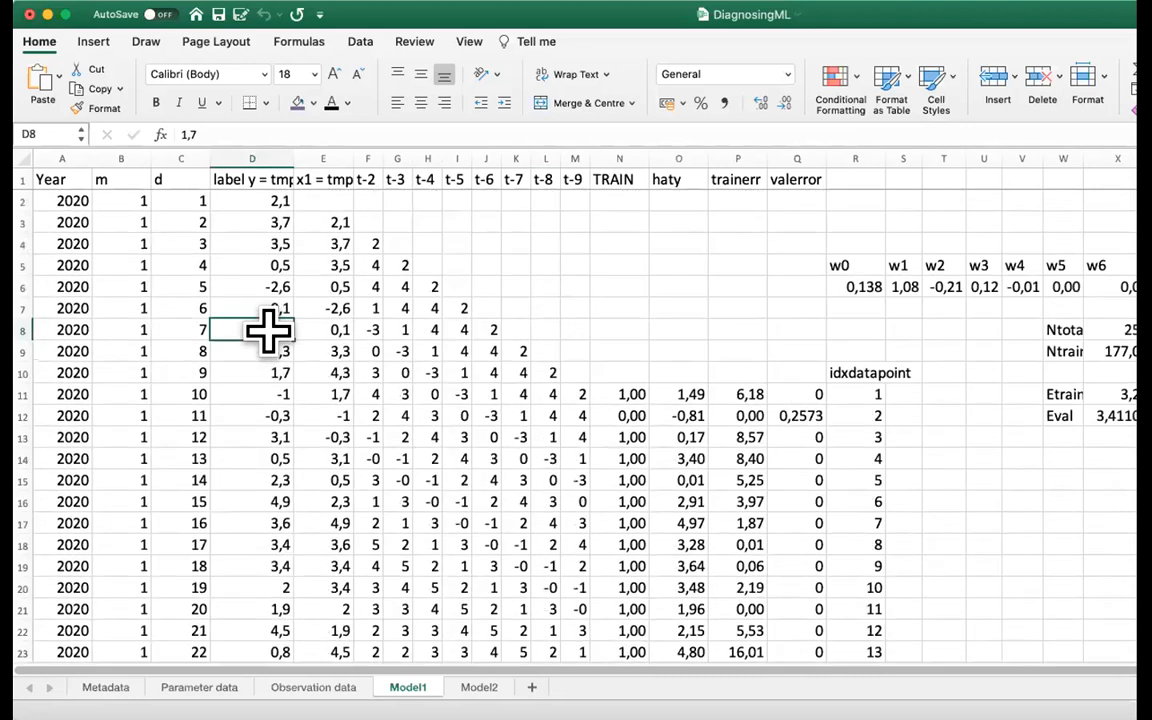
pyautogui.press('Up')
pyautogui.press('Up')
pyautogui.press('Up')
pyautogui.press('Up')
pyautogui.press('Up')
pyautogui.press('Up')
pyautogui.press('Up')
pyautogui.press('Down')
pyautogui.press('Down')
pyautogui.press('Down')
pyautogui.press('Down')
pyautogui.press('Down')
pyautogui.press('Down')
pyautogui.press('Down')
pyautogui.press('Down')
pyautogui.press('Down')
pyautogui.press('Down')
pyautogui.press('Down')
pyautogui.press('Down')
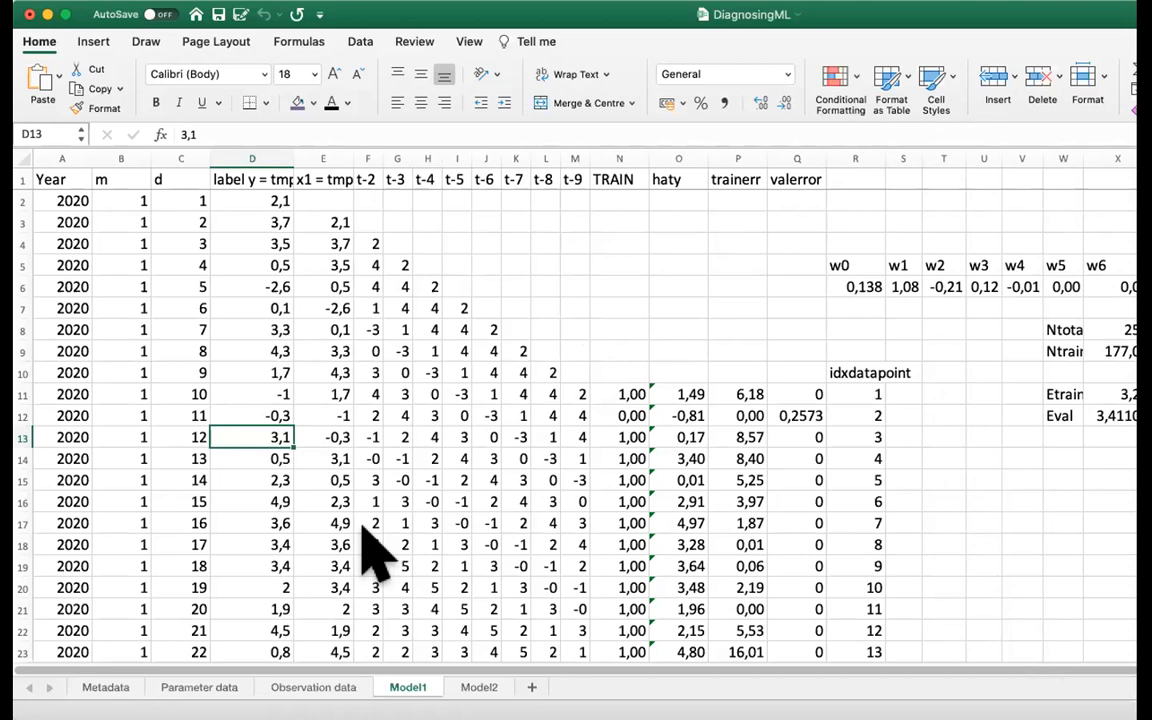
# Check the TRAIN flag in row 12 and the random split formula in the first cells of the Train_real column
pyautogui.click(335, 394)
pyautogui.click(619, 415)
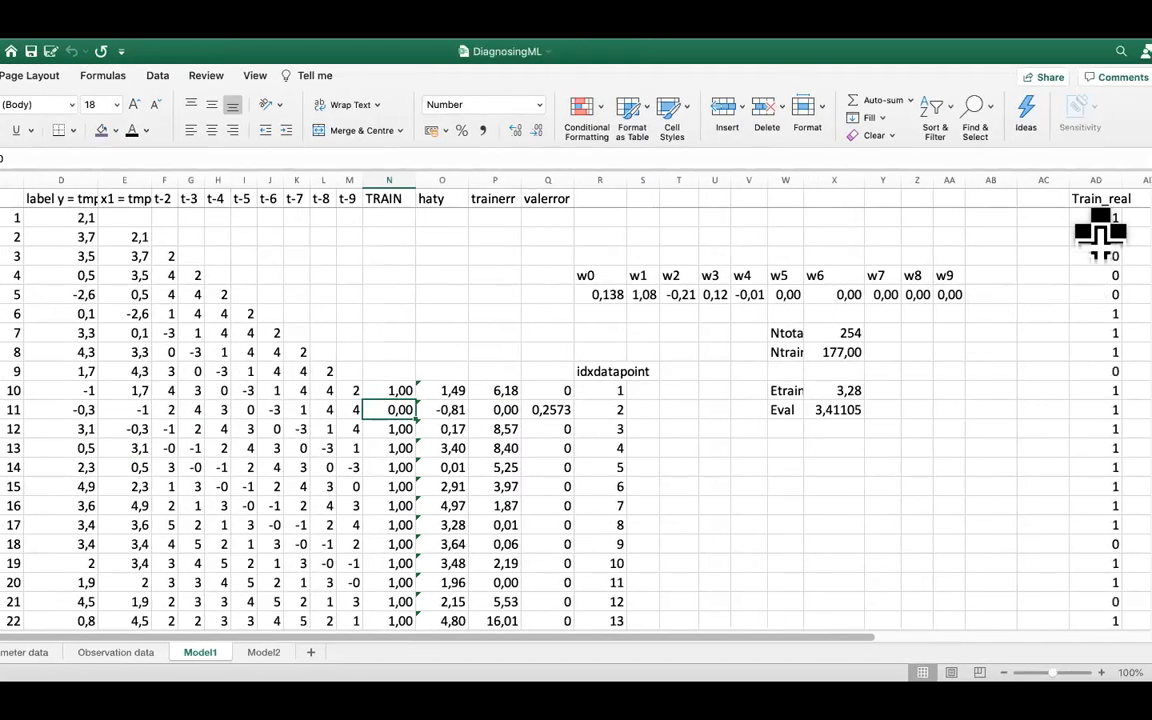
pyautogui.click(1100, 232)
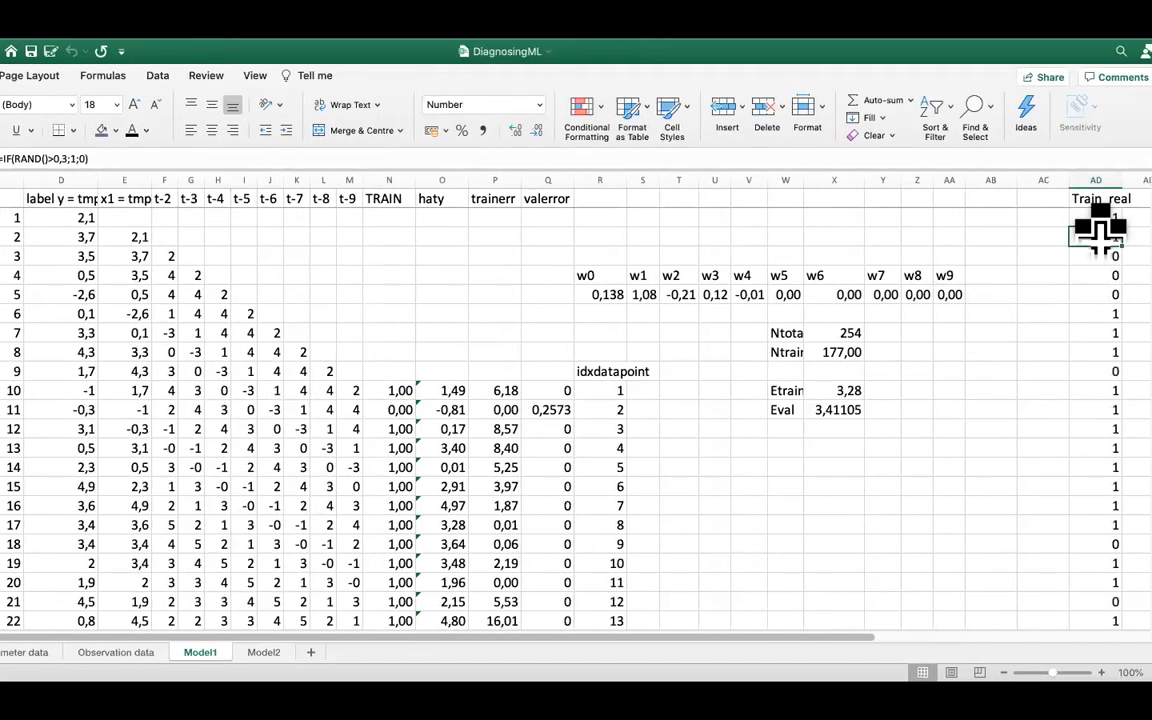
pyautogui.press('Down')
pyautogui.press('Down')
pyautogui.press('Down')
pyautogui.press('Down')
pyautogui.press('Down')
pyautogui.press('Down')
pyautogui.press('Down')
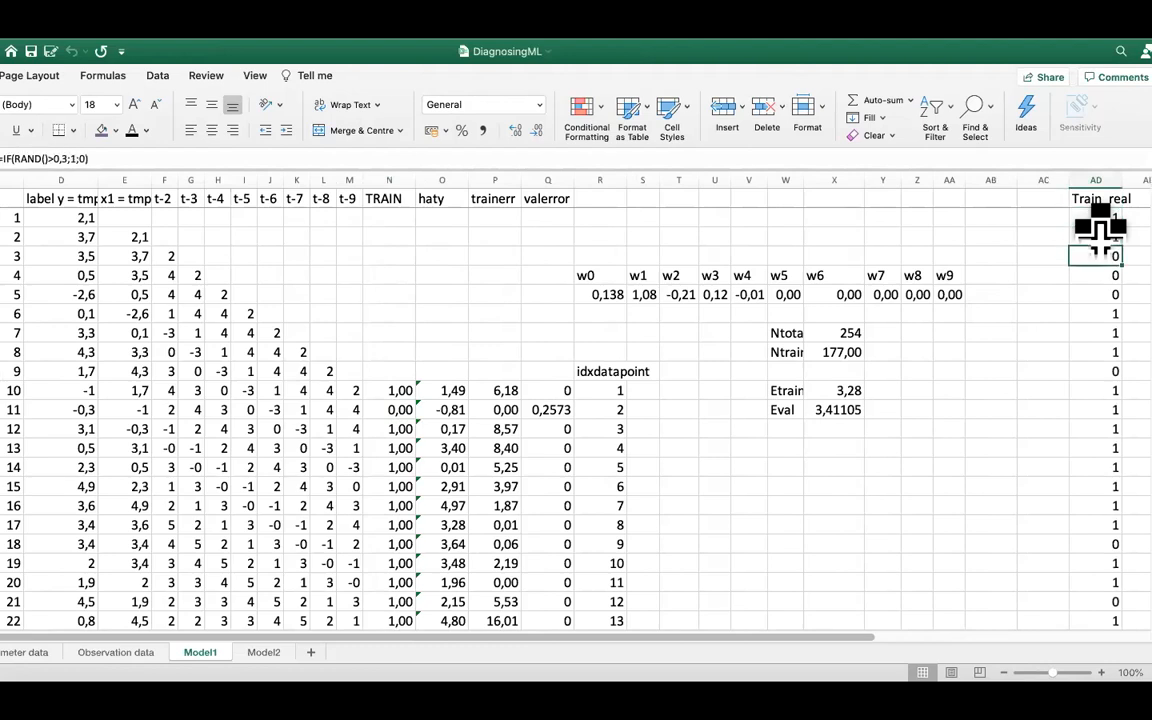
pyautogui.press('Up')
pyautogui.press('Up')
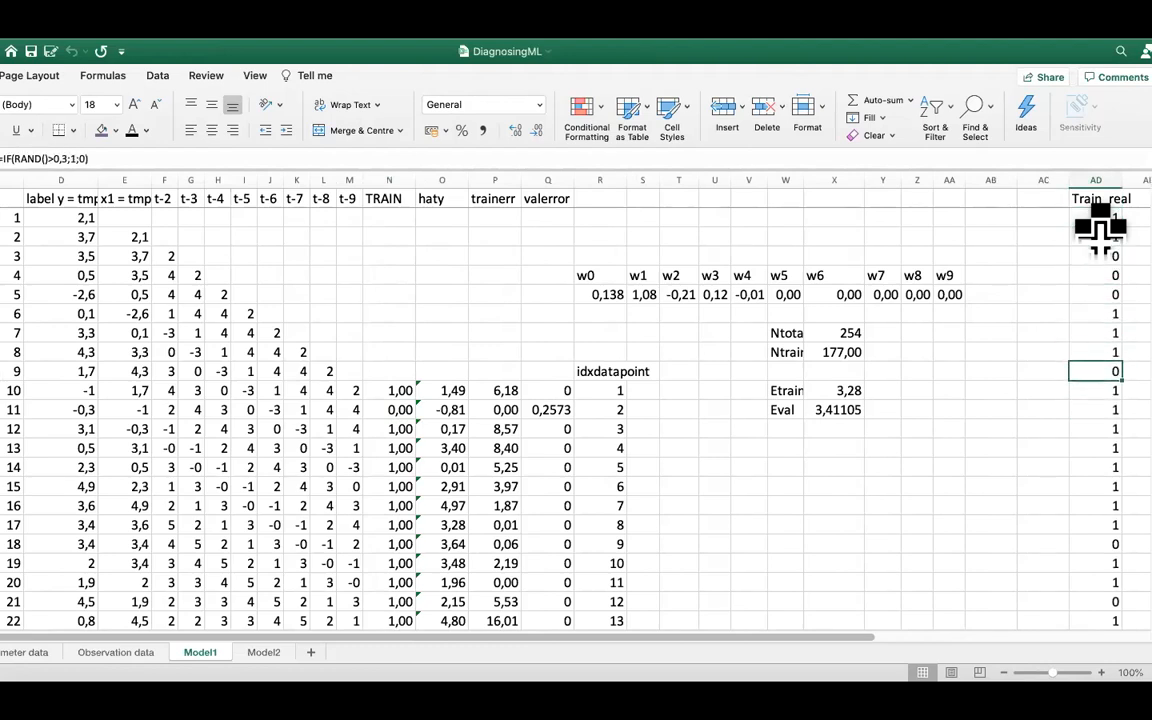
# Scan the random train/validation flags in the Train_real column down to row 33
pyautogui.press('Down')
pyautogui.press('Down')
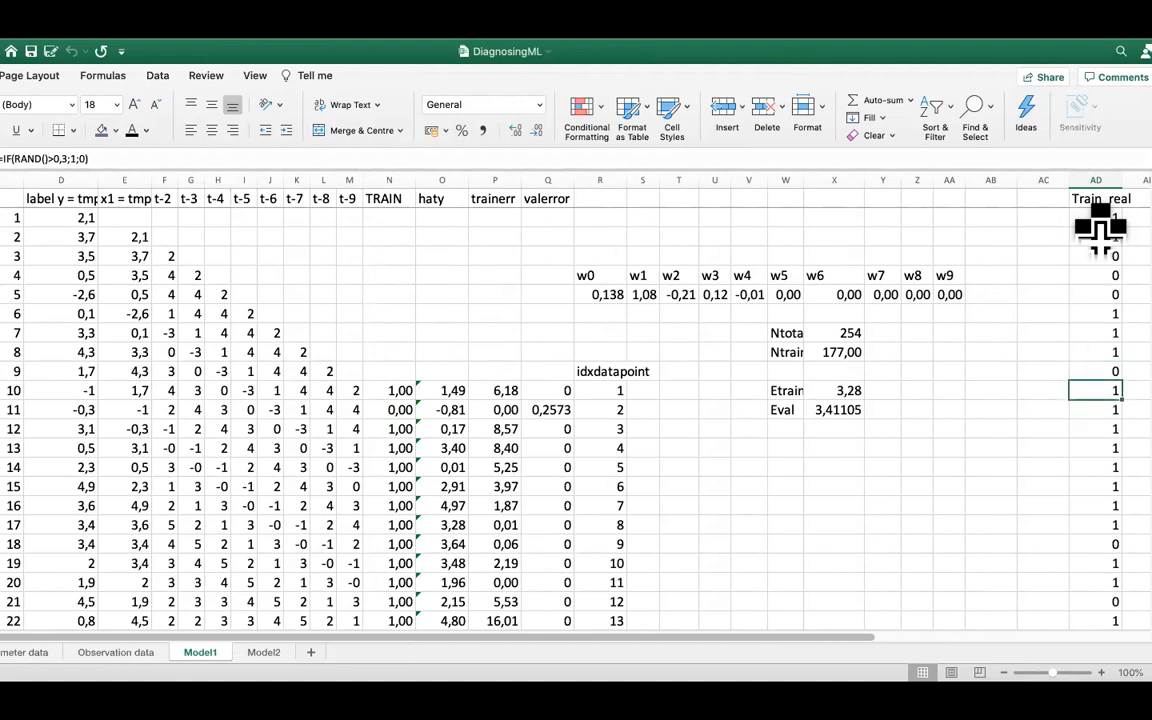
pyautogui.press('Down')
pyautogui.press('Down')
pyautogui.press('Down')
pyautogui.press('Down')
pyautogui.press('Down')
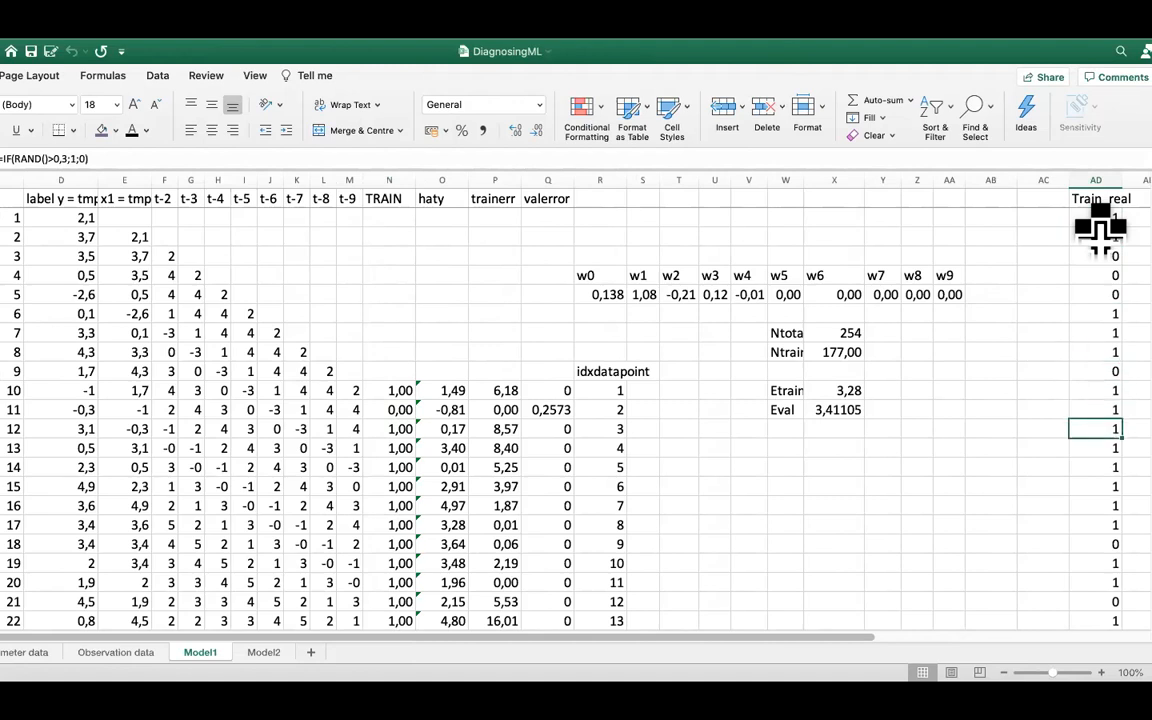
pyautogui.press('Down')
pyautogui.press('Down')
pyautogui.press('Down')
pyautogui.press('Down')
pyautogui.press('Up')
pyautogui.press('Up')
pyautogui.press('Up')
pyautogui.press('Up')
pyautogui.press('Up')
pyautogui.press('Up')
pyautogui.press('Up')
pyautogui.press('Up')
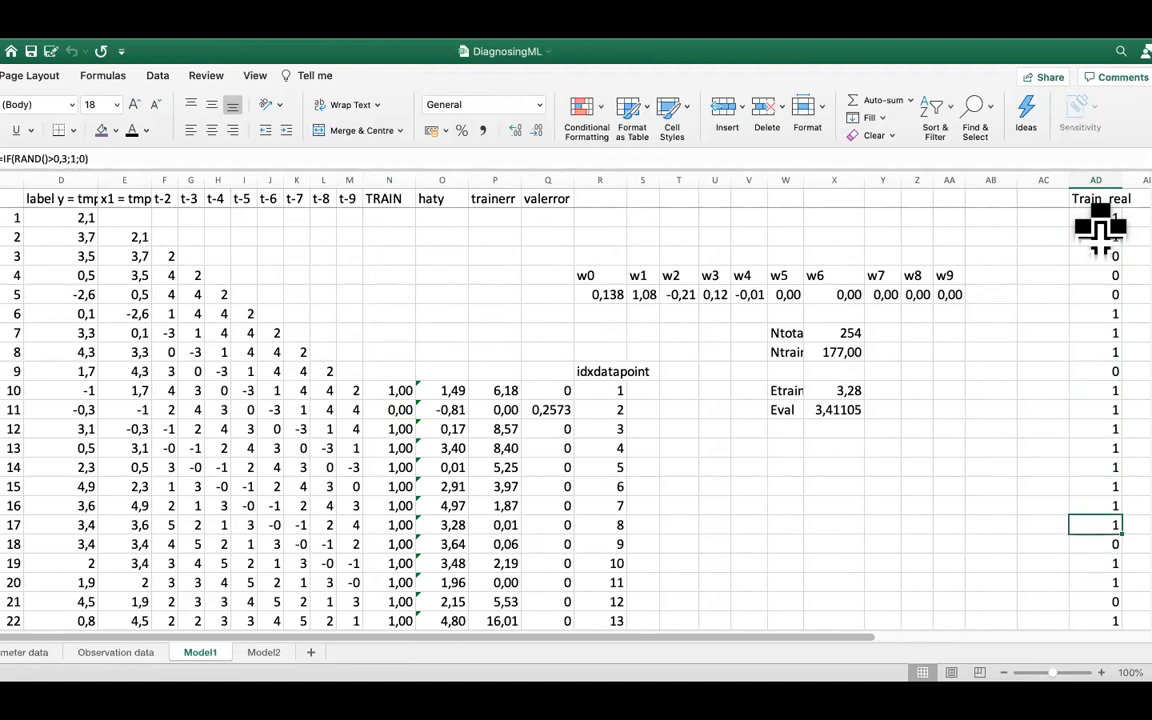
pyautogui.press('Up')
pyautogui.press('Up')
pyautogui.press('Up')
pyautogui.press('Up')
pyautogui.press('Up')
pyautogui.press('Down')
pyautogui.press('Down')
pyautogui.press('Down')
pyautogui.press('Down')
pyautogui.press('Down')
pyautogui.press('Down')
pyautogui.press('Down')
pyautogui.press('Down')
pyautogui.press('Down')
pyautogui.press('Down')
pyautogui.press('Down')
pyautogui.press('Down')
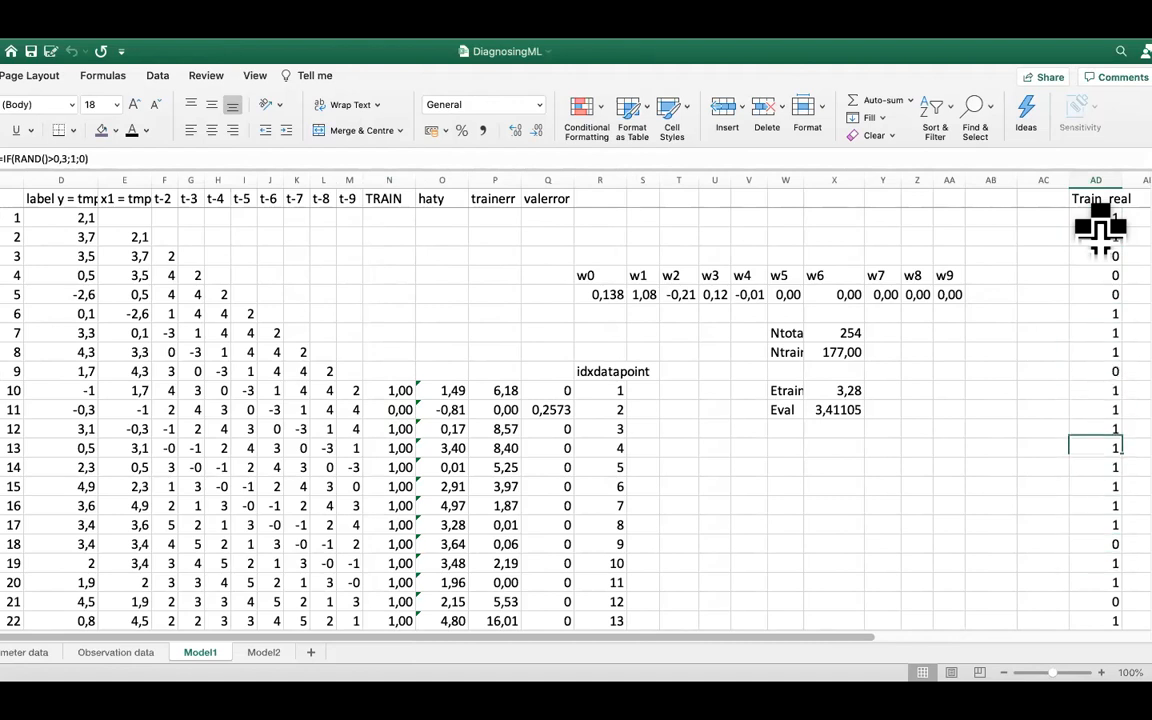
pyautogui.press('Down')
pyautogui.press('Down')
pyautogui.press('Down')
pyautogui.press('Down')
pyautogui.press('Down')
pyautogui.press('Down')
pyautogui.press('Down')
pyautogui.press('Down')
pyautogui.press('Down')
pyautogui.press('Down')
pyautogui.press('Down')
pyautogui.press('Down')
pyautogui.press('Down')
pyautogui.press('Down')
pyautogui.press('Down')
pyautogui.press('Down')
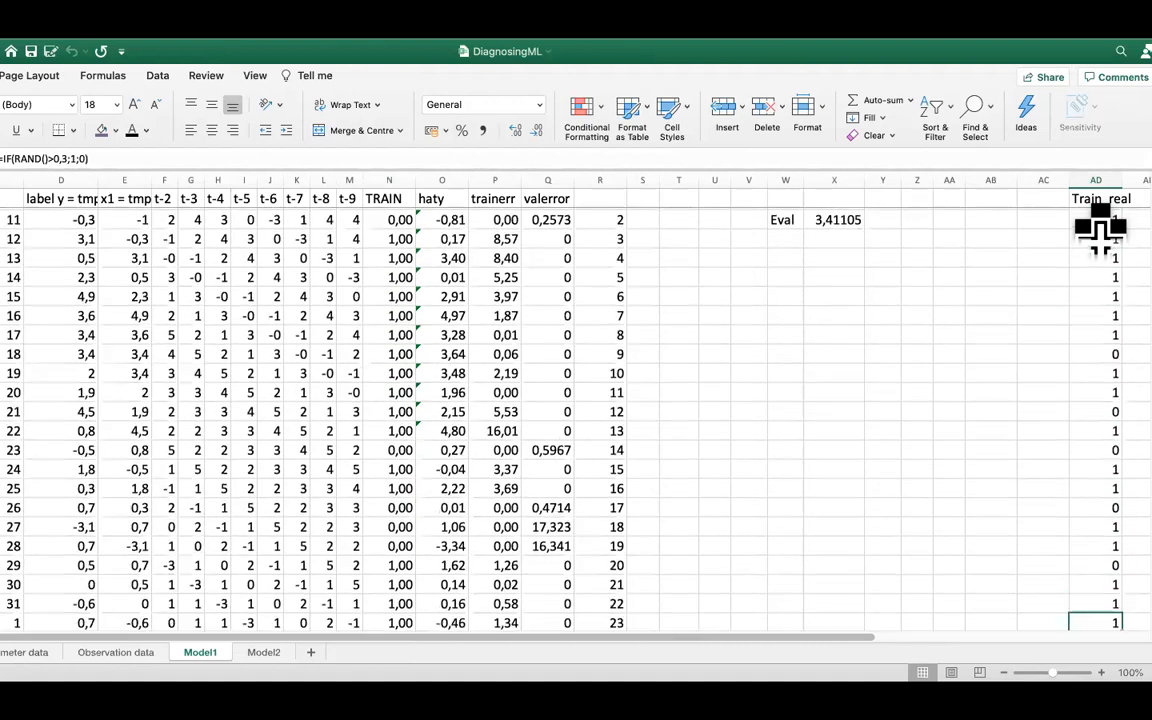
# Scan the random train/validation flags further down the Train_real column, then go back up to row 14
pyautogui.press('Down')
pyautogui.press('Down')
pyautogui.press('Down')
pyautogui.press('Down')
pyautogui.press('Down')
pyautogui.press('Down')
pyautogui.press('Down')
pyautogui.press('Down')
pyautogui.press('Down')
pyautogui.press('Up')
pyautogui.press('Up')
pyautogui.press('Up')
pyautogui.press('Up')
pyautogui.press('Up')
pyautogui.press('Up')
pyautogui.press('Up')
pyautogui.press('Up')
pyautogui.press('Up')
pyautogui.press('Up')
pyautogui.press('Up')
pyautogui.press('Up')
pyautogui.press('Up')
pyautogui.press('Up')
pyautogui.press('Up')
pyautogui.press('Up')
pyautogui.press('Up')
pyautogui.press('Up')
pyautogui.press('Up')
pyautogui.press('Up')
pyautogui.press('Up')
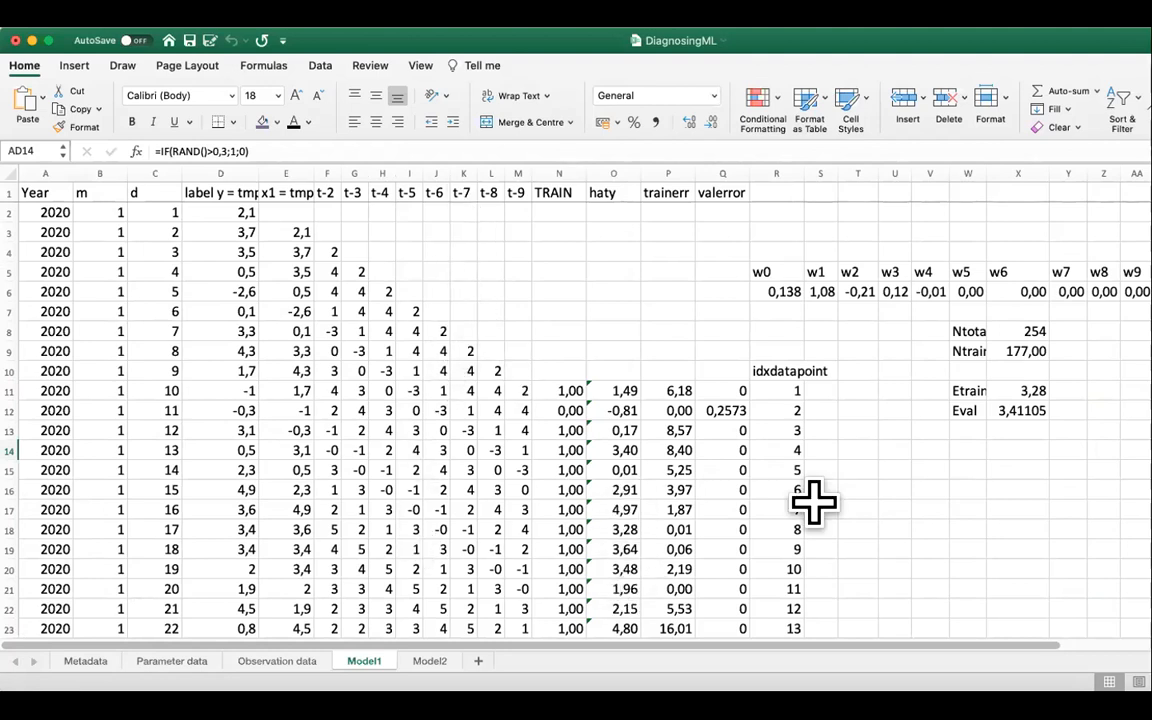
# Return to the Train_real column at row 16 and review its random split formula cell by cell up to row 8
pyautogui.click(995, 490)
pyautogui.press('Right')
pyautogui.press('Right')
pyautogui.press('Right')
pyautogui.press('Right')
pyautogui.press('Right')
pyautogui.press('Right')
pyautogui.press('Right')
pyautogui.press('Right')
pyautogui.press('Right')
pyautogui.press('Right')
pyautogui.press('Right')
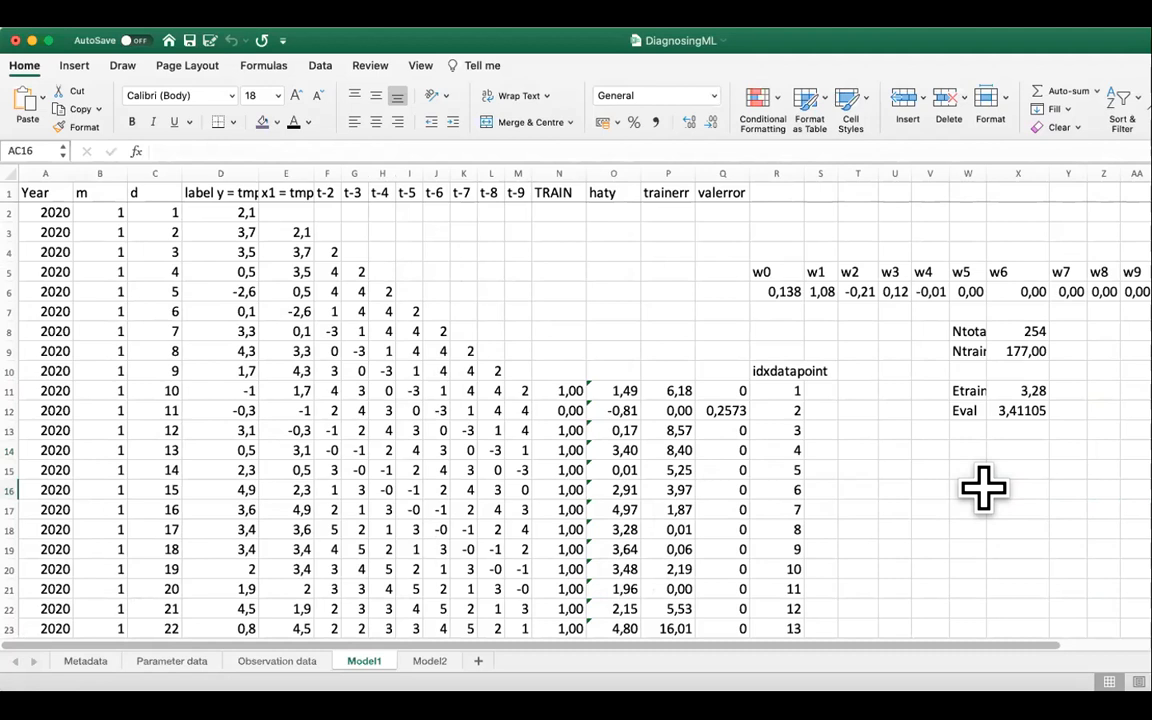
pyautogui.press('Right')
pyautogui.press('Left')
pyautogui.press('Left')
pyautogui.press('Left')
pyautogui.press('Left')
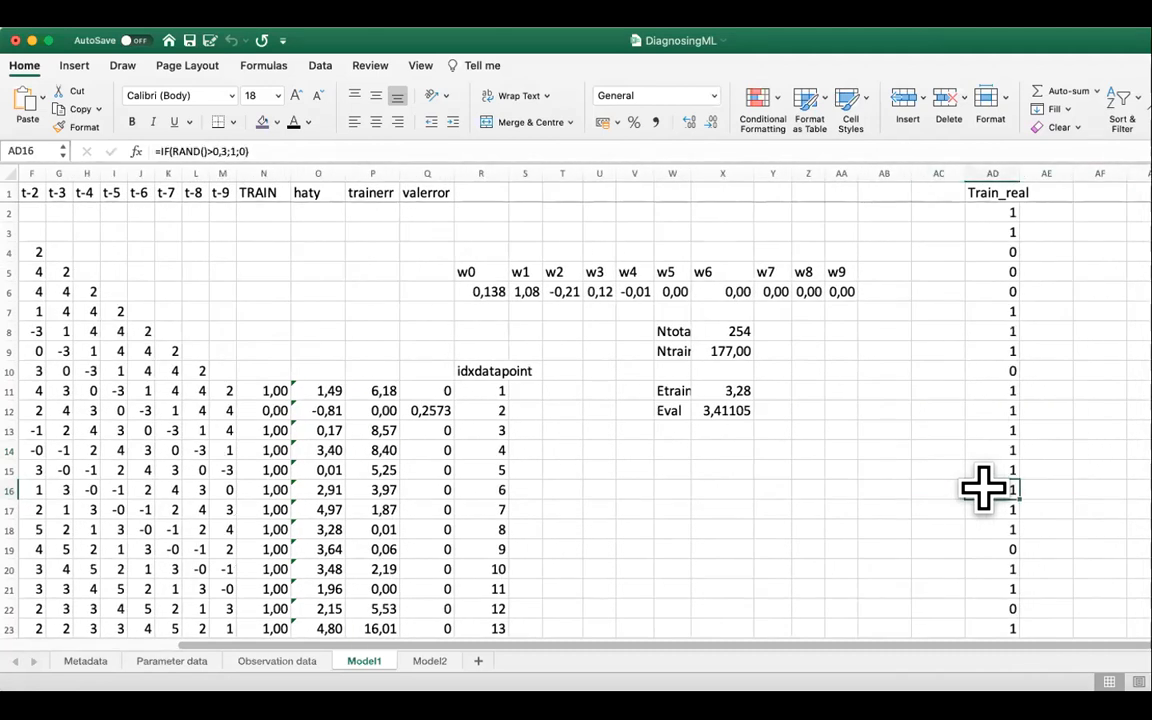
pyautogui.press('Up')
pyautogui.press('Up')
pyautogui.press('Up')
pyautogui.press('Up')
pyautogui.press('Up')
pyautogui.press('Up')
pyautogui.press('Up')
pyautogui.press('Up')
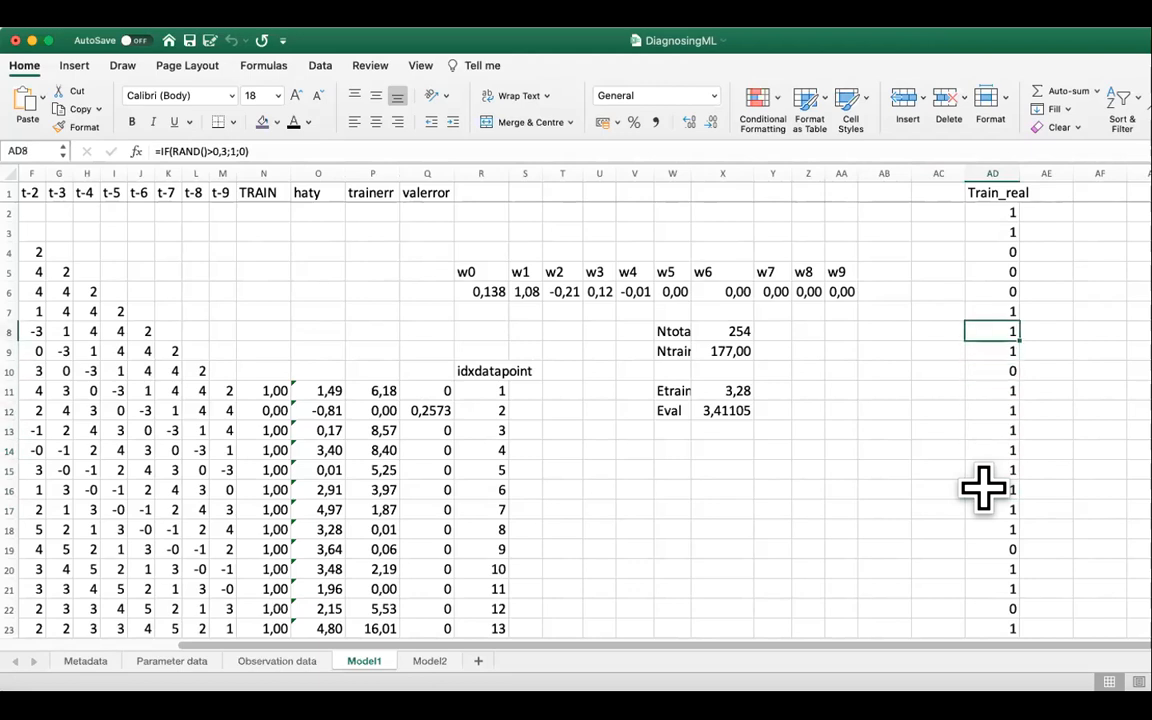